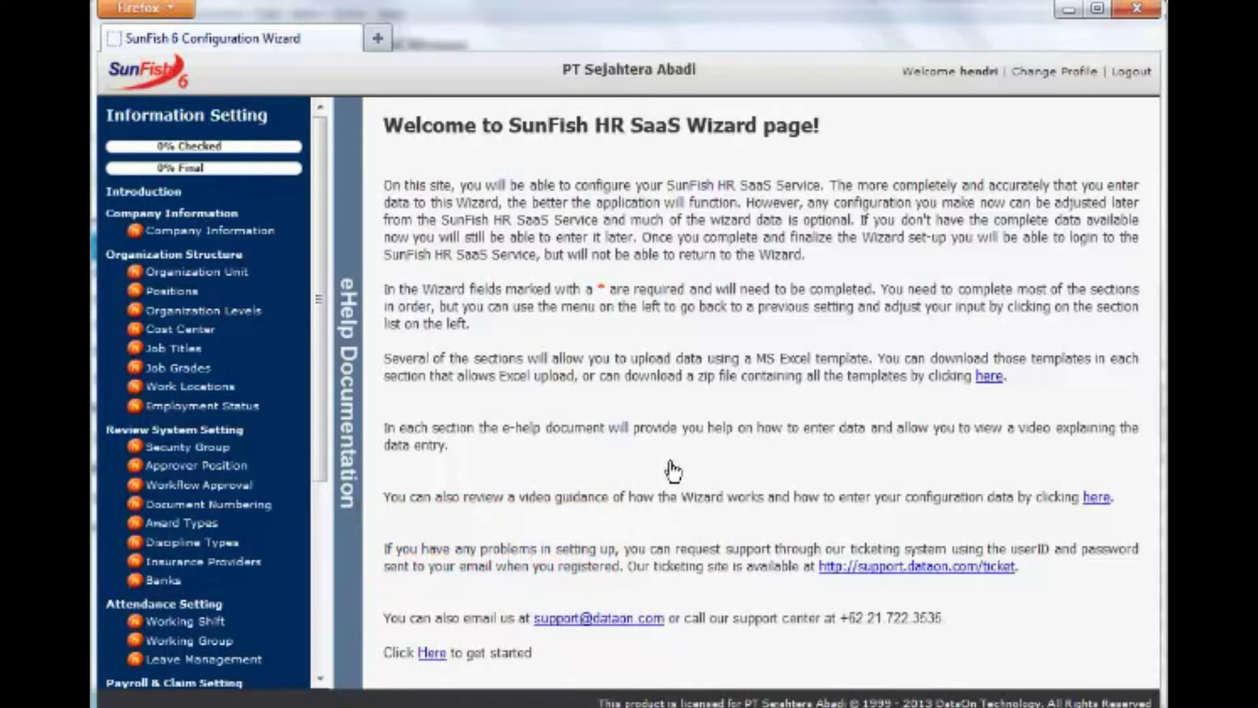
# Use the welcome page's 'Here' link to begin the wizard at Company Information.
pyautogui.click(432, 652)
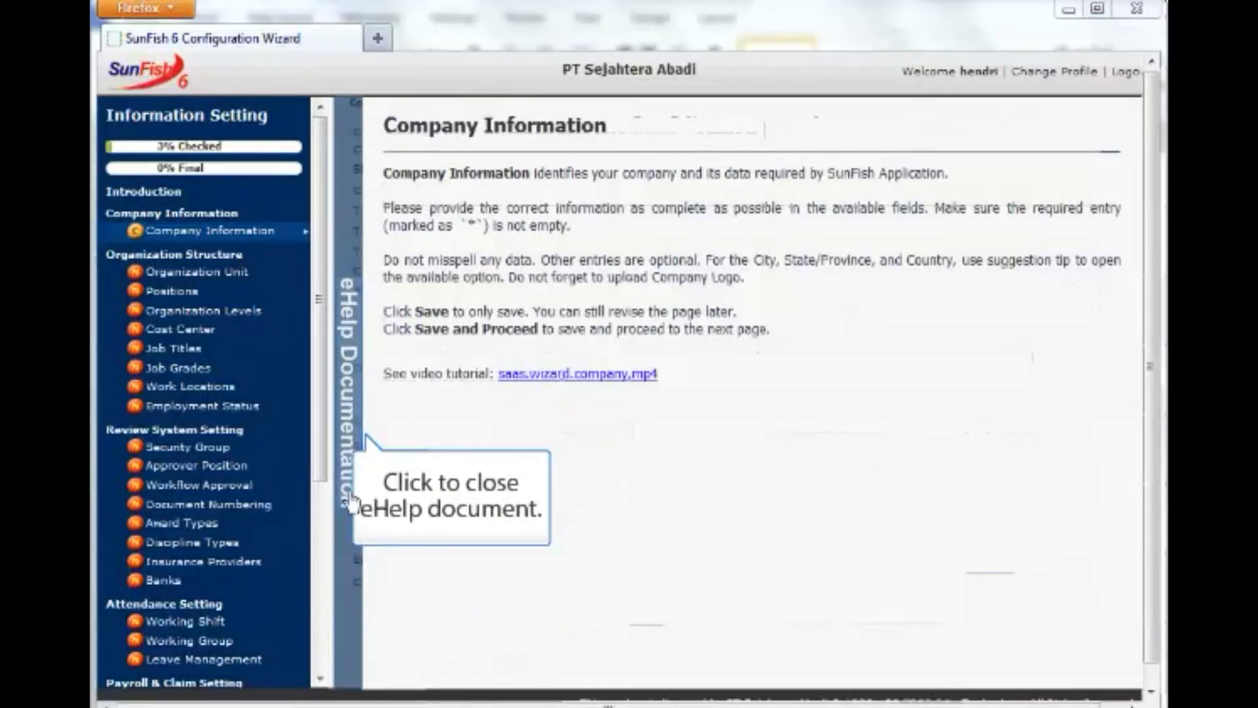
# Collapse the eHelp Documentation panel to review the Company Setting form, then expand it again.
pyautogui.click(348, 403)
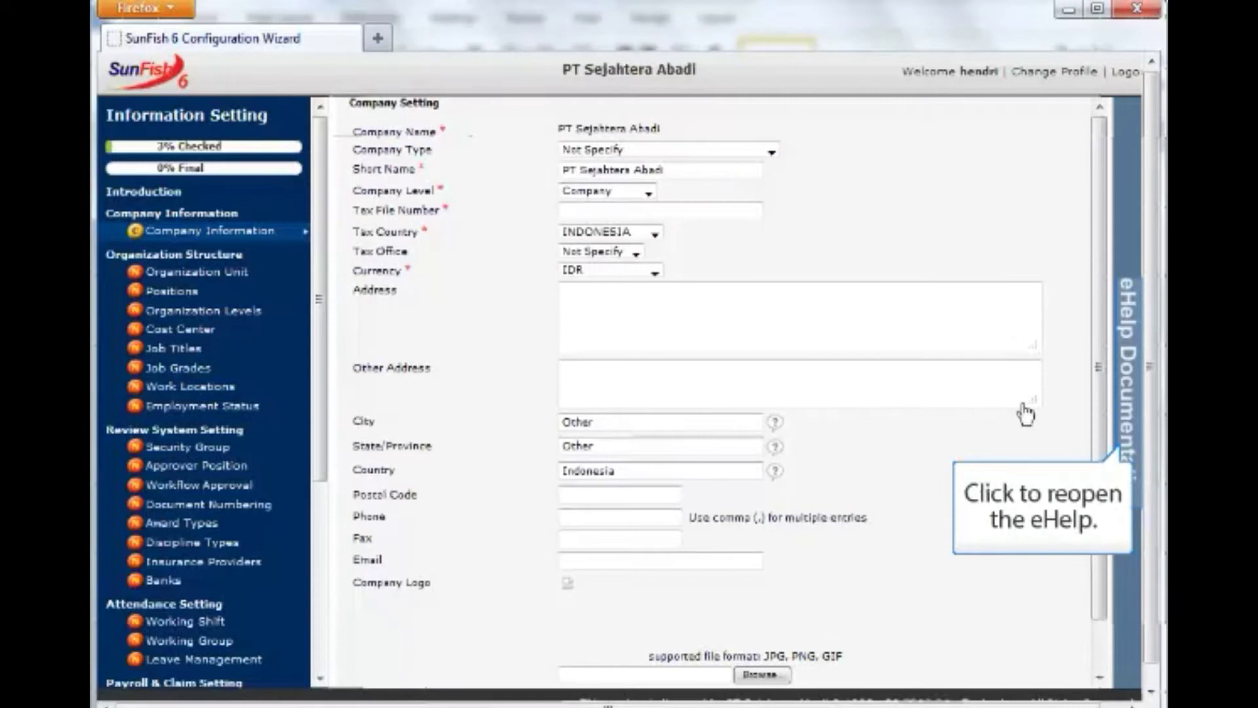
pyautogui.click(1126, 424)
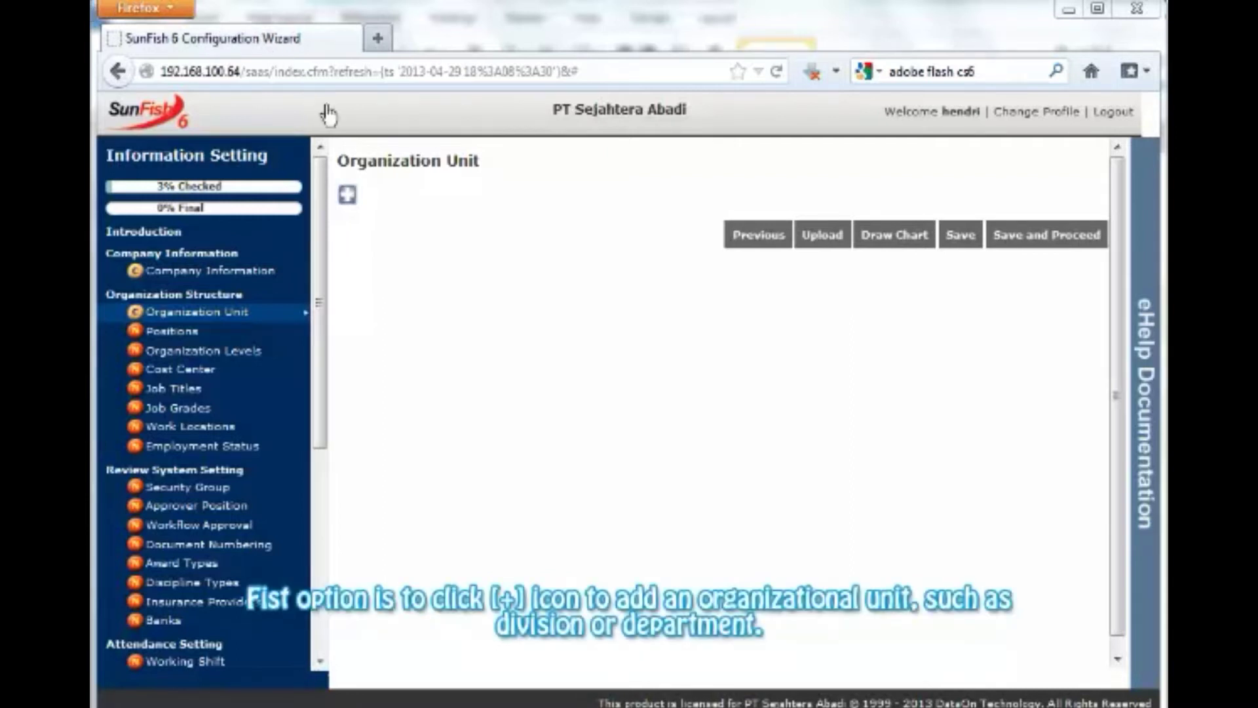
# Add unit rows 'BOD.Board of Director' and 'MKT.Marketing'.
pyautogui.click(348, 196)
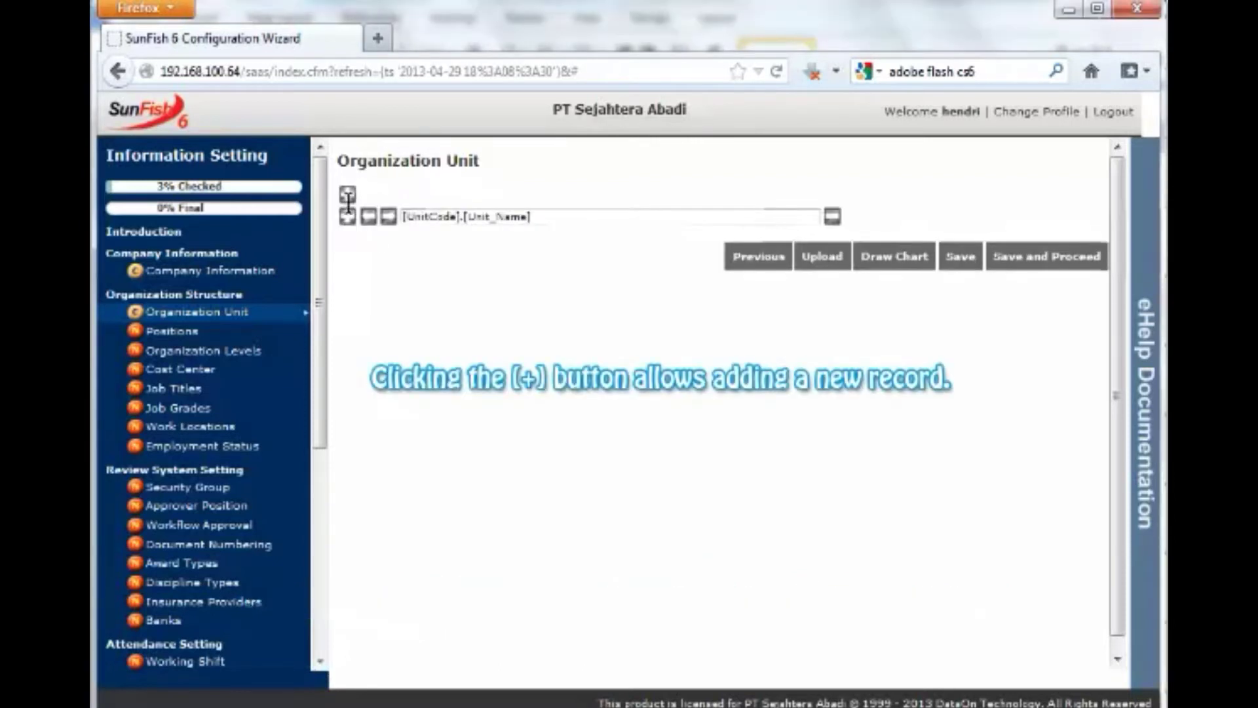
pyautogui.click(412, 217)
pyautogui.write('BOD.Board of Director')
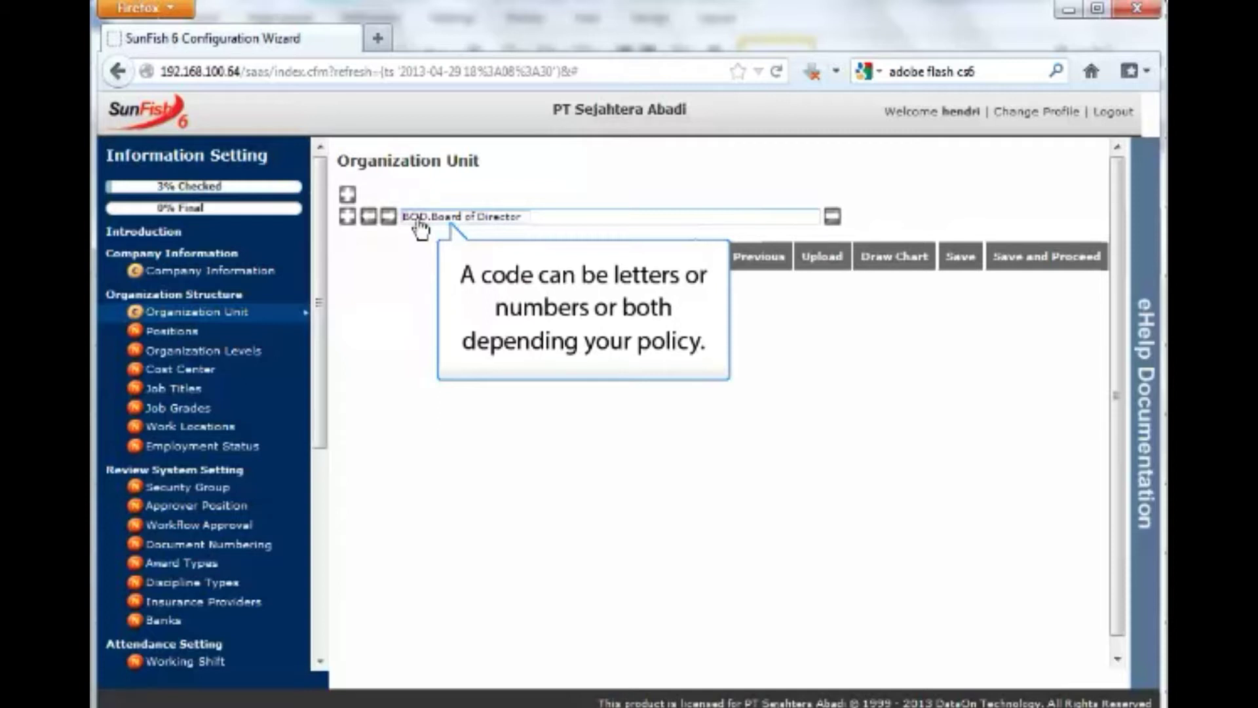
pyautogui.click(347, 217)
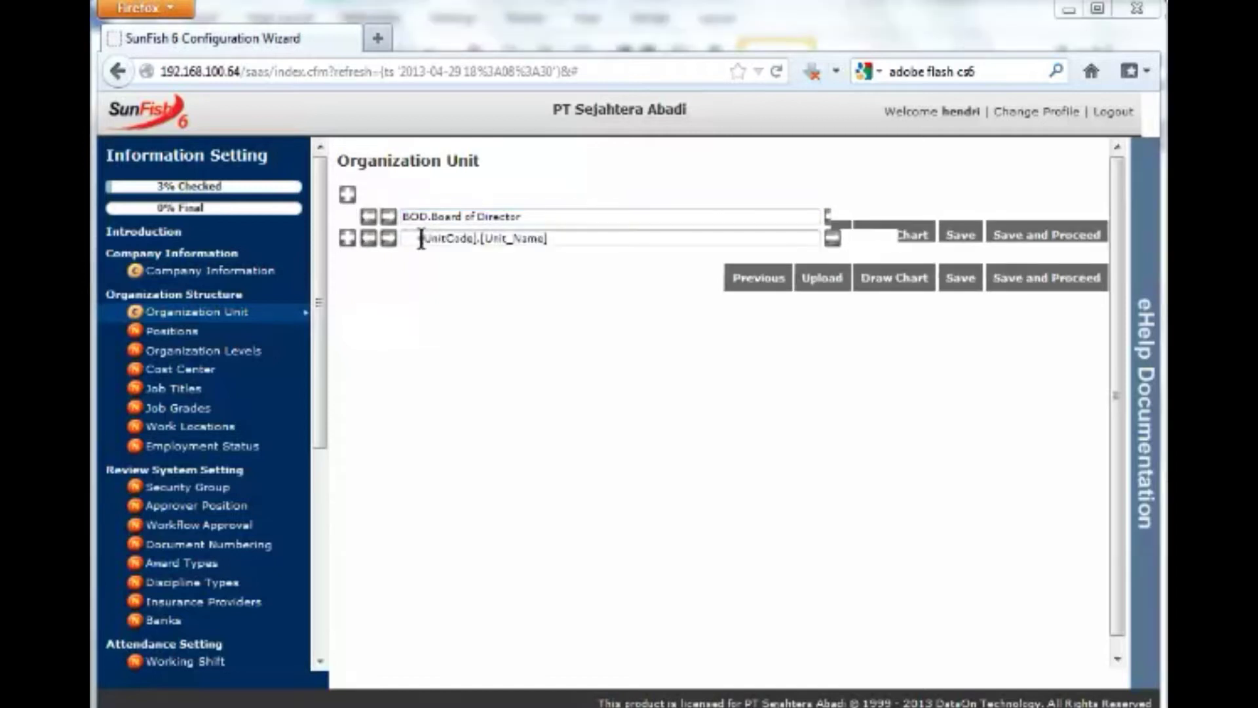
pyautogui.write('MKT.Marketing')
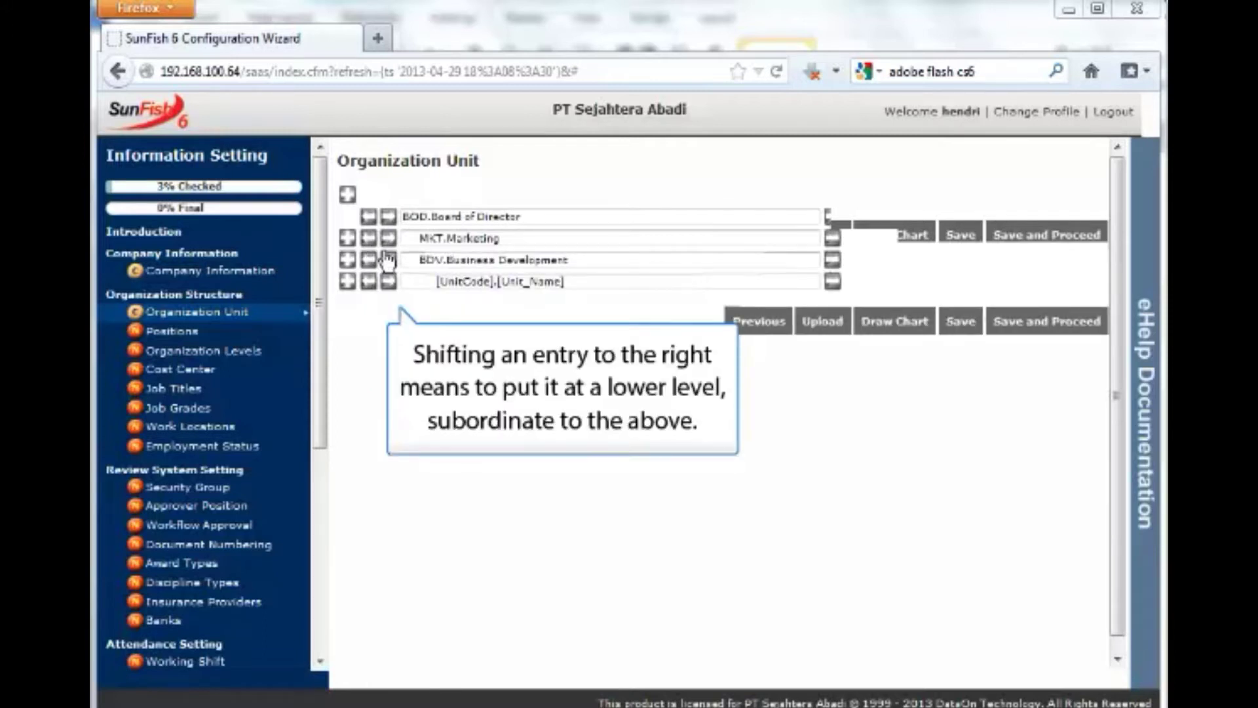
# Add 'IT.Information Technology' one level up below FINANCE, then save and proceed.
pyautogui.click(347, 281)
pyautogui.click(369, 303)
pyautogui.write('IT.Informat')
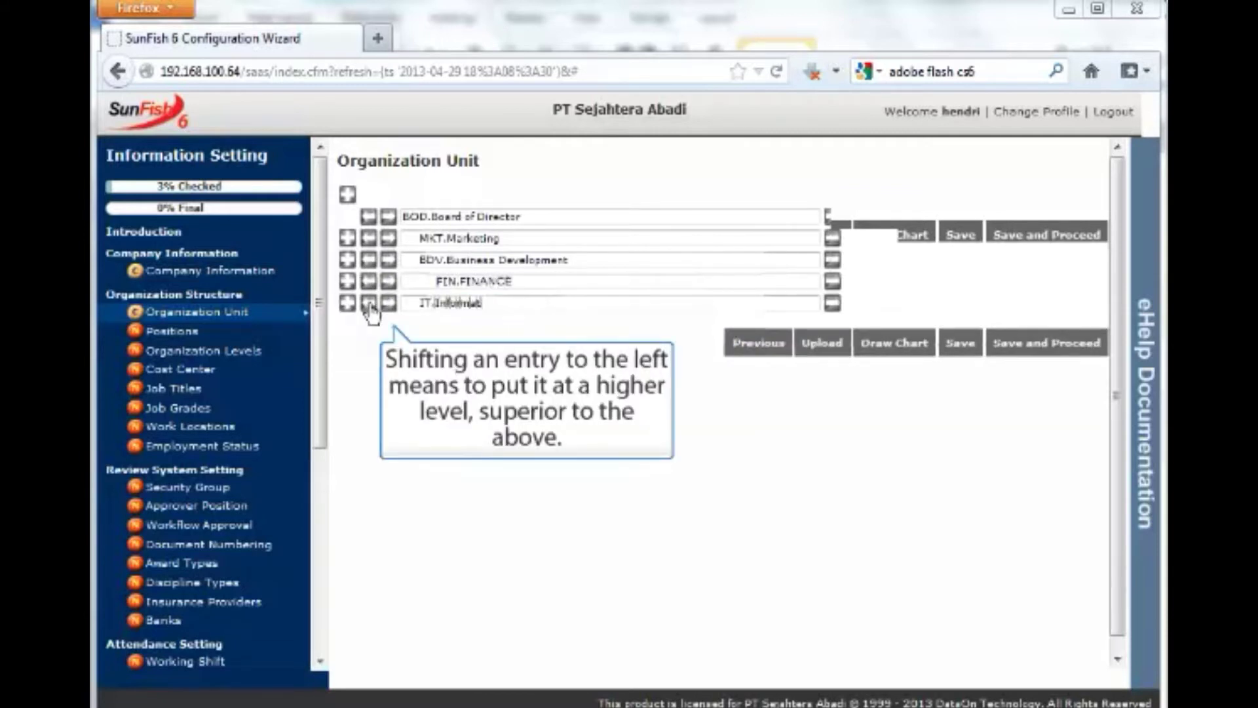
pyautogui.write('ion Technology')
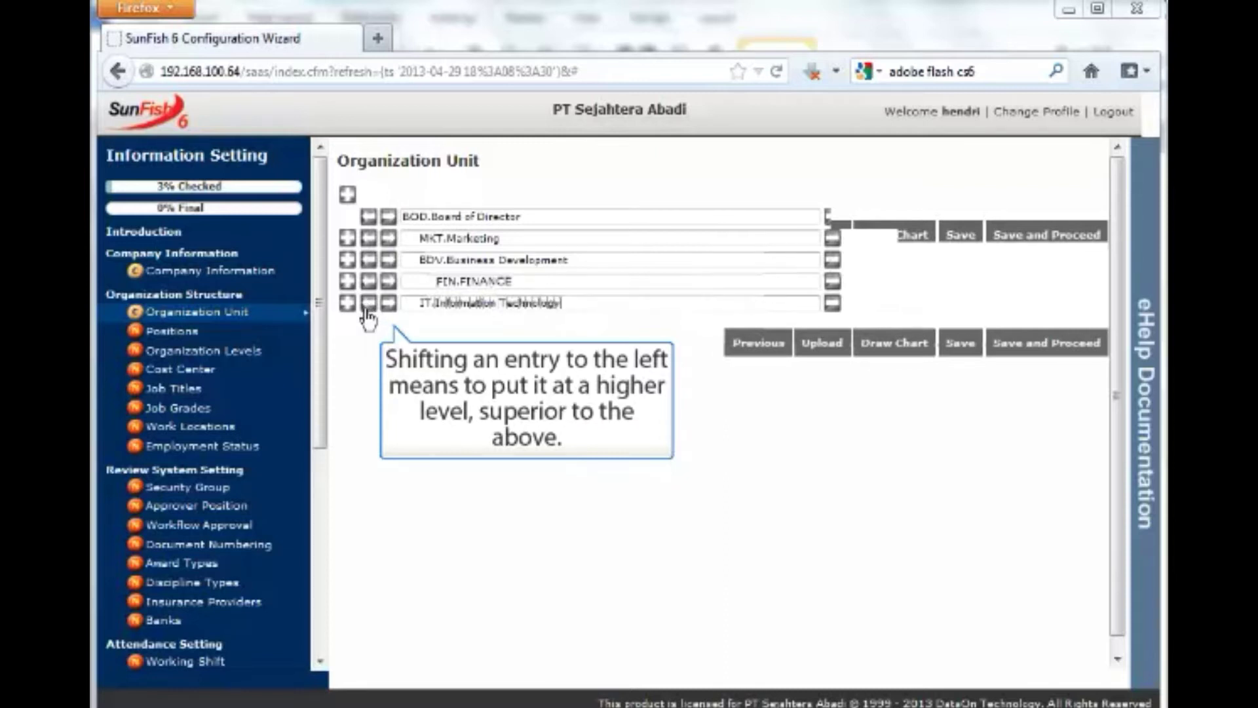
pyautogui.click(1000, 360)
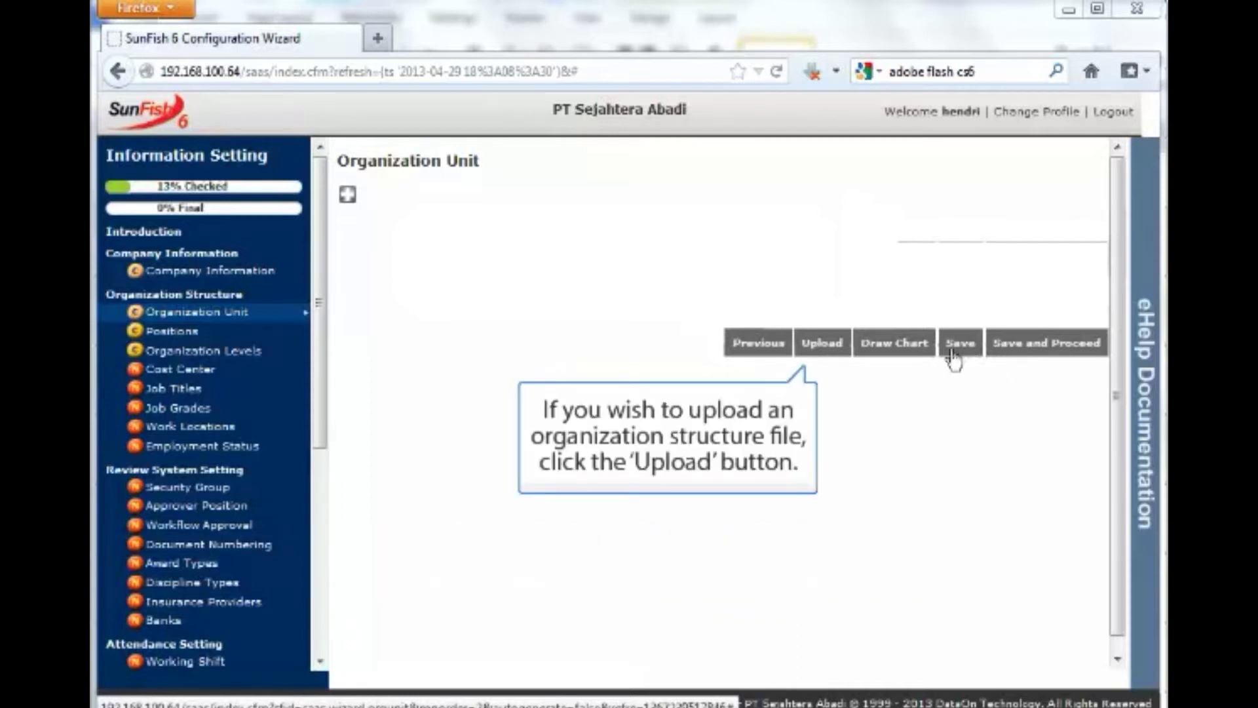
# Download the organization structure .xls template from the Migrate Organization Structure window, then close it.
pyautogui.click(826, 352)
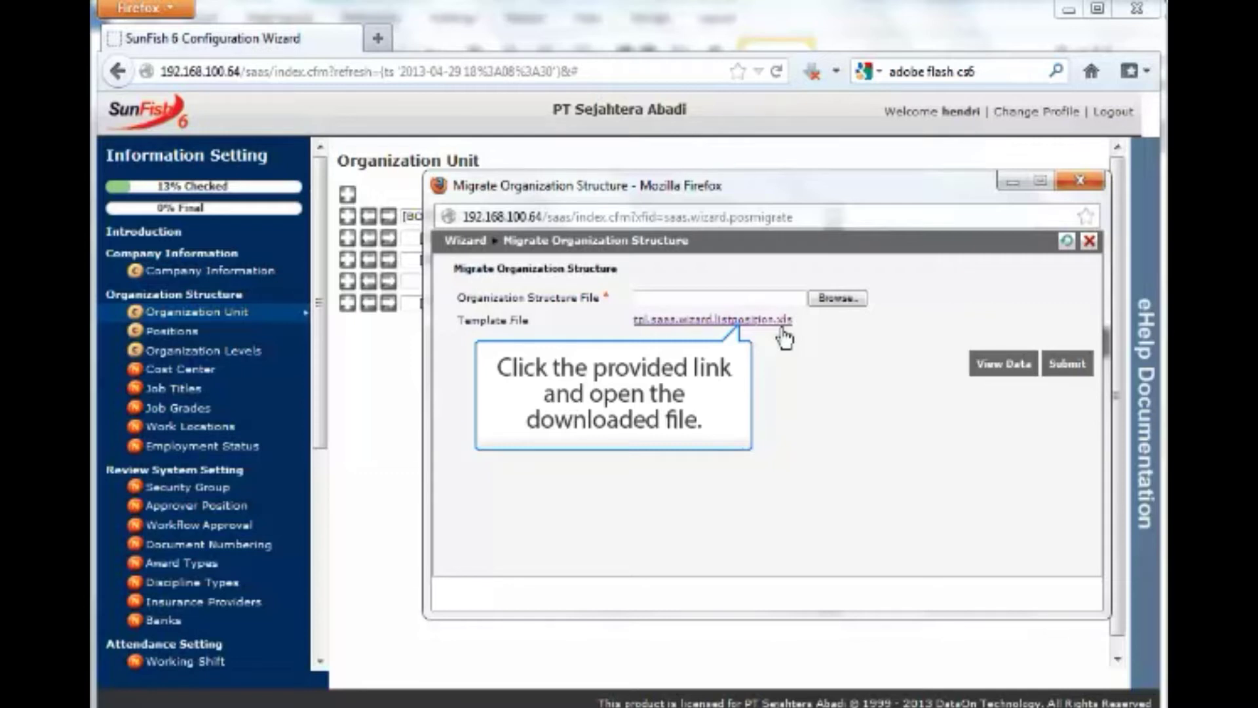
pyautogui.click(782, 331)
pyautogui.click(836, 601)
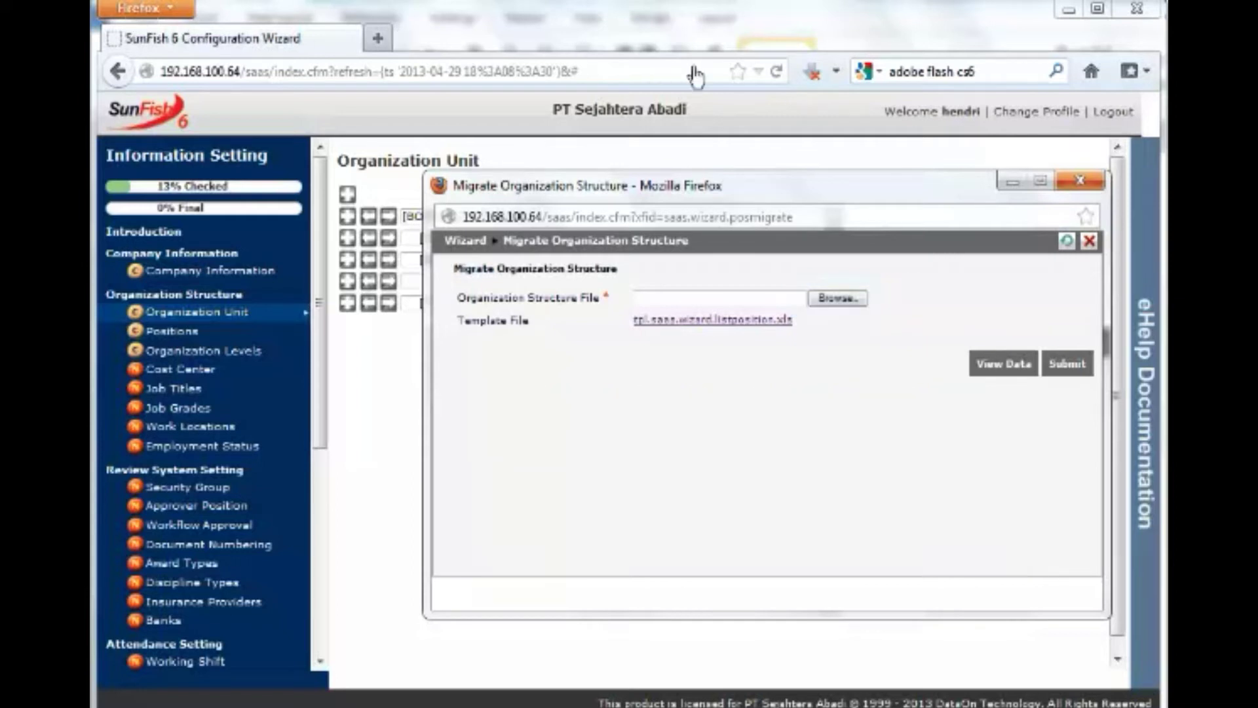
pyautogui.click(1068, 364)
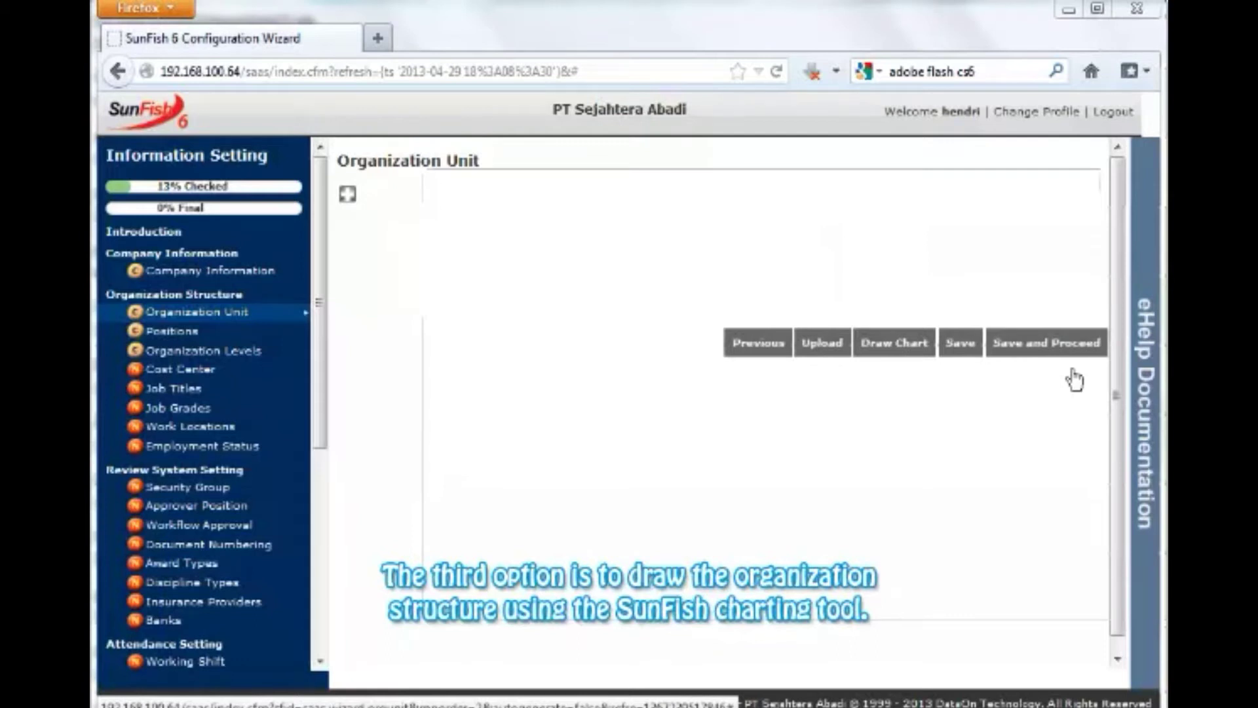
# In the drawn chart, add NewItem_3 under PT Sejahtera Abadi and open its Set Attributes form.
pyautogui.click(895, 344)
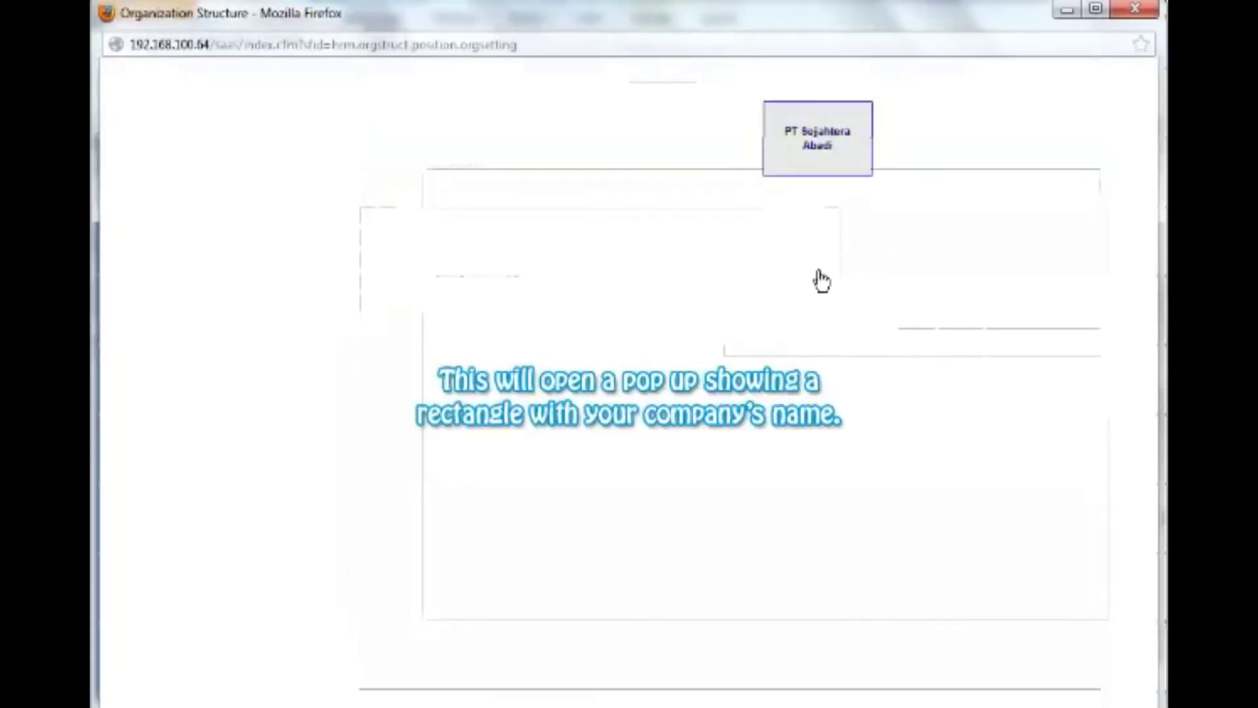
pyautogui.rightClick(807, 140)
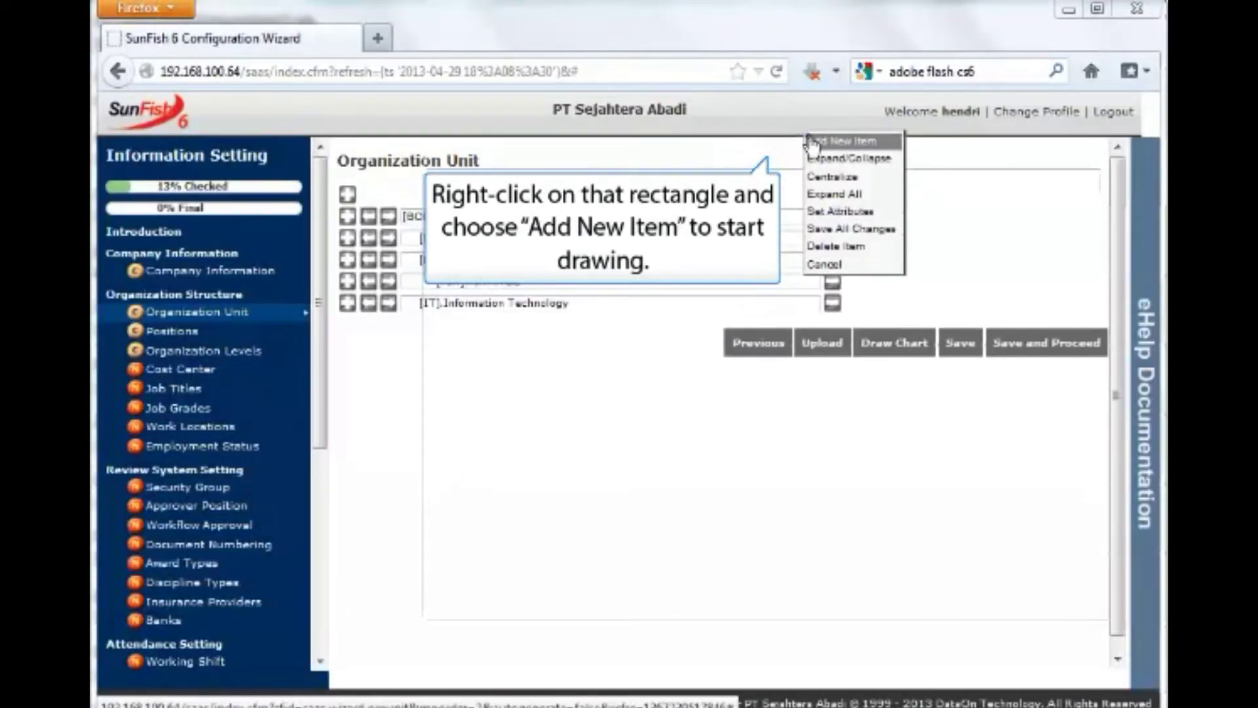
pyautogui.click(813, 142)
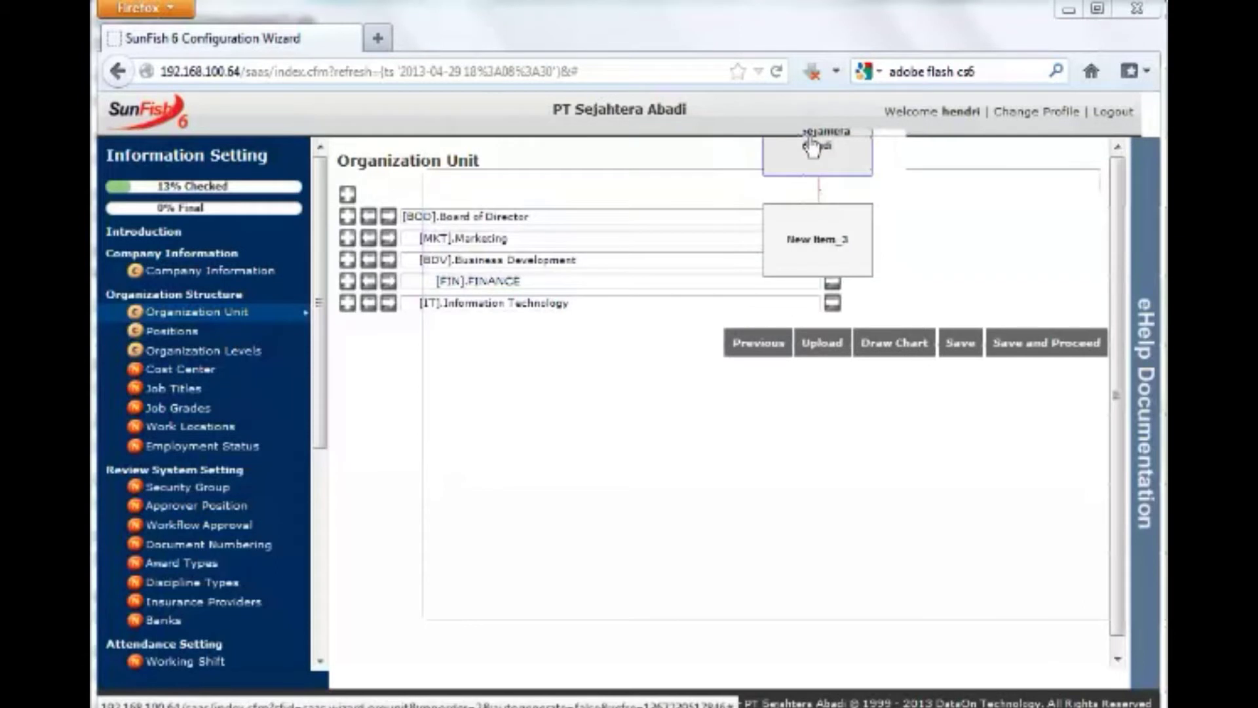
pyautogui.rightClick(818, 230)
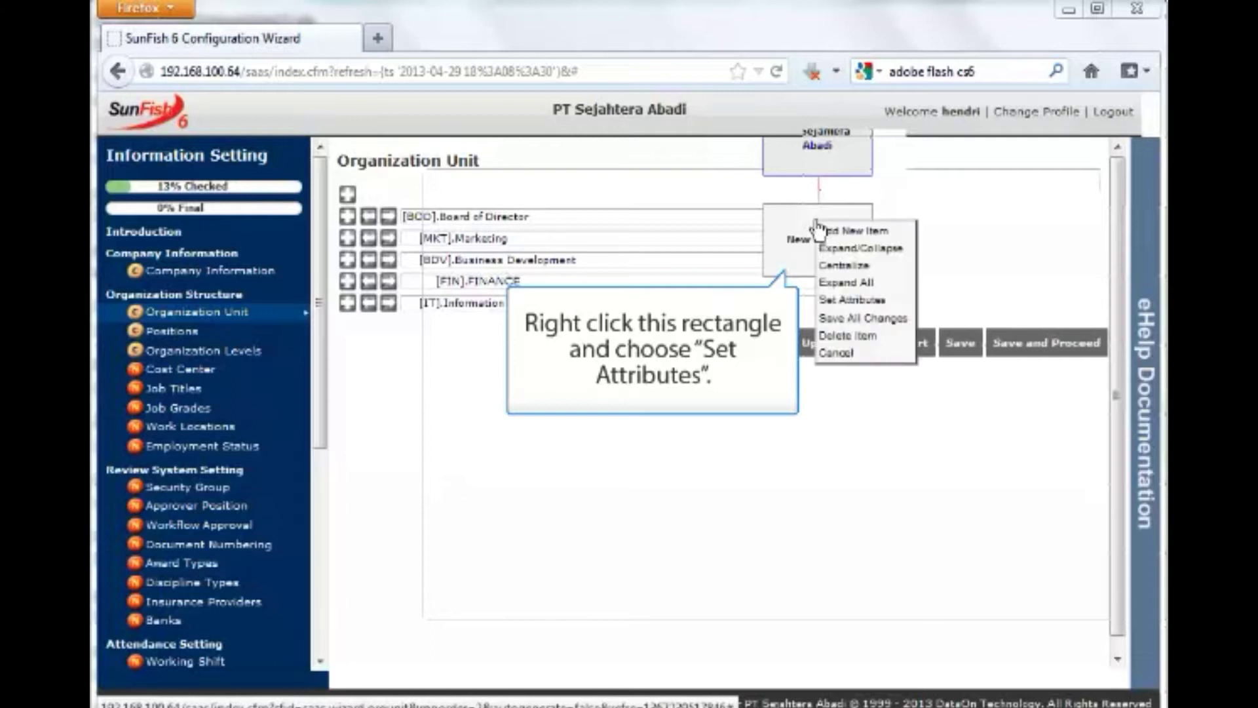
pyautogui.click(849, 300)
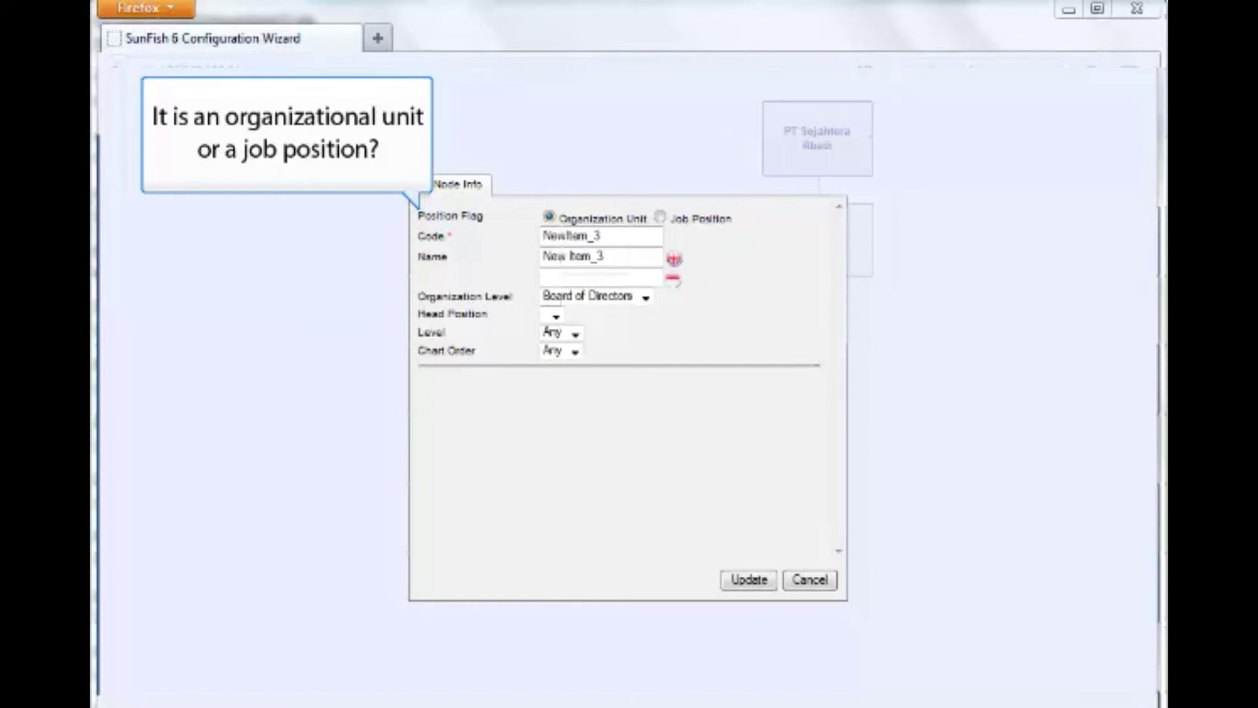
# Give the node code BOD, name 'Board of Director', level Board of Directors, and update it.
pyautogui.doubleClick(632, 236)
pyautogui.write('BOD')
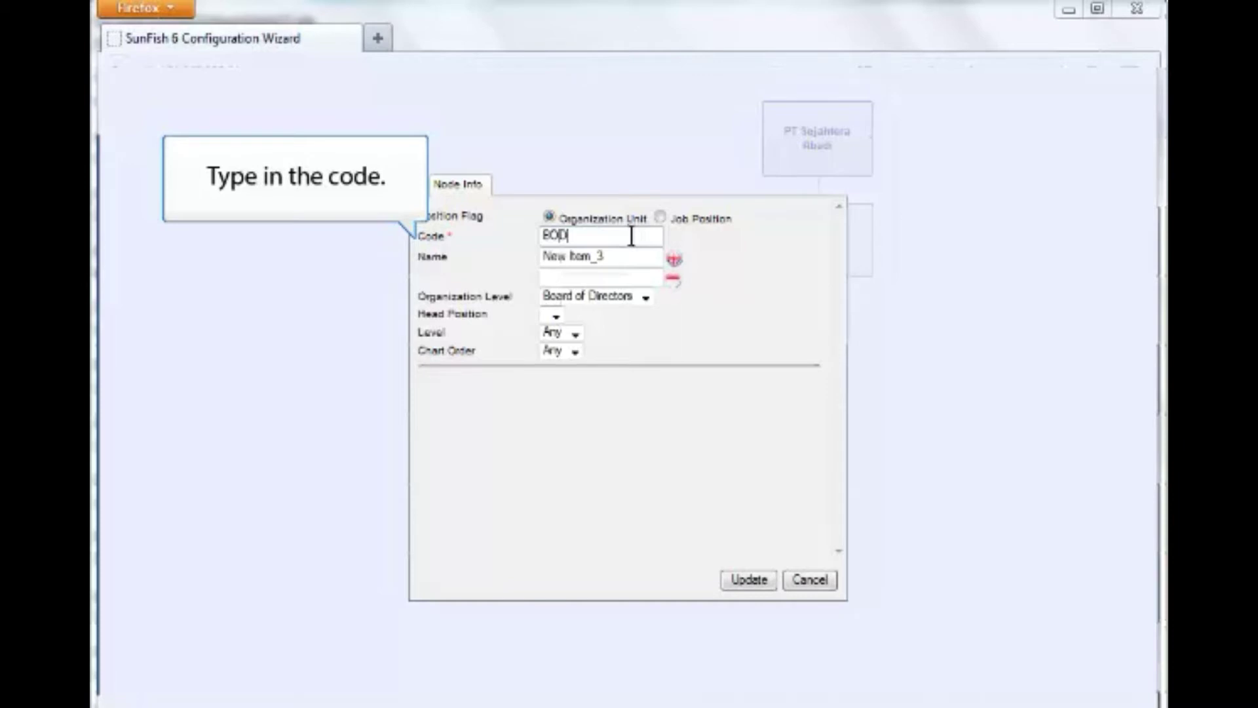
pyautogui.doubleClick(623, 255)
pyautogui.write('Board of Dire')
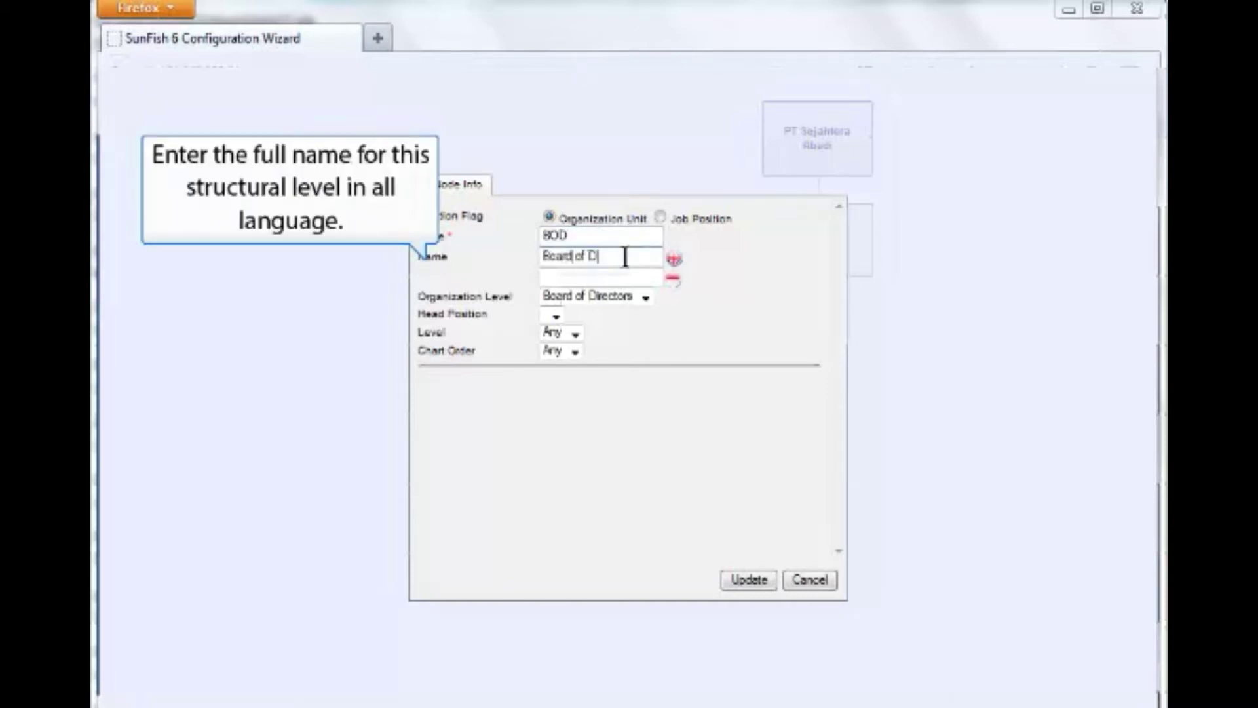
pyautogui.write('cto')
pyautogui.write('r')
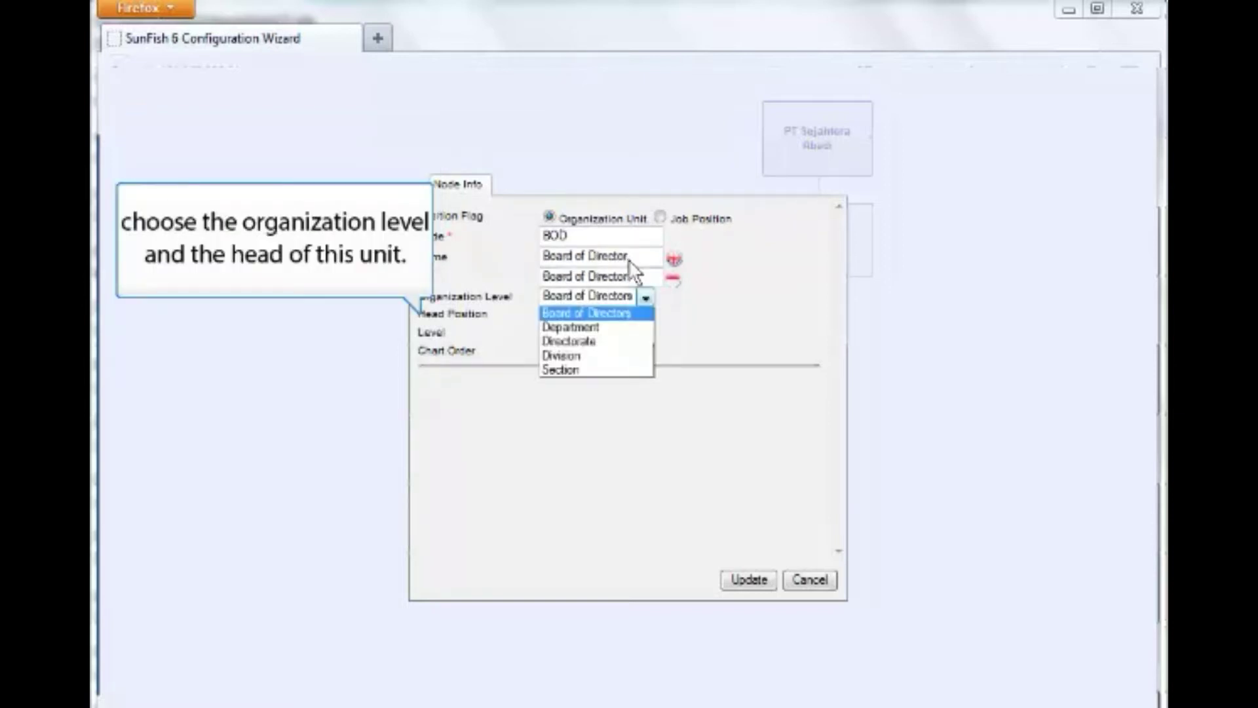
pyautogui.click(632, 313)
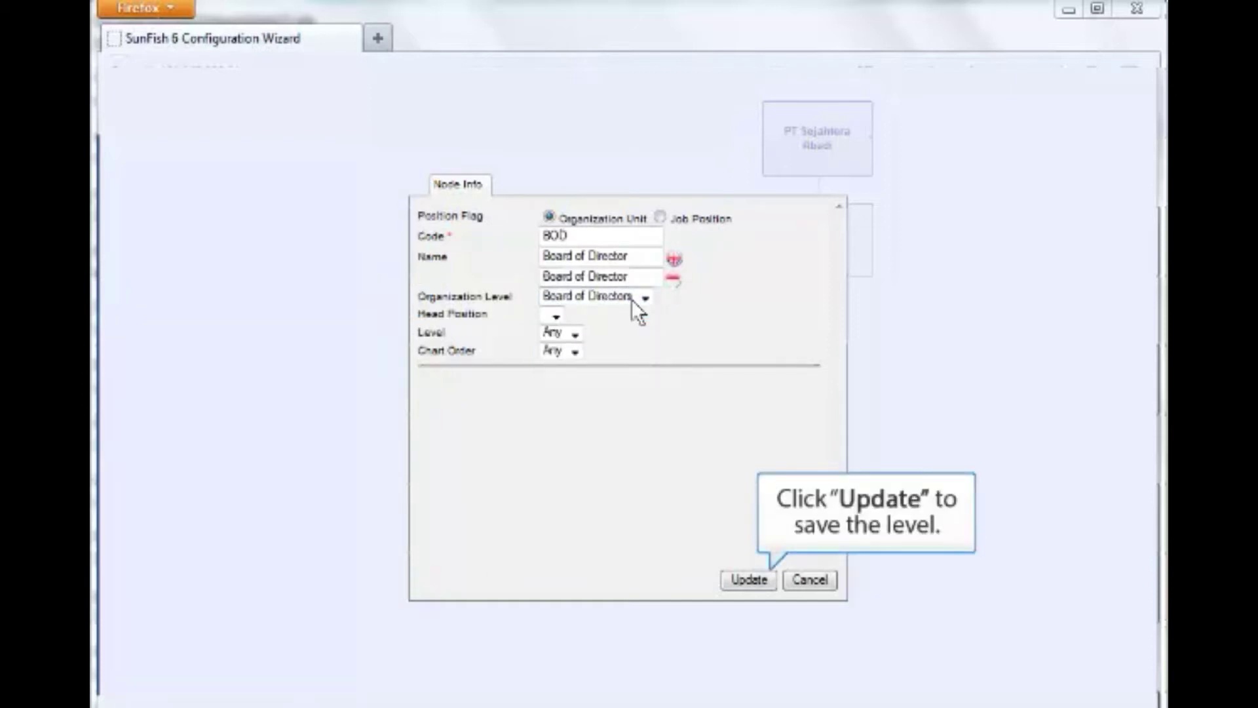
pyautogui.click(740, 577)
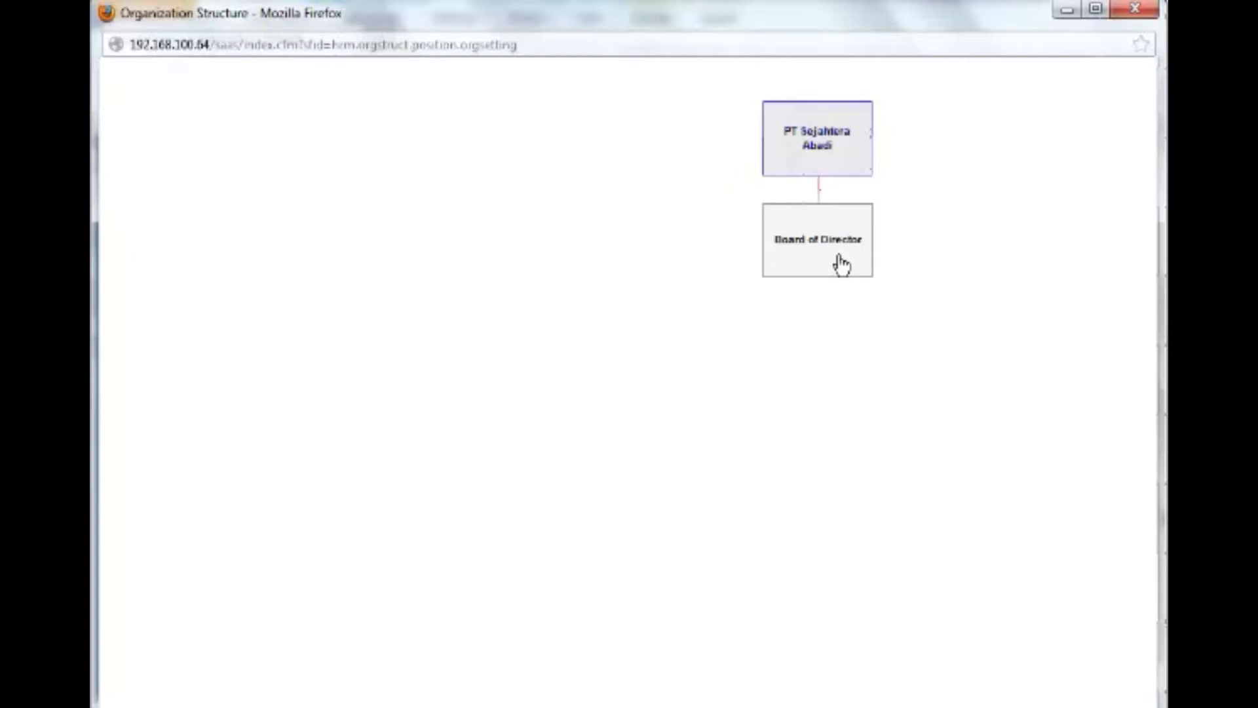
# Move Finance under Business Development, save all chart changes, and proceed to the Position step.
pyautogui.moveTo(996, 340); pyautogui.dragTo(878, 464)
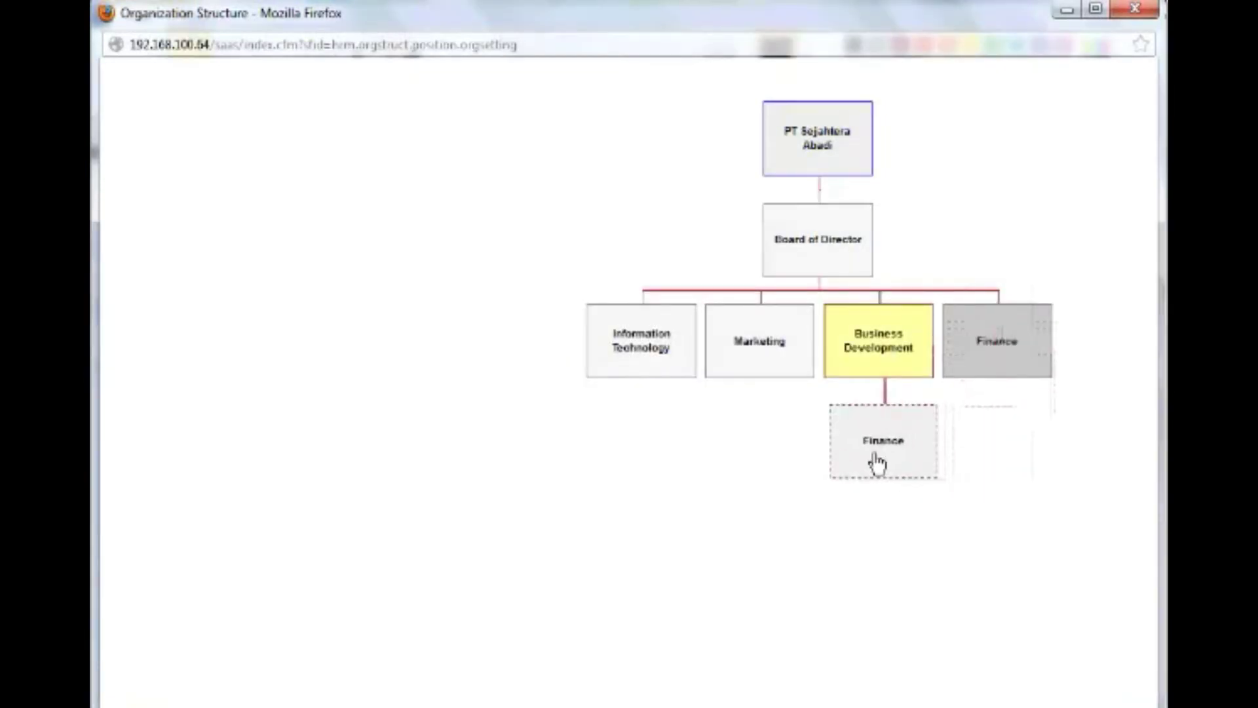
pyautogui.moveTo(876, 462); pyautogui.dragTo(878, 463)
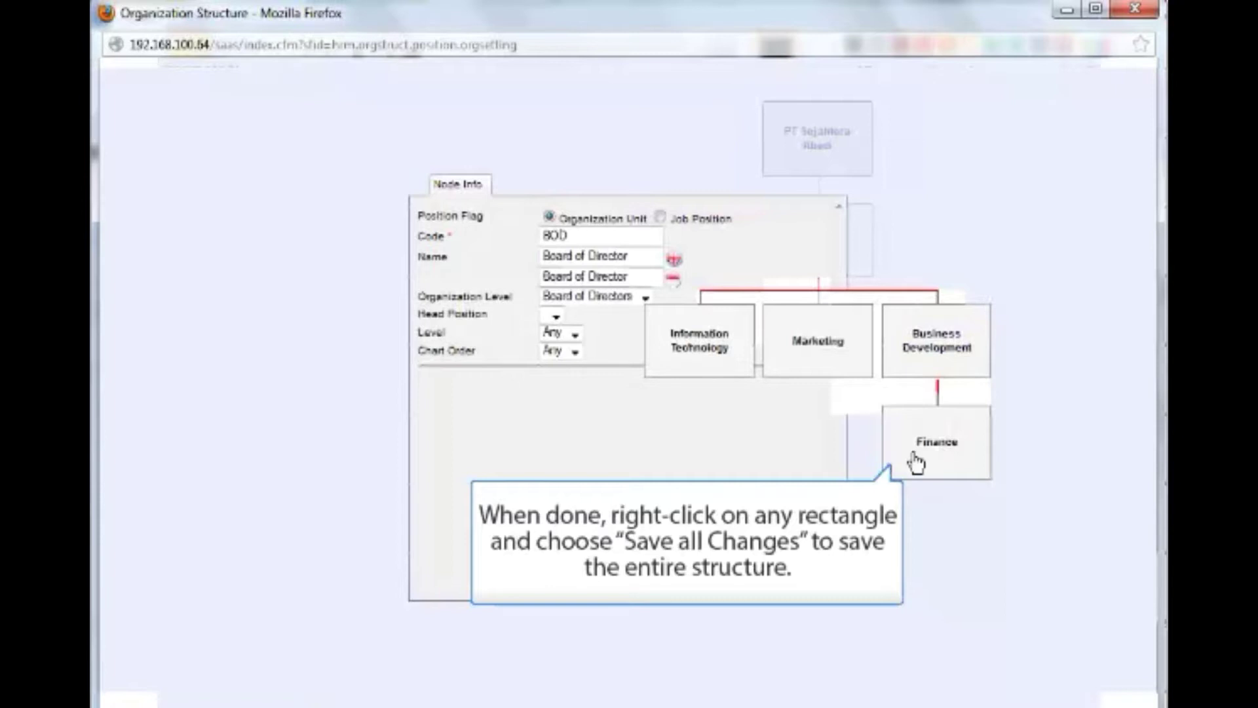
pyautogui.rightClick(948, 457)
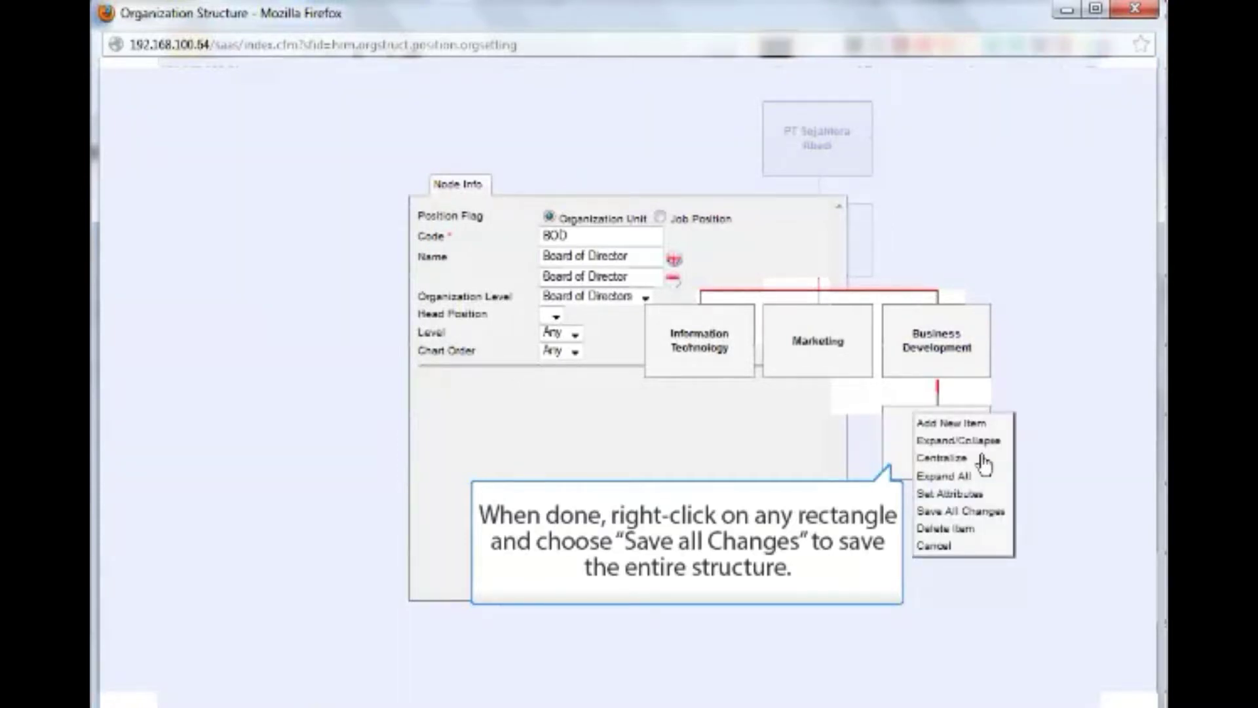
pyautogui.click(1002, 512)
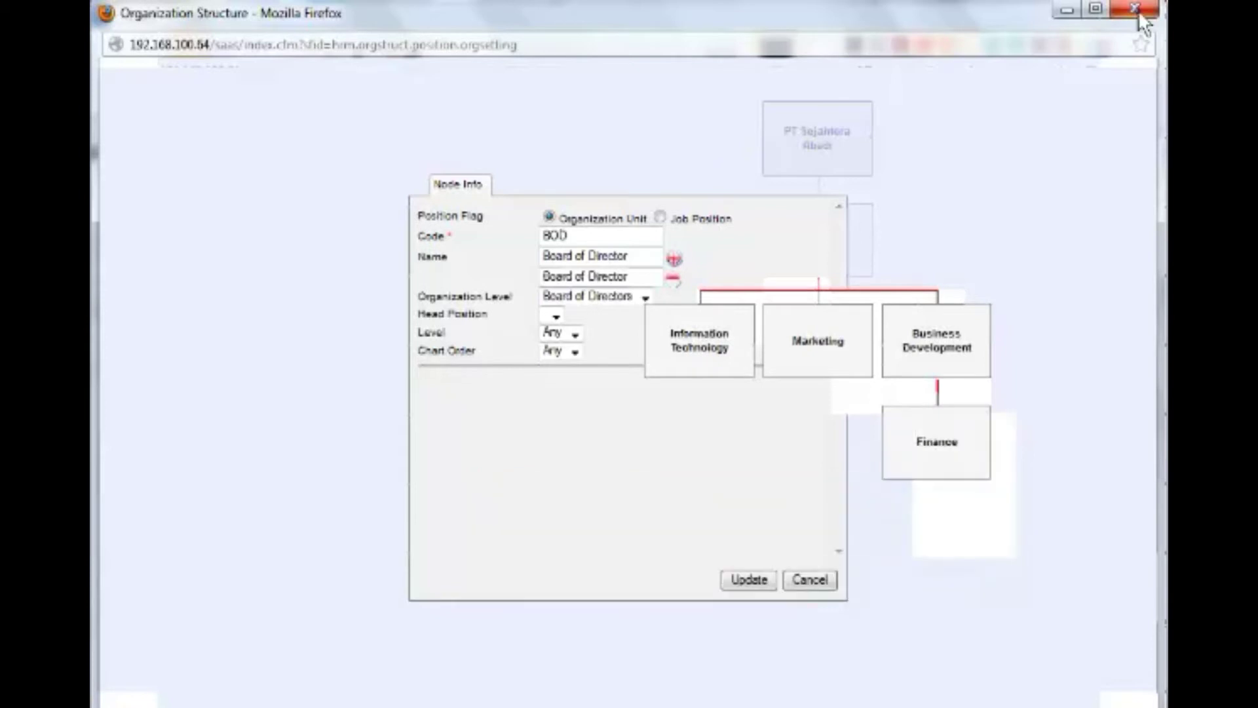
pyautogui.click(1138, 10)
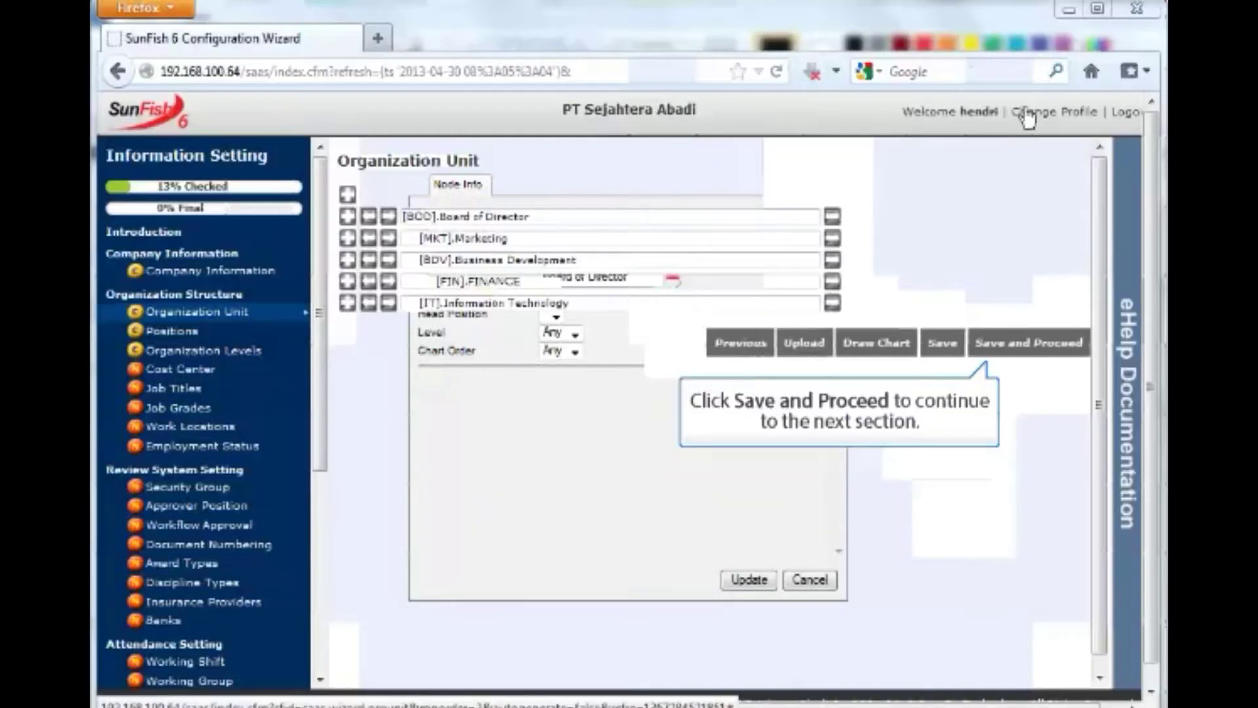
pyautogui.click(996, 357)
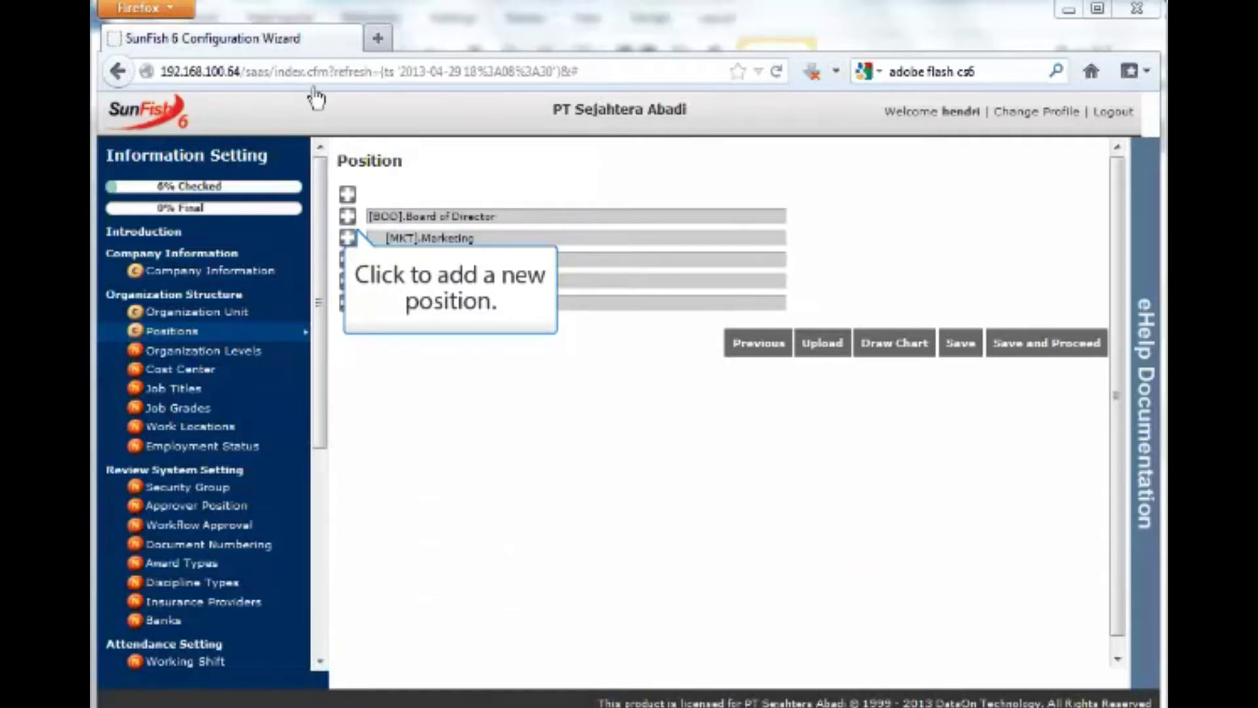
# Add a 'DIR.Director' position row beneath Board of Director.
pyautogui.click(347, 220)
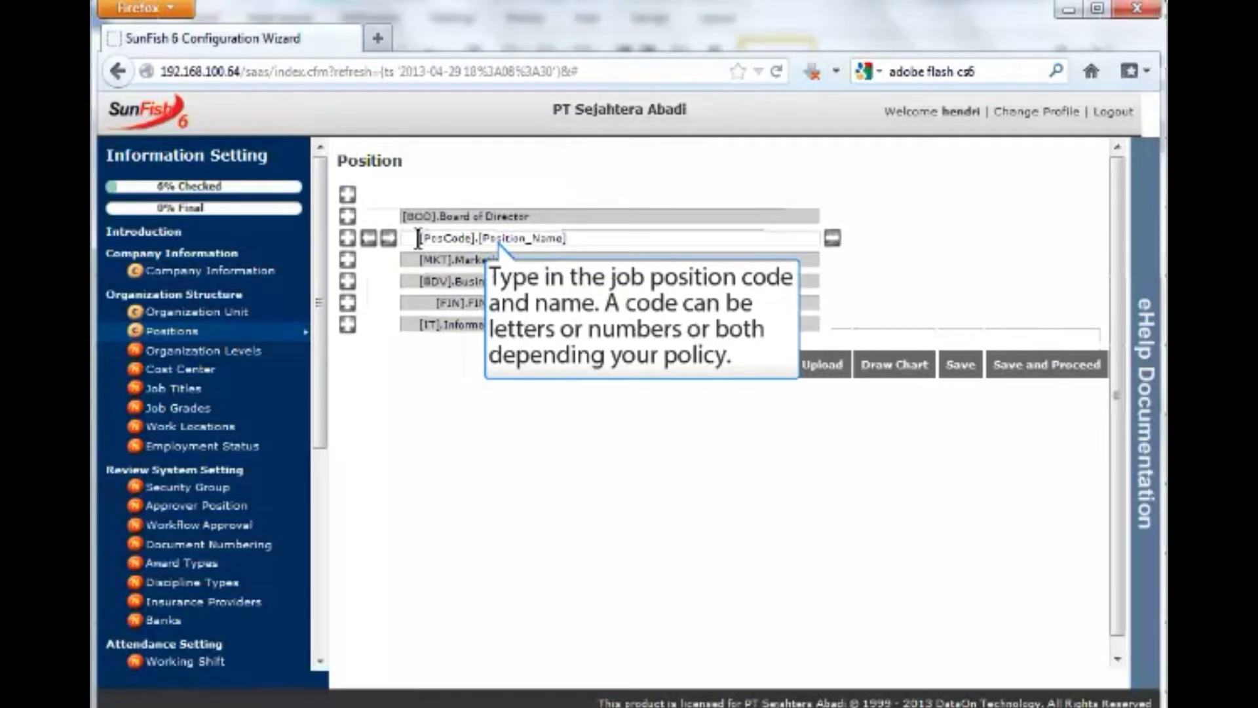
pyautogui.click(417, 238)
pyautogui.write('DIR.Direc')
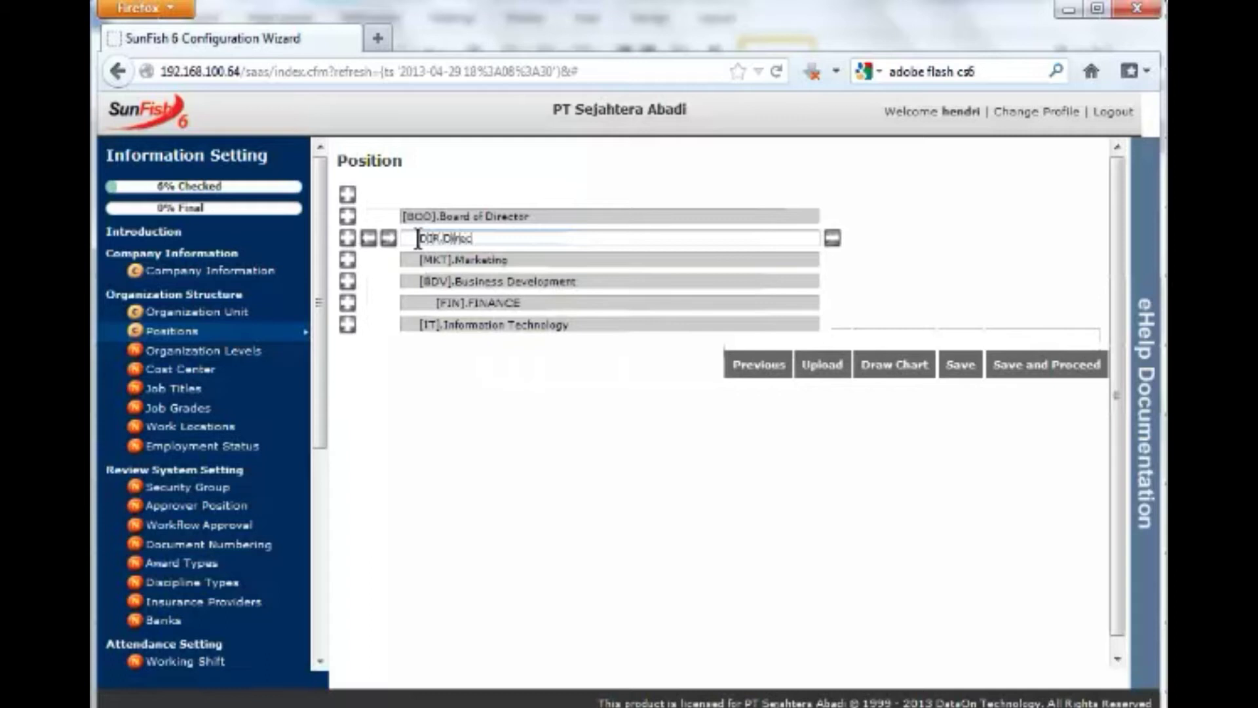
pyautogui.write('tor')
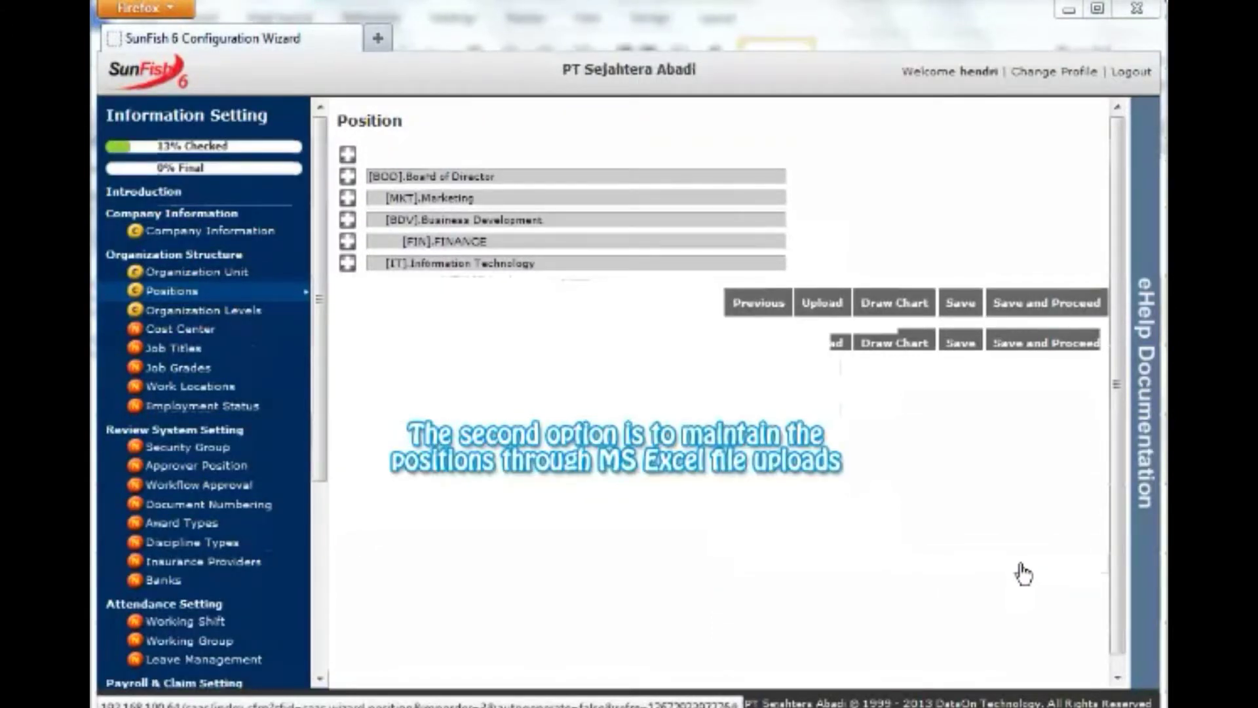
# Open the position template spreadsheet in Excel from the Upload window, browse for a file, then submit.
pyautogui.click(823, 308)
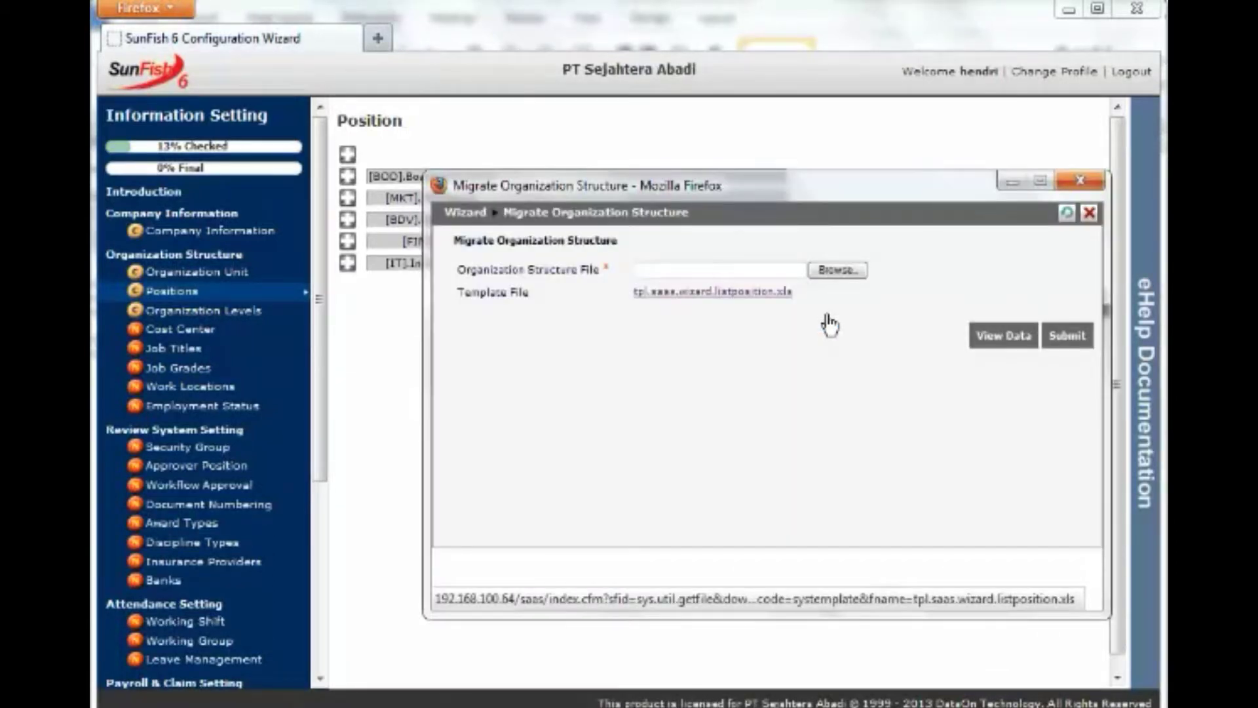
pyautogui.click(773, 293)
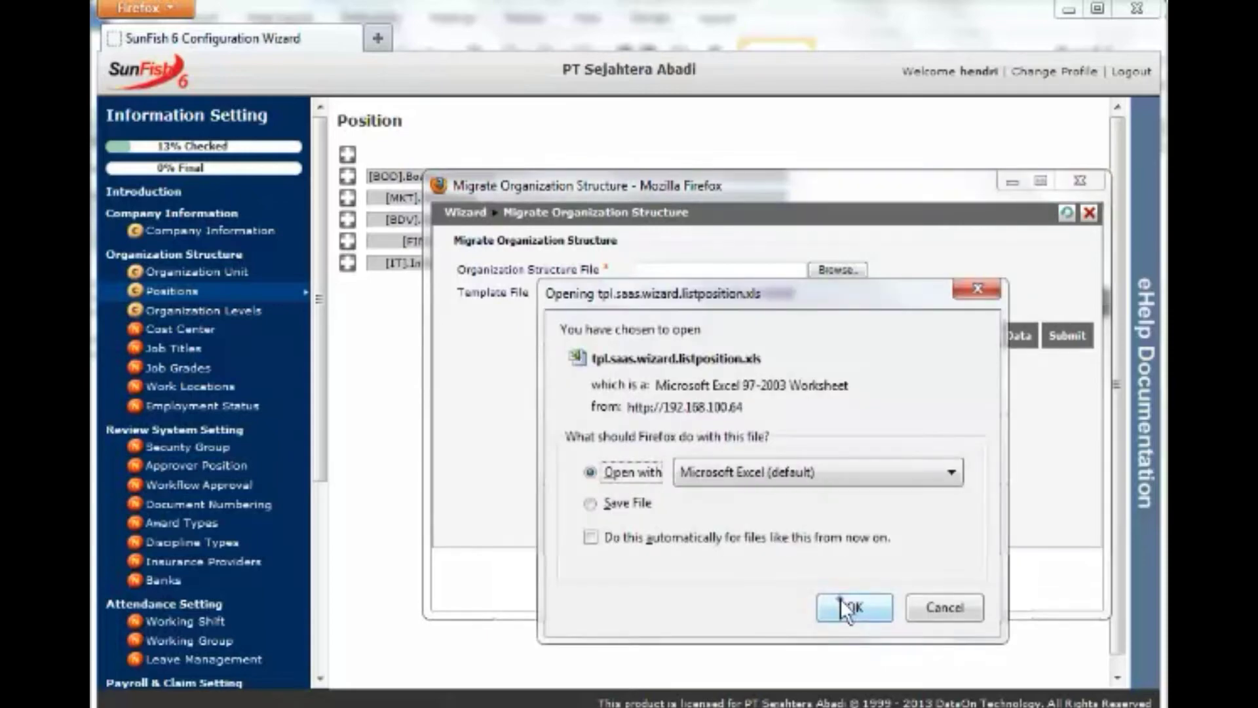
pyautogui.click(839, 599)
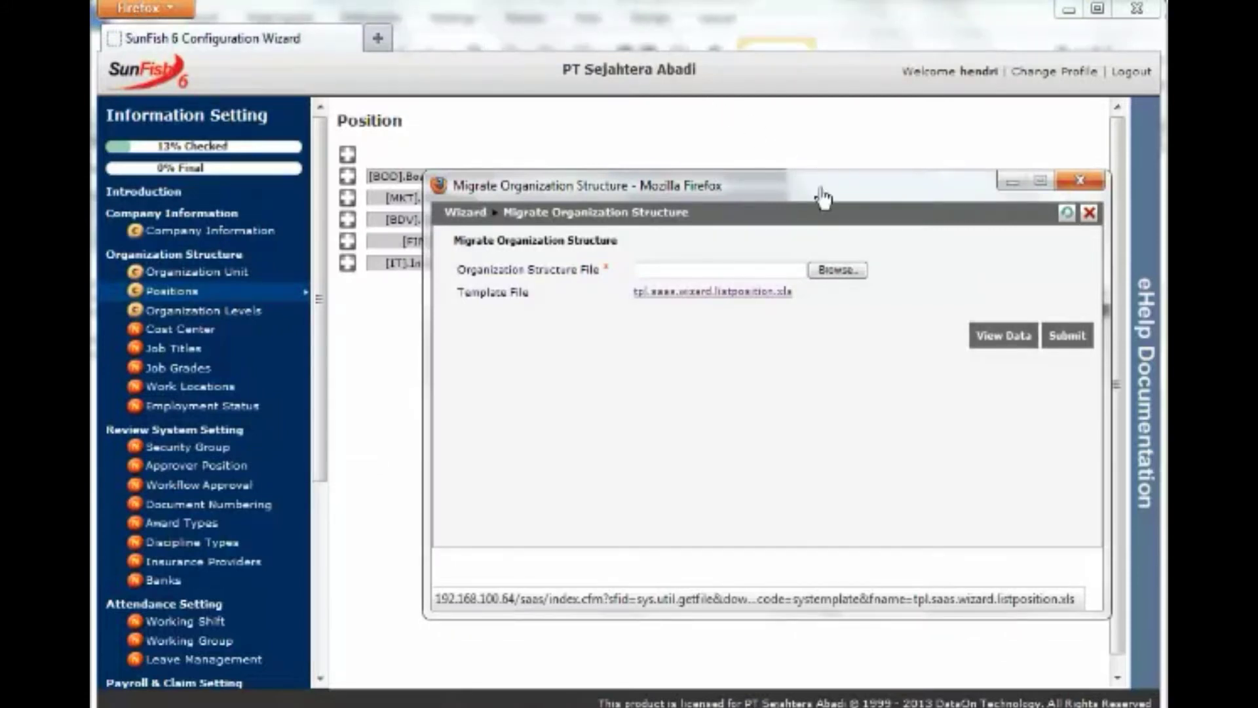
pyautogui.click(840, 271)
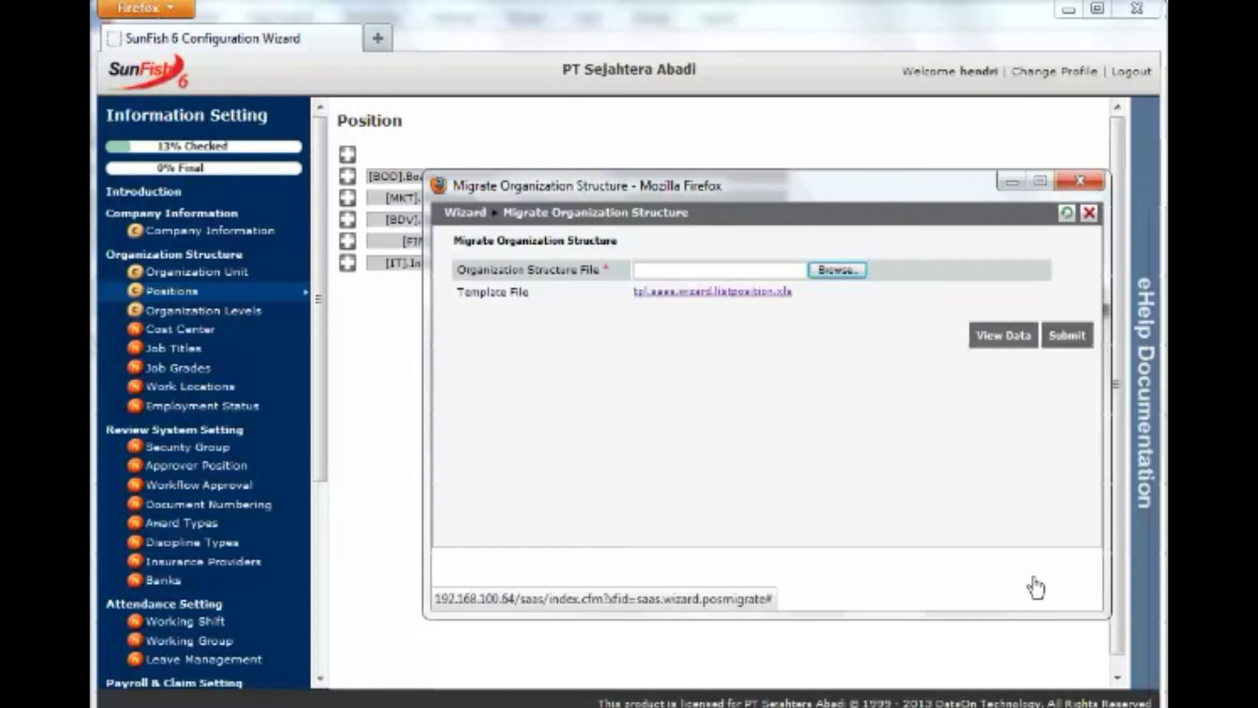
pyautogui.click(1068, 335)
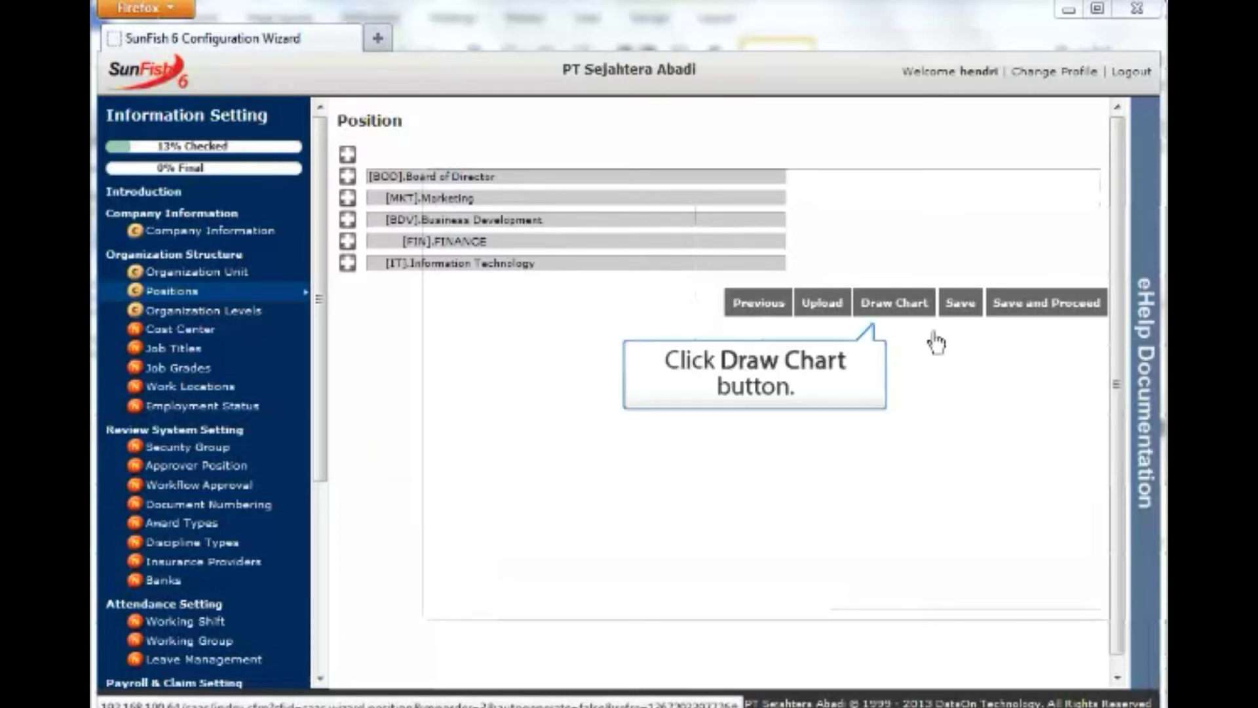
# Show the chart of PT Sejahtera Abadi with Board of Director beneath it via Draw Chart.
pyautogui.click(894, 302)
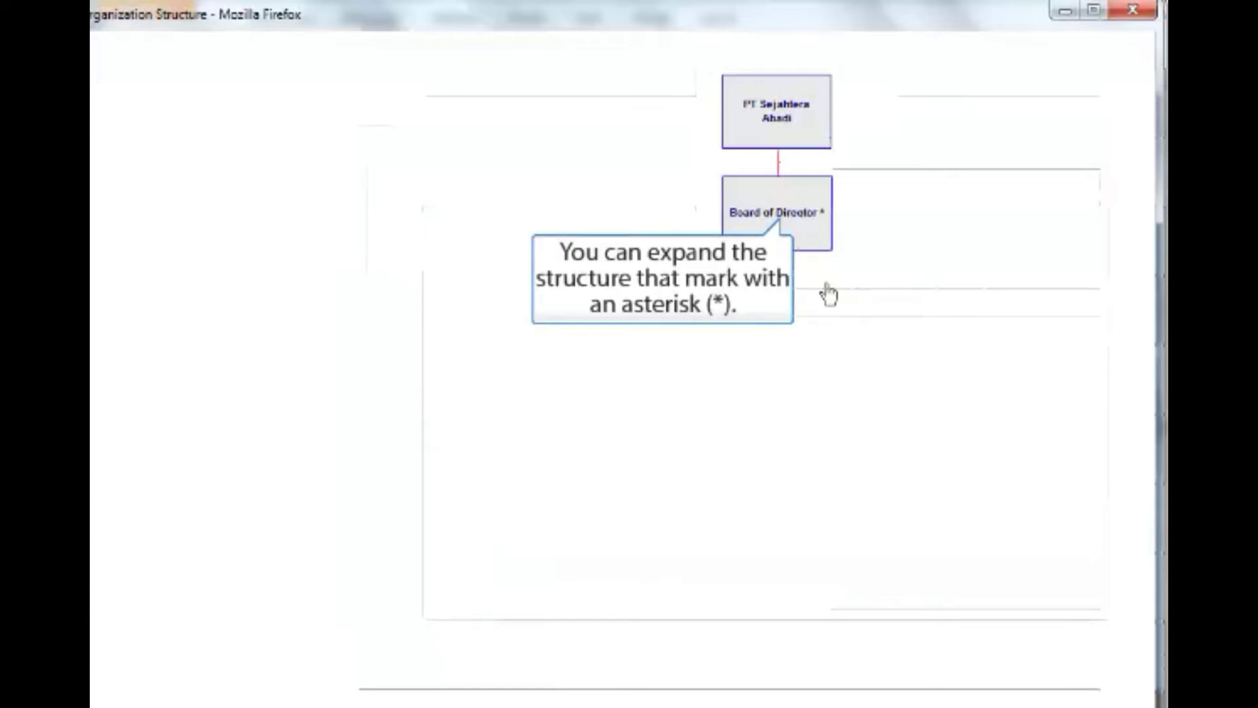
# Expand Board of Director, add New Item_6 beneath it, and open its attribute form.
pyautogui.rightClick(811, 234)
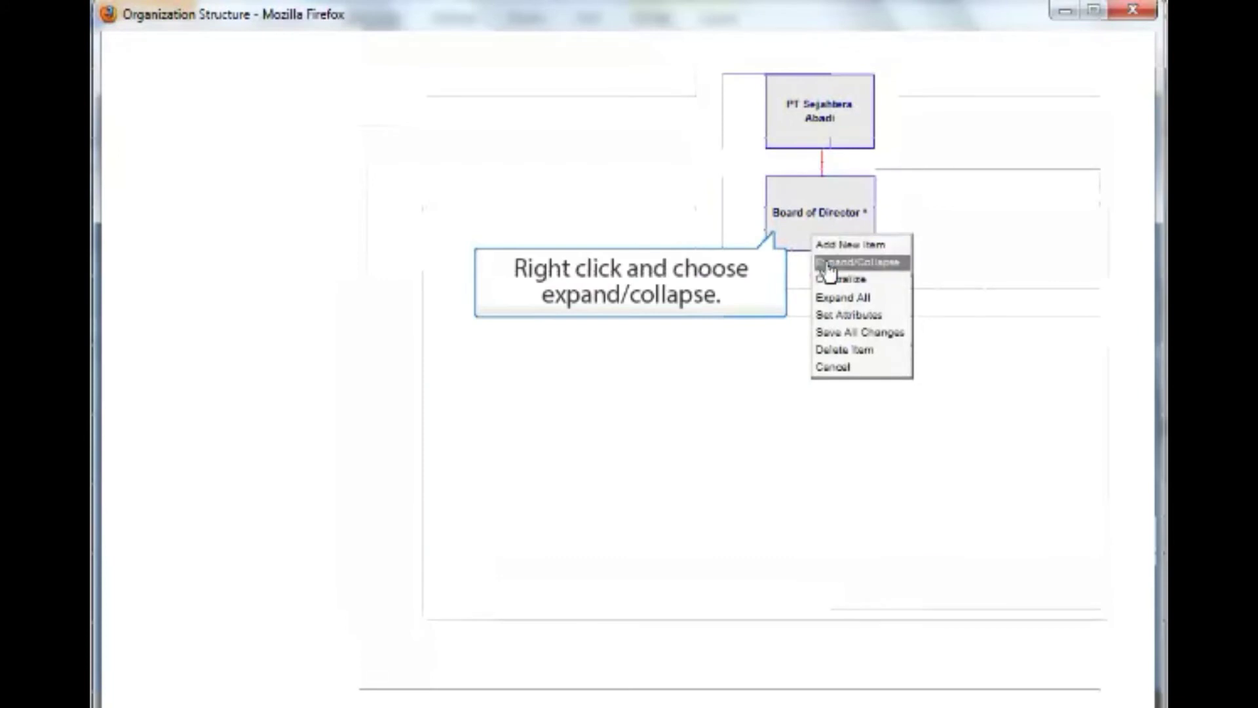
pyautogui.click(829, 263)
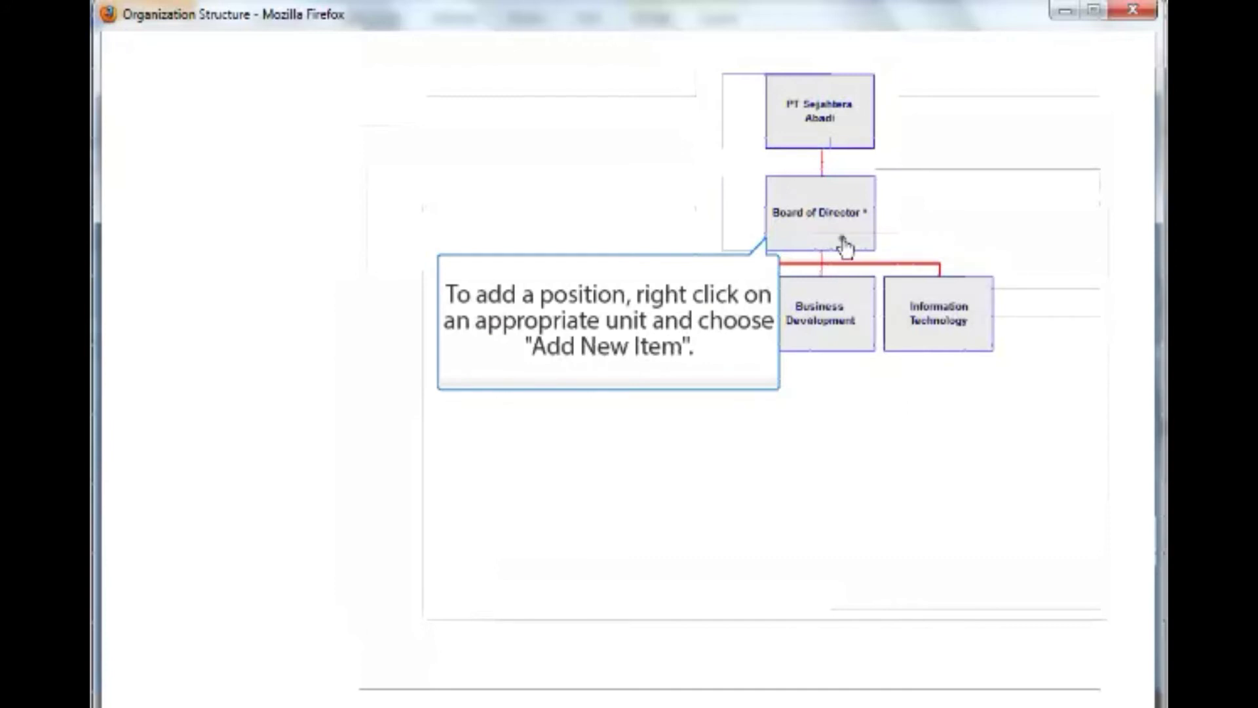
pyautogui.rightClick(843, 247)
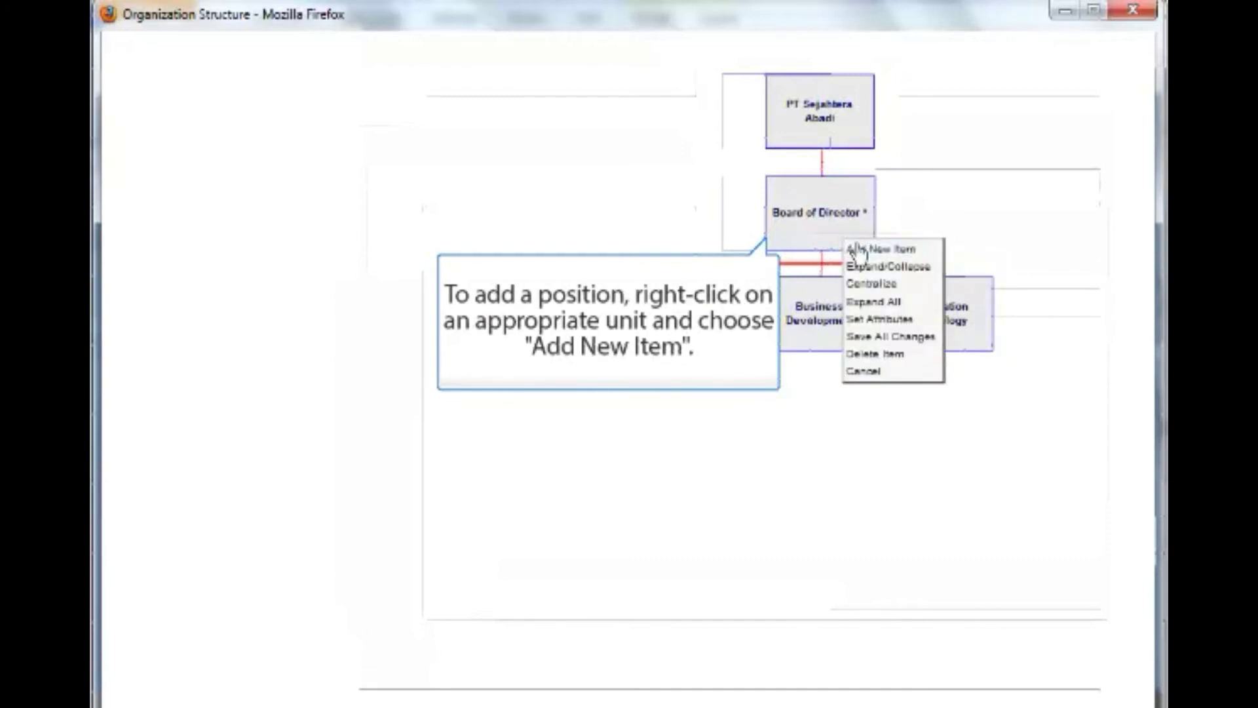
pyautogui.click(859, 251)
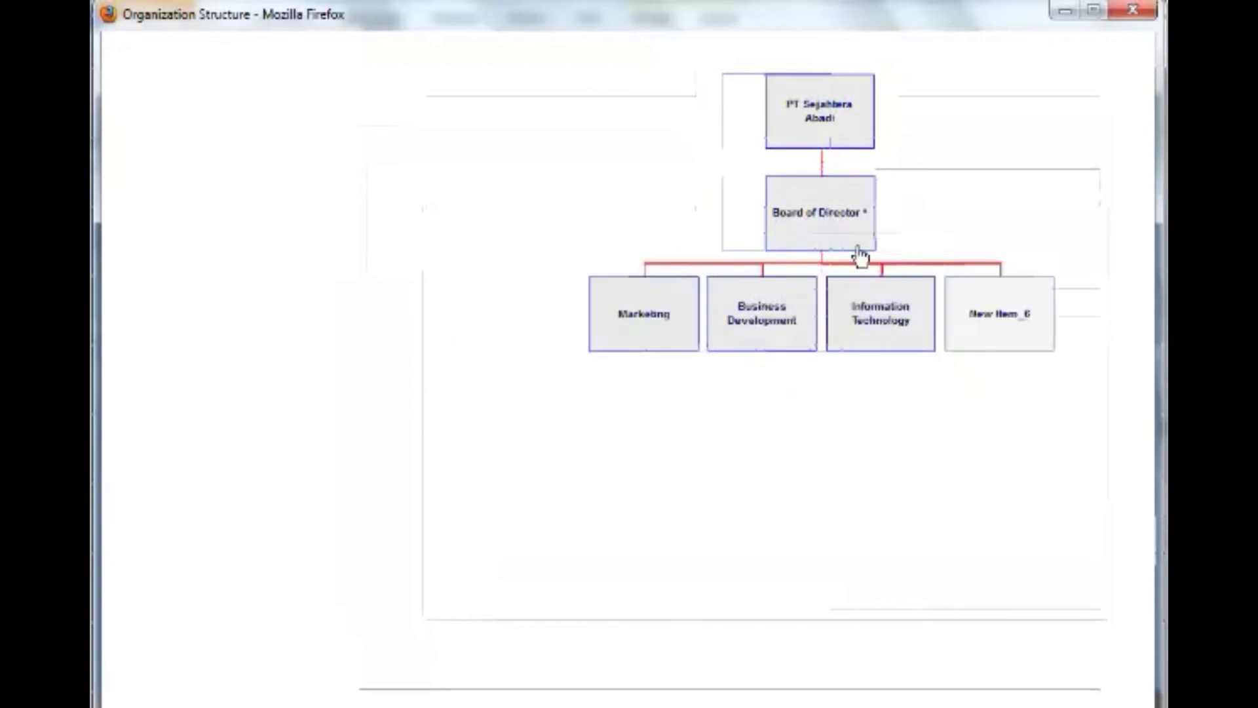
pyautogui.rightClick(1029, 334)
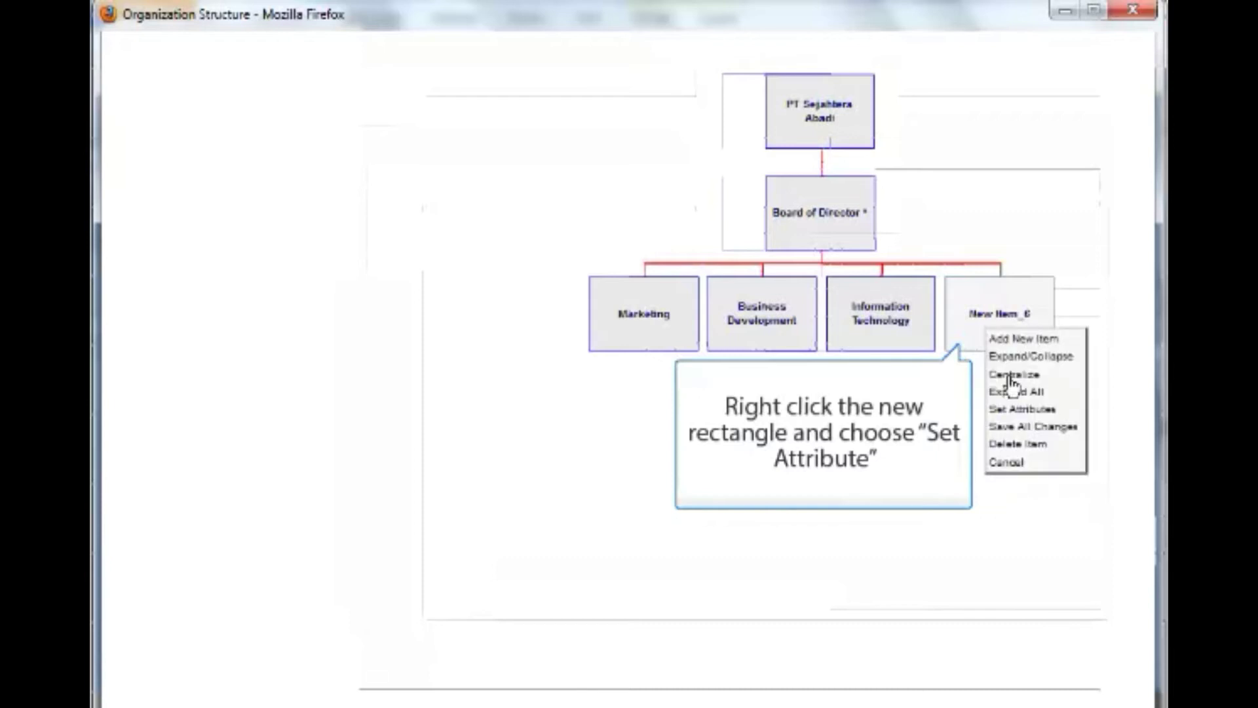
pyautogui.click(1012, 409)
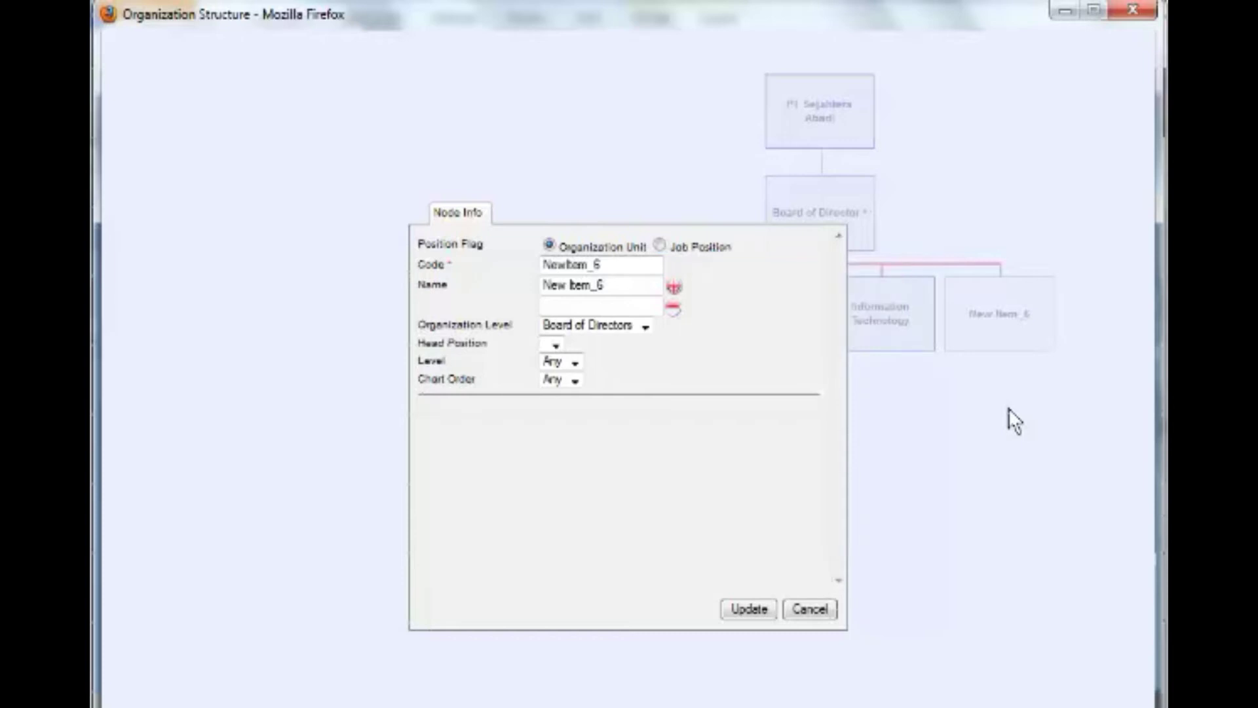
# Make New Item_6 a Job Position, code DIR, named Director in both fields, status Direct Worker.
pyautogui.click(660, 248)
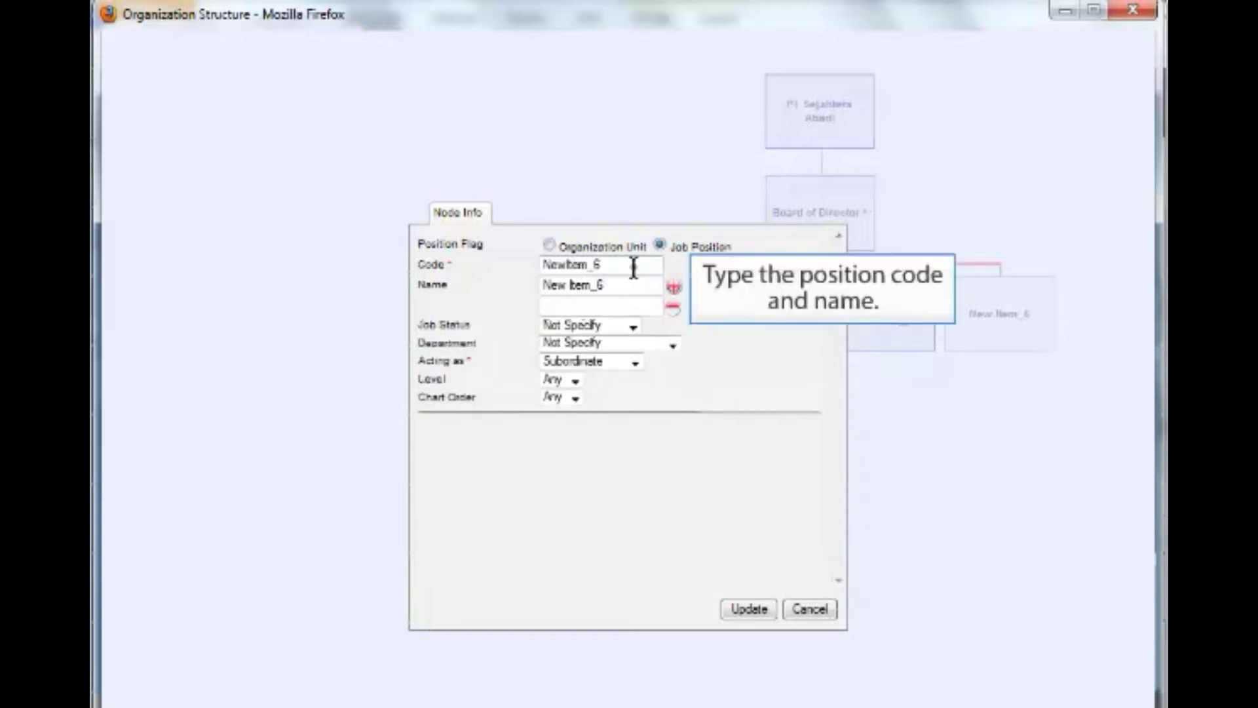
pyautogui.doubleClick(634, 268)
pyautogui.write('DIR')
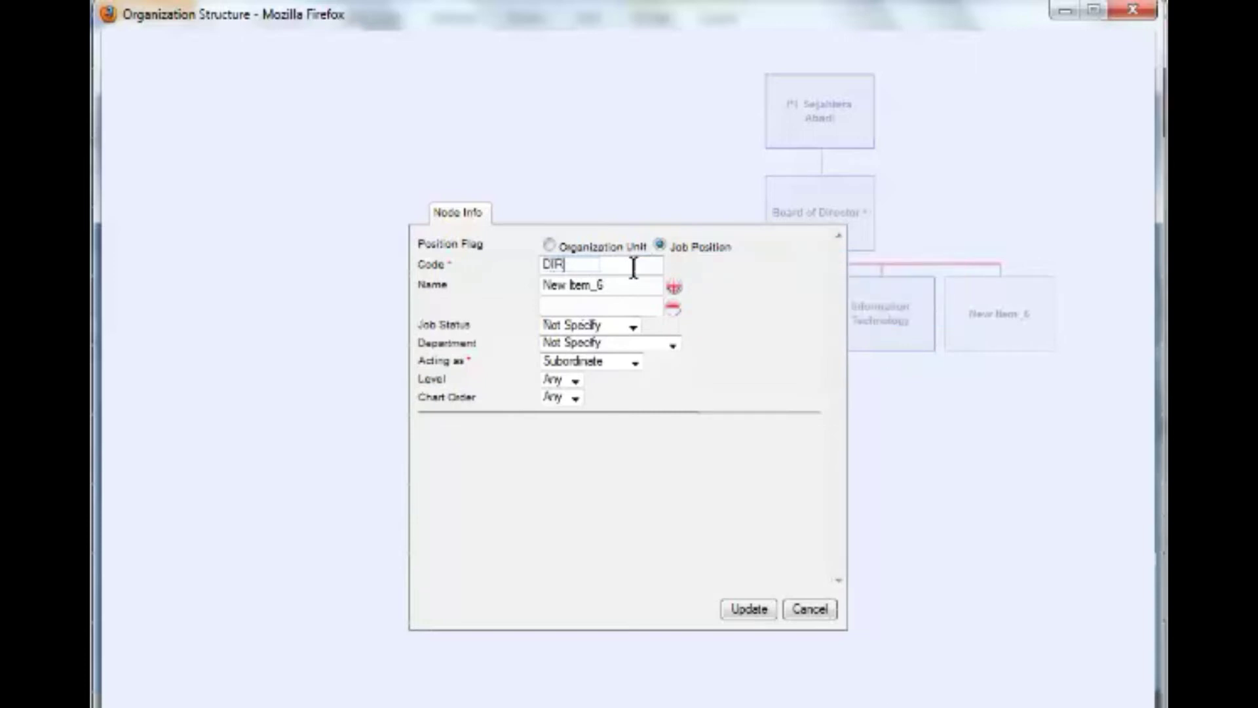
pyautogui.press('Tab')
pyautogui.write('Directo')
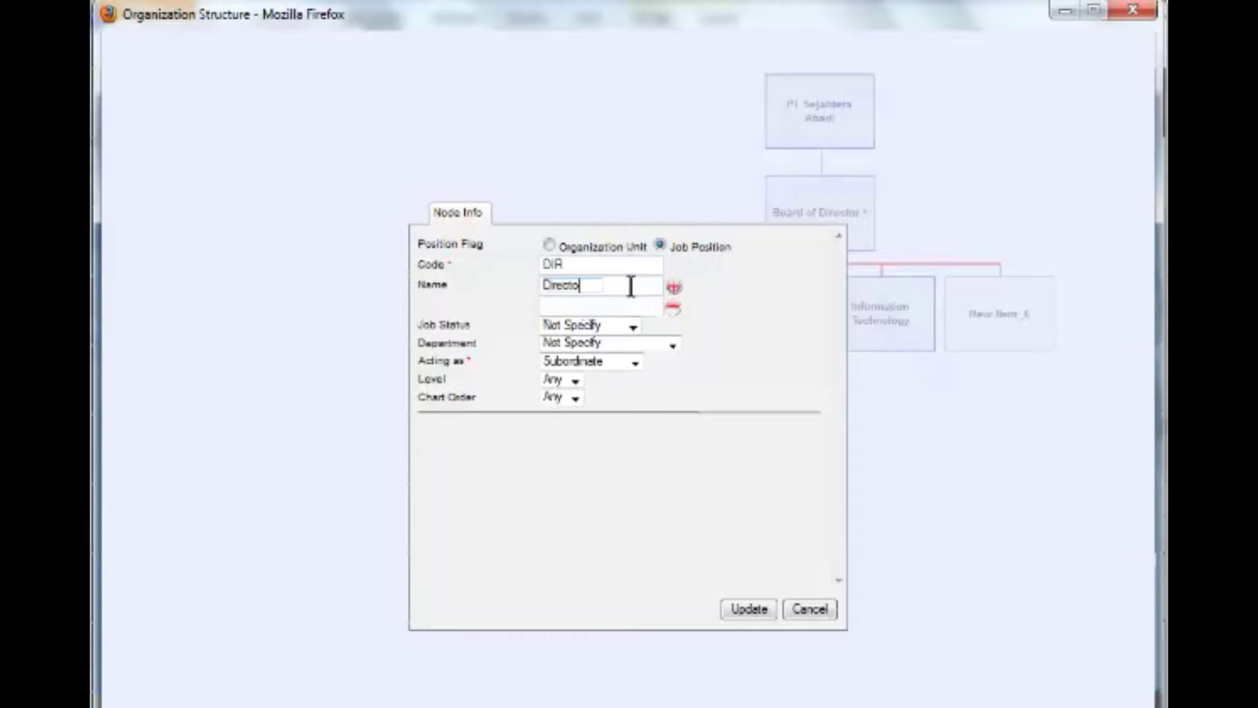
pyautogui.write('r')
pyautogui.press('Tab')
pyautogui.write('Director')
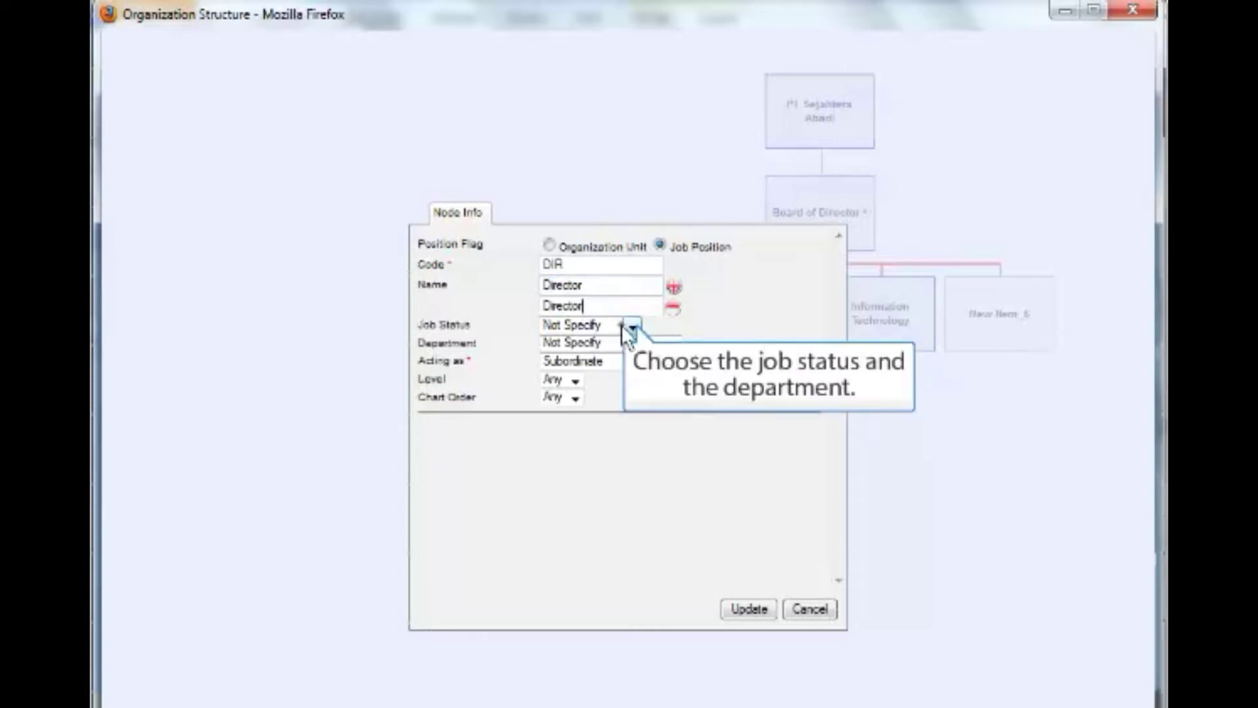
pyautogui.click(624, 326)
pyautogui.click(616, 358)
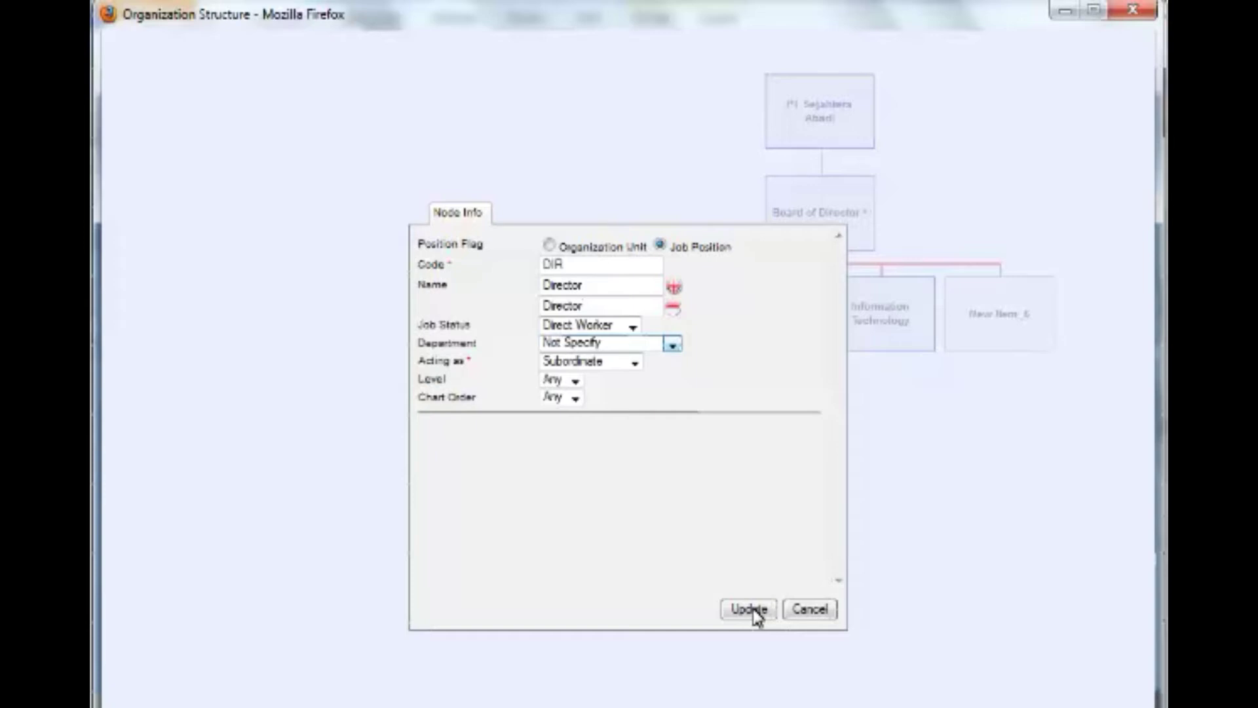
pyautogui.click(751, 610)
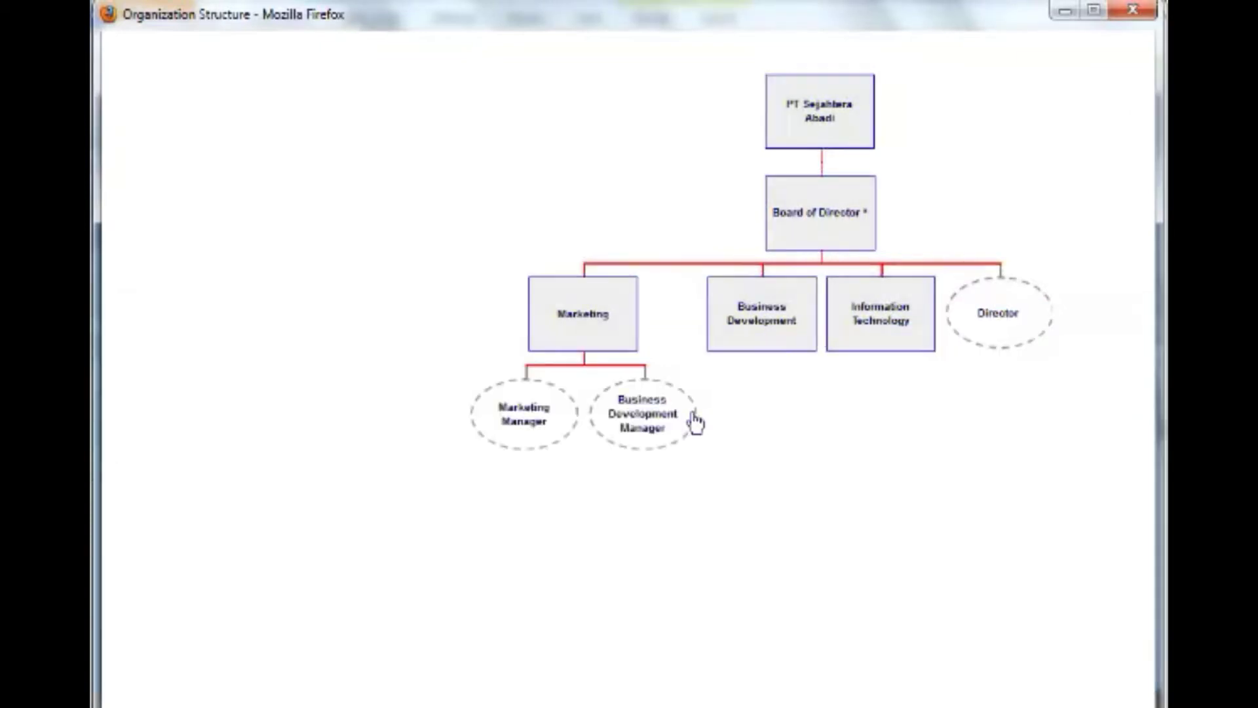
# Move Business Development Manager under Business Development and save all chart changes.
pyautogui.moveTo(688, 422); pyautogui.dragTo(811, 416)
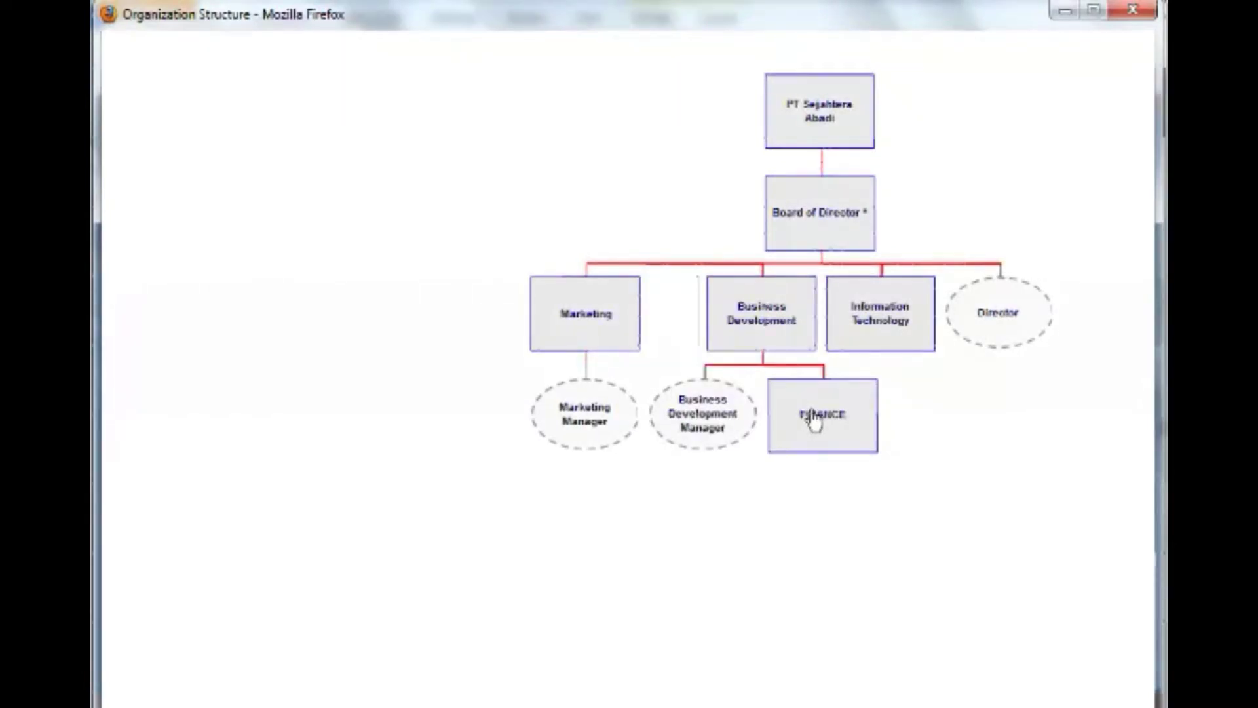
pyautogui.click(814, 422)
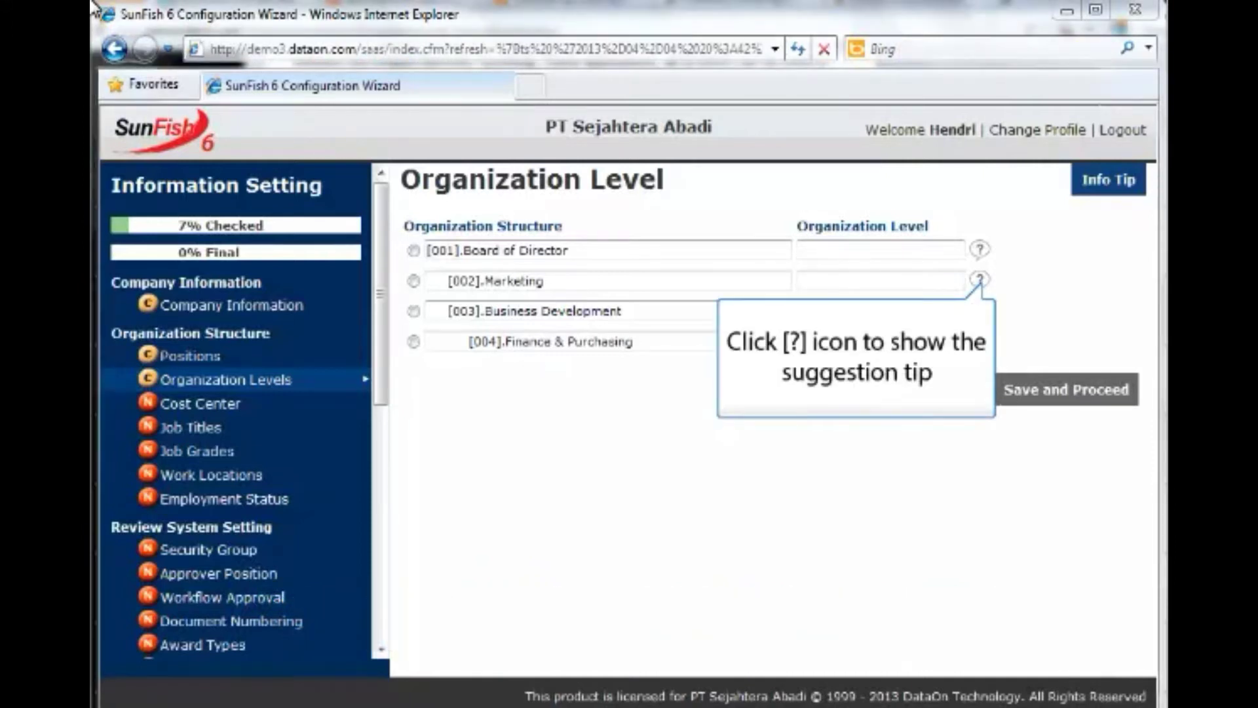
# Set Board of Director to BOD.BOD and Marketing to DEP.Departement, and mark Business Development as HR department.
pyautogui.click(979, 256)
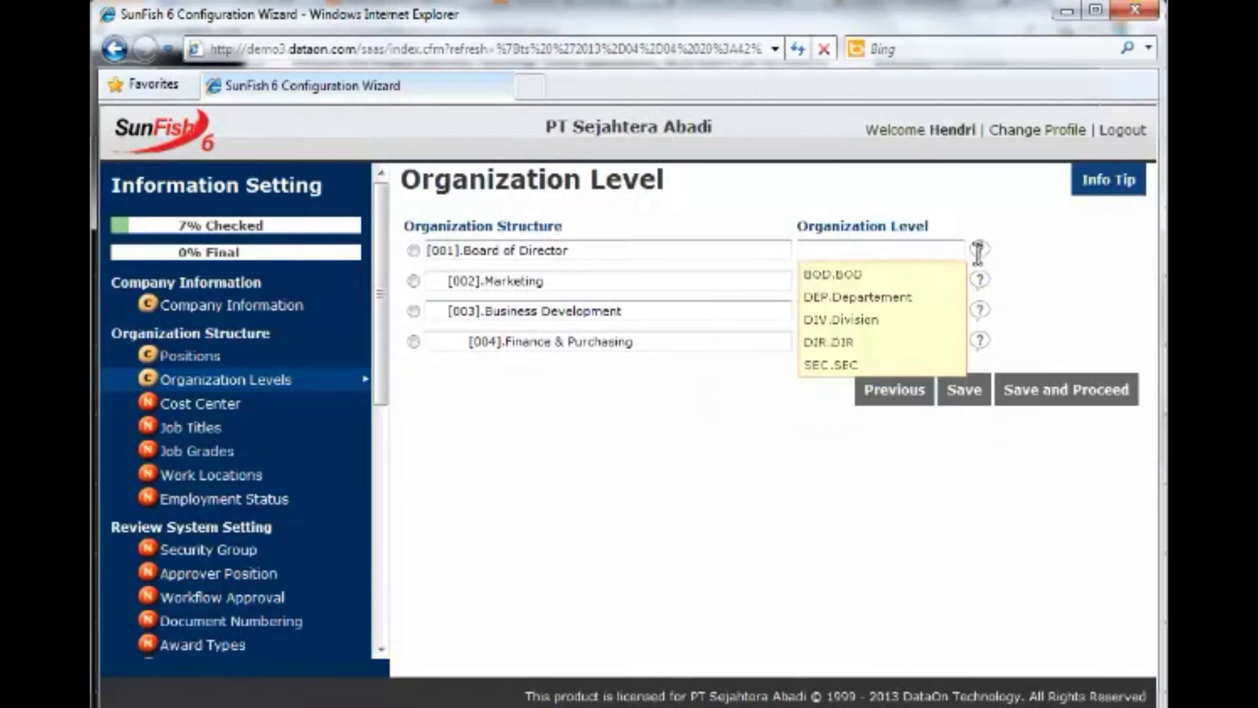
pyautogui.click(854, 276)
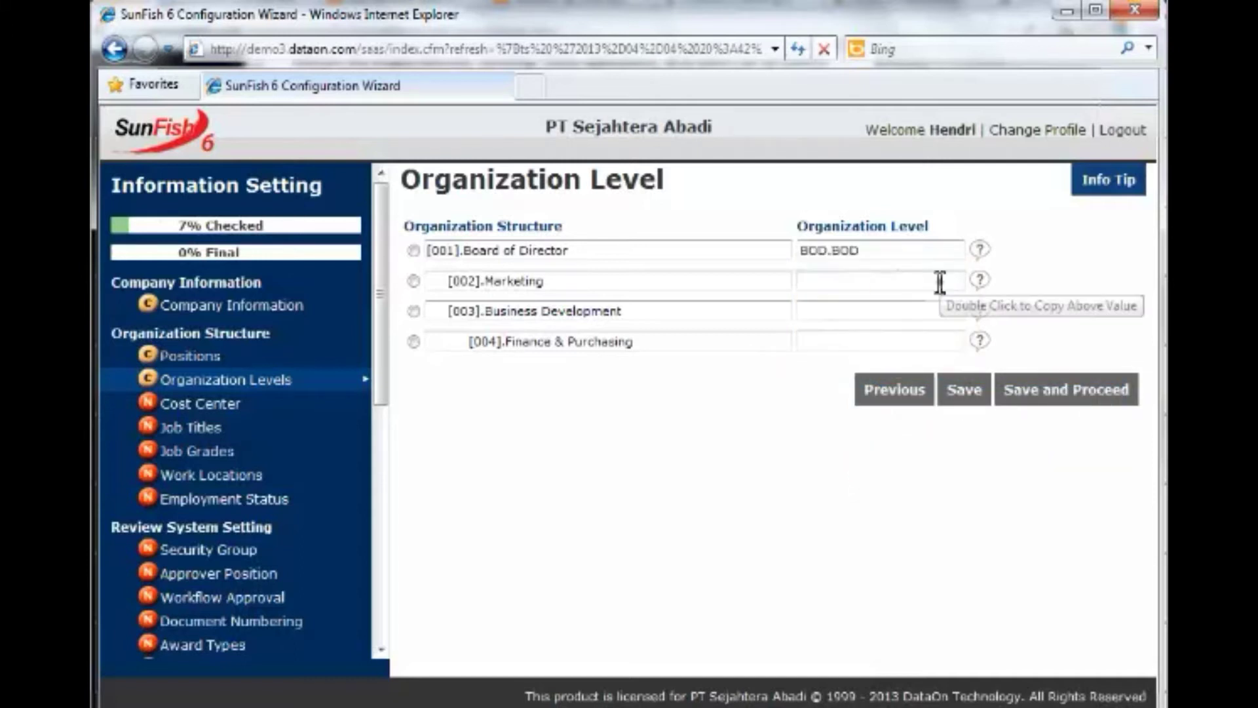
pyautogui.click(940, 282)
pyautogui.write('DEP.Departement')
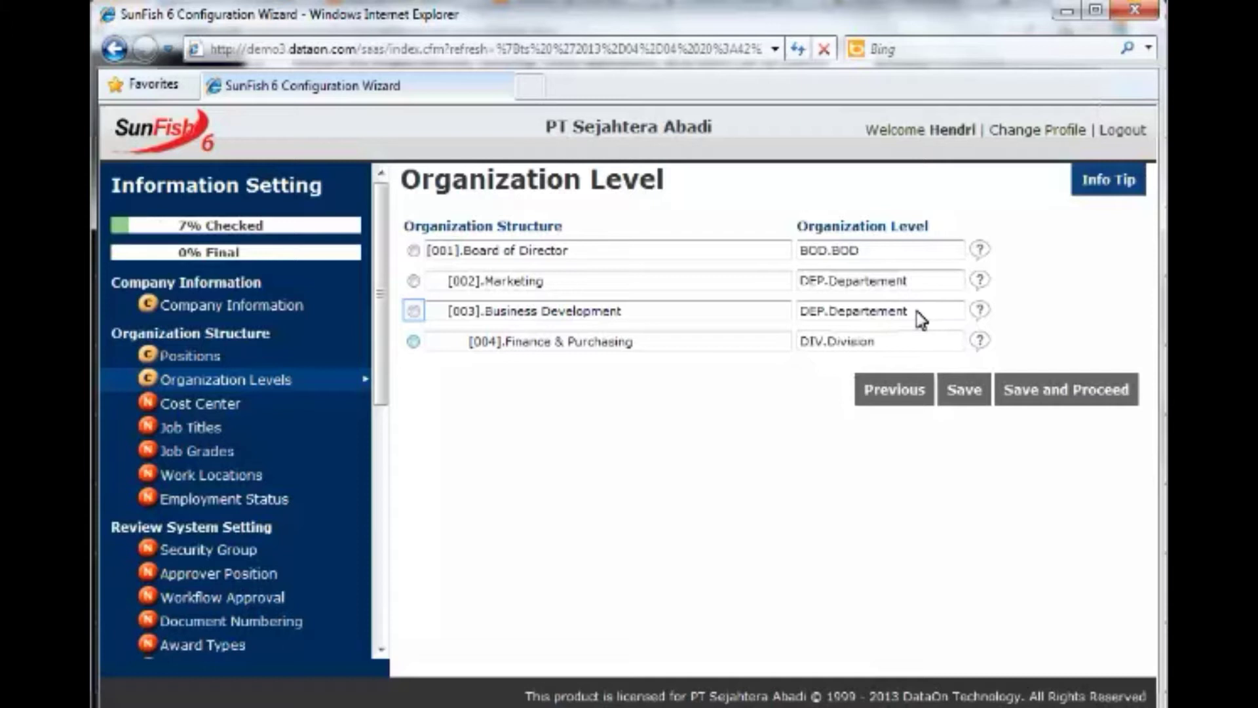
pyautogui.click(413, 311)
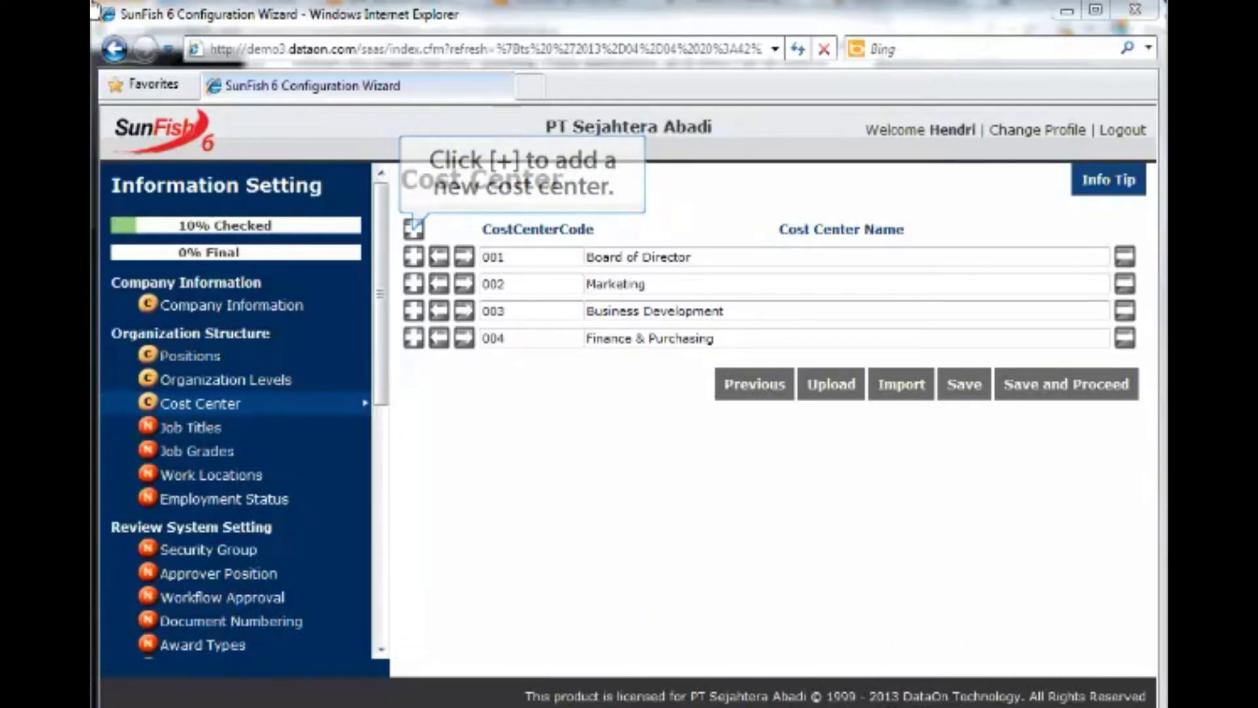
# Indent the Marketing and Business Development cost centers one level and Finance & Purchasing two levels.
pyautogui.click(466, 290)
pyautogui.click(465, 314)
pyautogui.click(464, 341)
pyautogui.click(465, 340)
pyautogui.click(536, 526)
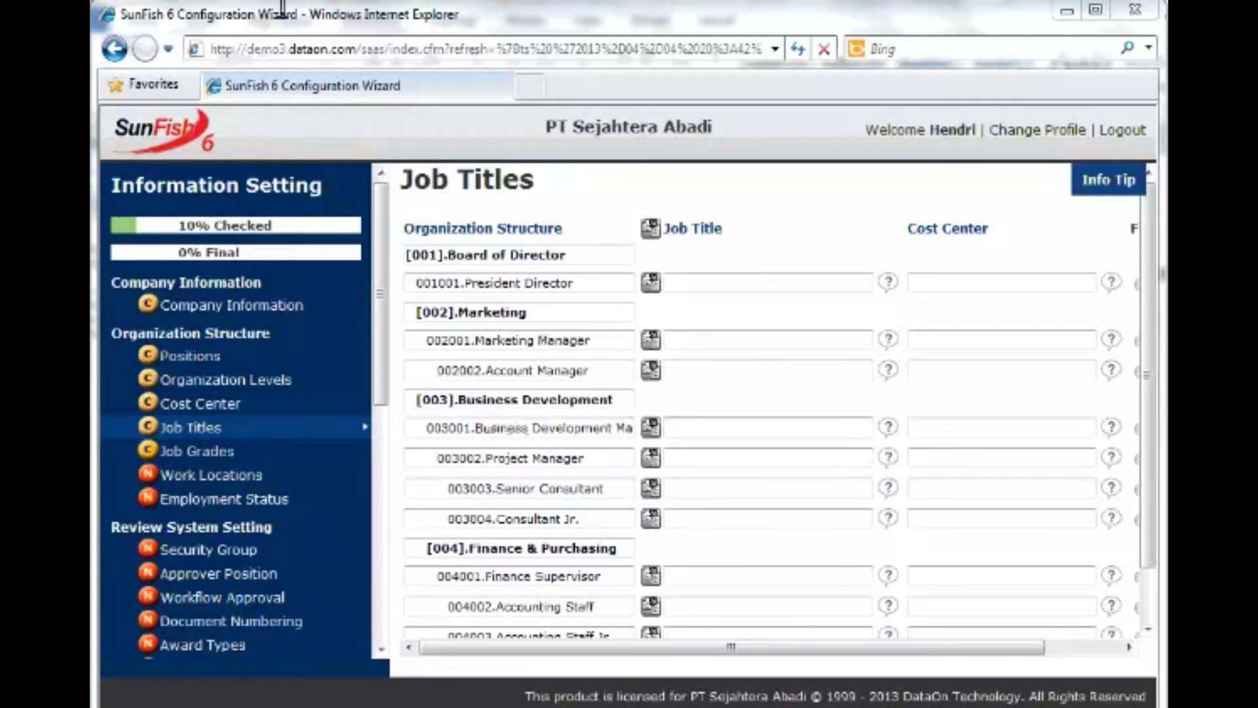
# Enter job titles: Department Manager for Marketing and Business Development Managers, plus President Director and a staff title.
pyautogui.click(724, 345)
pyautogui.write('Departm')
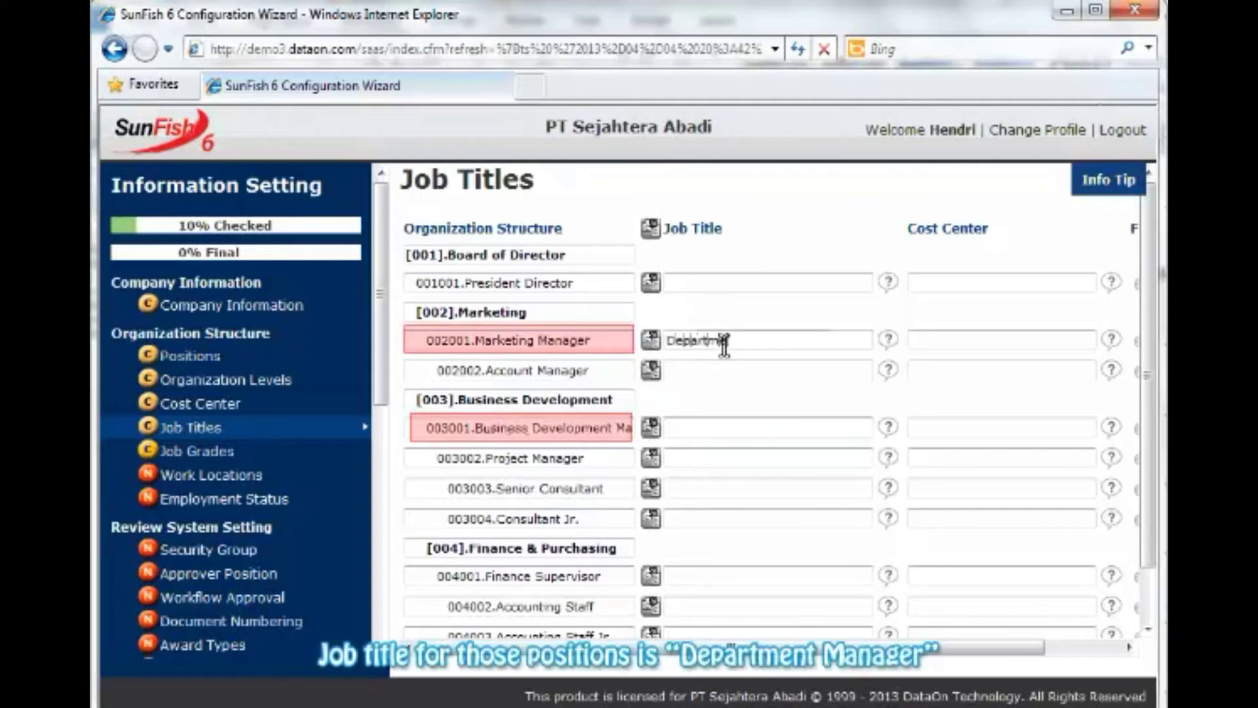
pyautogui.write('ent Manager')
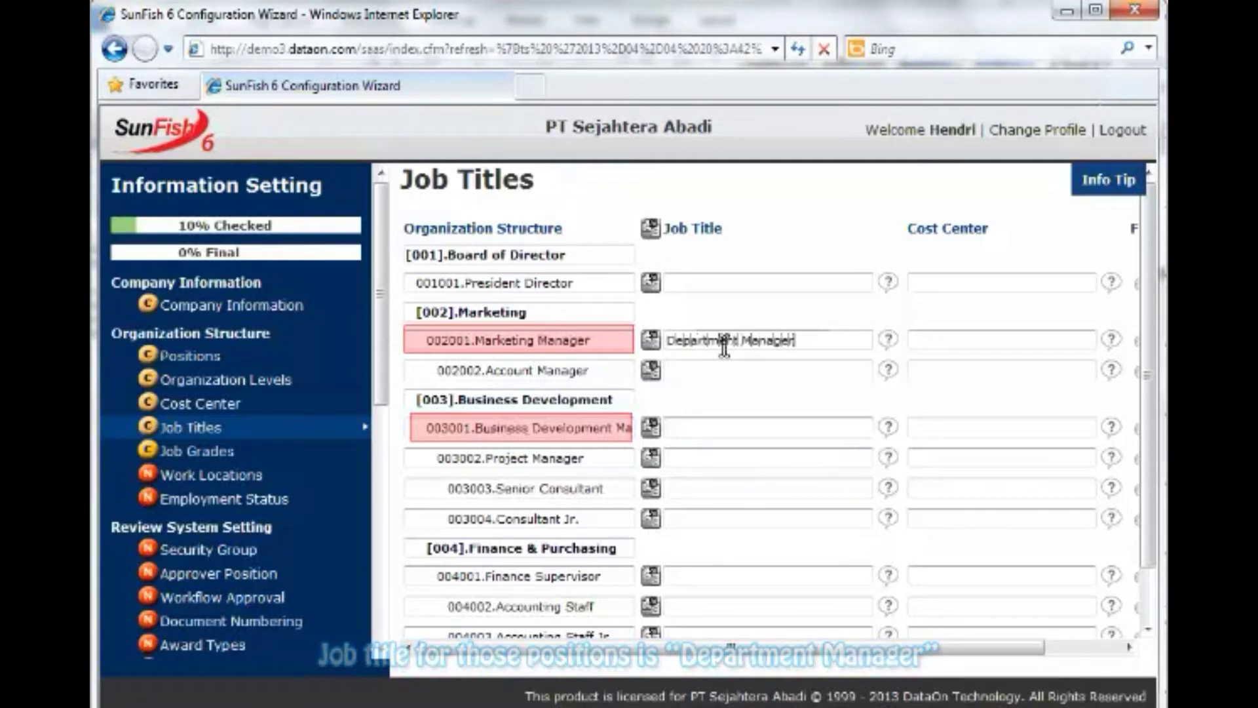
pyautogui.click(714, 428)
pyautogui.write('Depar')
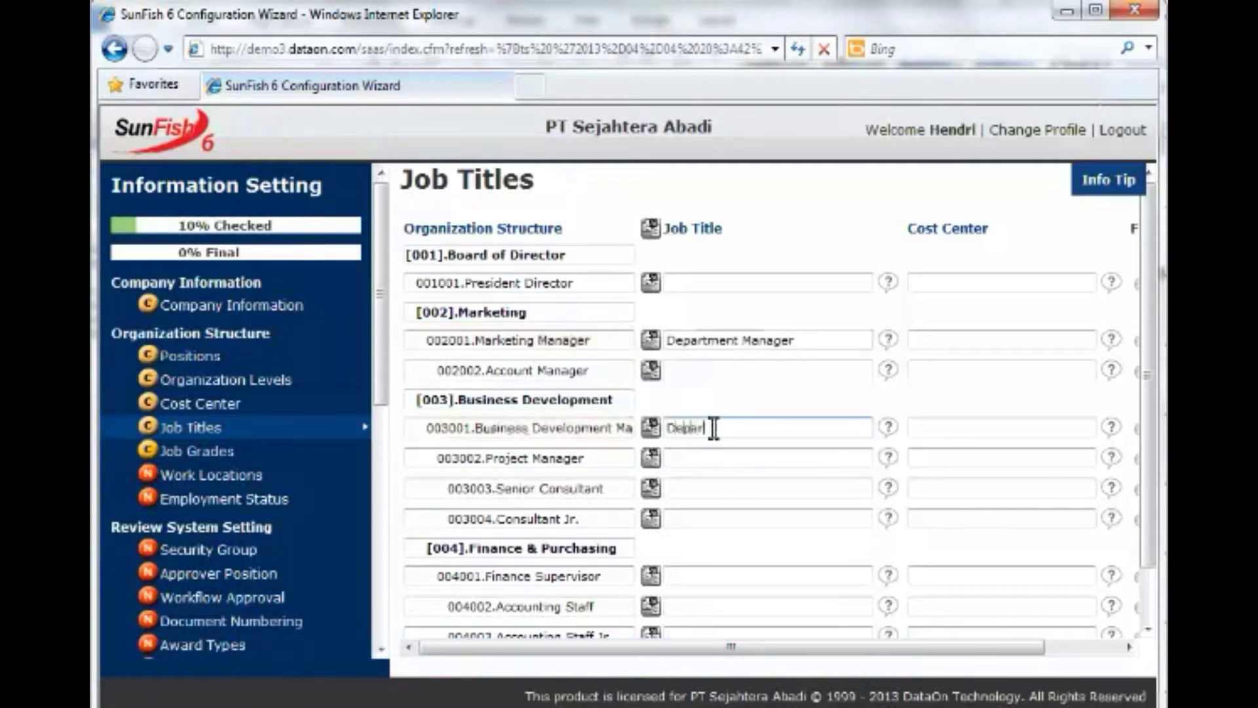
pyautogui.write('tment Manager')
pyautogui.click(764, 282)
pyautogui.write('Pres')
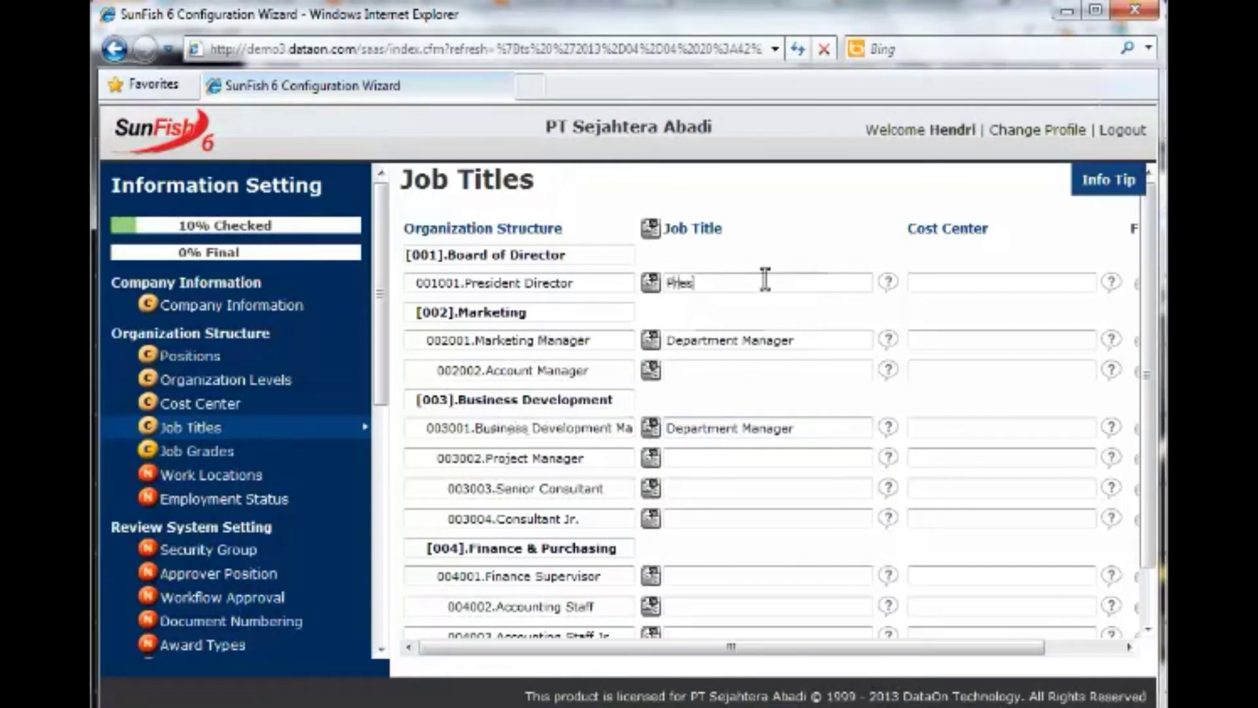
pyautogui.write('ident Director')
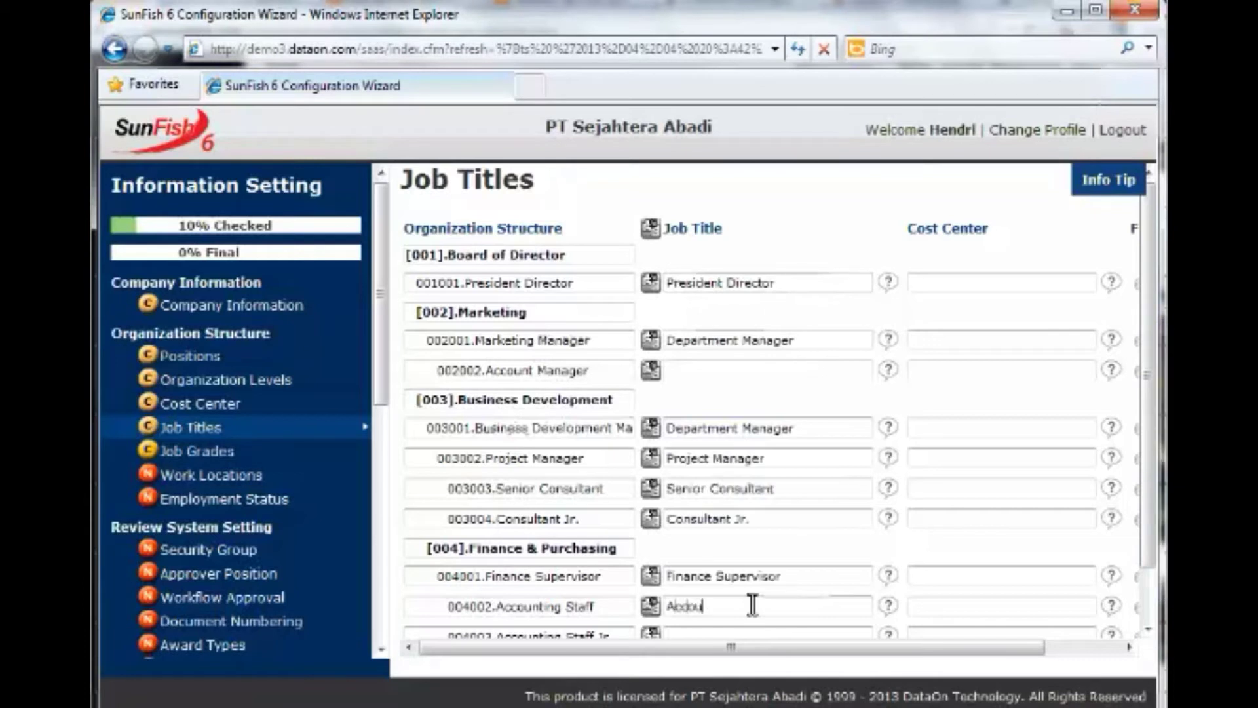
pyautogui.write('nting Staff Jr.')
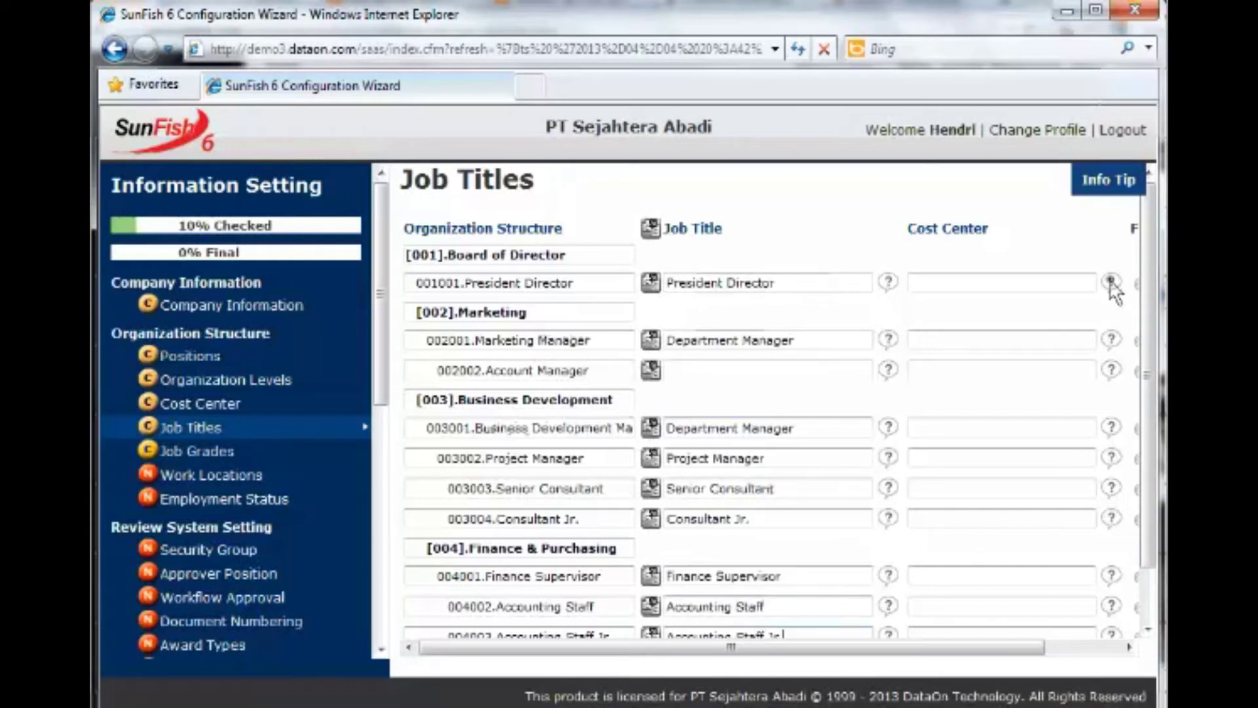
# Assign cost center 001.Board of Director to President Director and 002.Marketing to Marketing Manager.
pyautogui.moveTo(1112, 287)
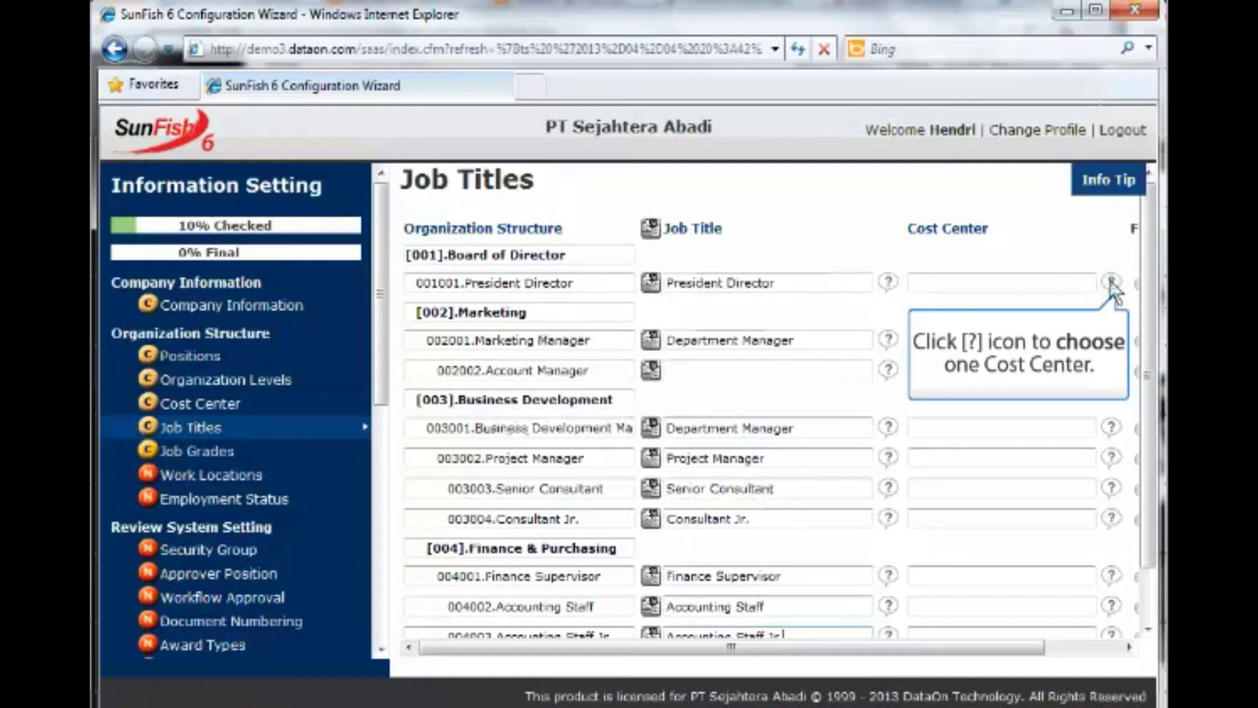
pyautogui.click(1112, 287)
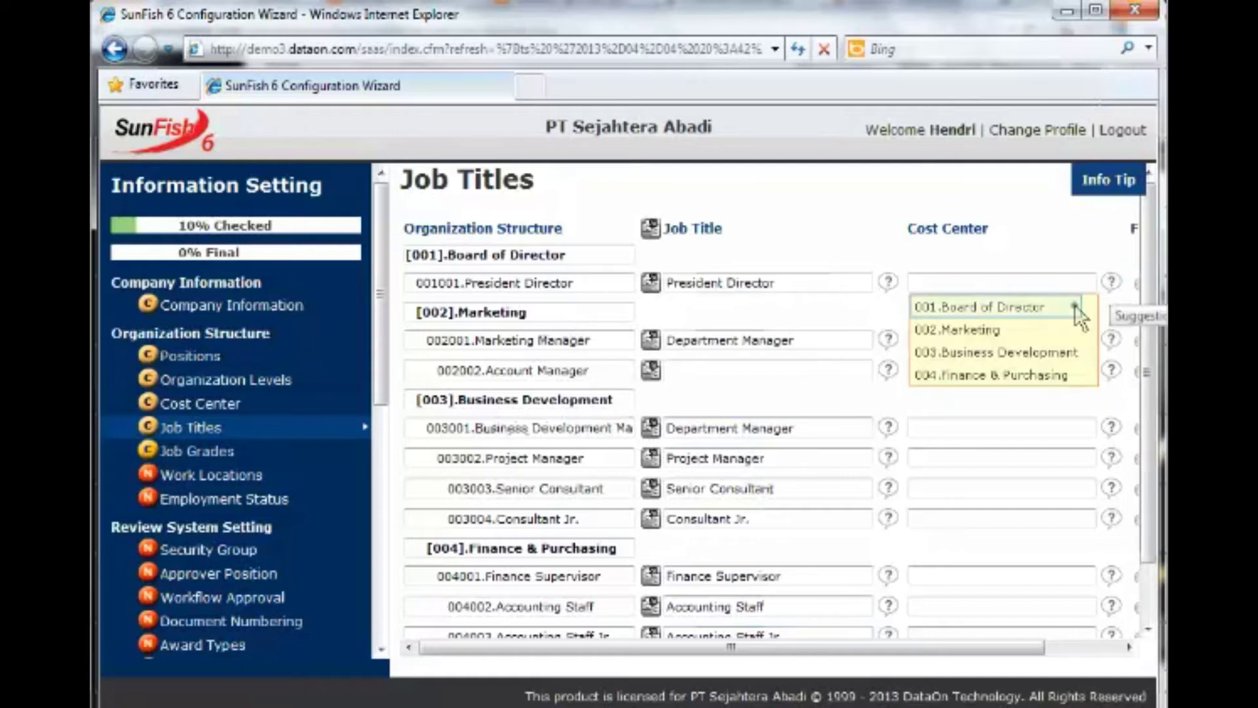
pyautogui.click(1075, 305)
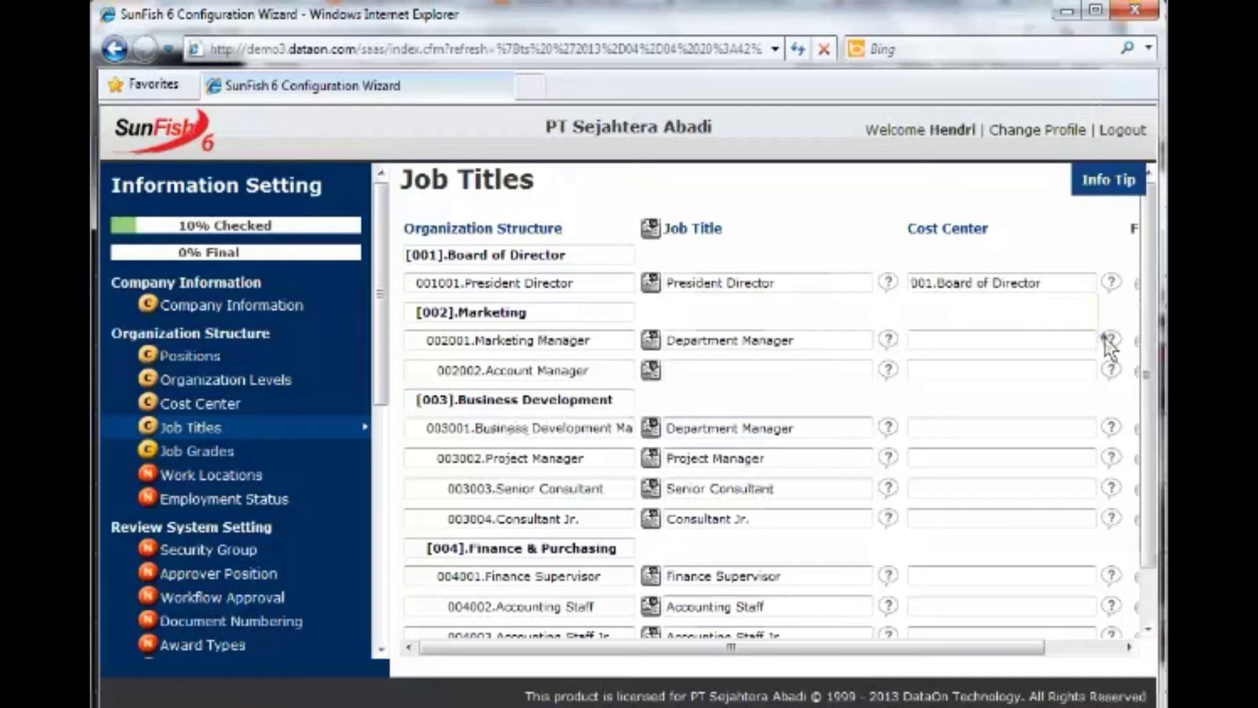
pyautogui.click(1109, 339)
pyautogui.click(1055, 387)
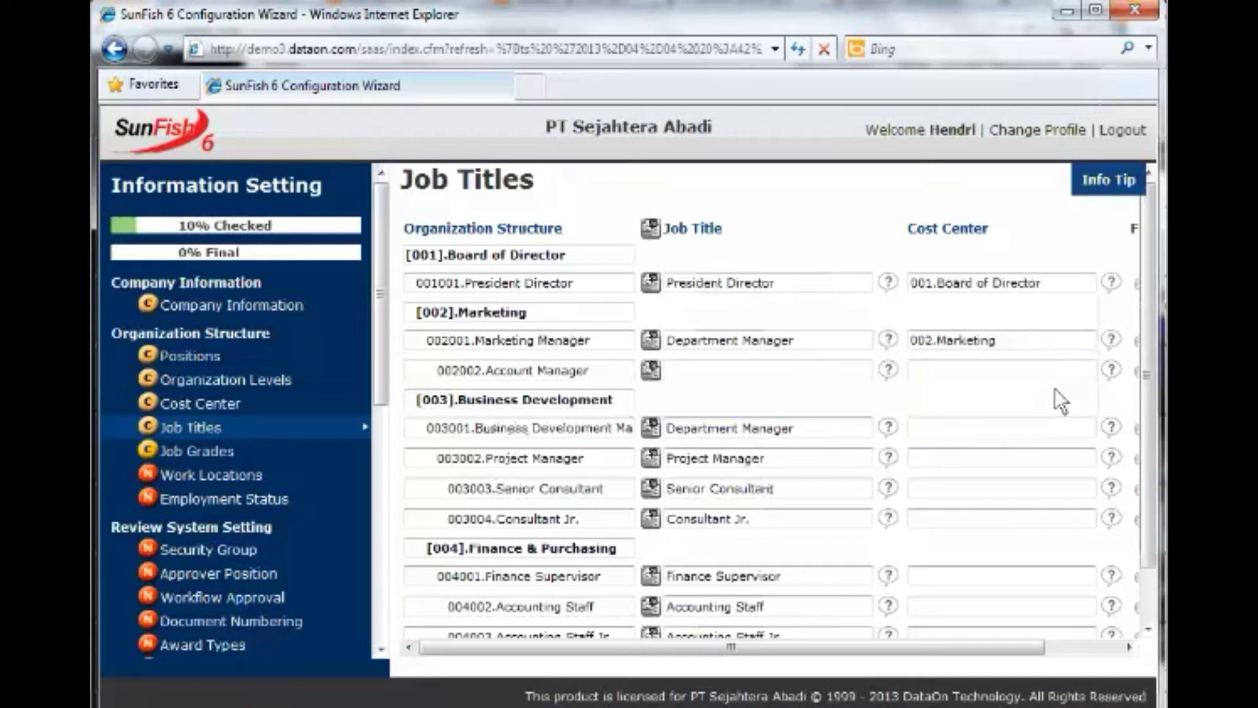
pyautogui.moveTo(812, 655); pyautogui.dragTo(985, 651)
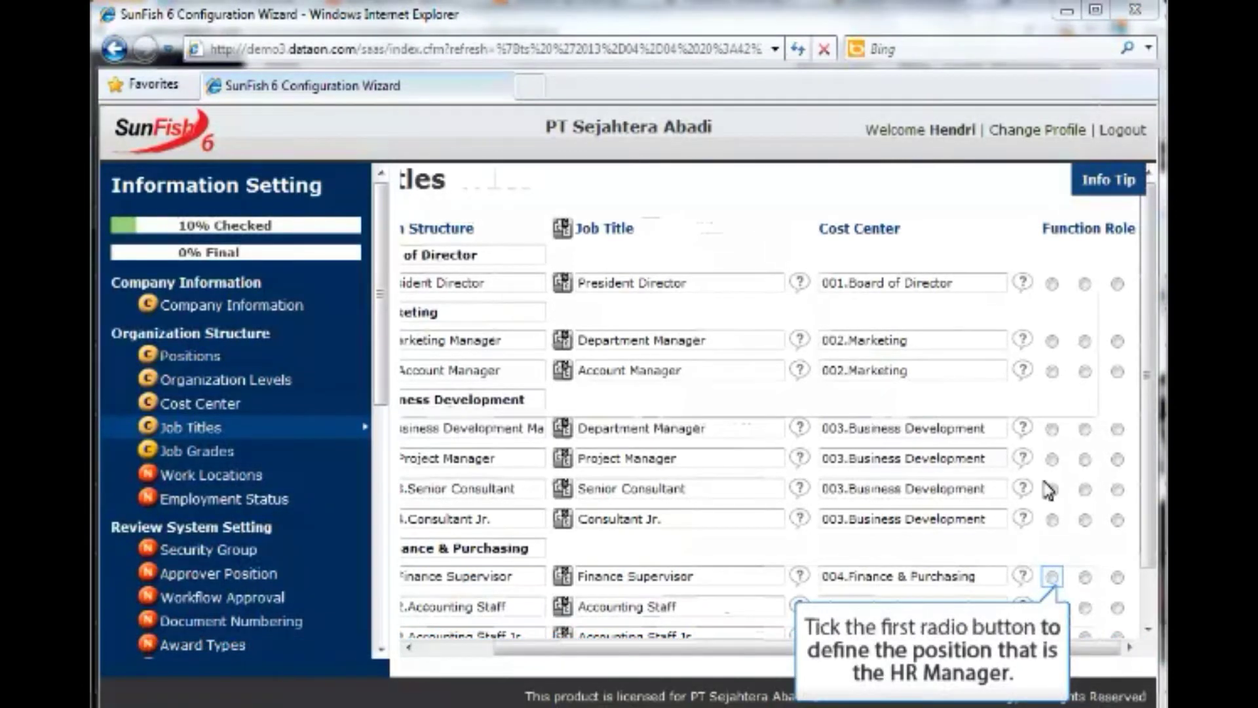
# Set Finance Supervisor as HR Manager, Accounting Staff as HR Admin, and Accounting Staff Jr as Paymaster.
pyautogui.click(1051, 576)
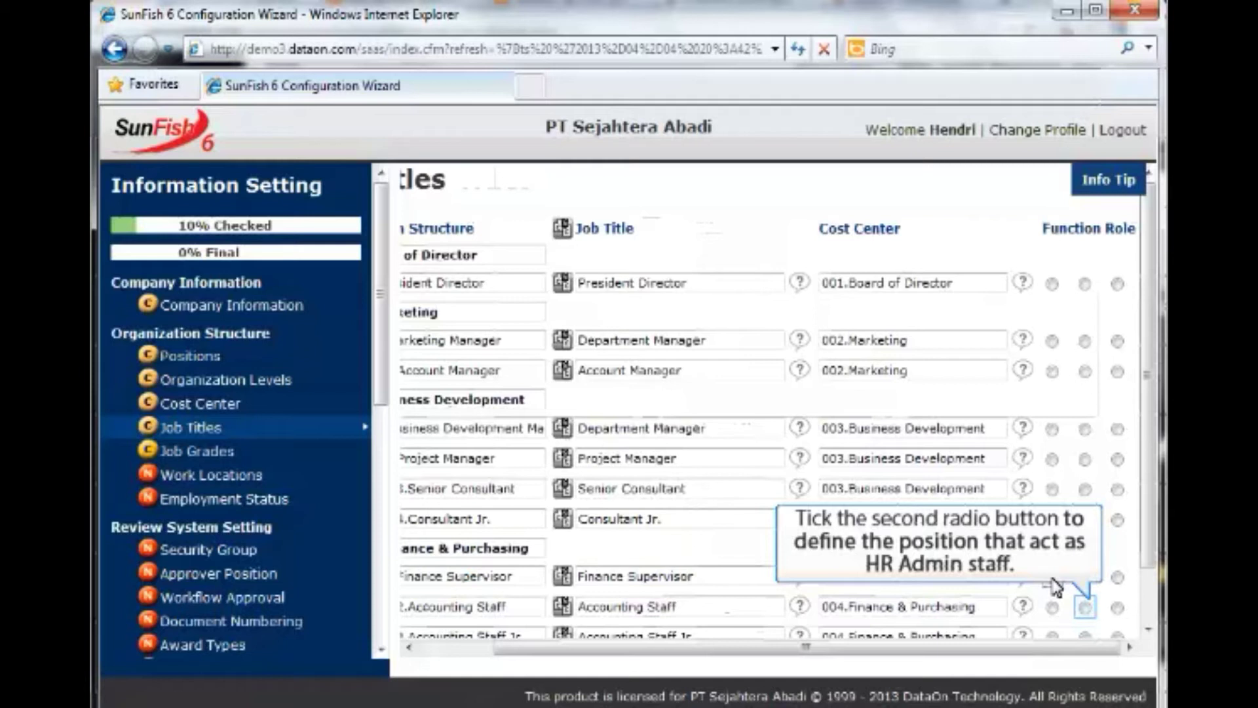
pyautogui.click(1087, 609)
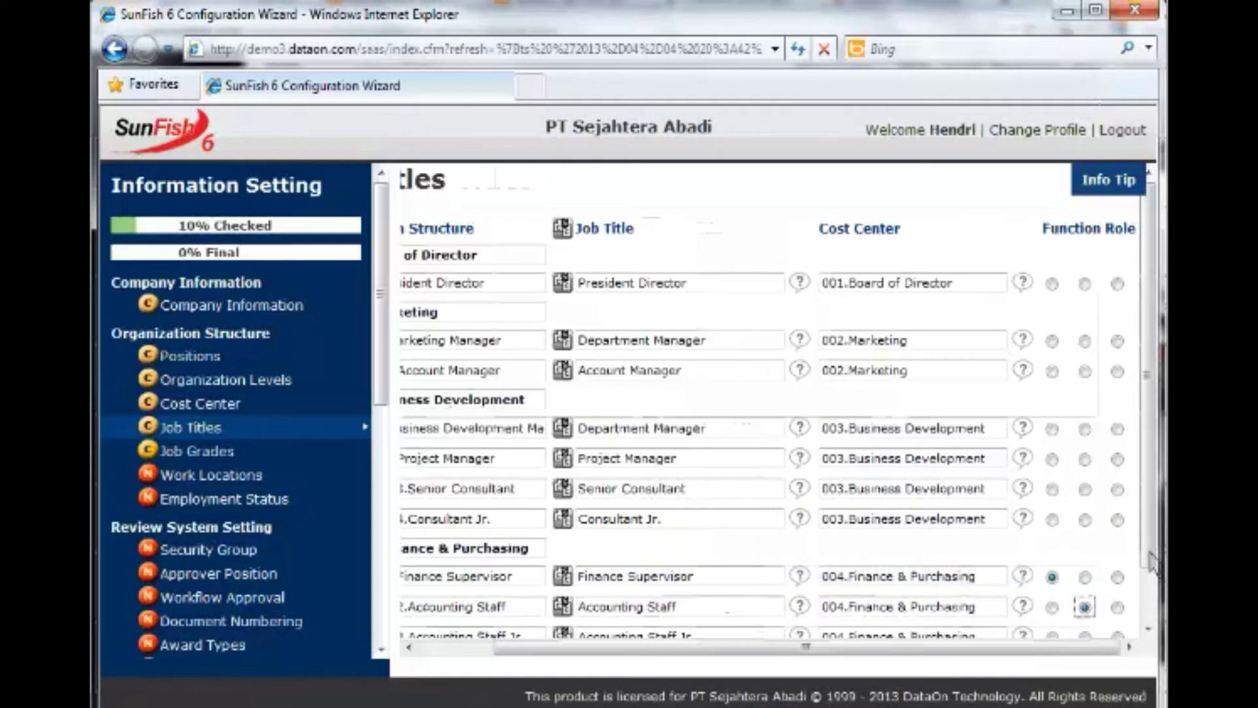
pyautogui.moveTo(1151, 562); pyautogui.dragTo(1148, 623)
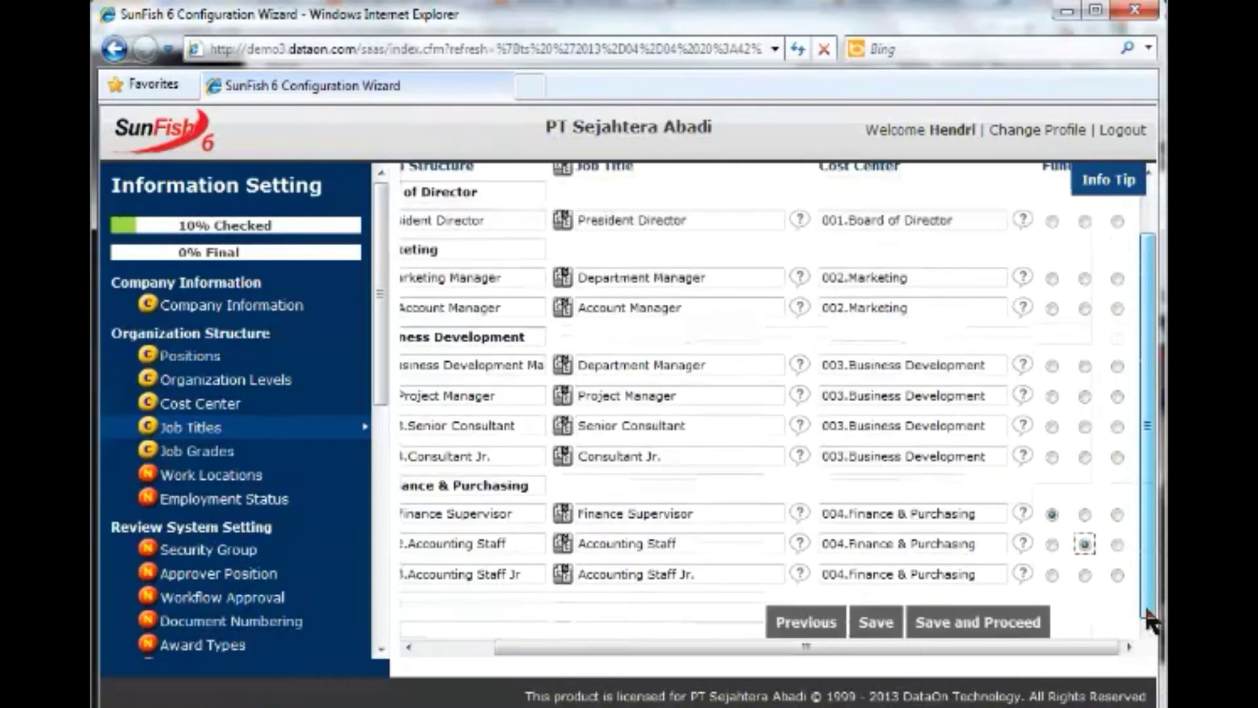
pyautogui.click(1117, 574)
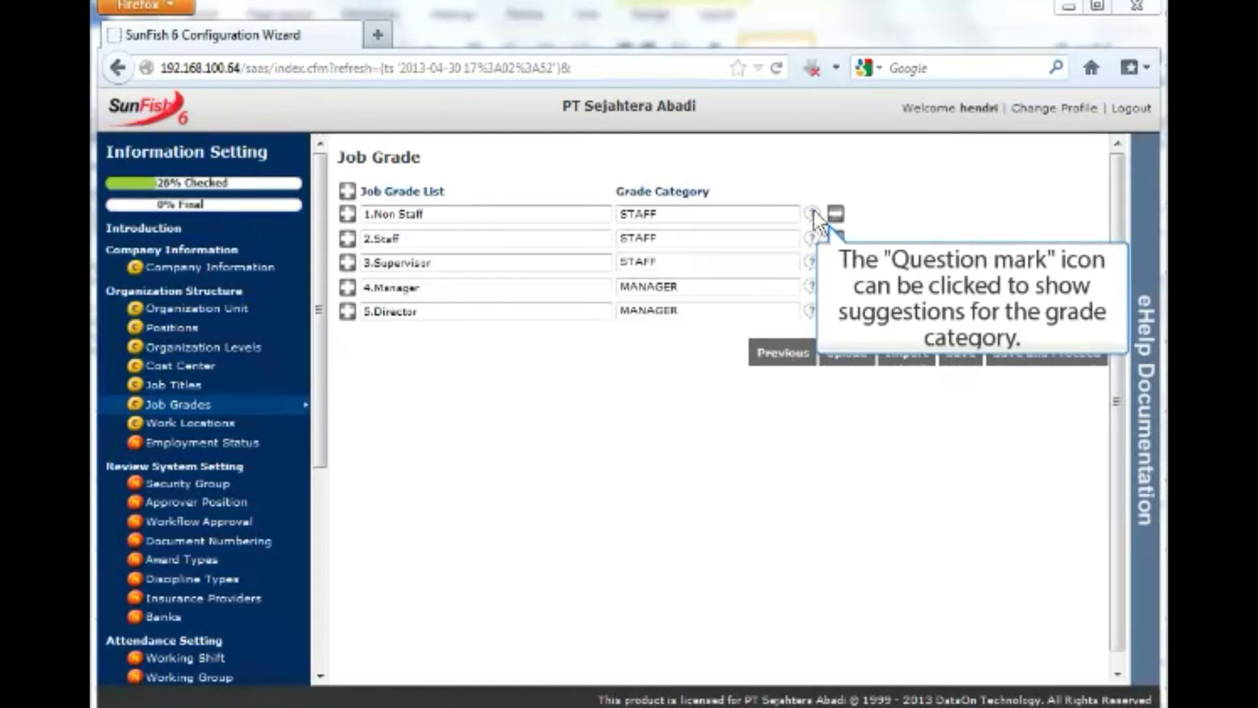
# Choose STAFF as the grade category for the Non Staff job grade in row 1.
pyautogui.click(812, 210)
pyautogui.click(744, 259)
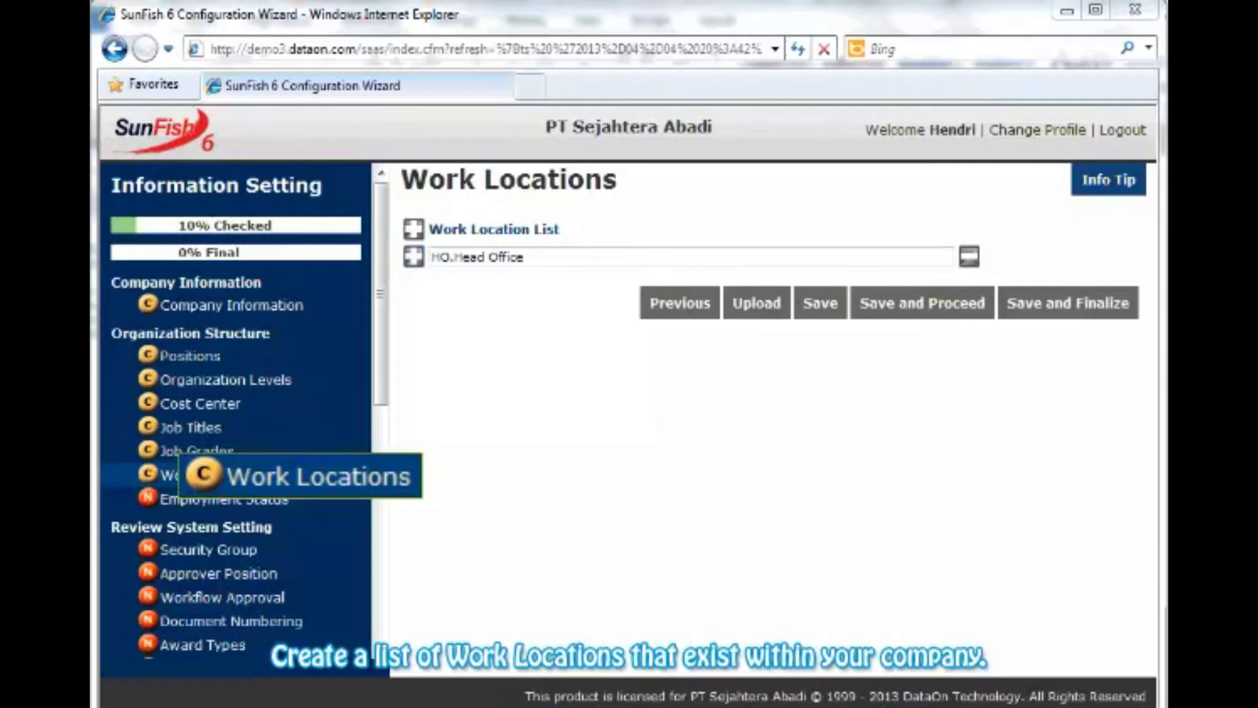
# Add a new work location row named BR.Banch Office.
pyautogui.click(413, 257)
pyautogui.write('BR.Banch Office')
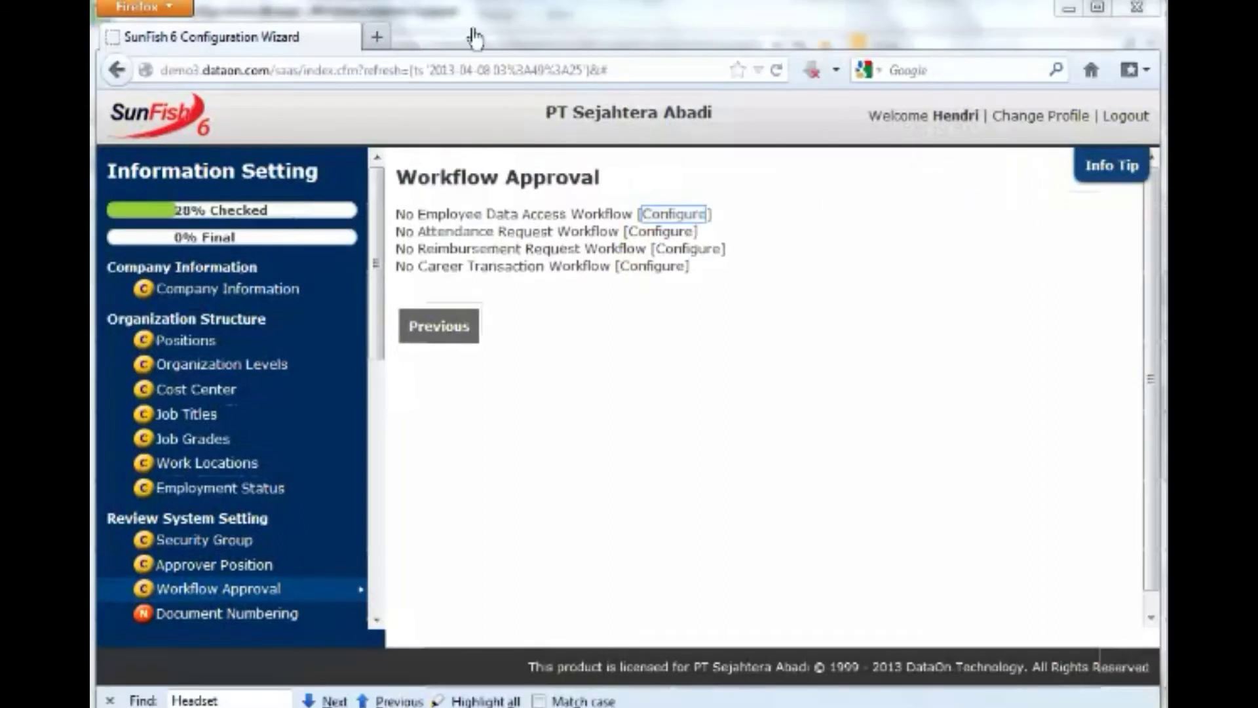
# Begin the Employee Data Access Workflow, letting supervisors view subordinates' Attendance and Career Transaction data.
pyautogui.click(689, 215)
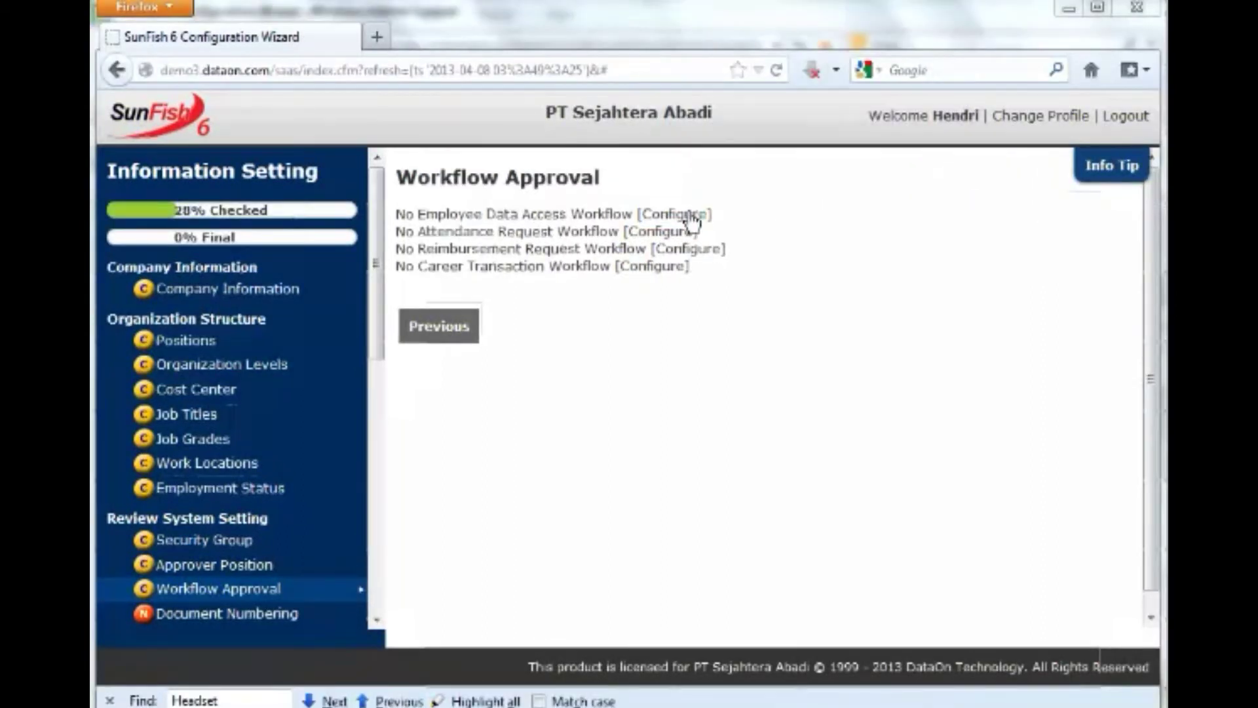
pyautogui.click(689, 214)
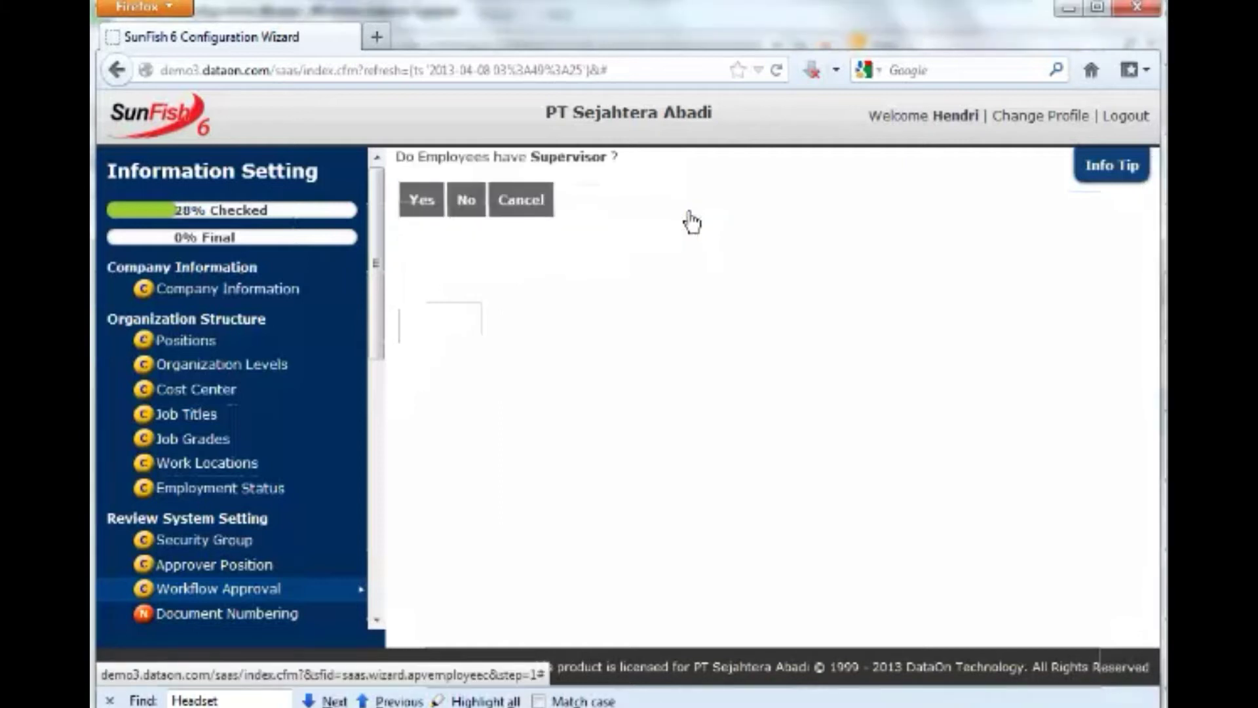
pyautogui.click(429, 225)
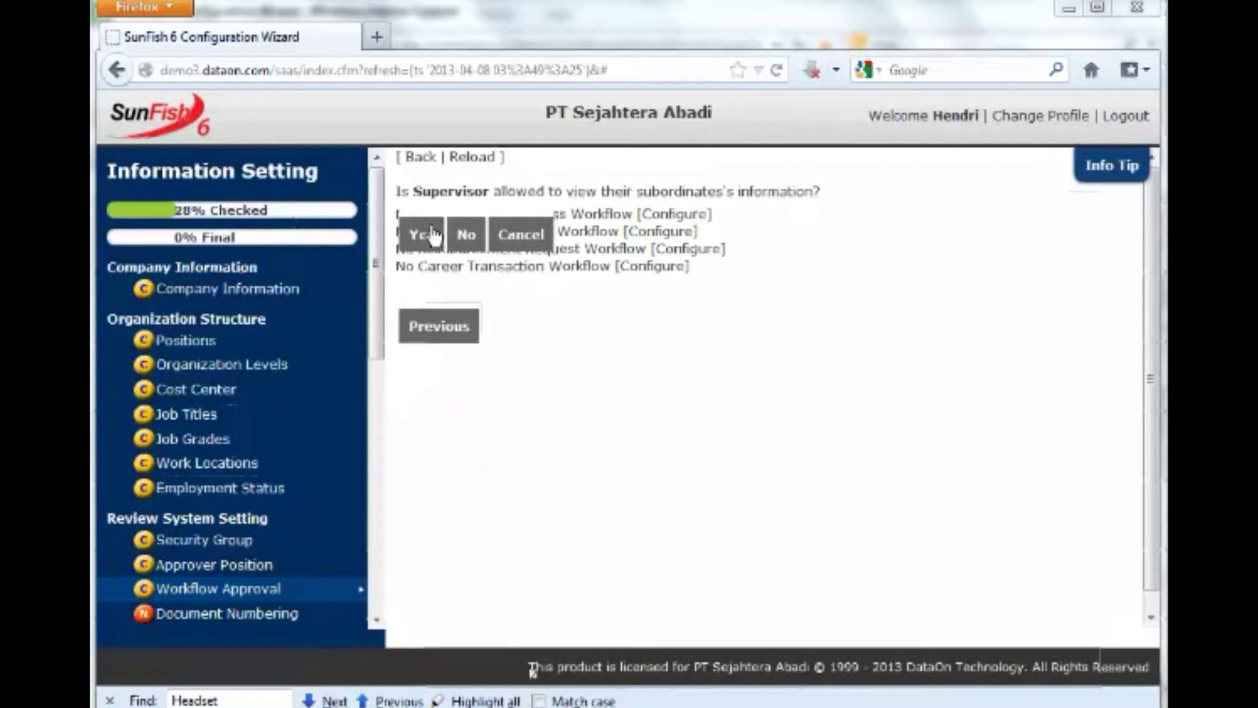
pyautogui.click(430, 234)
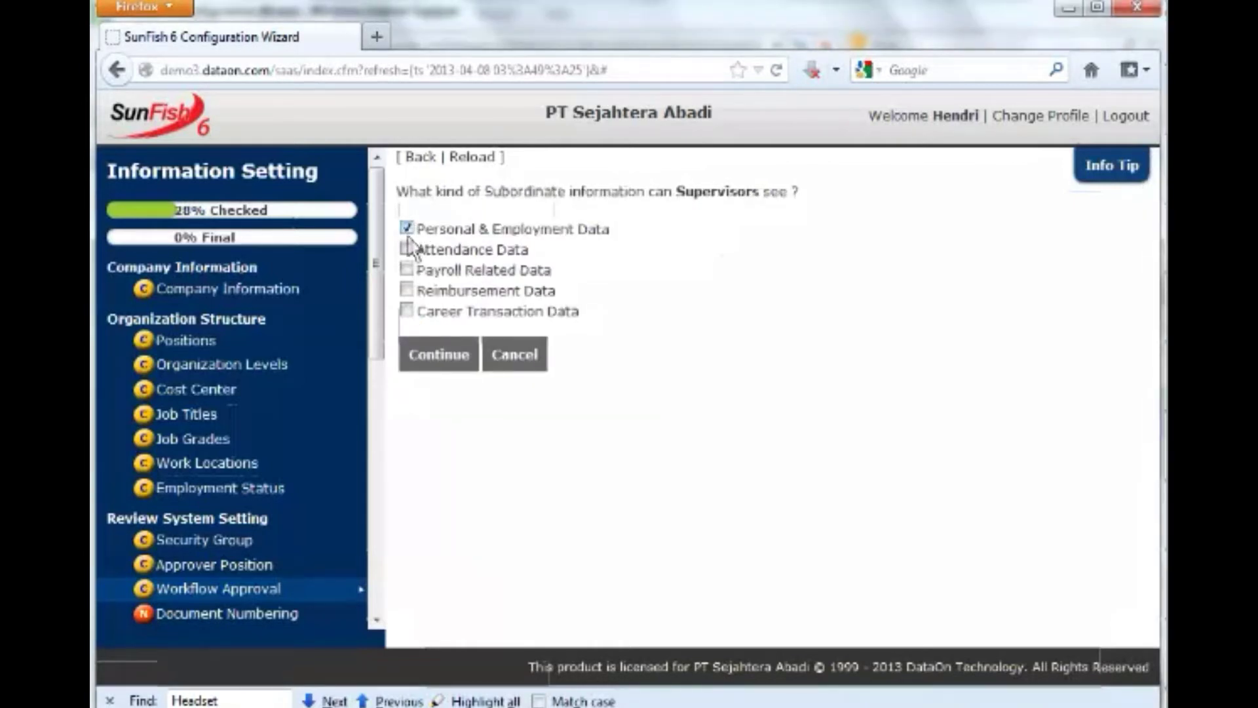
pyautogui.click(407, 249)
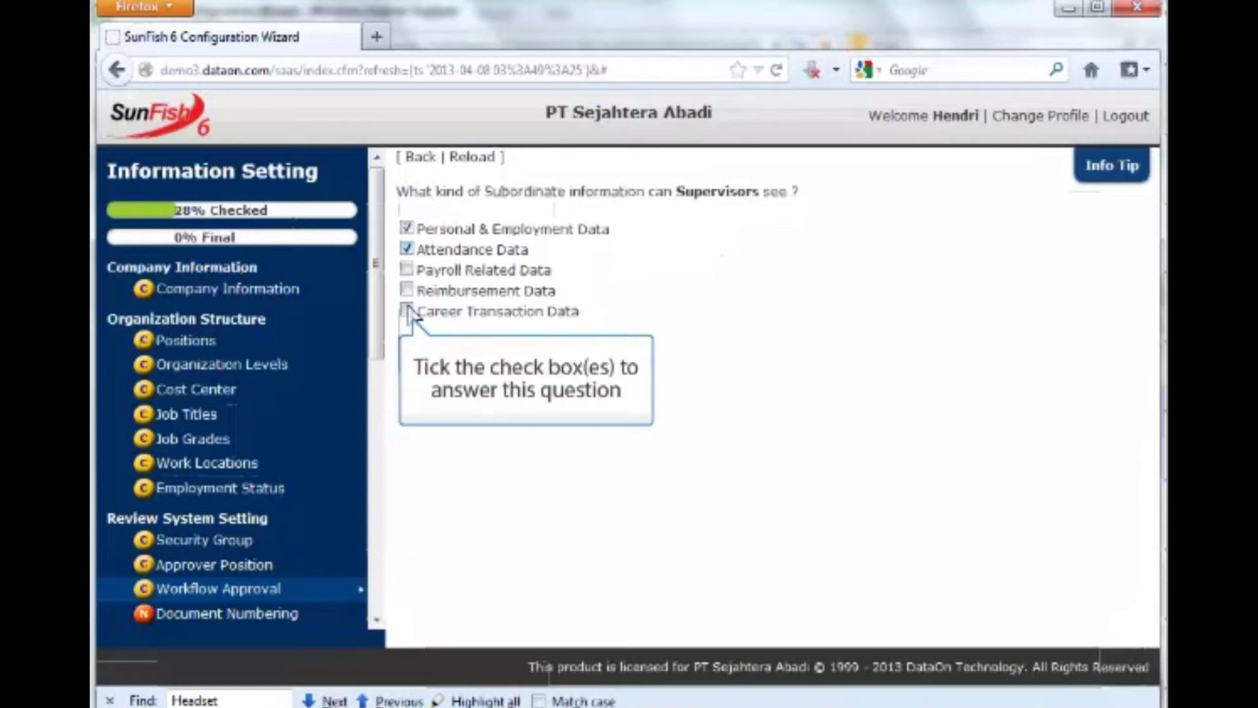
pyautogui.click(406, 311)
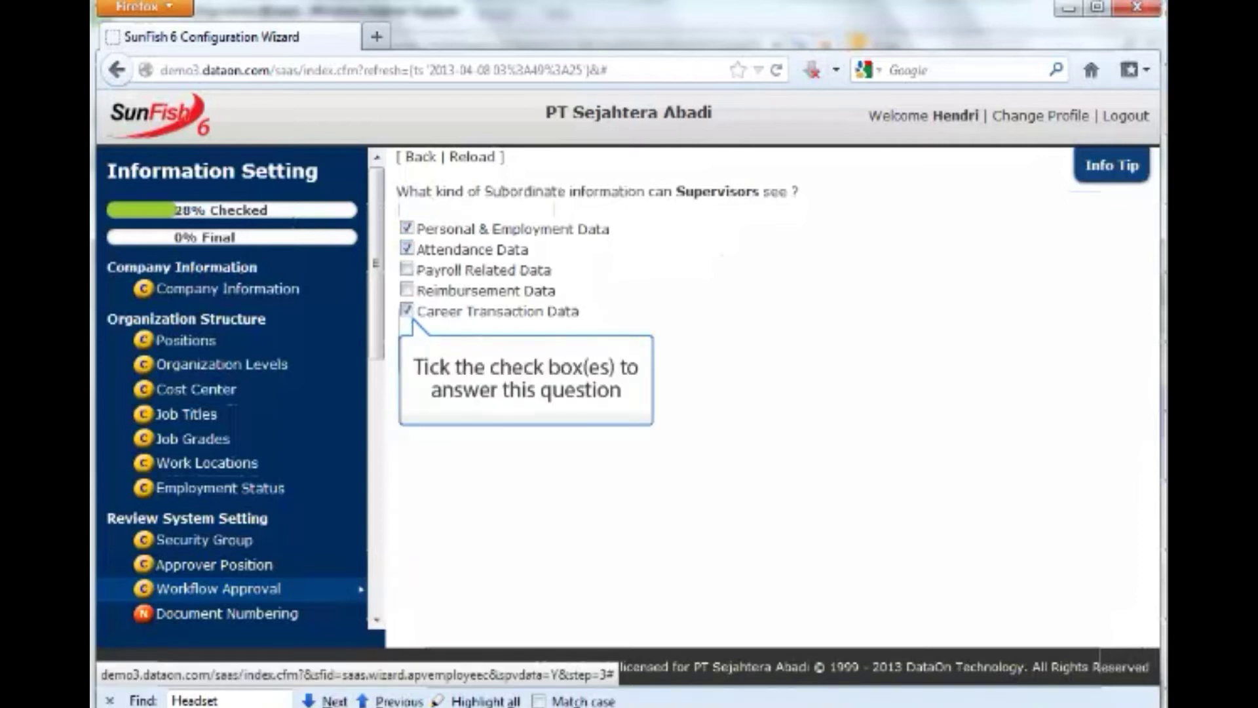
pyautogui.click(422, 364)
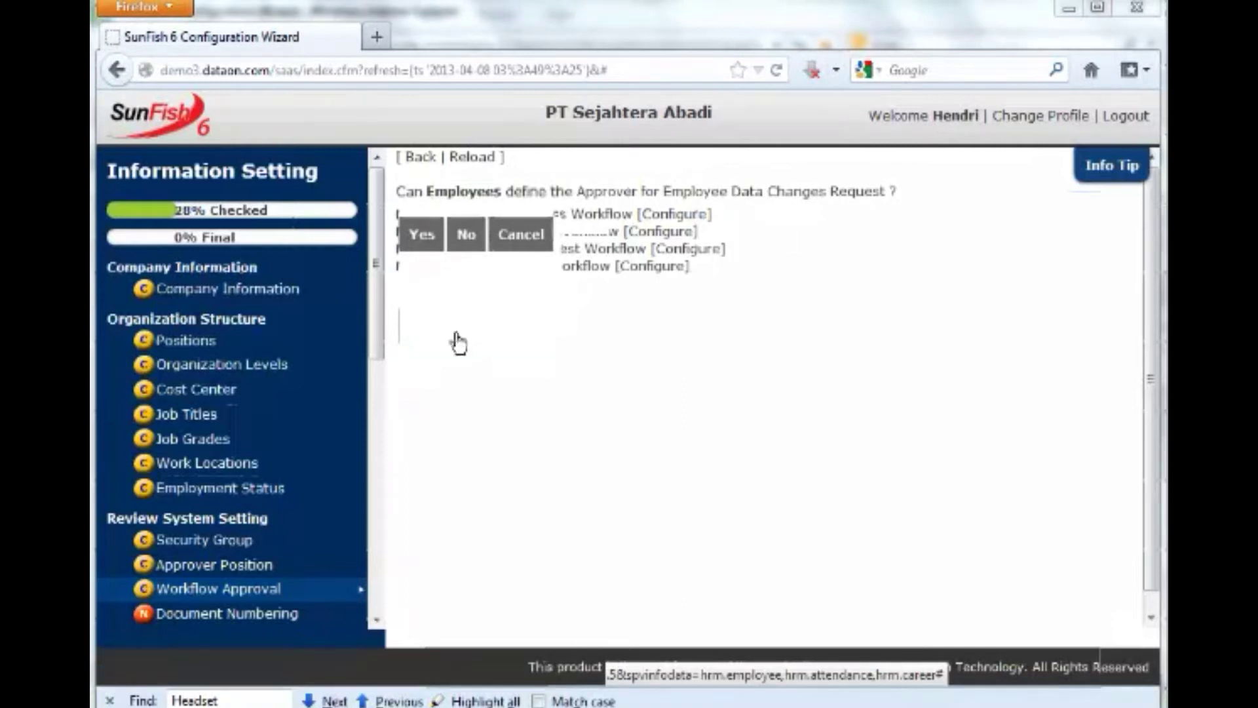
# Decline employee-defined and supervisor primary approvers, and let managers see Personal & Employment data.
pyautogui.click(477, 252)
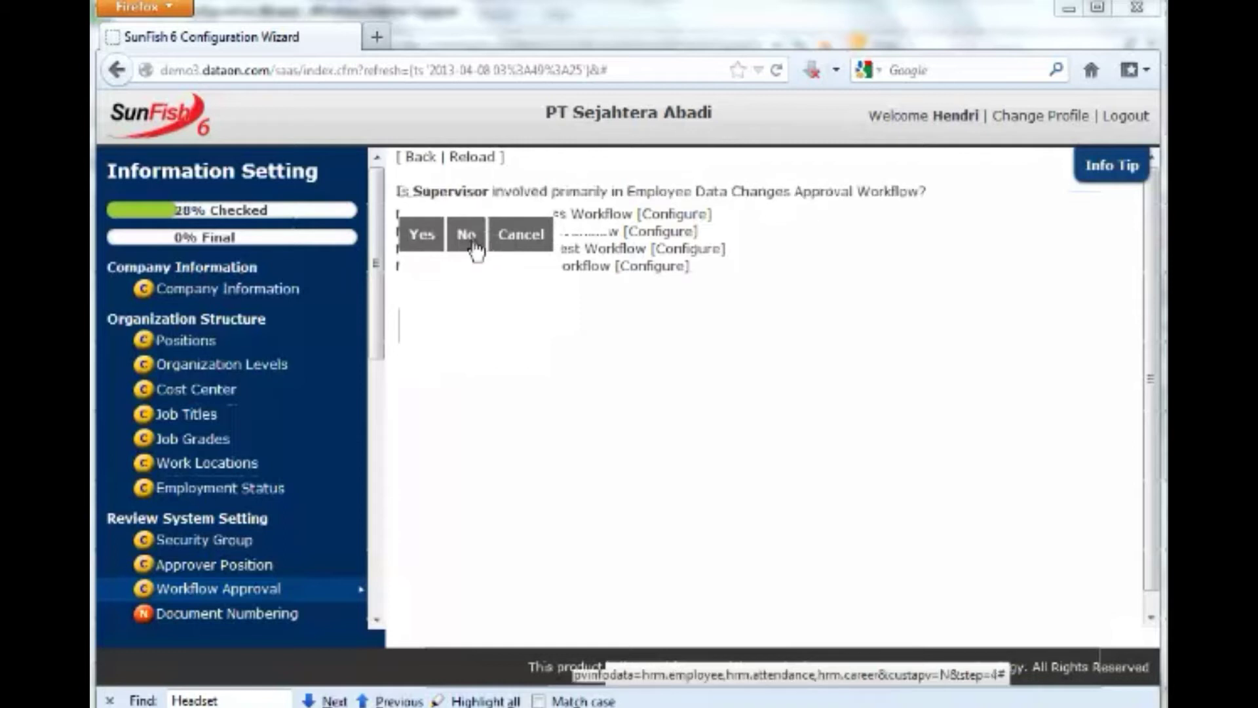
pyautogui.click(477, 252)
pyautogui.click(421, 242)
pyautogui.click(407, 229)
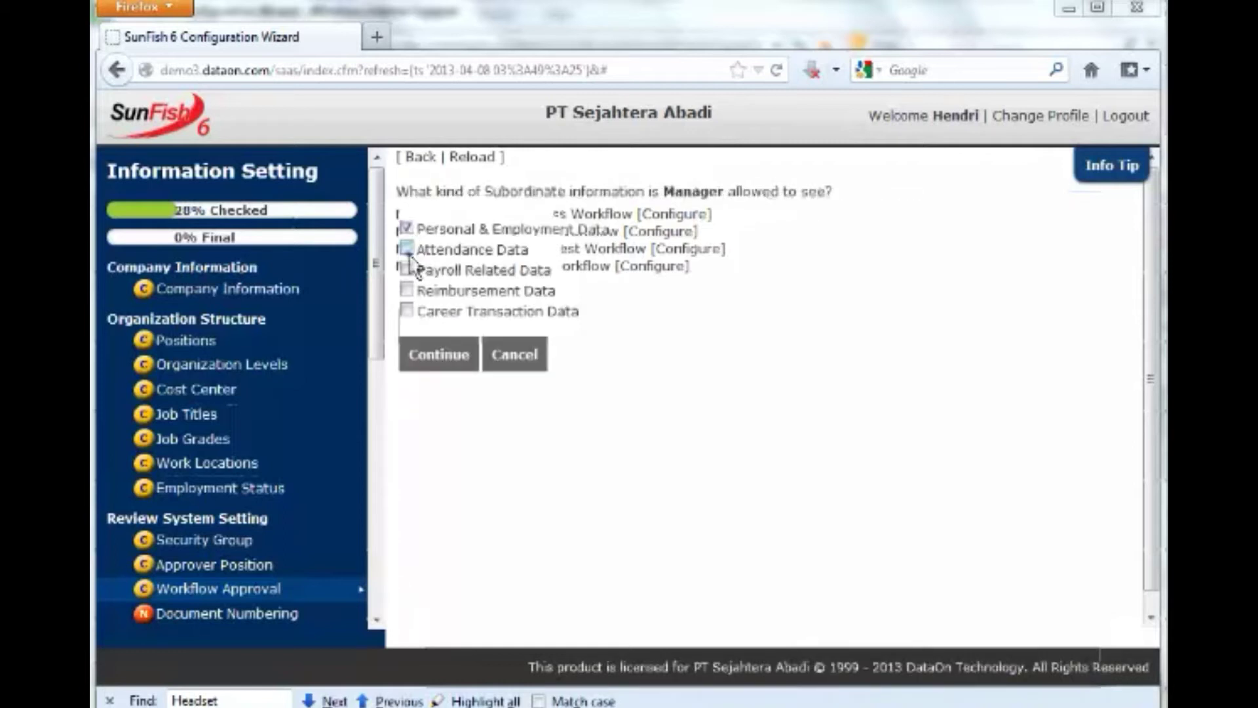
# Let managers see attendance, payroll, reimbursement and career transaction data.
pyautogui.click(407, 249)
pyautogui.click(406, 269)
pyautogui.click(406, 290)
pyautogui.click(407, 310)
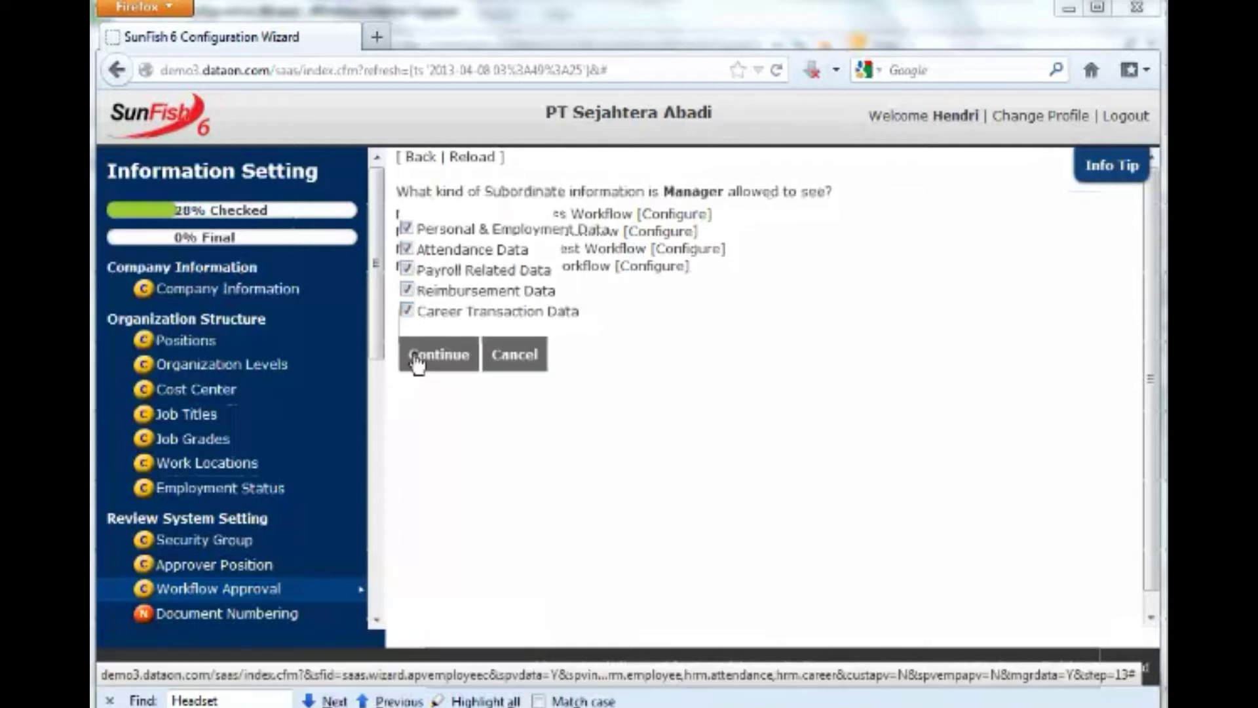
pyautogui.click(415, 360)
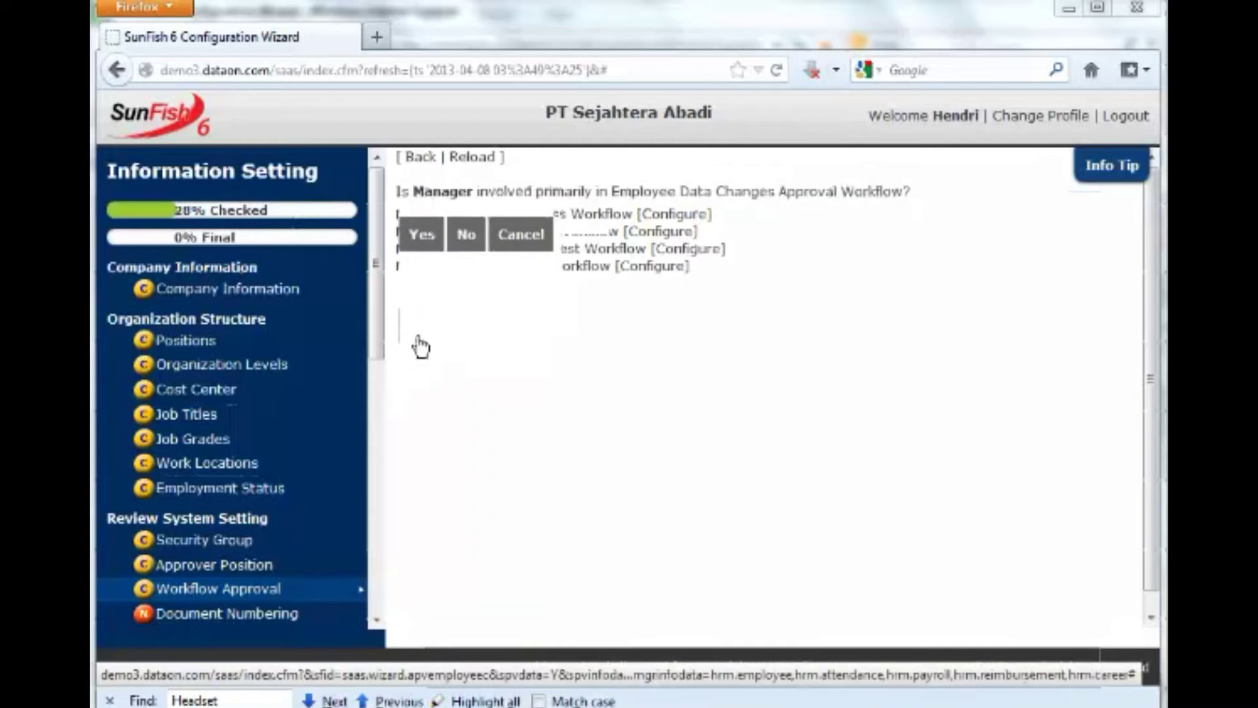
# Make managers approvers only for certain requests, namely Skill Changes.
pyautogui.click(423, 236)
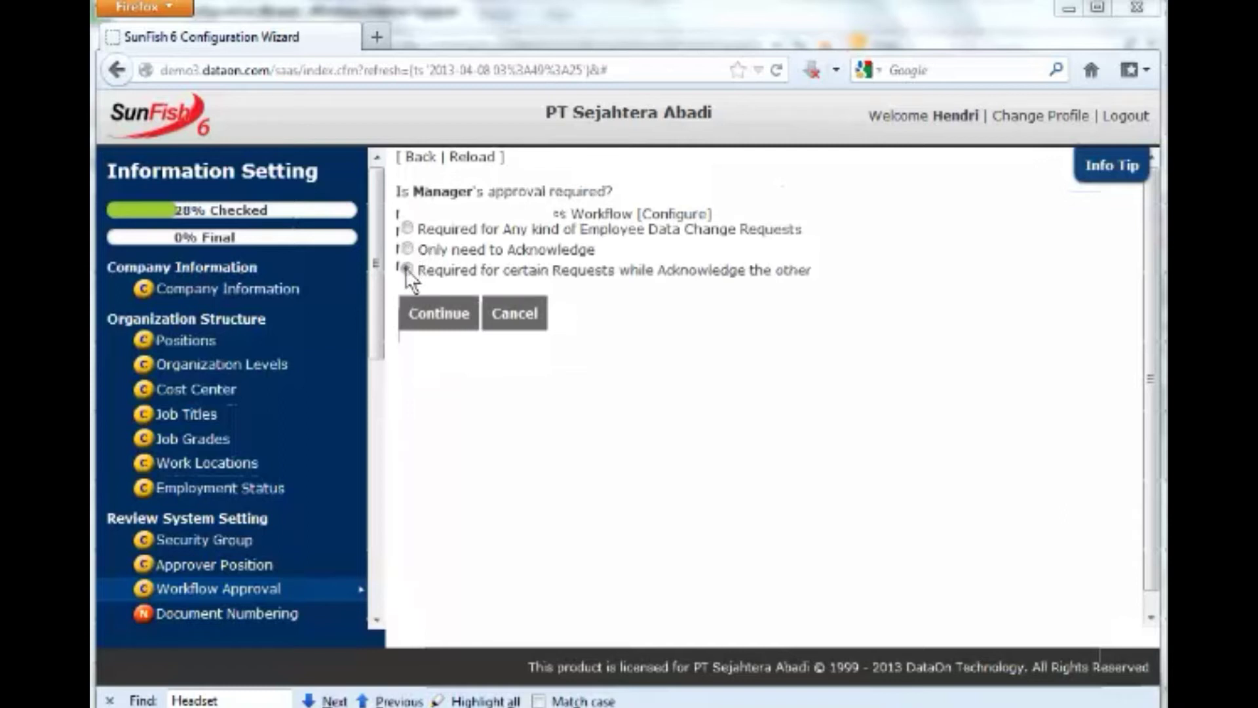
pyautogui.click(406, 268)
pyautogui.click(423, 314)
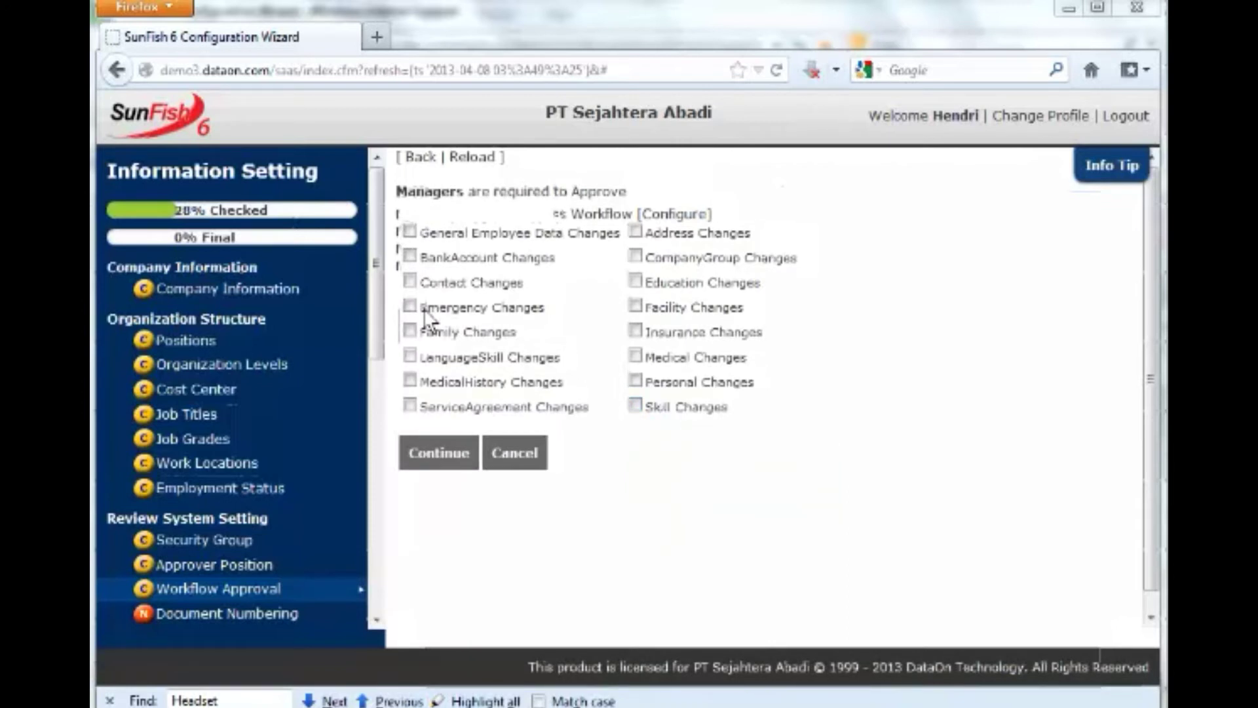
pyautogui.click(634, 406)
pyautogui.click(439, 464)
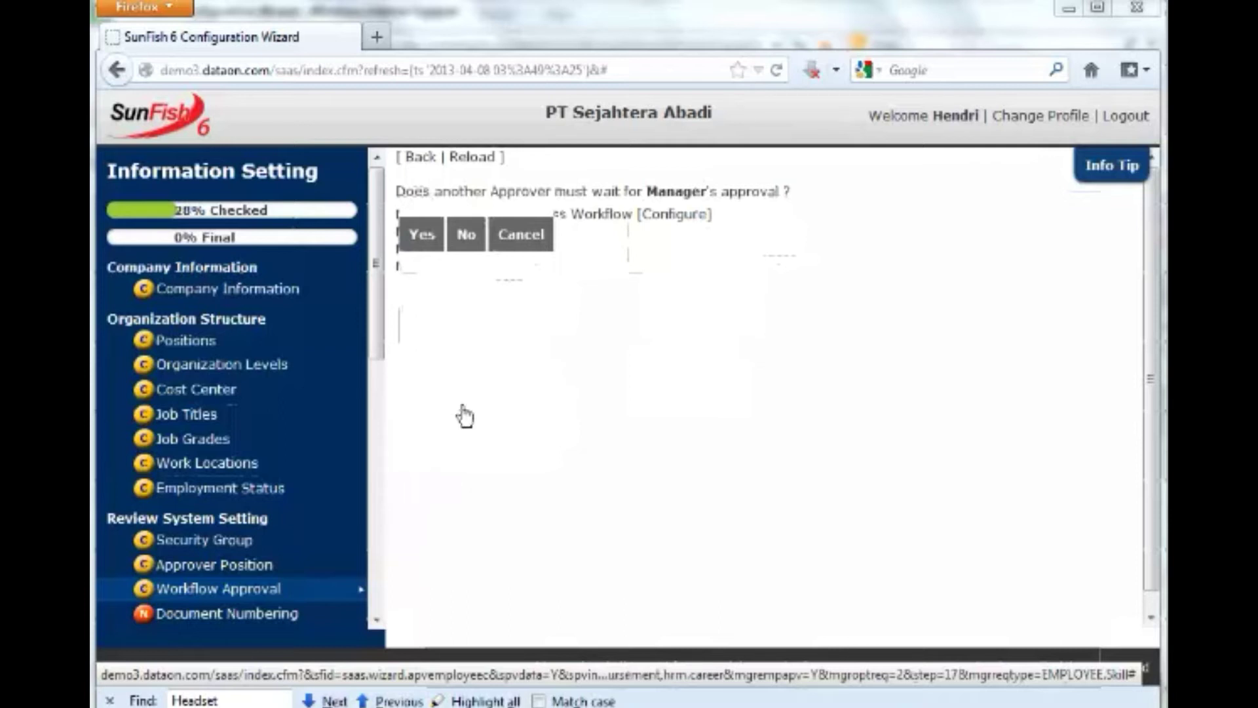
# Let approvers proceed without waiting for managers and make HR Administrator the manager substitute.
pyautogui.click(466, 235)
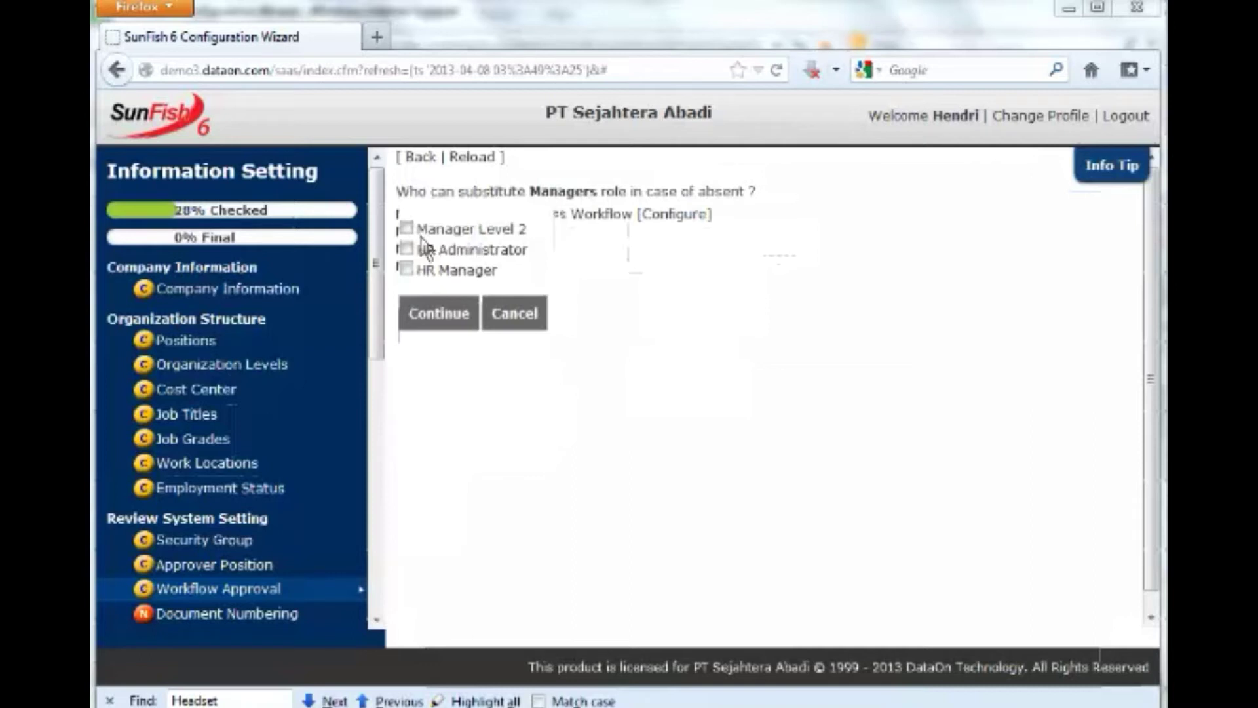
pyautogui.click(406, 248)
pyautogui.click(406, 269)
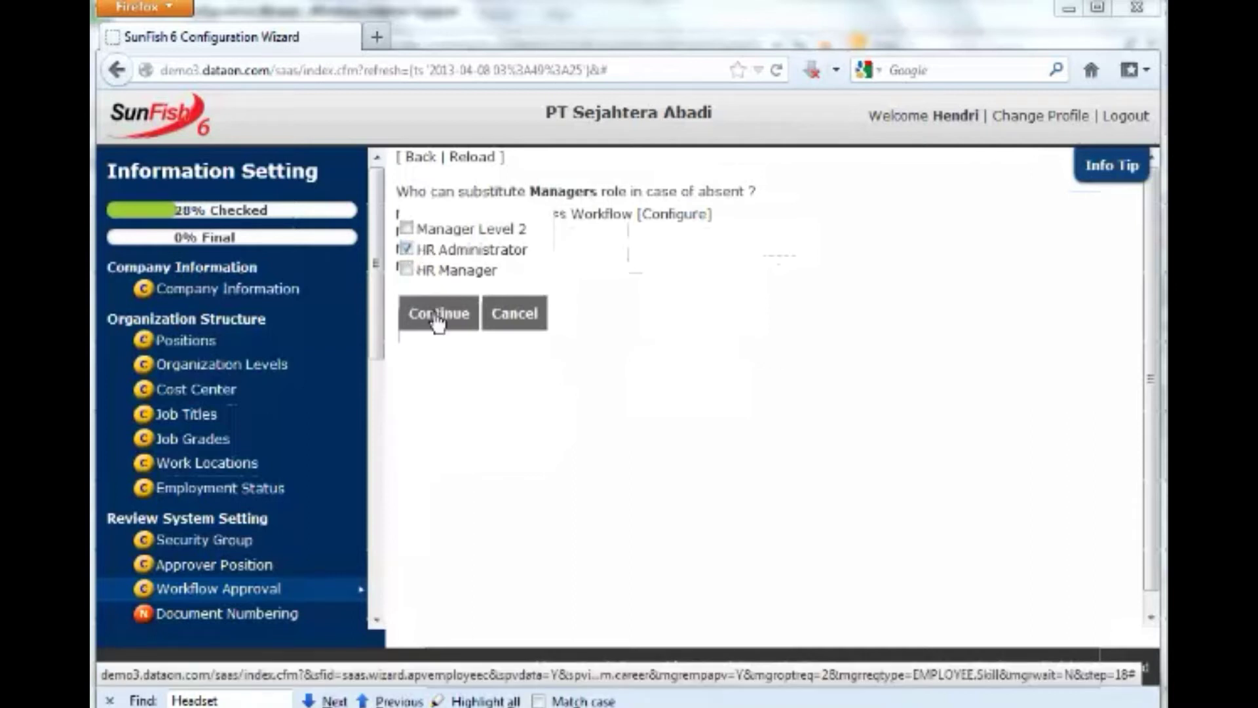
pyautogui.click(437, 314)
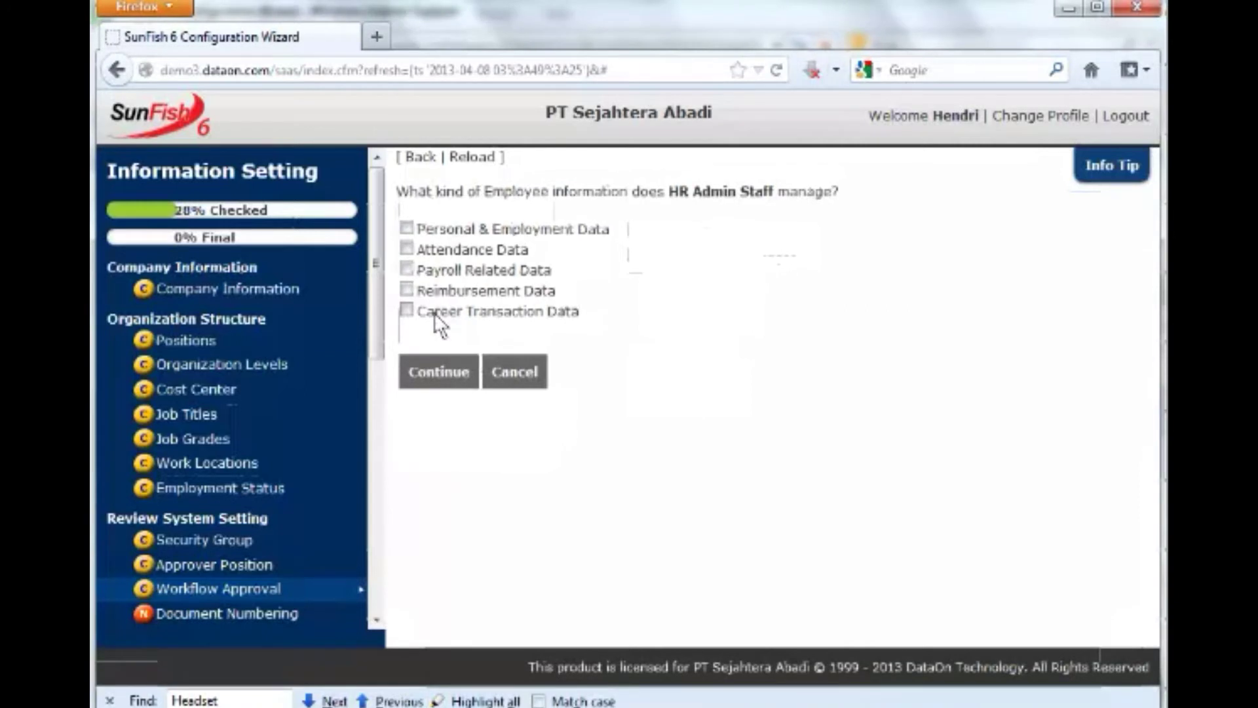
# Give HR Admin Staff Personal & Employment Data and always require their approval for changes.
pyautogui.click(406, 228)
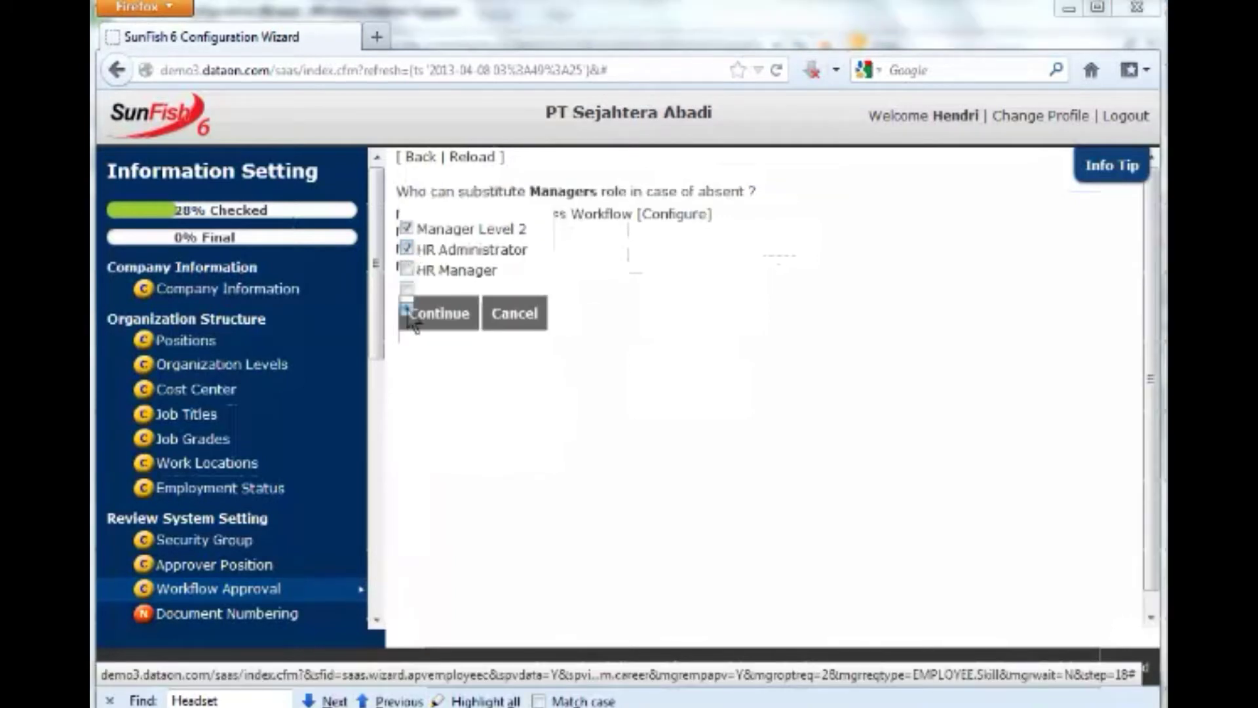
pyautogui.click(412, 320)
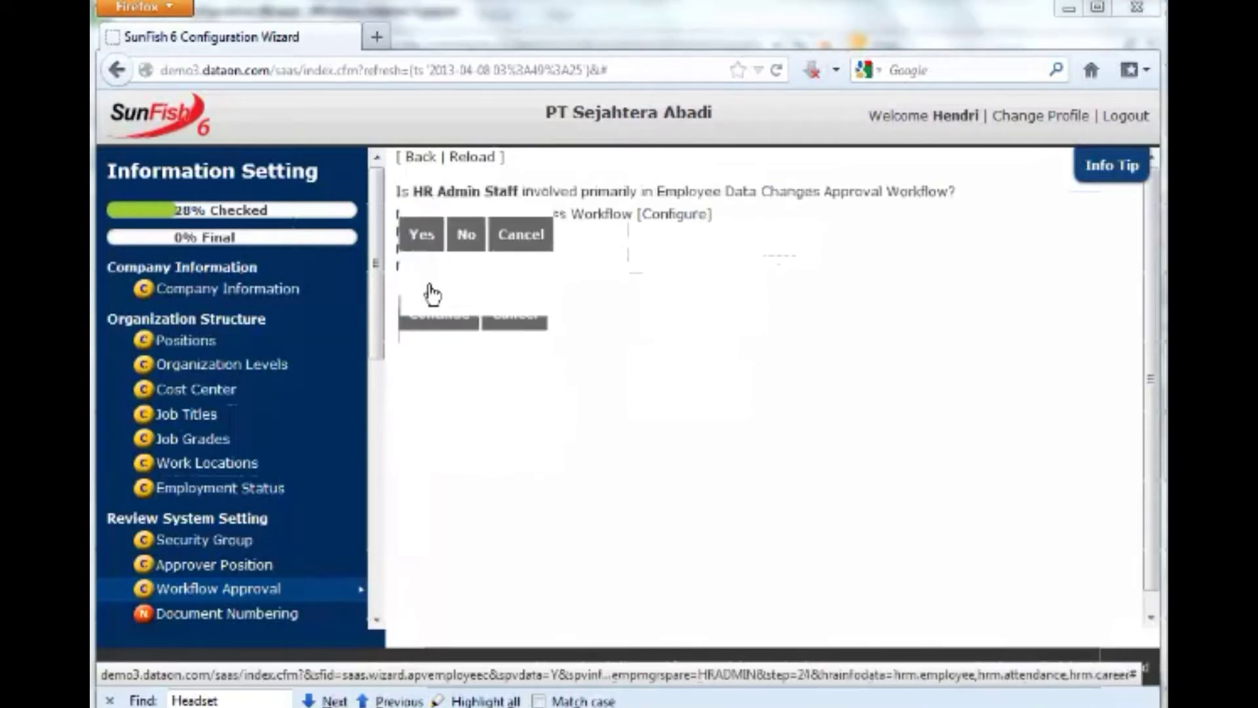
pyautogui.click(420, 236)
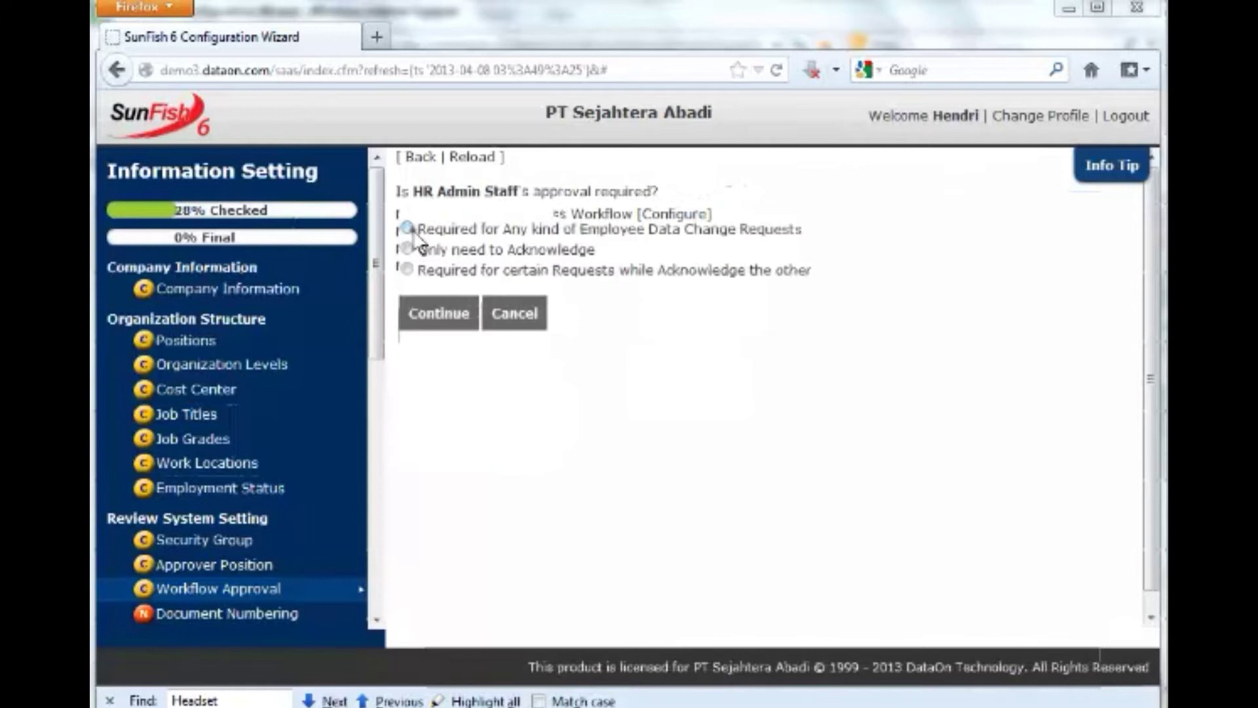
pyautogui.click(431, 321)
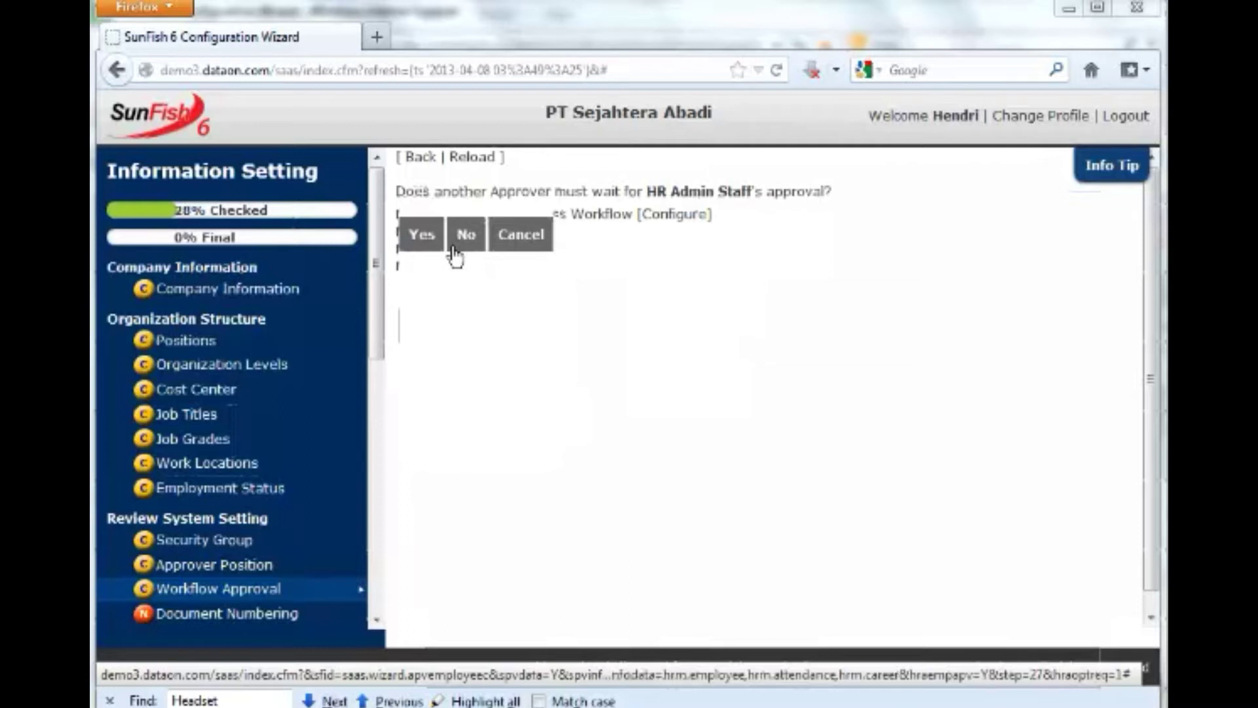
# Let other approvers proceed without HR Admin Staff and set HR Manager as their substitute.
pyautogui.click(465, 237)
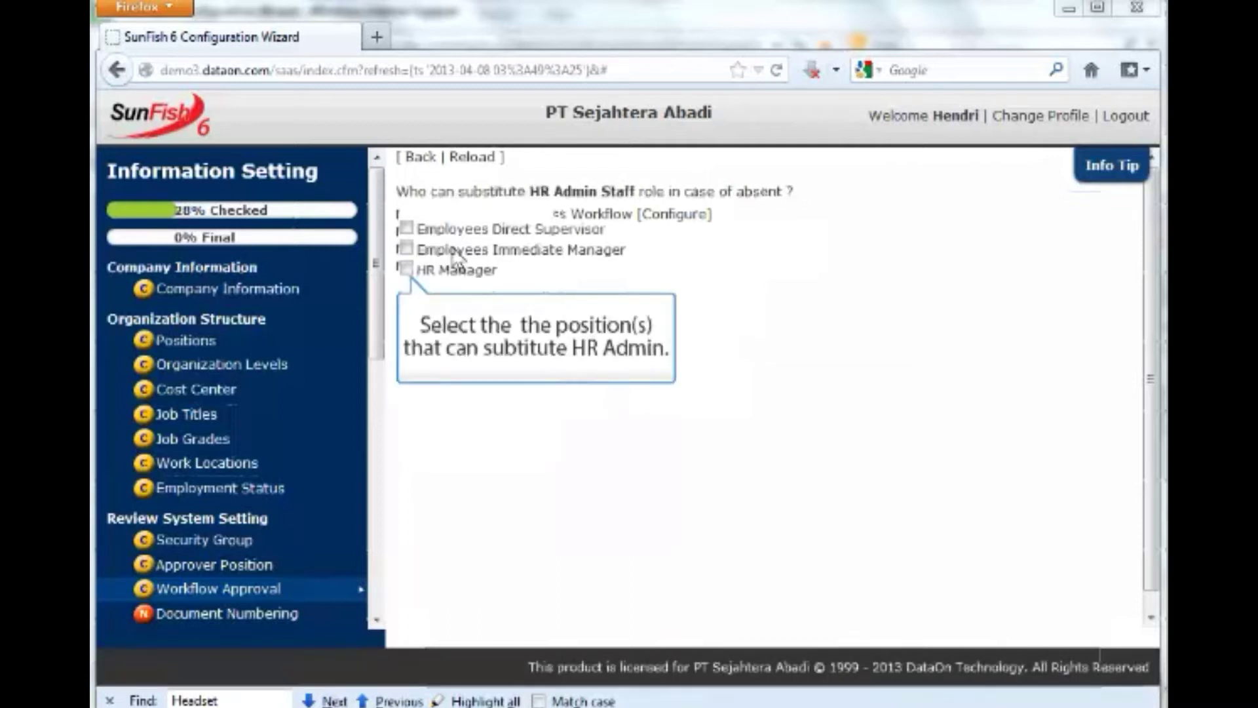
pyautogui.click(409, 269)
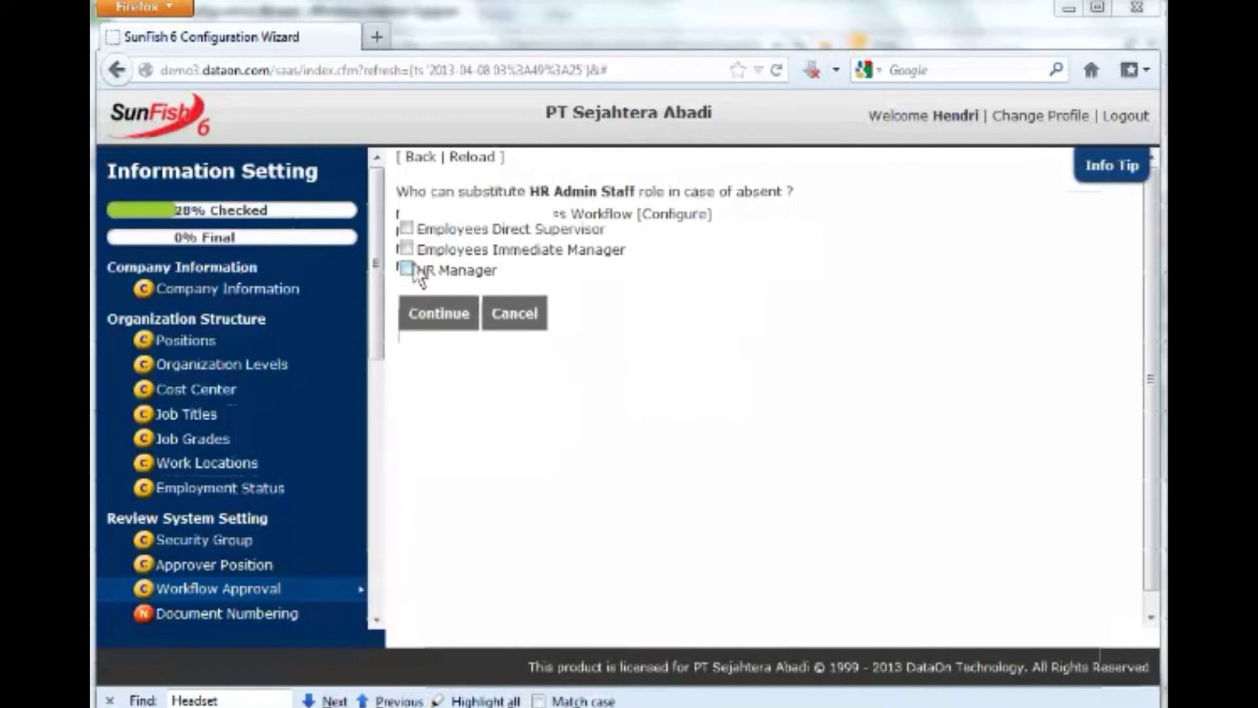
pyautogui.click(429, 317)
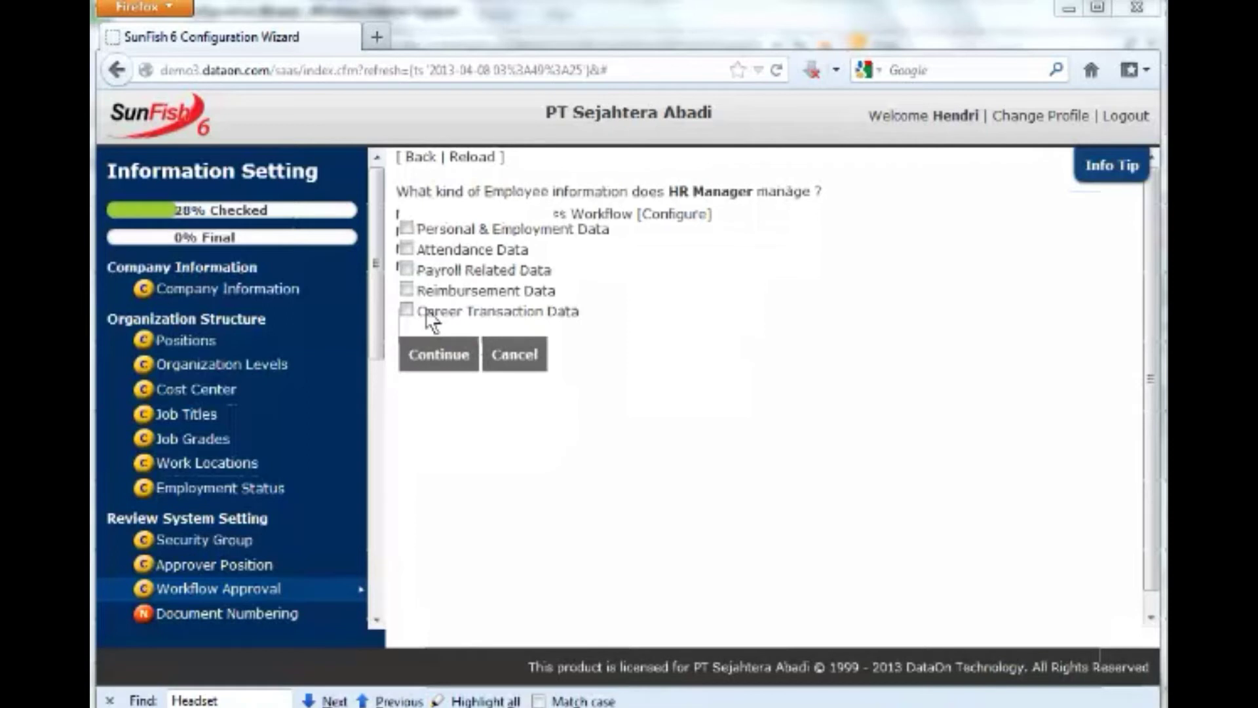
# Give HR Manager all five data types and answer No to the follow-up question.
pyautogui.click(406, 228)
pyautogui.click(405, 229)
pyautogui.click(407, 250)
pyautogui.click(406, 269)
pyautogui.click(406, 291)
pyautogui.click(407, 311)
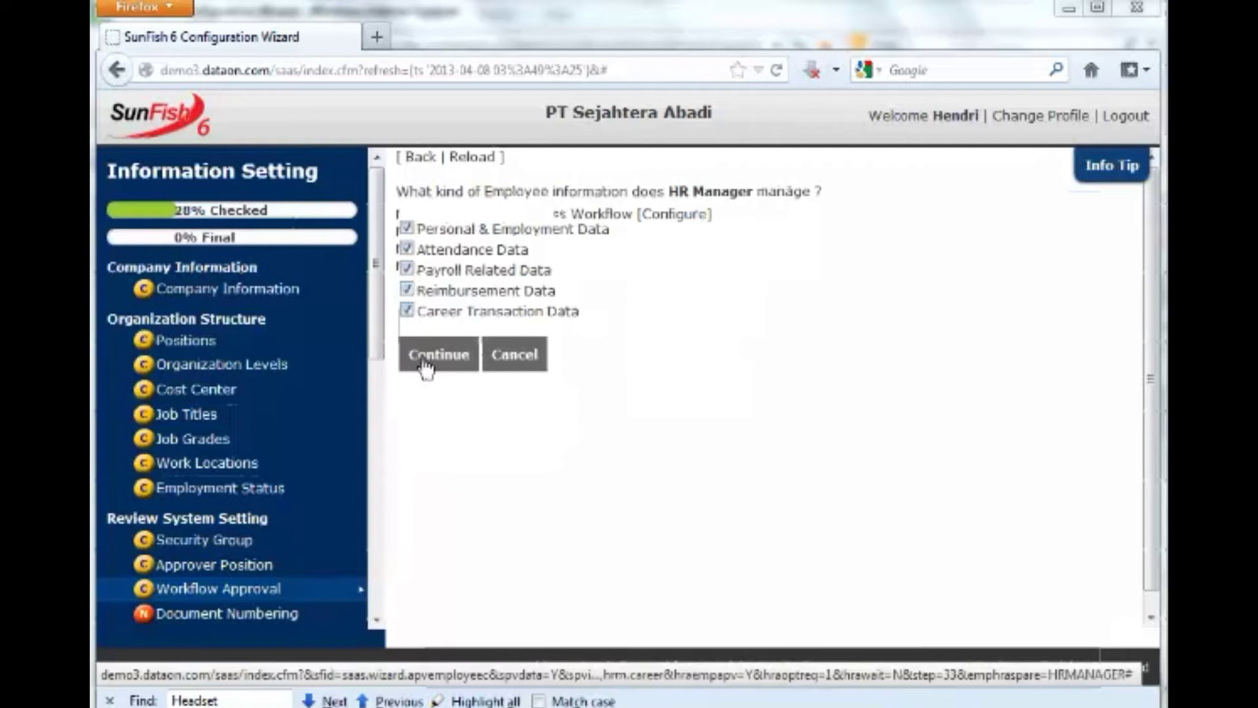
pyautogui.click(424, 360)
pyautogui.click(455, 248)
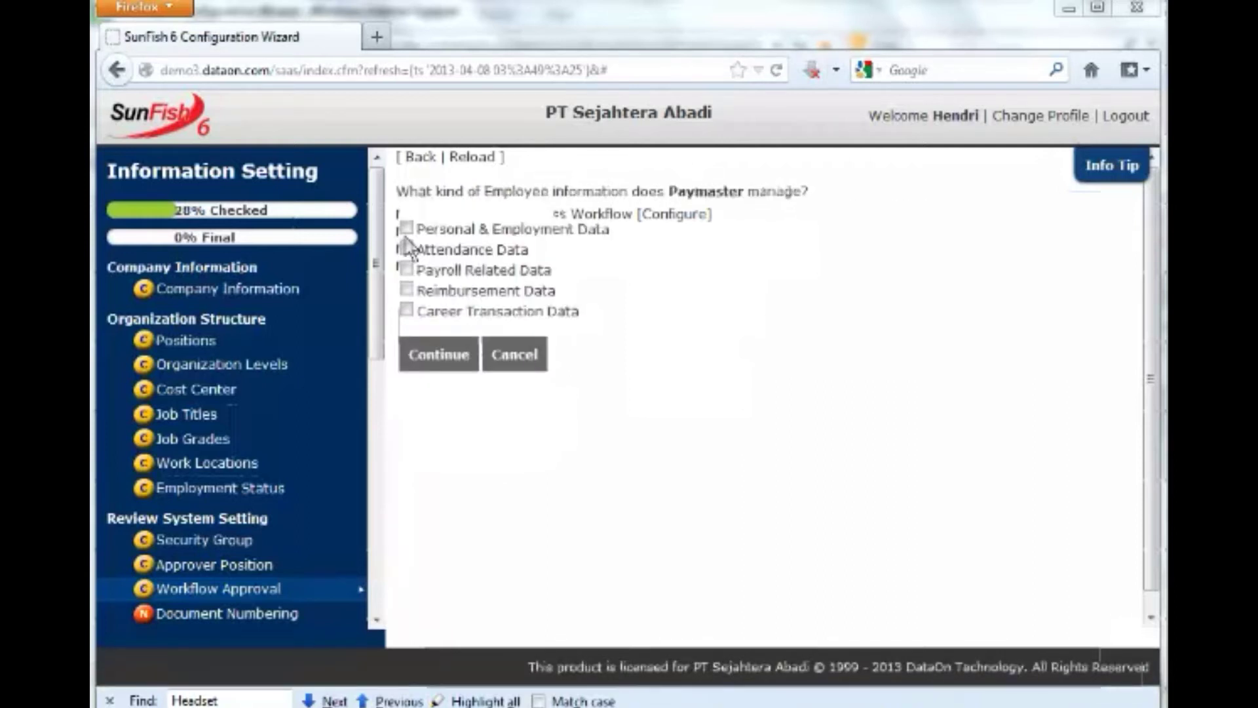
# Give Paymaster payroll and reimbursement data, requiring its approval only for certain requests.
pyautogui.click(407, 275)
pyautogui.click(407, 292)
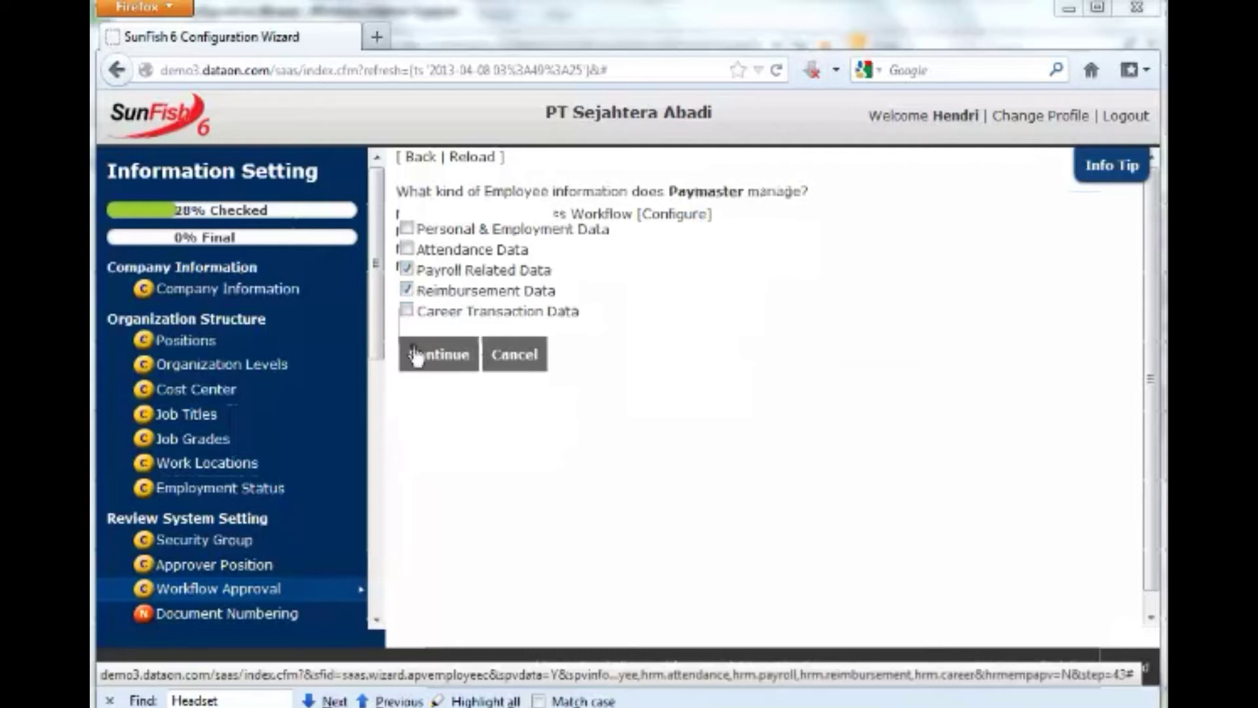
pyautogui.click(415, 357)
pyautogui.click(424, 239)
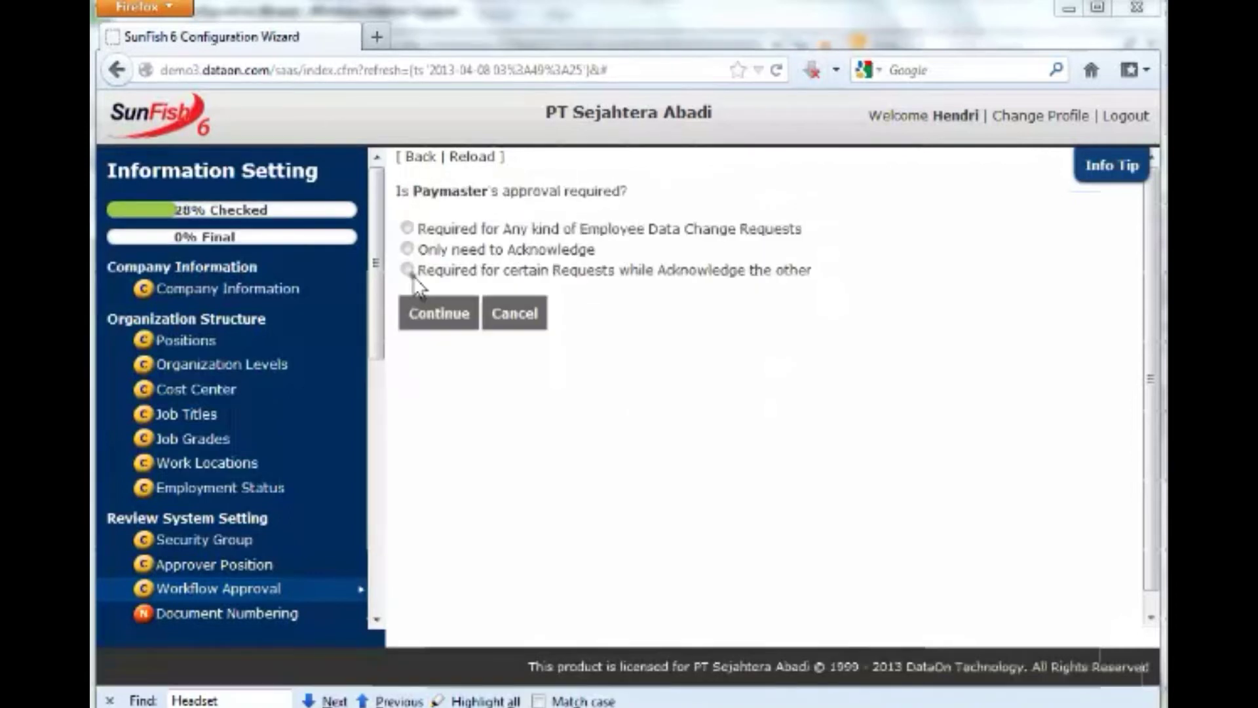
pyautogui.click(408, 270)
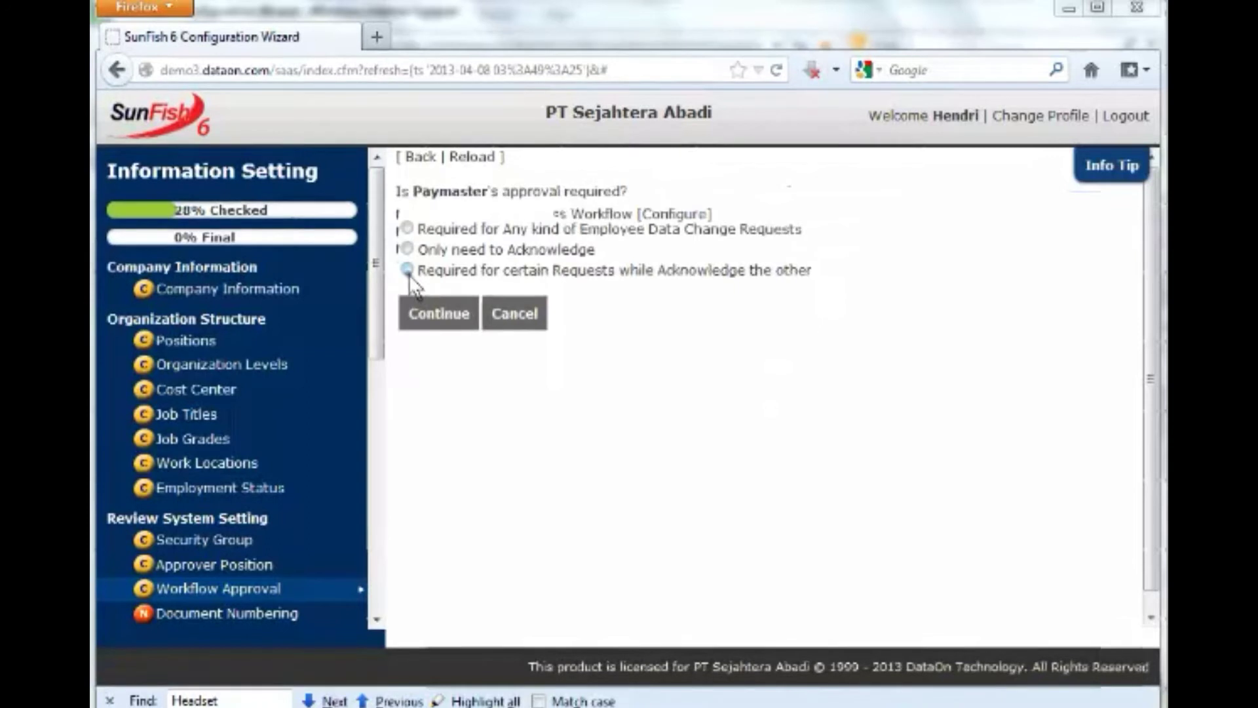
pyautogui.click(424, 323)
# Require Paymaster approval for bank account and insurance changes, with HR Manager as substitute.
pyautogui.click(409, 256)
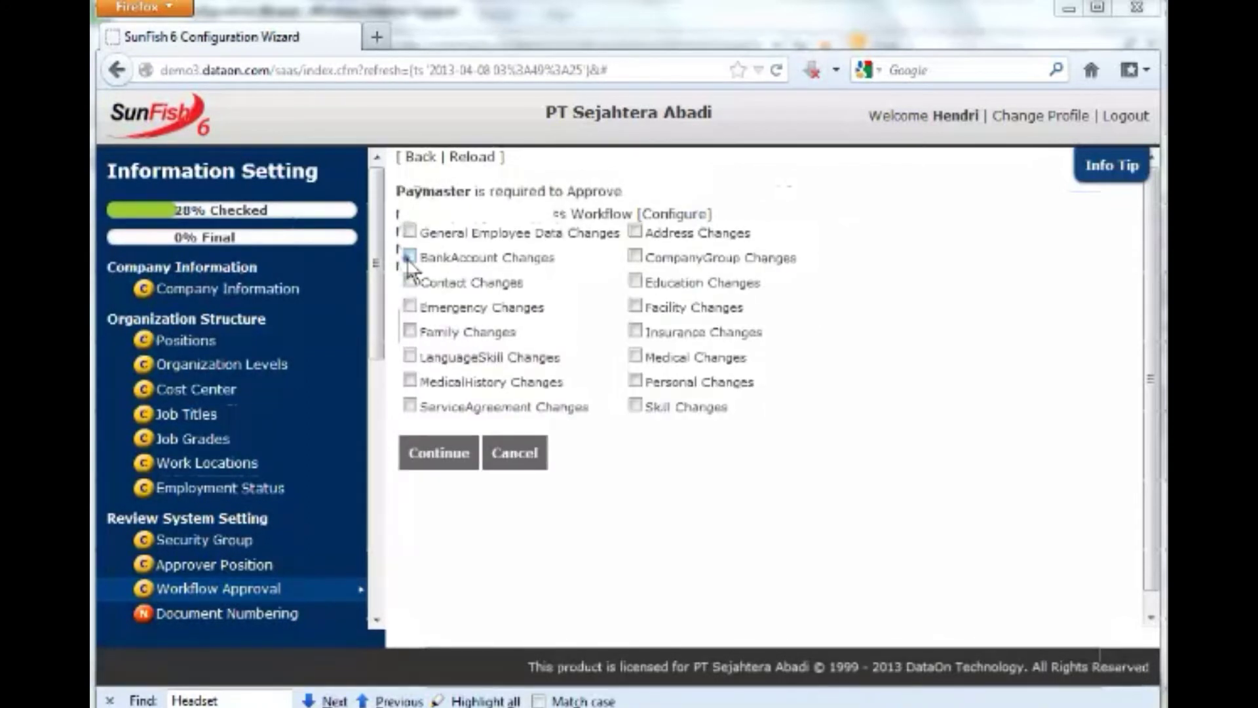
pyautogui.click(635, 330)
pyautogui.click(458, 459)
pyautogui.click(464, 236)
pyautogui.click(407, 270)
pyautogui.click(437, 314)
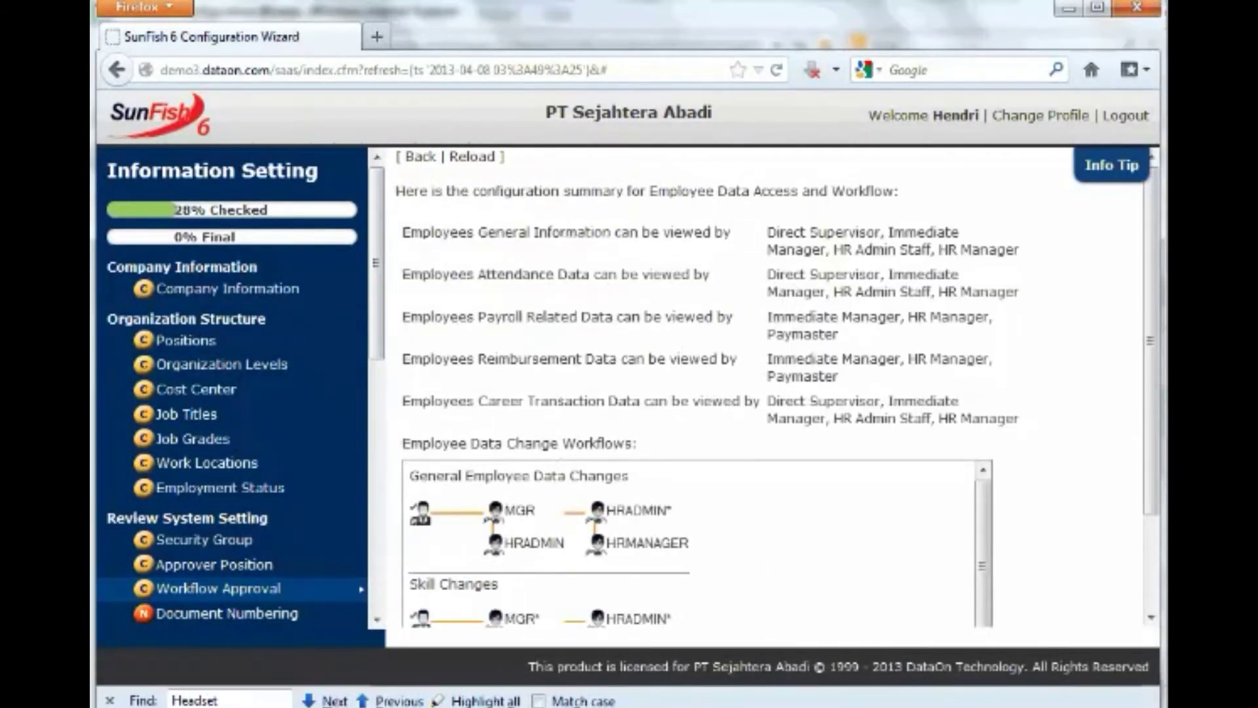
# Scroll to the bottom of the configuration summary and submit it.
pyautogui.scroll(-3, 680, 365)
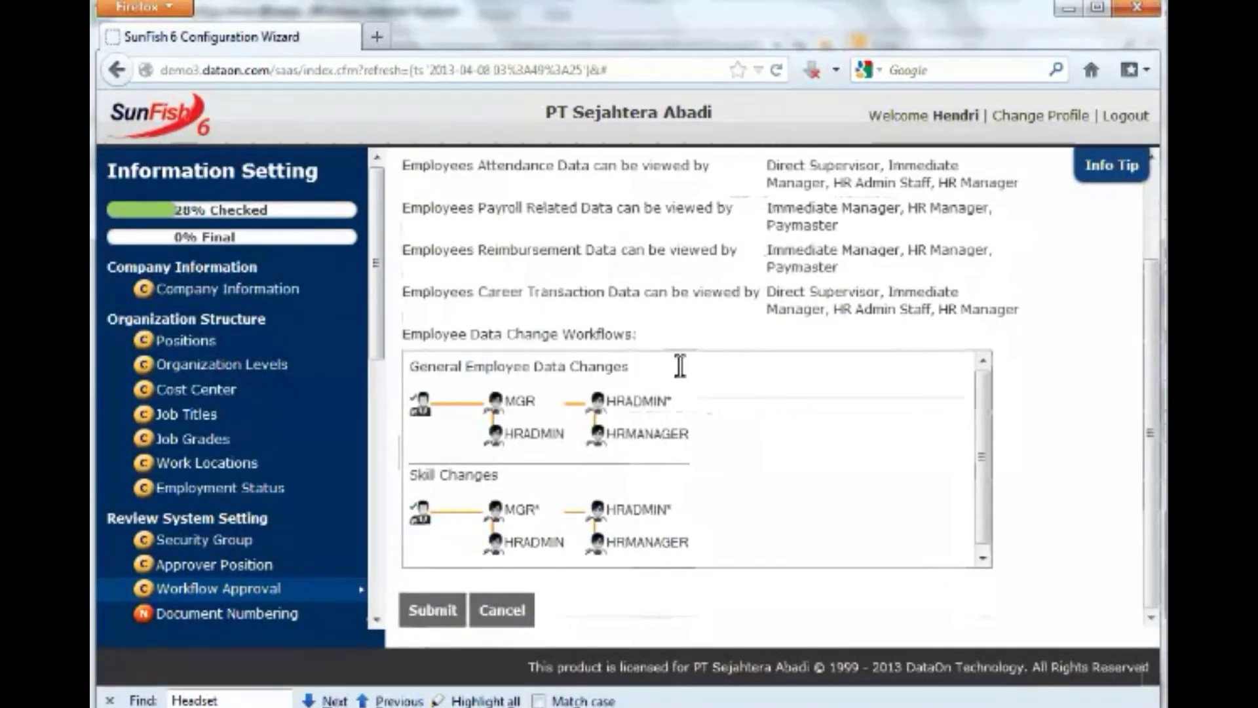
pyautogui.click(425, 613)
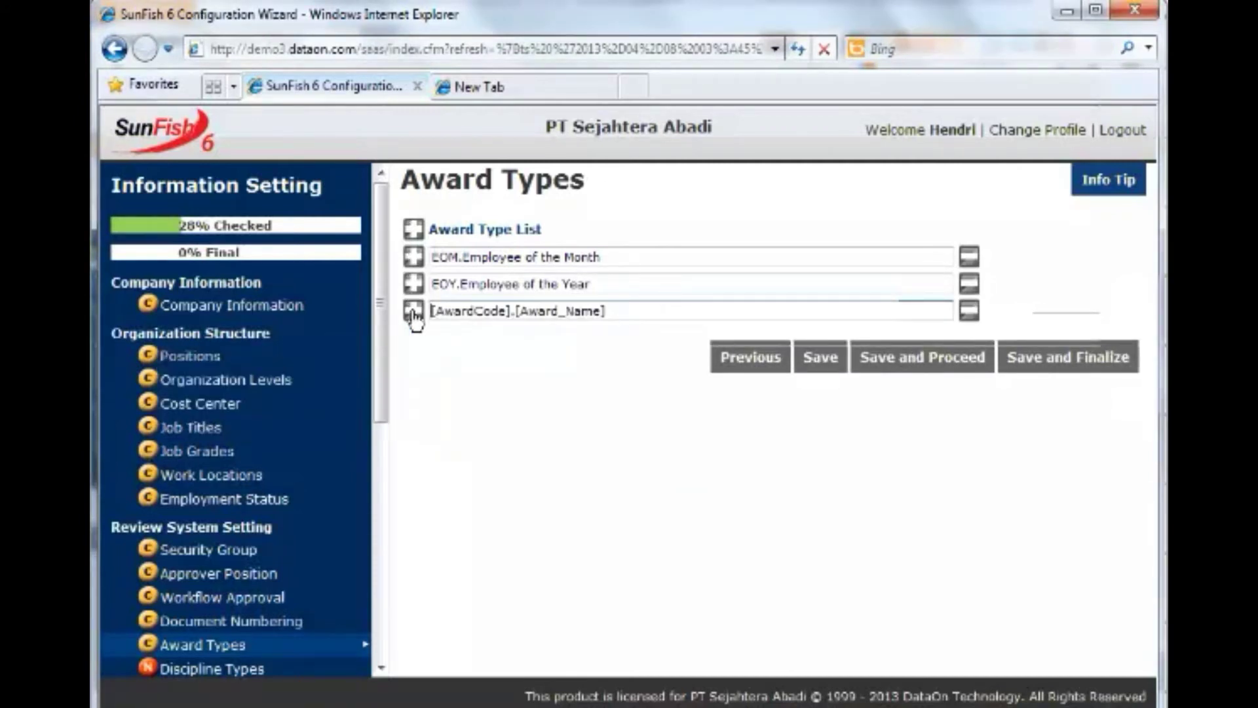
# Enter 'TOM.Team of the Month' as the third award type.
pyautogui.write('TOM.Team of the')
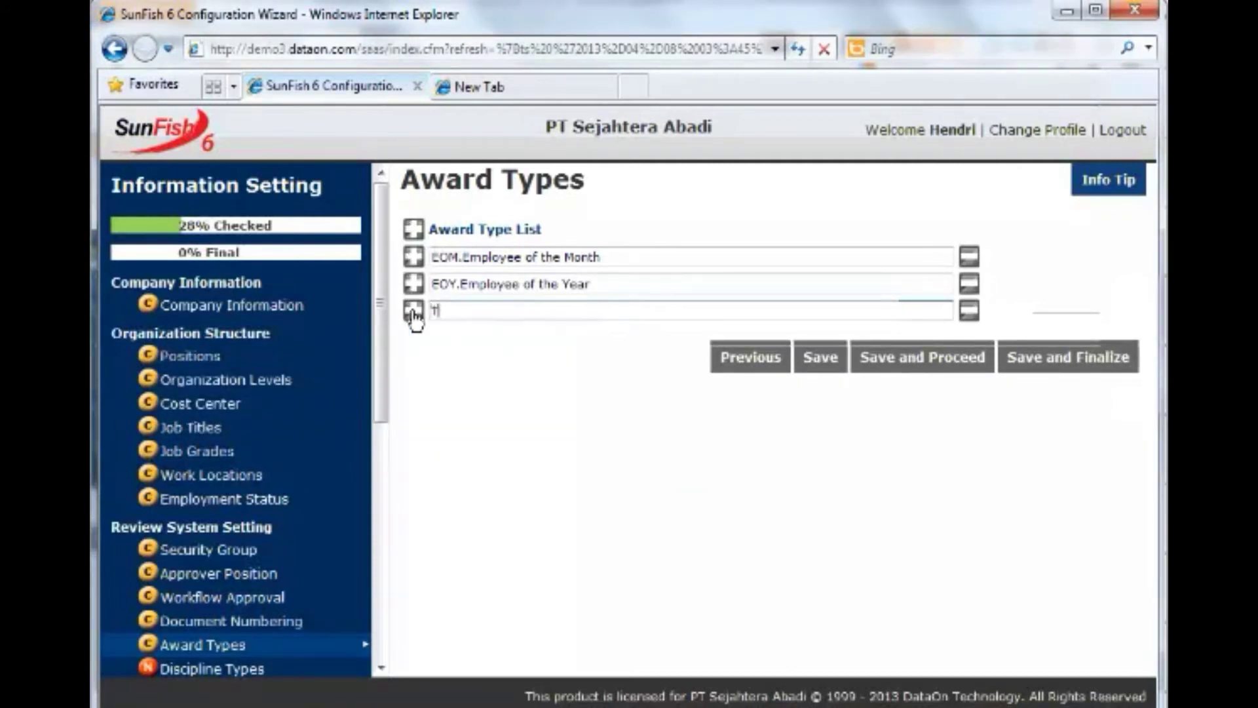
pyautogui.write(' Month')
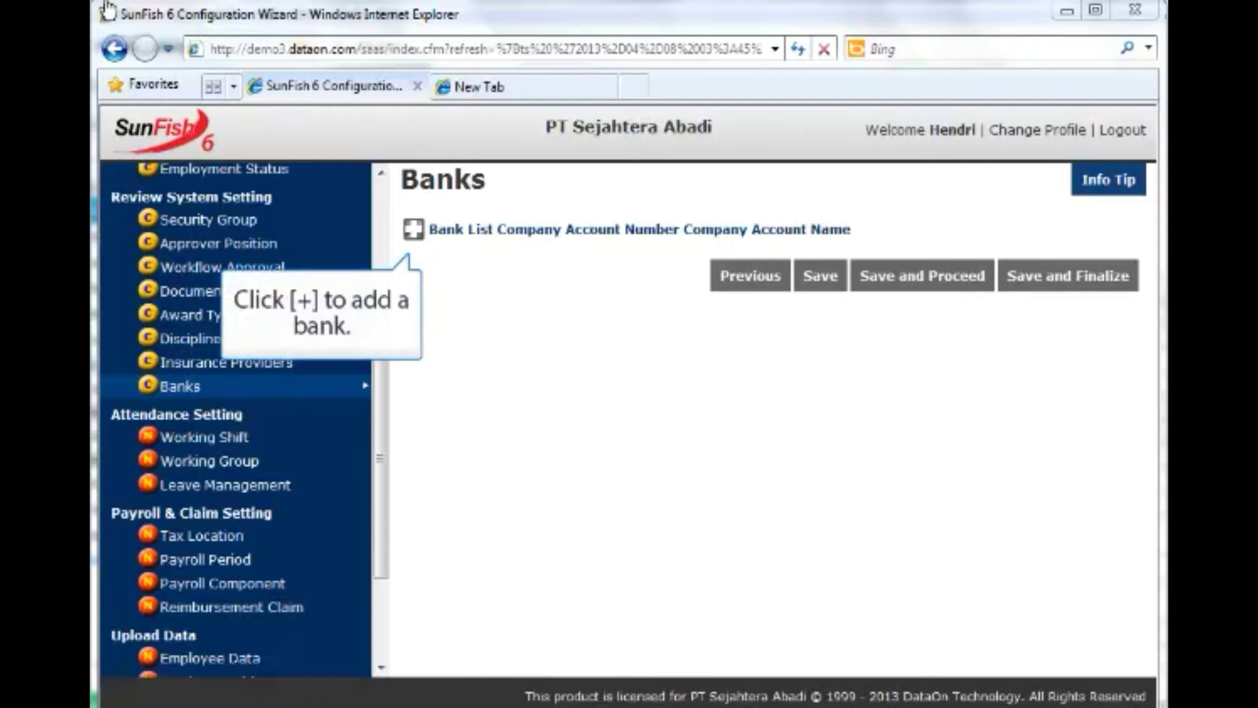
# Add BCA.Bank Central Asia with its company account number as the default bank.
pyautogui.click(411, 238)
pyautogui.click(441, 260)
pyautogui.write('BCA')
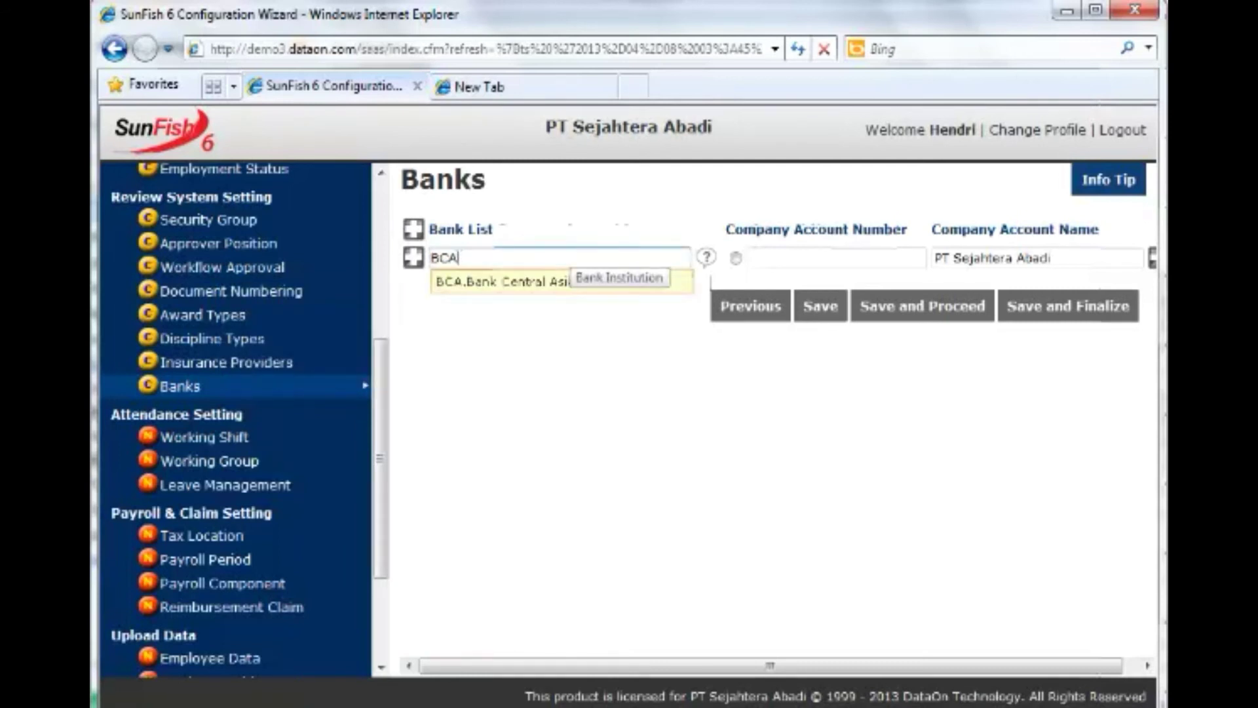
pyautogui.click(543, 283)
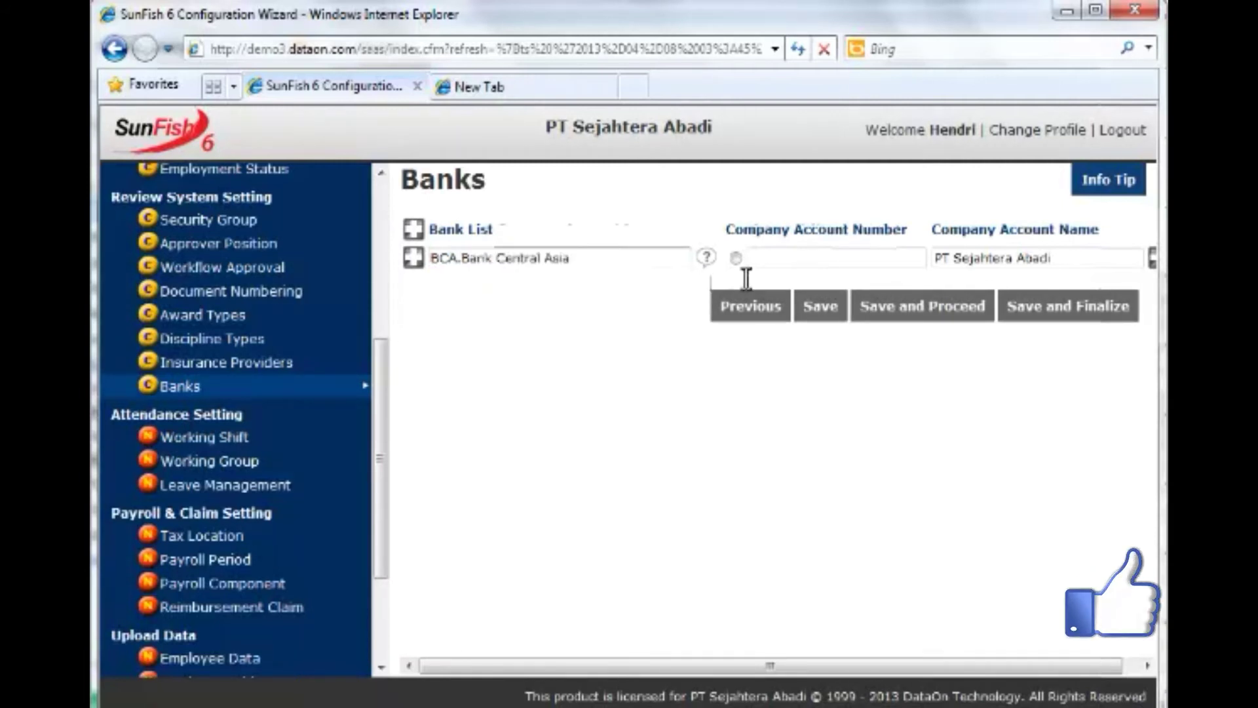
pyautogui.click(833, 257)
pyautogui.write('0101010101')
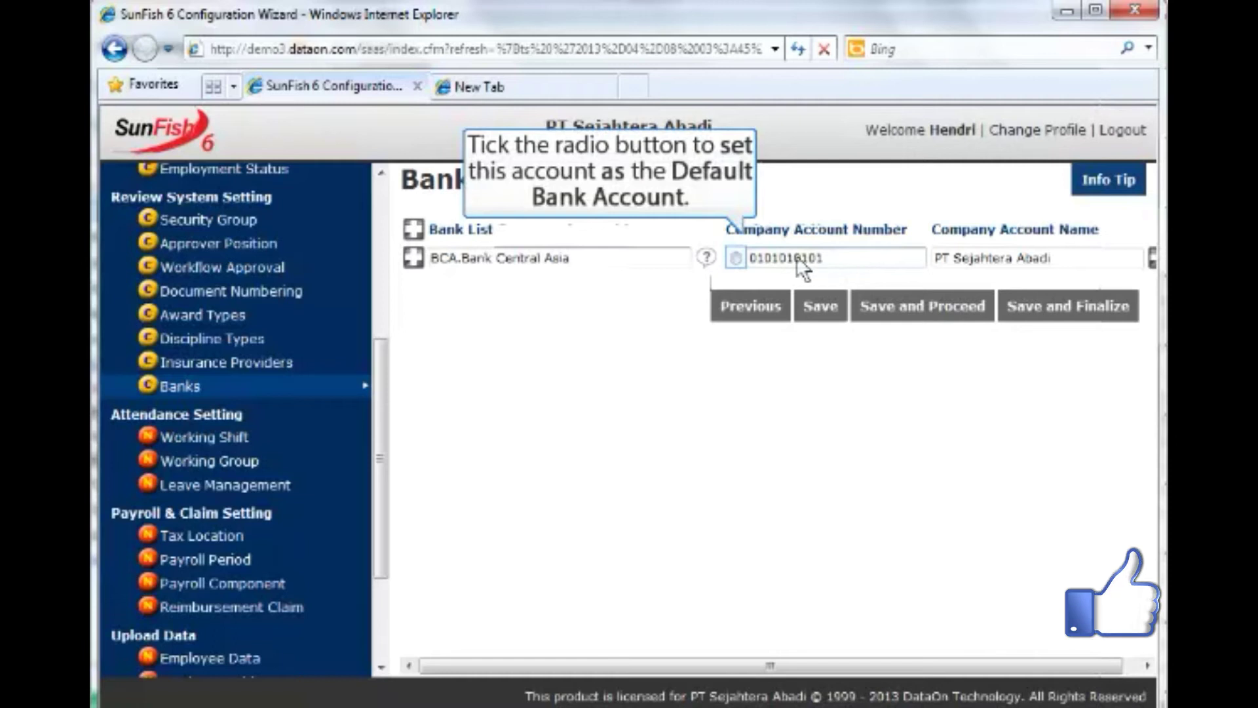
pyautogui.click(735, 260)
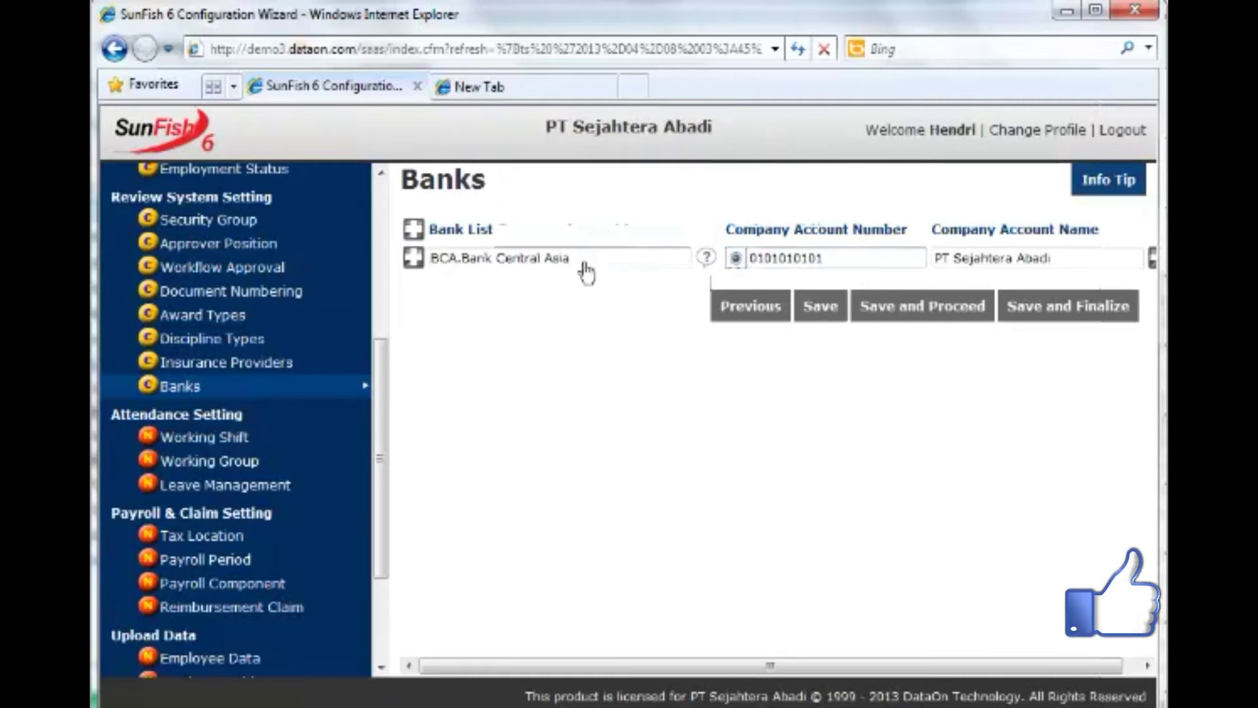
# Add BRI.Bank Rakyat Indonesia as a second bank with its company account number.
pyautogui.click(414, 260)
pyautogui.write('BRI.BR')
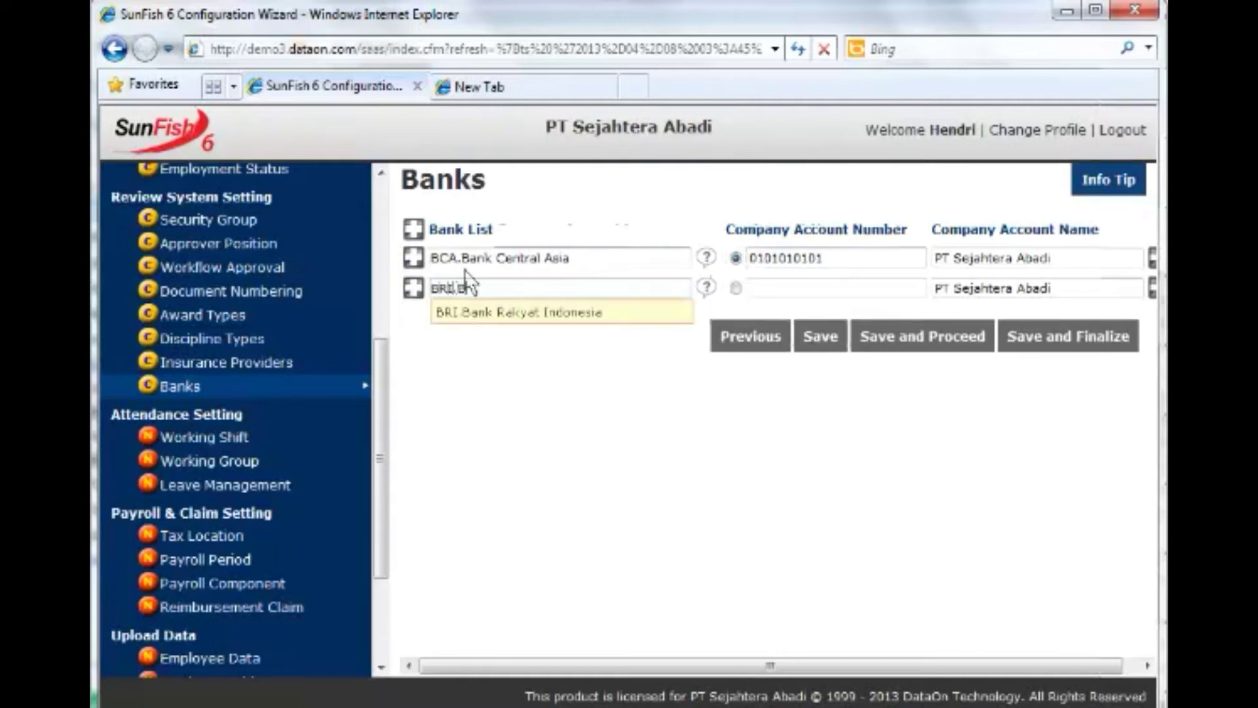
pyautogui.press('BackSpace')
pyautogui.write('ank Rakyat')
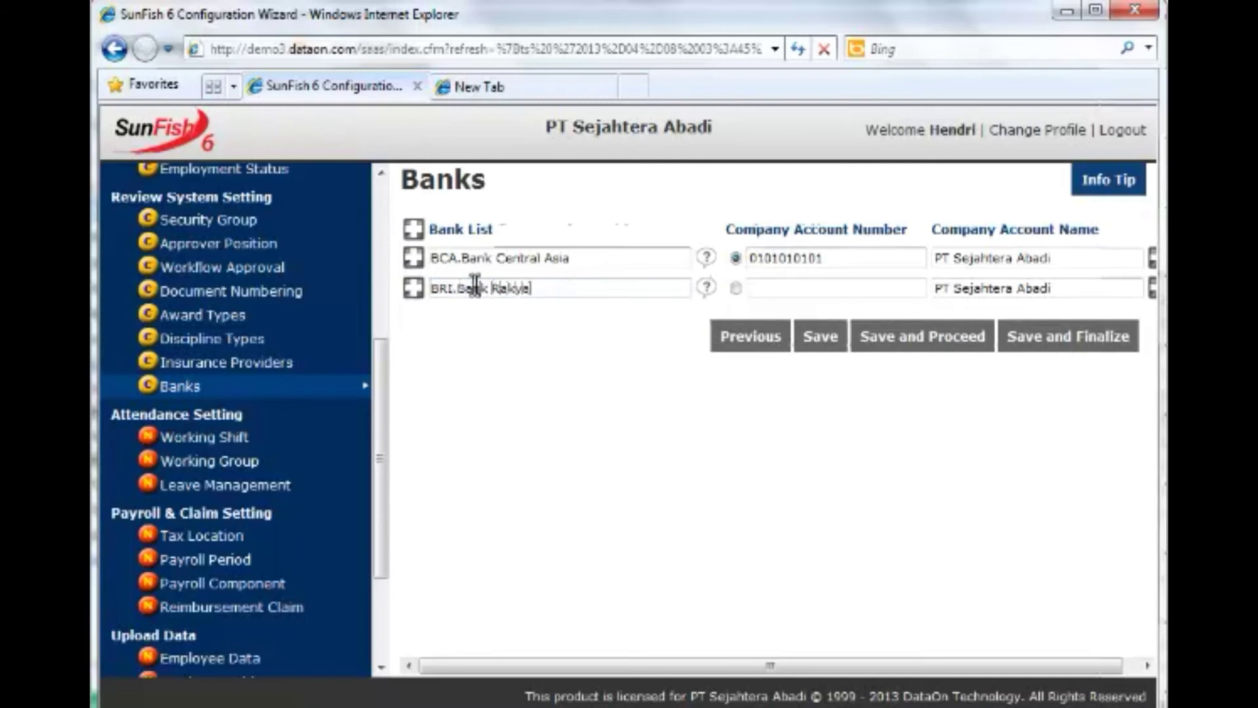
pyautogui.write(' Indonesia')
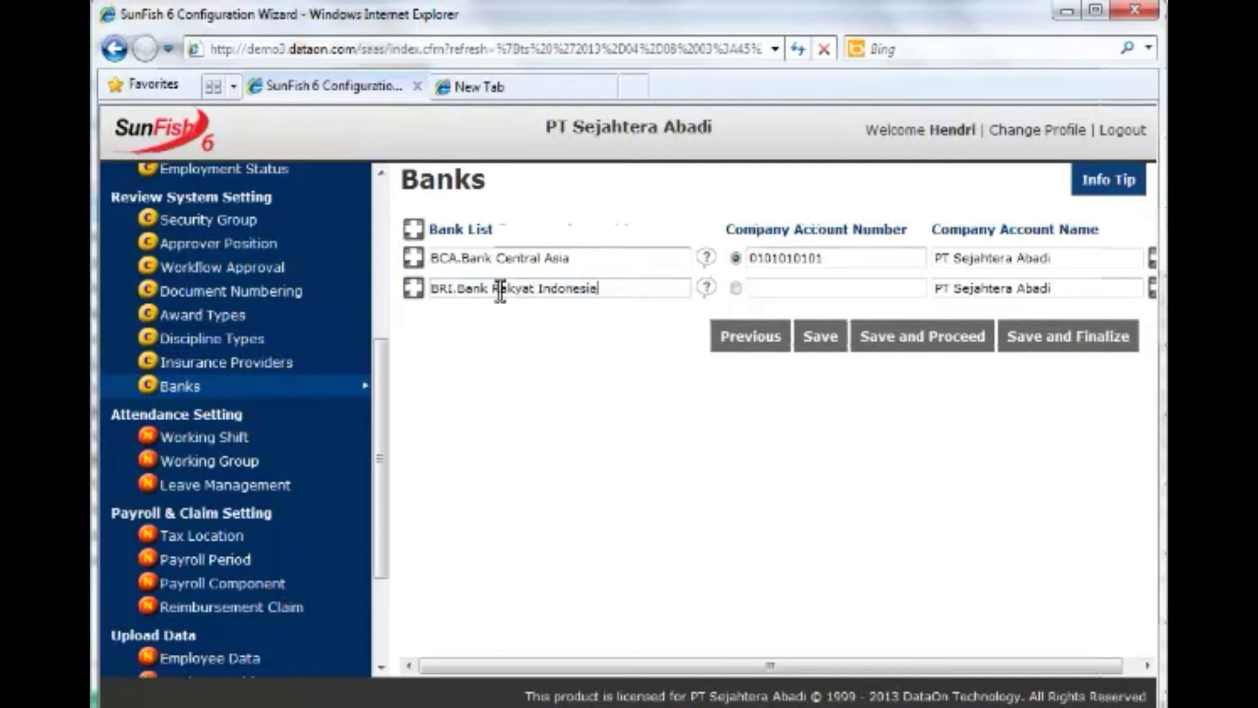
pyautogui.click(767, 288)
pyautogui.write('1010101010101010')
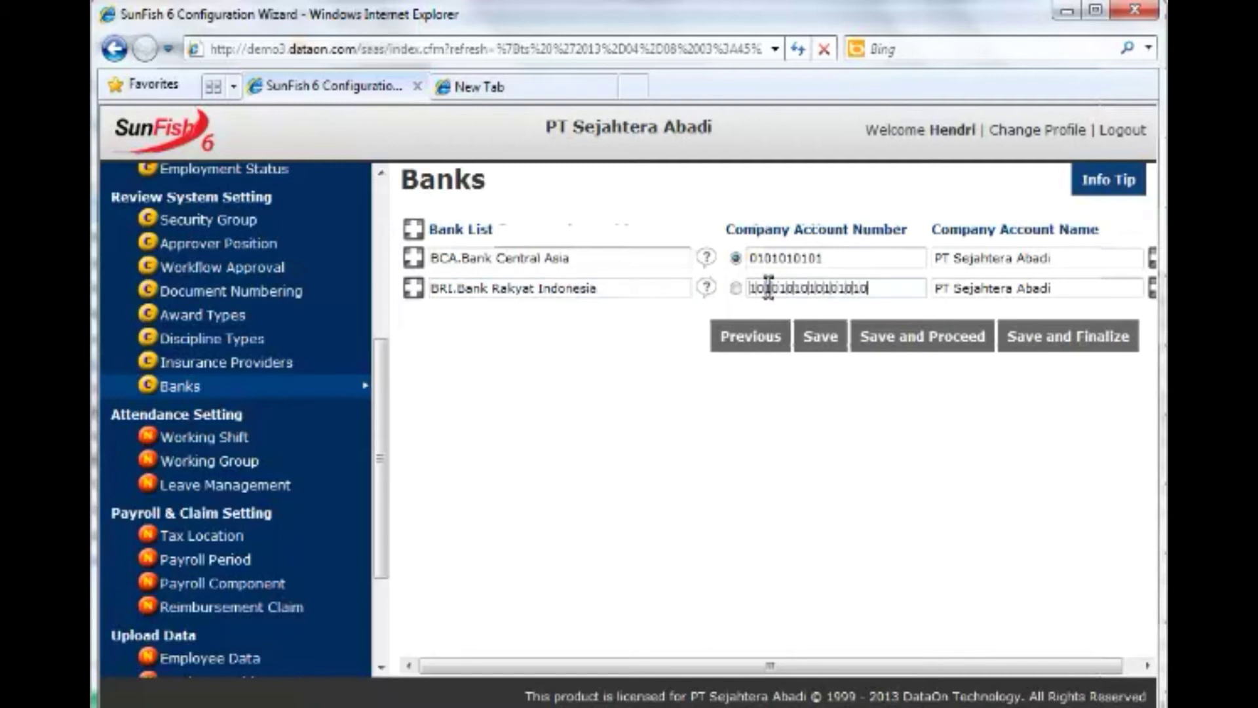
pyautogui.moveTo(812, 667); pyautogui.dragTo(827, 667)
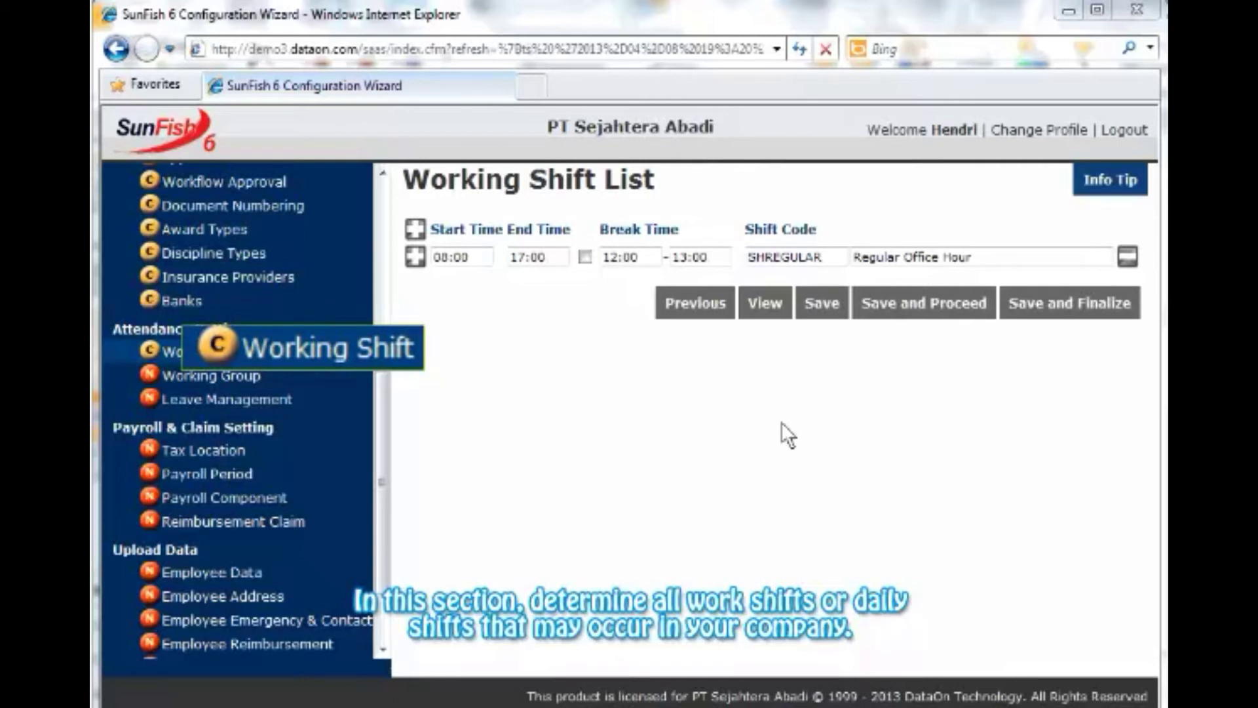
# Add shift SHFRIDAY 'Regular Office Hour Friday', ending 17:00 with an 11:30–13:30 break.
pyautogui.click(415, 258)
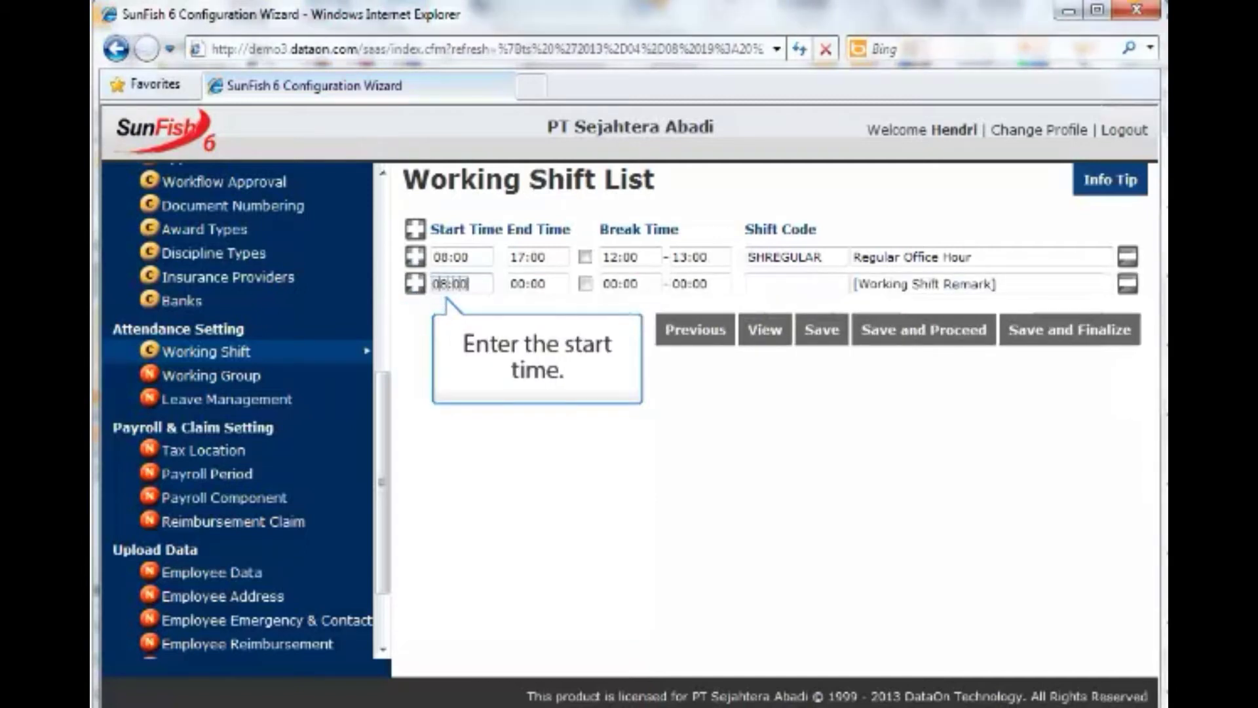
pyautogui.press('Tab')
pyautogui.write('17:00')
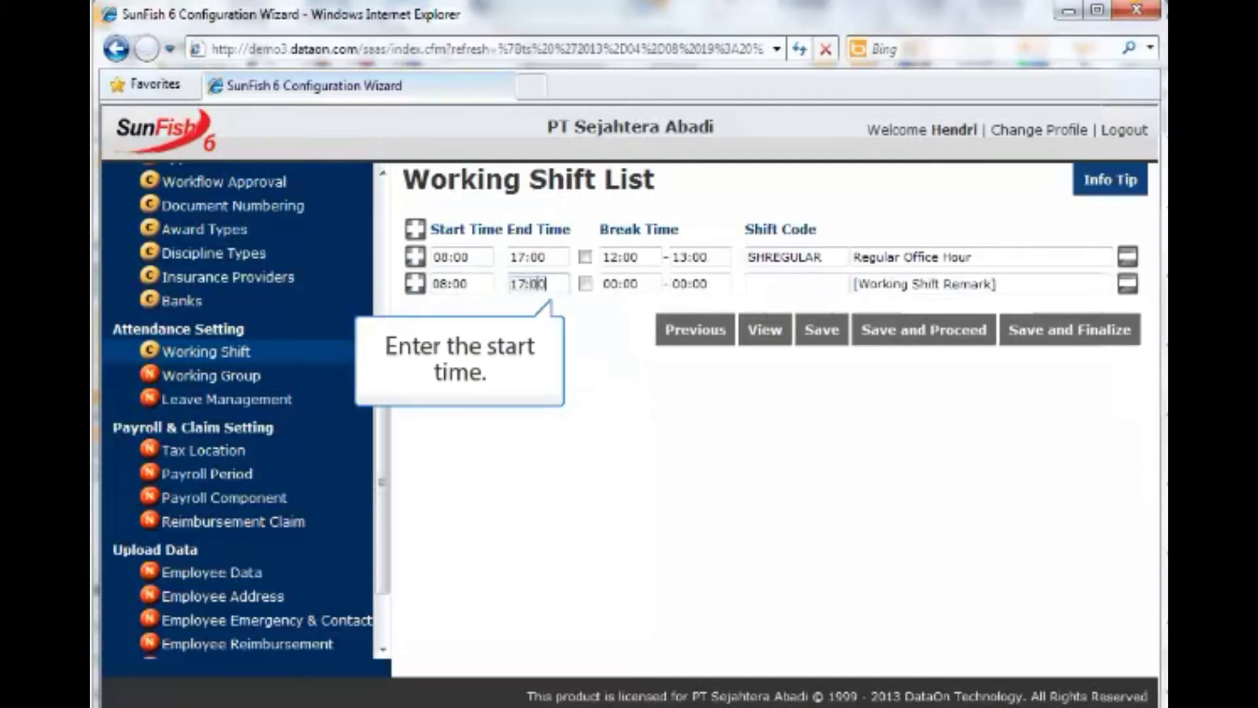
pyautogui.press('Tab')
pyautogui.press('Tab')
pyautogui.write('11:30')
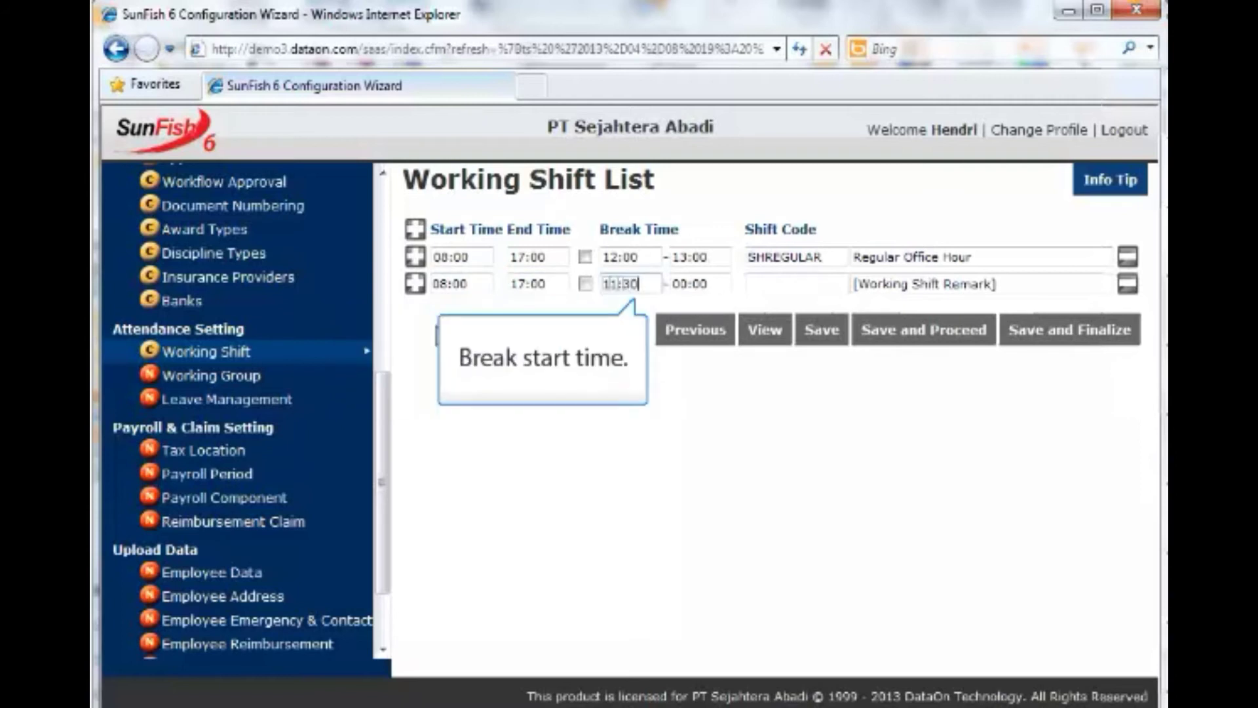
pyautogui.press('Tab')
pyautogui.write('13:30')
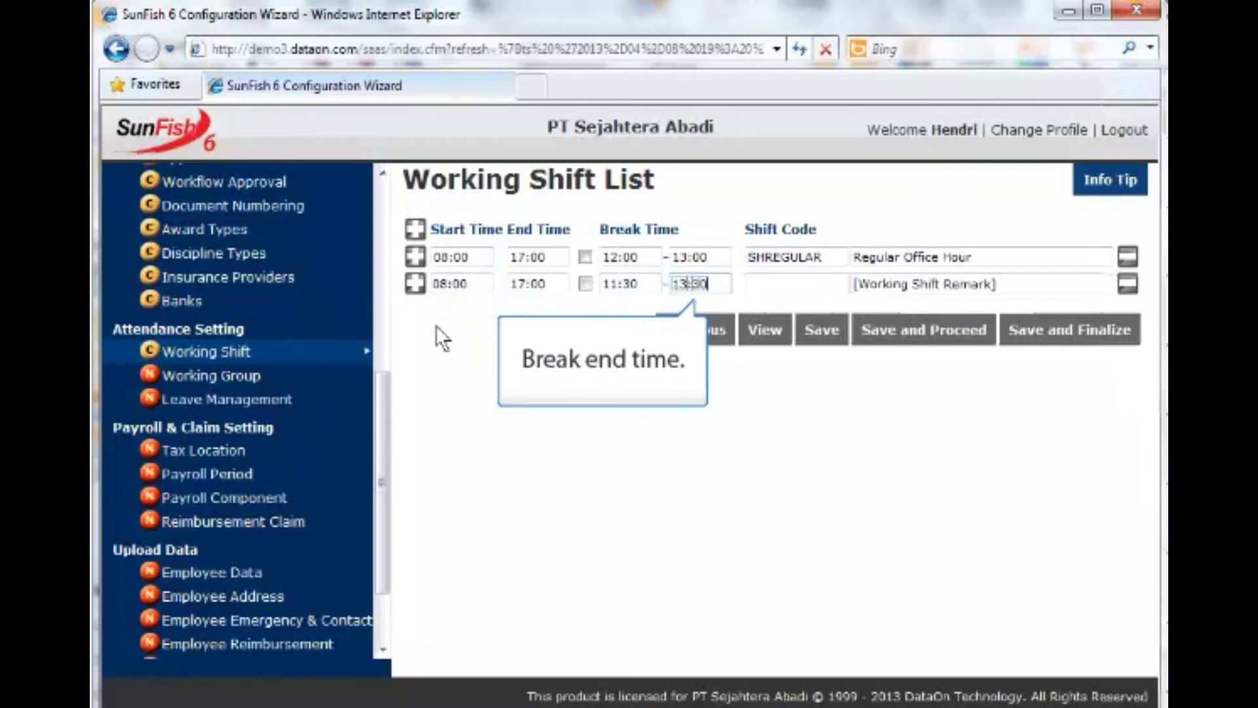
pyautogui.press('Tab')
pyautogui.write('SHFRIDAY')
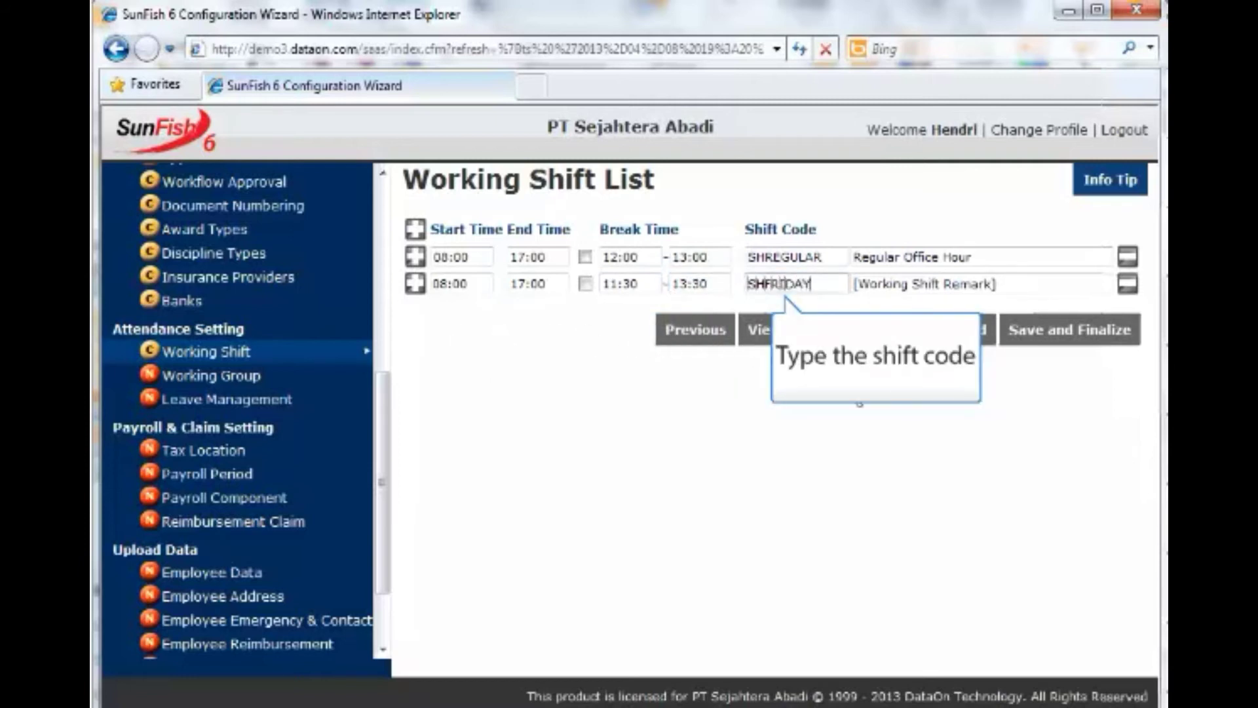
pyautogui.click(1009, 284)
pyautogui.write('Regular Office Hour Friday')
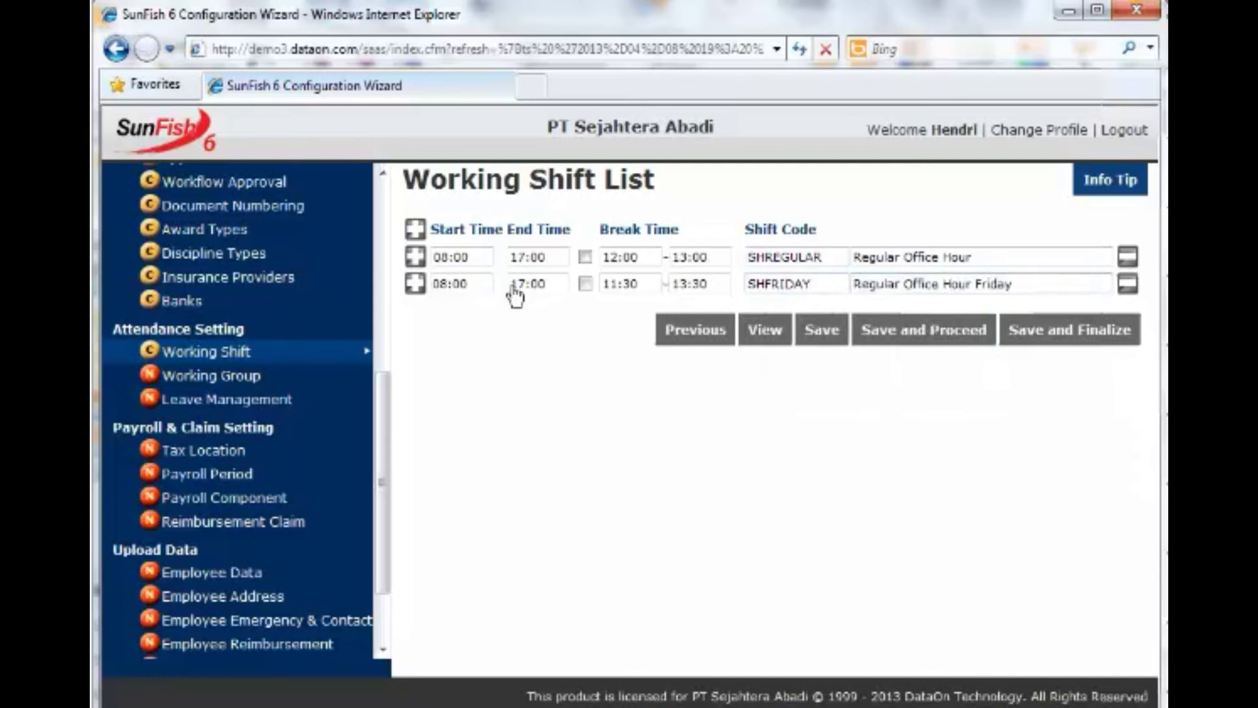
# Add shift SHRAMAD, 09:00–16:00 with a 12:00–13:00 break, remarked Ramadhan Office Hour.
pyautogui.click(410, 290)
pyautogui.write('09:00')
pyautogui.press('Tab')
pyautogui.write('16:00')
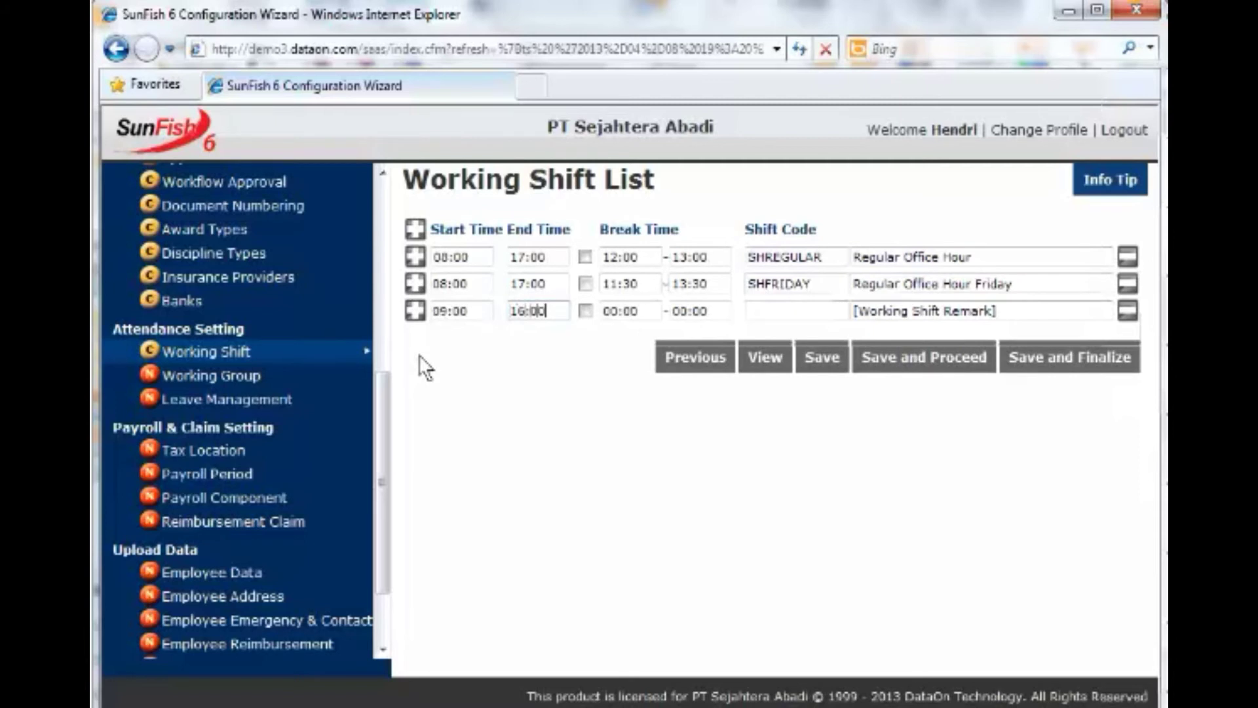
pyautogui.press('Tab')
pyautogui.press('Tab')
pyautogui.write('12:00')
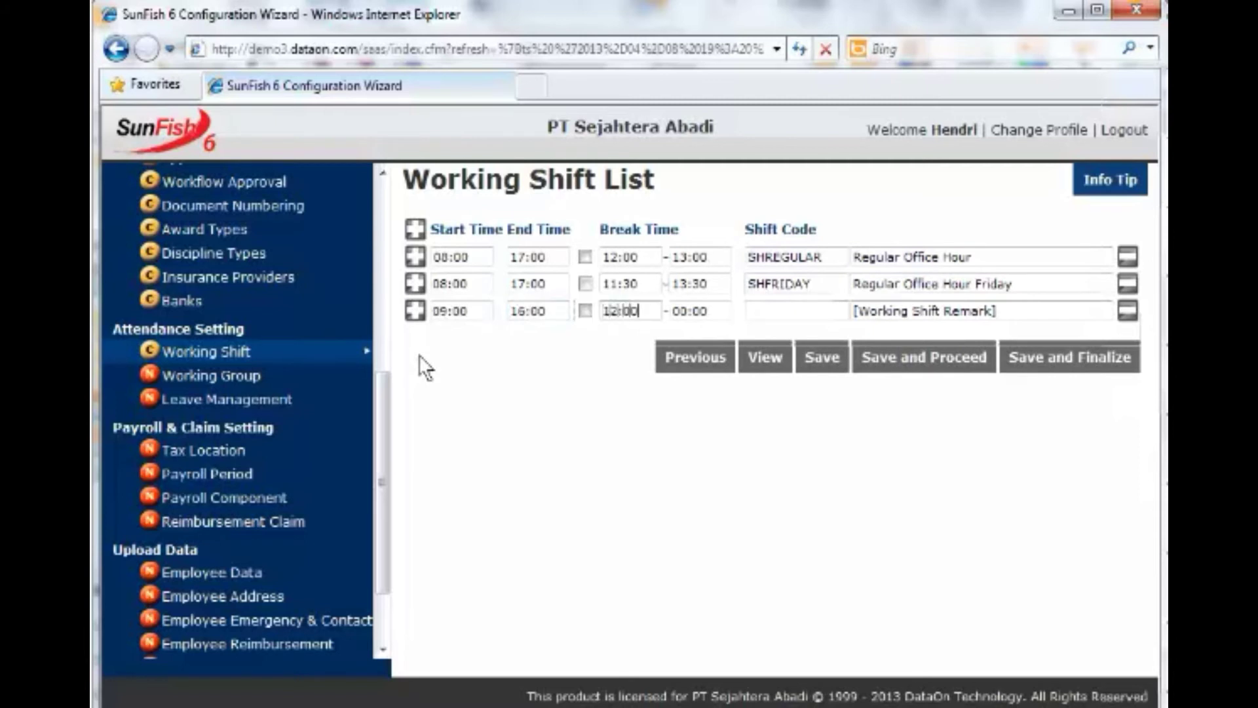
pyautogui.press('Tab')
pyautogui.write('13:000')
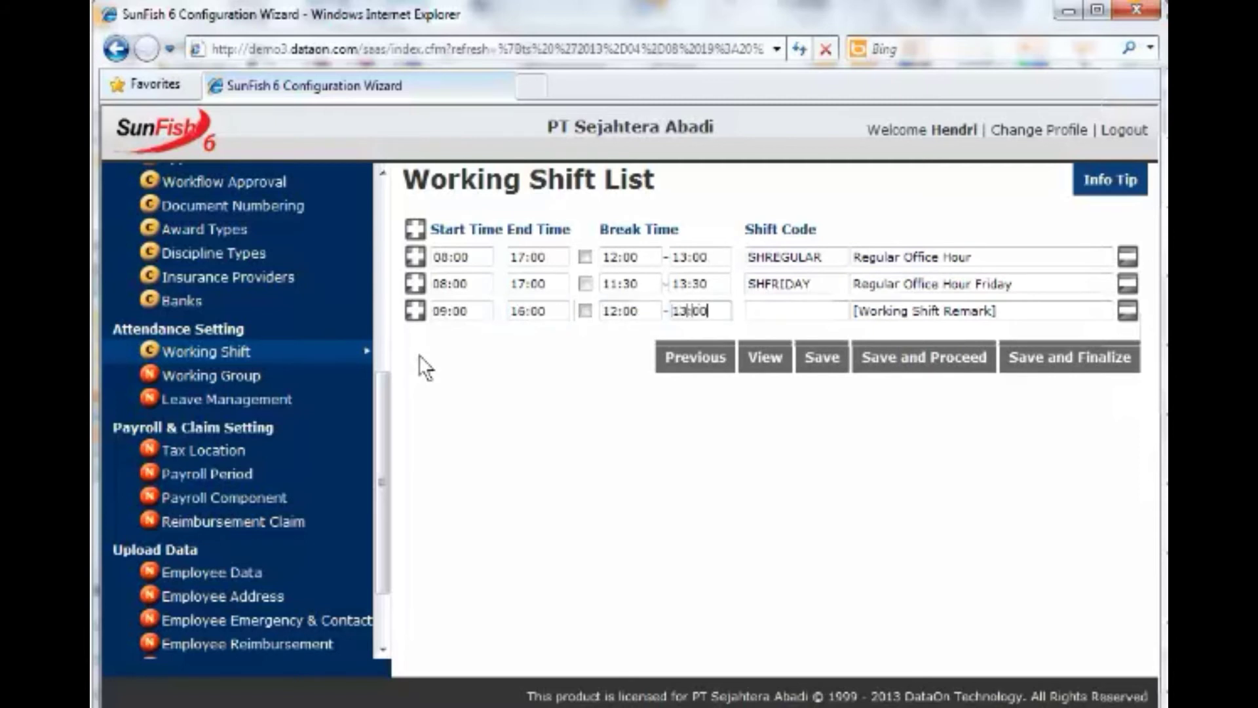
pyautogui.press('Tab')
pyautogui.write('SHRAMAD')
pyautogui.press('Tab')
pyautogui.write('Ramadhna')
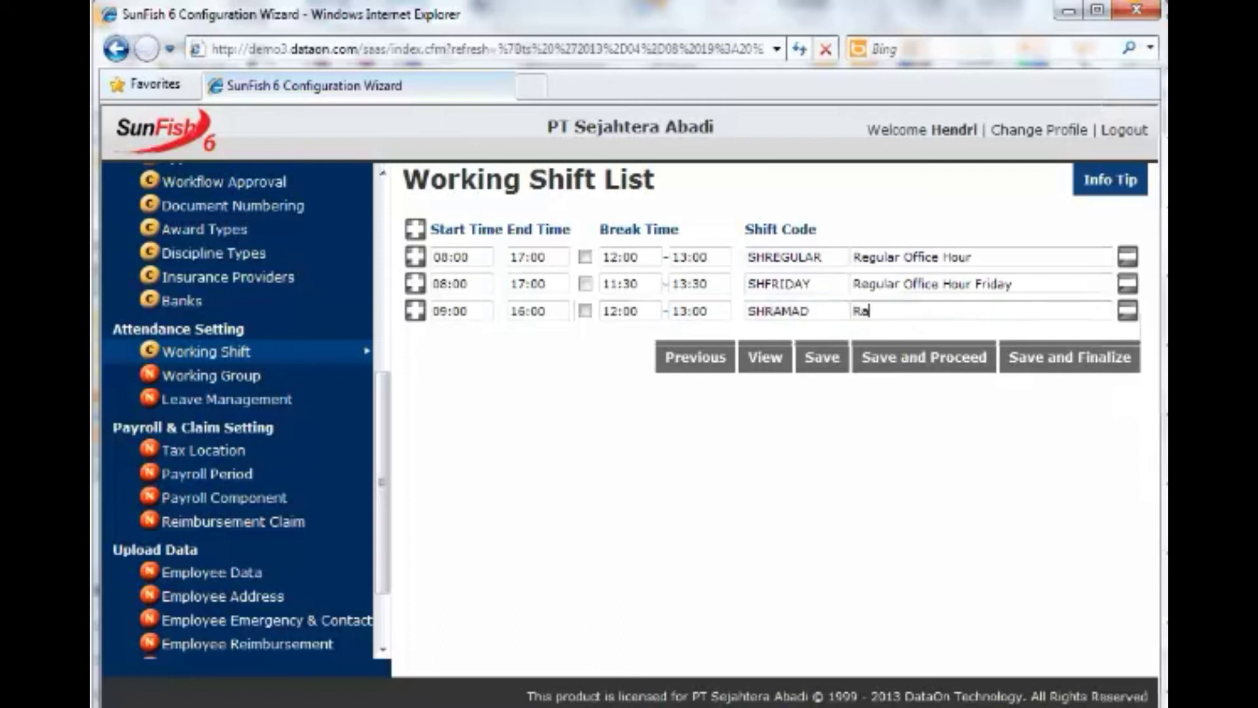
pyautogui.press('BackSpace')
pyautogui.press('BackSpace')
pyautogui.write('an Of')
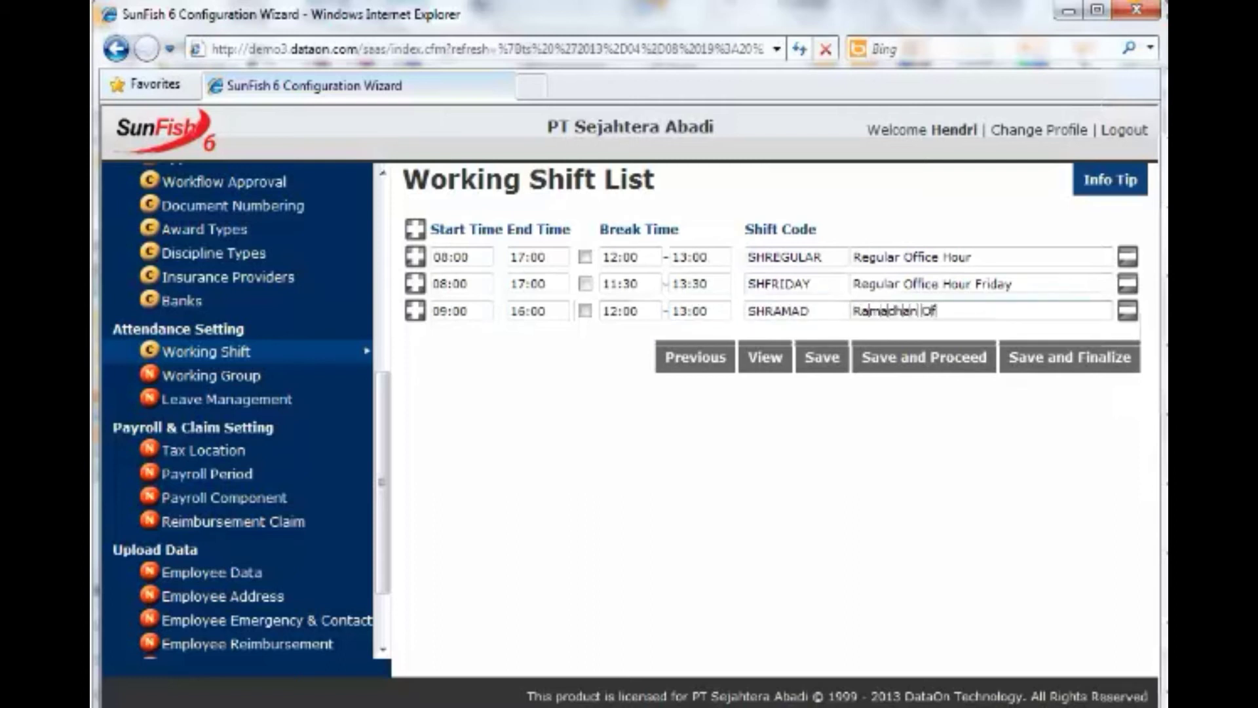
pyautogui.write('fice Oour')
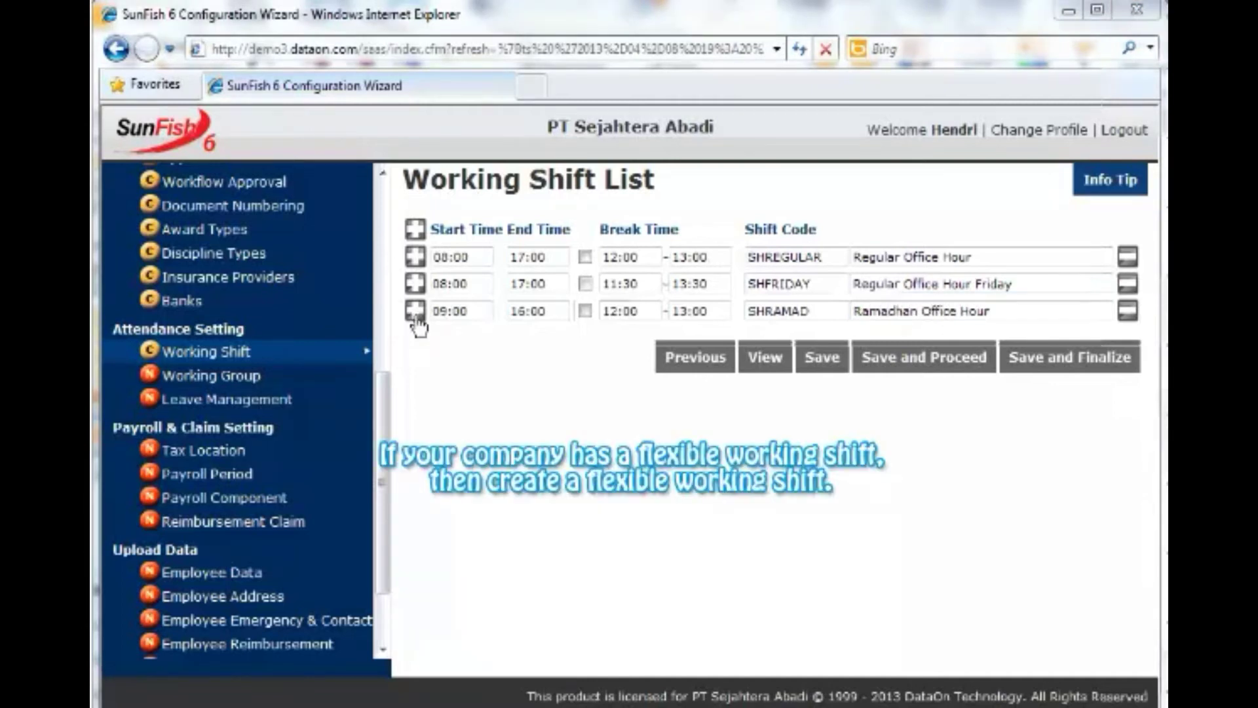
# Add shift SHFLEX 'Flexible Working Shift', ending 17:00 with a 12:00–13:00 break.
pyautogui.click(415, 315)
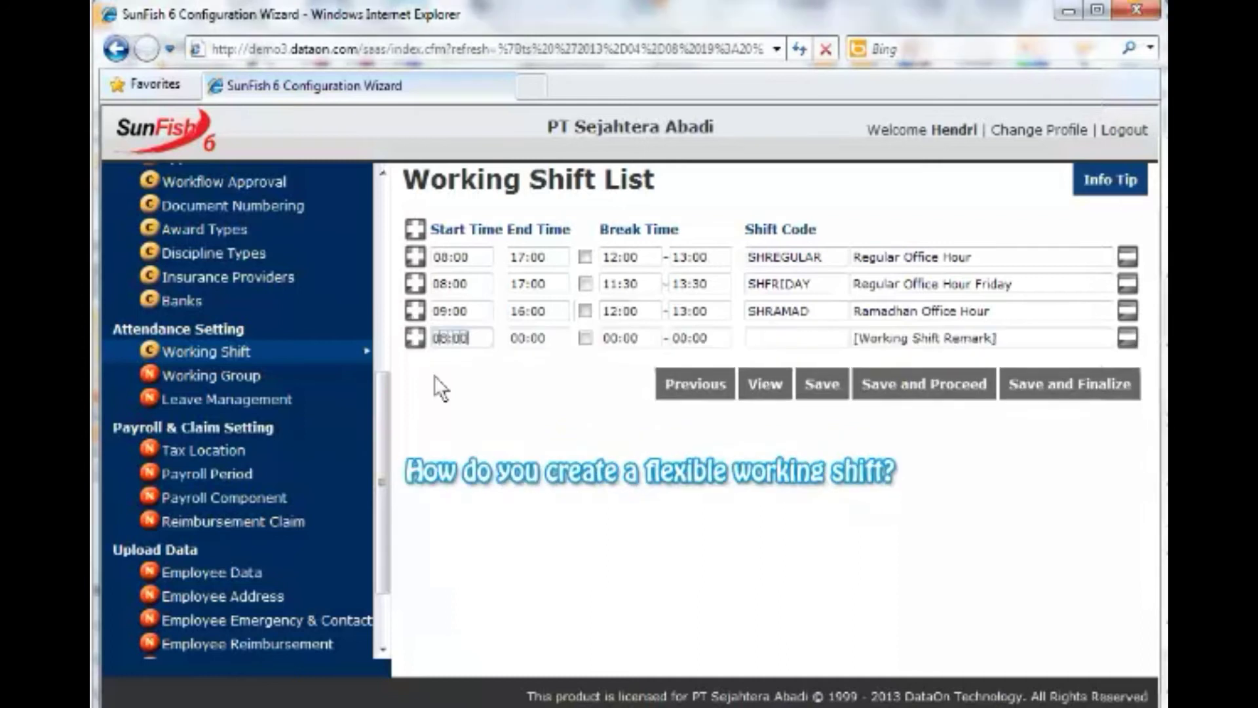
pyautogui.press('Tab')
pyautogui.write('17:00')
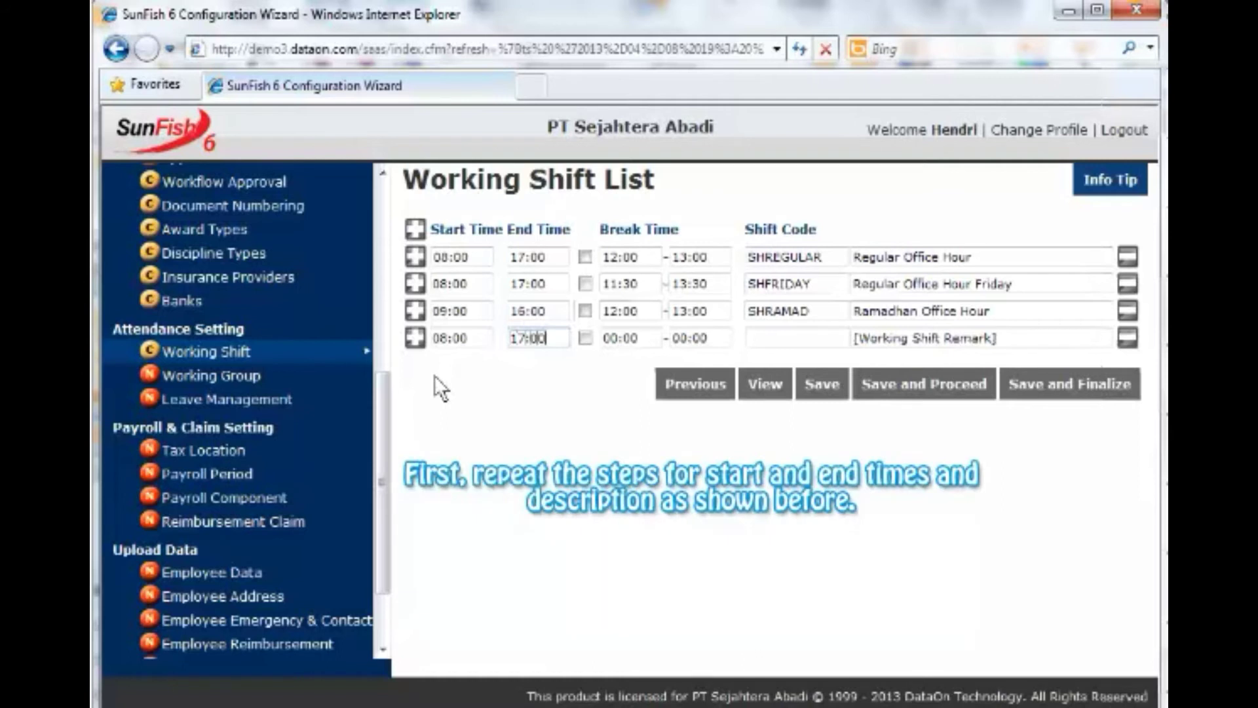
pyautogui.press('Tab')
pyautogui.press('Tab')
pyautogui.write('12:00')
pyautogui.press('Tab')
pyautogui.write('13:00')
pyautogui.press('Tab')
pyautogui.write('SHFLE')
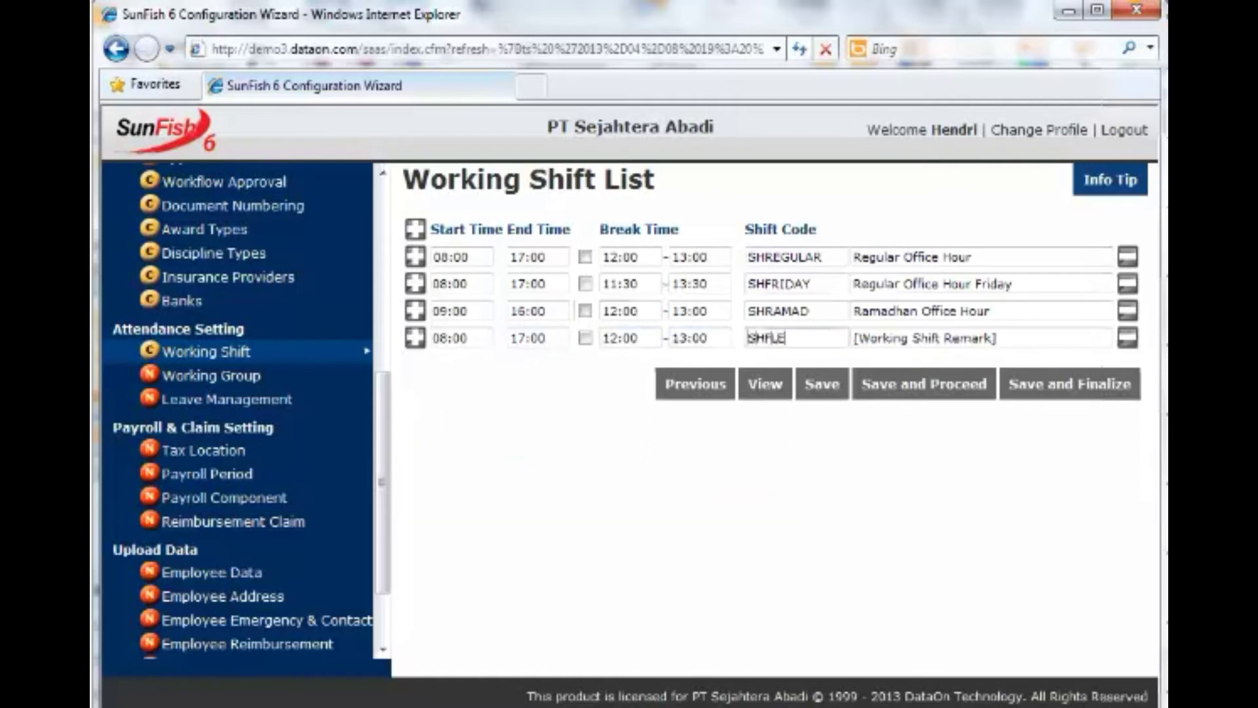
pyautogui.write('X')
pyautogui.press('Tab')
pyautogui.write('Flexible Working Shift')
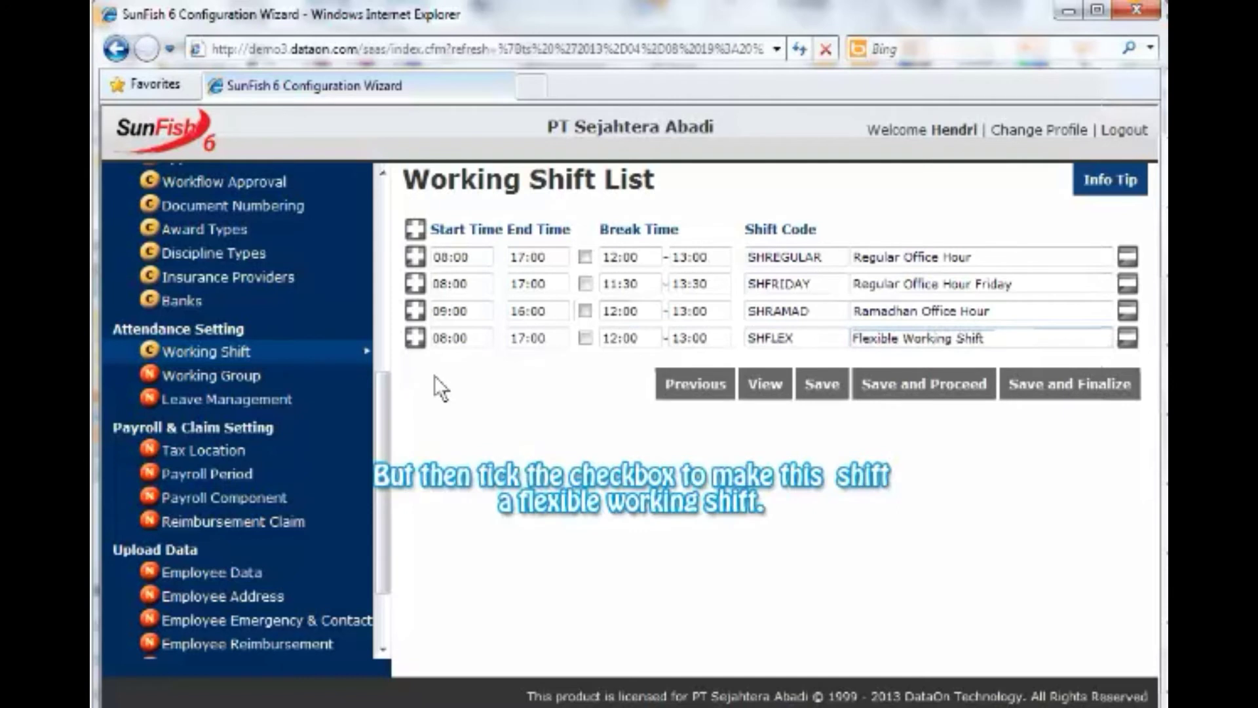
# Mark SHFLEX as flexible and assign SHFRIDAY to the OFFICE working group's Friday.
pyautogui.click(585, 338)
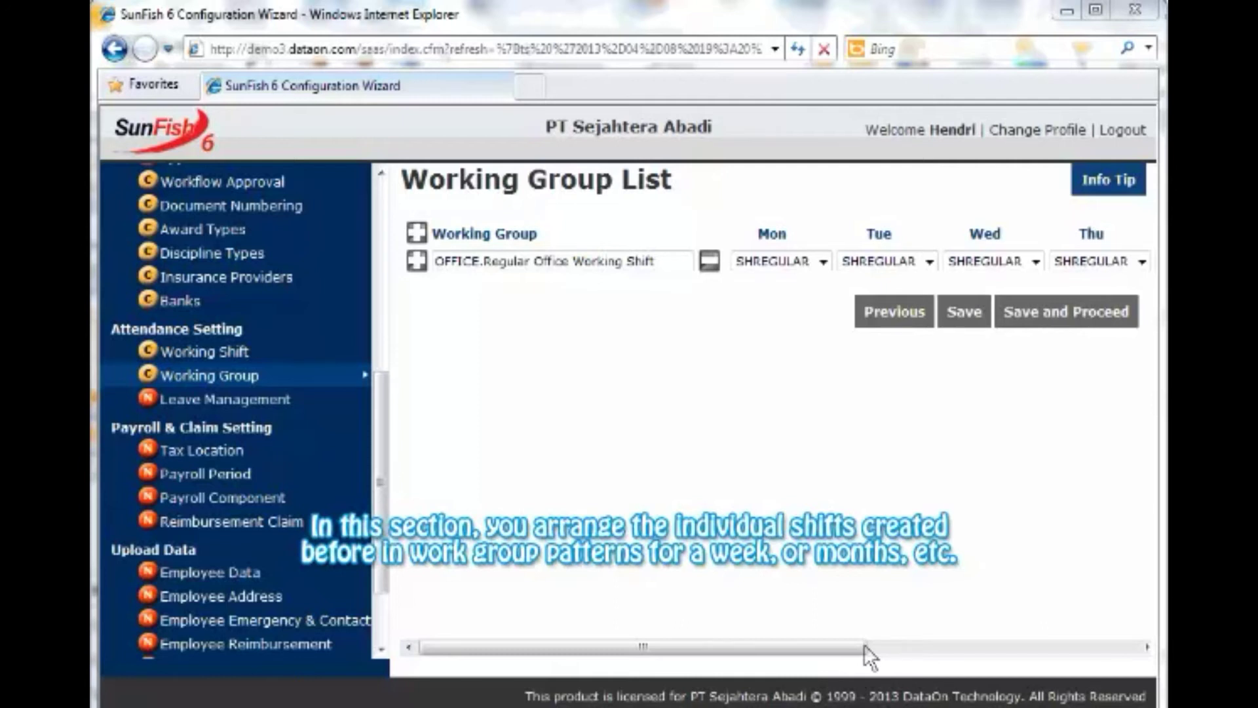
pyautogui.moveTo(863, 643); pyautogui.dragTo(1070, 627)
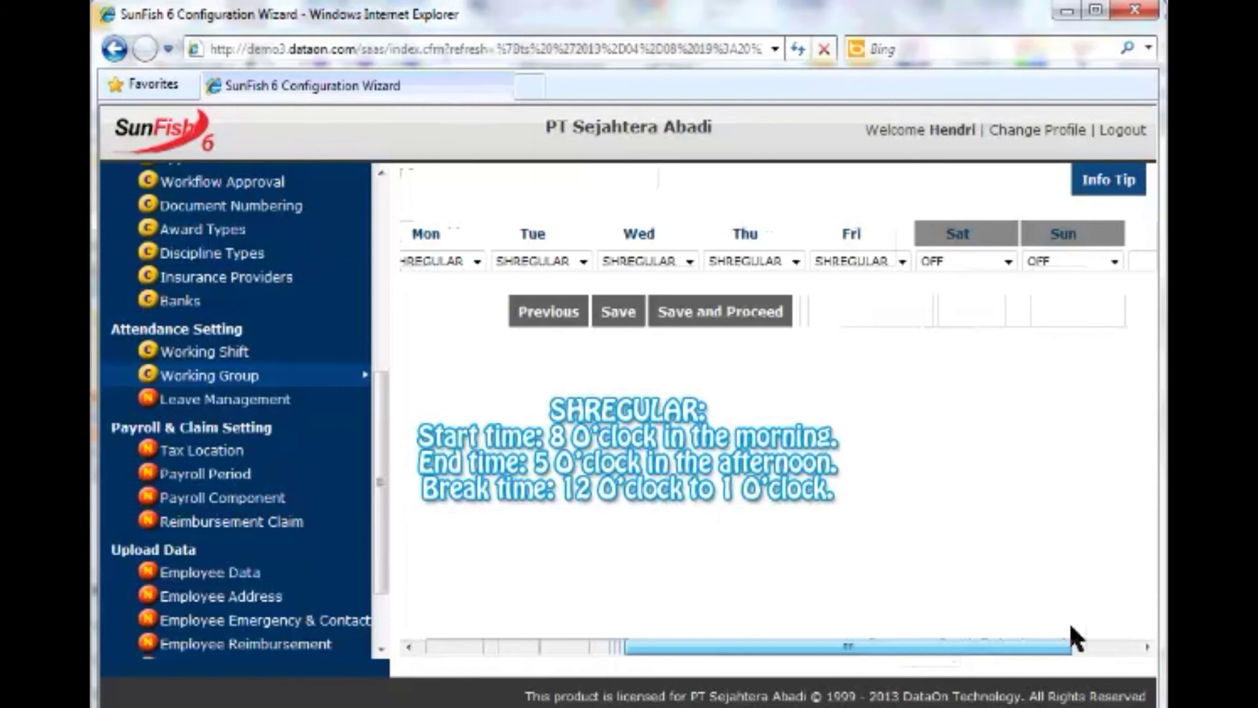
pyautogui.click(903, 261)
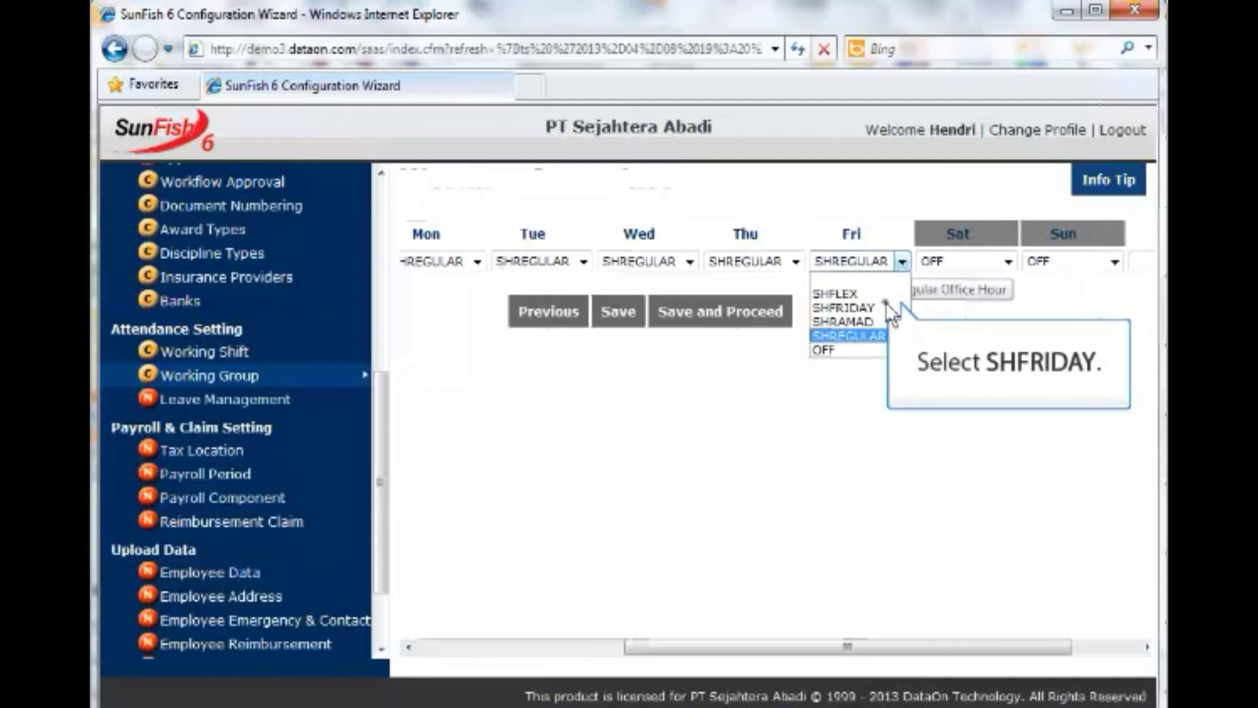
pyautogui.click(852, 307)
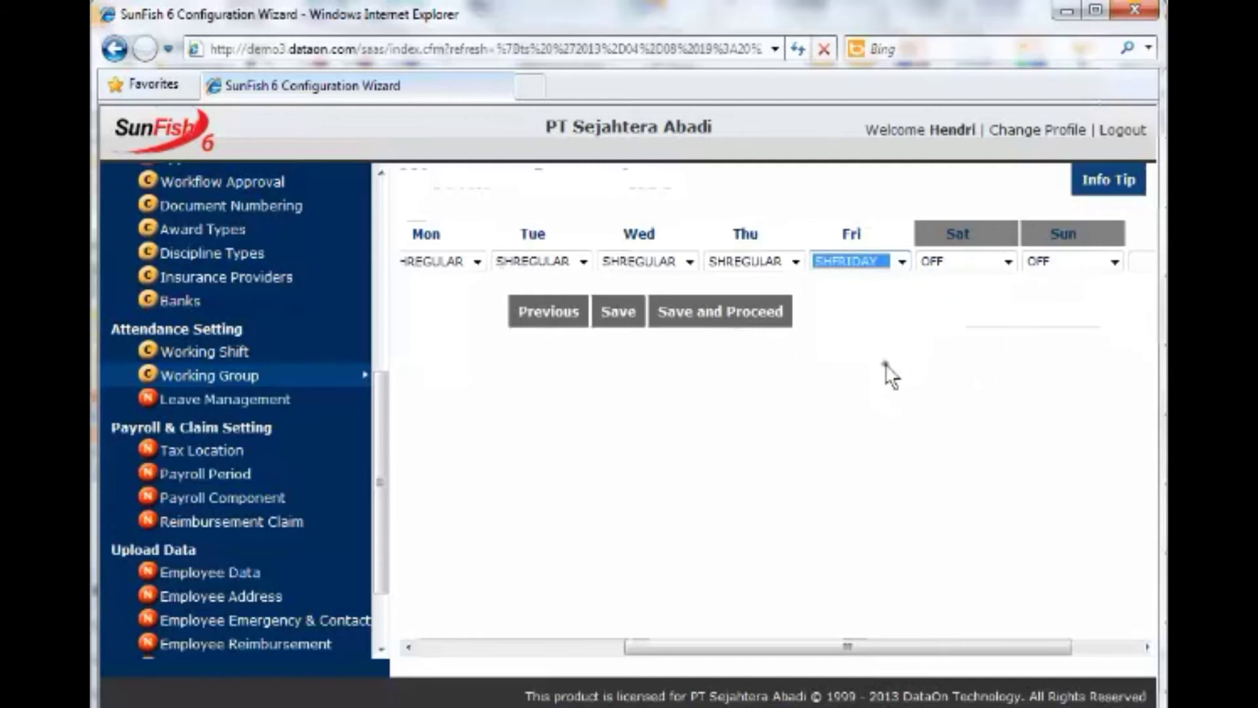
pyautogui.moveTo(891, 647); pyautogui.dragTo(618, 650)
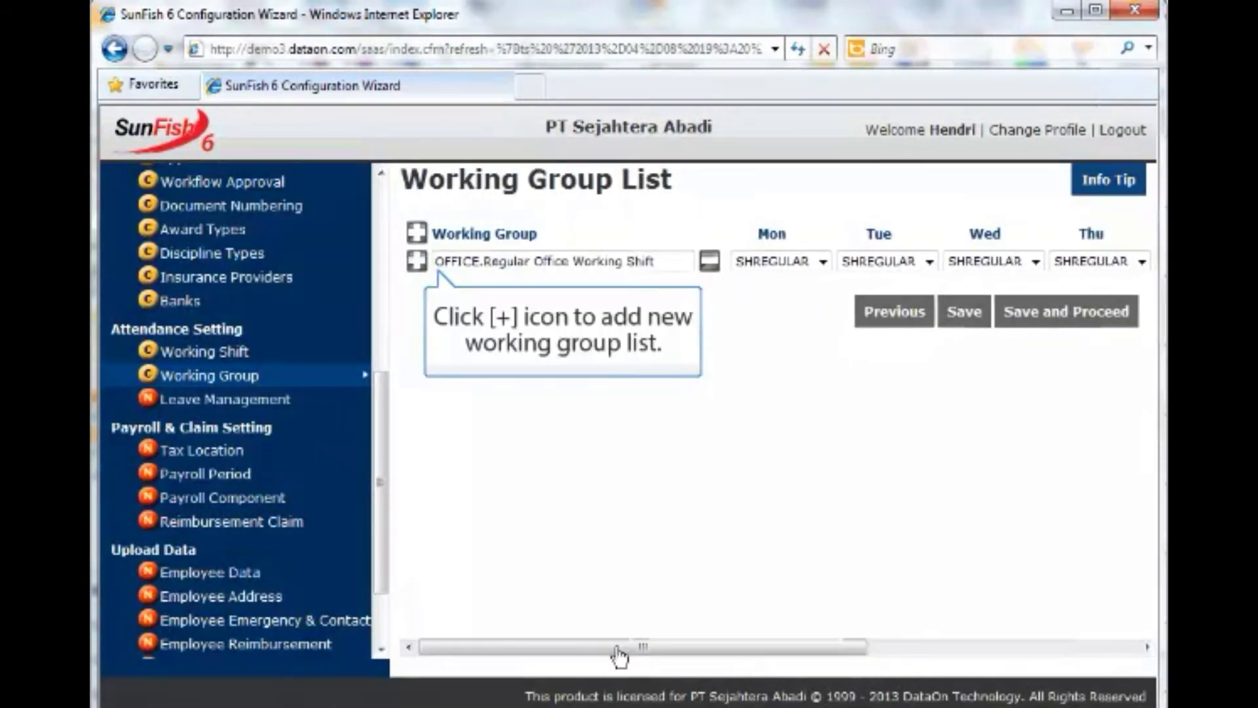
# Add working group FIELD.Field Working Shift with Monday to Thursday set to SHREGULAR.
pyautogui.click(422, 268)
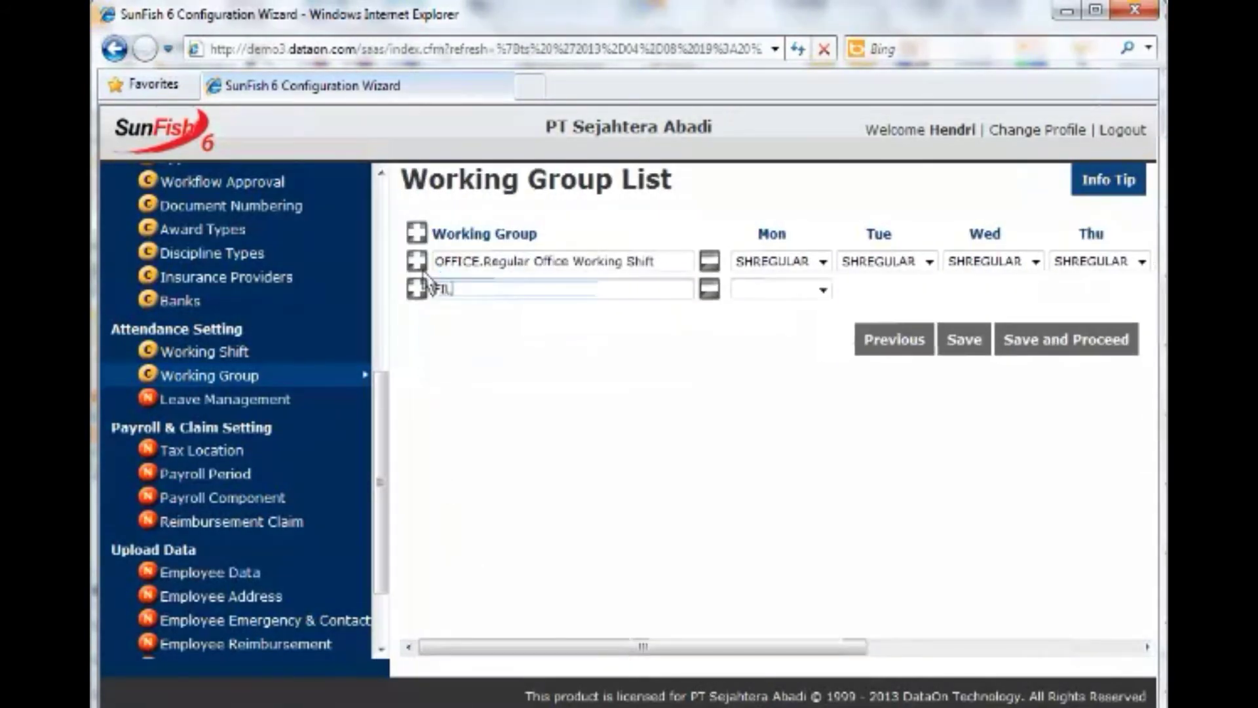
pyautogui.write('FIELD.Fiel')
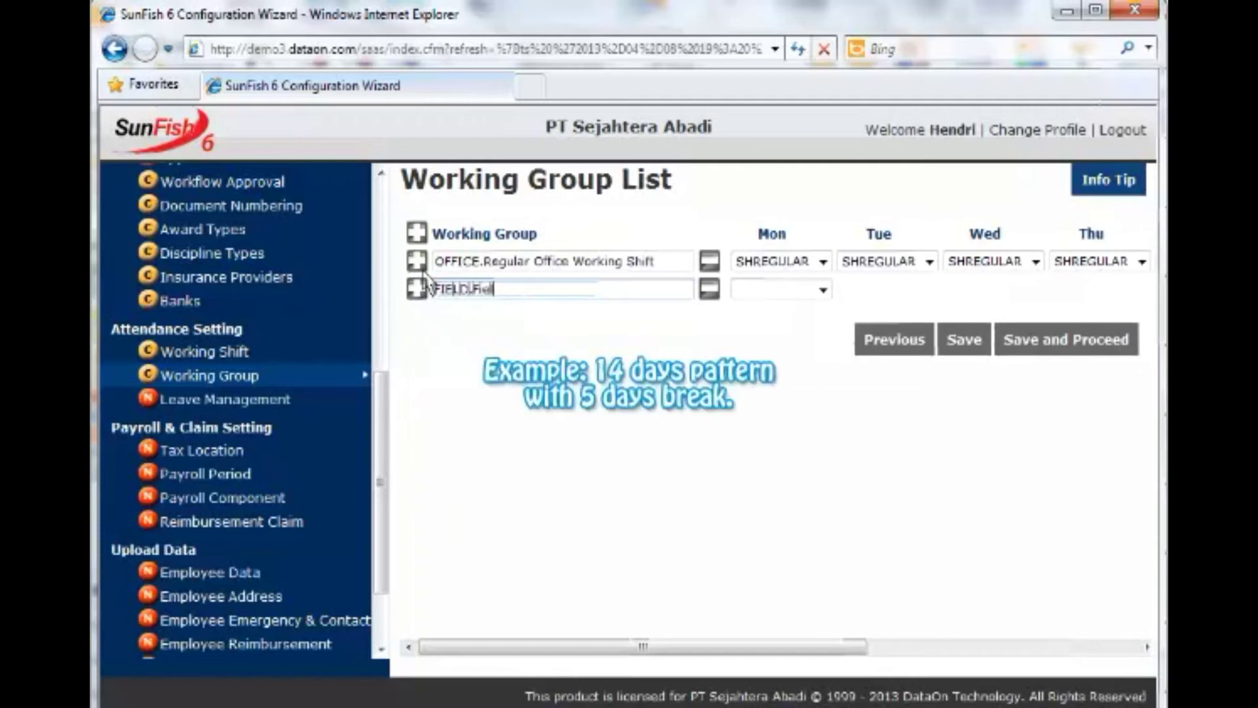
pyautogui.write('d Working Shift')
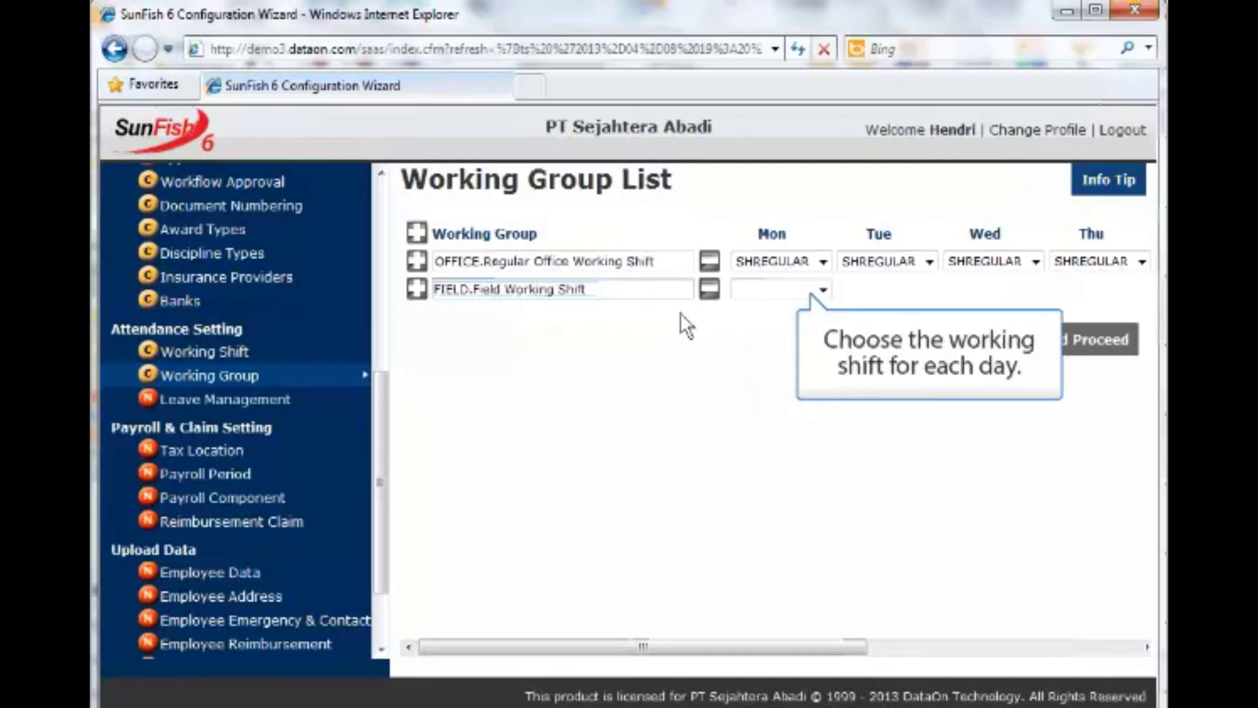
pyautogui.click(823, 288)
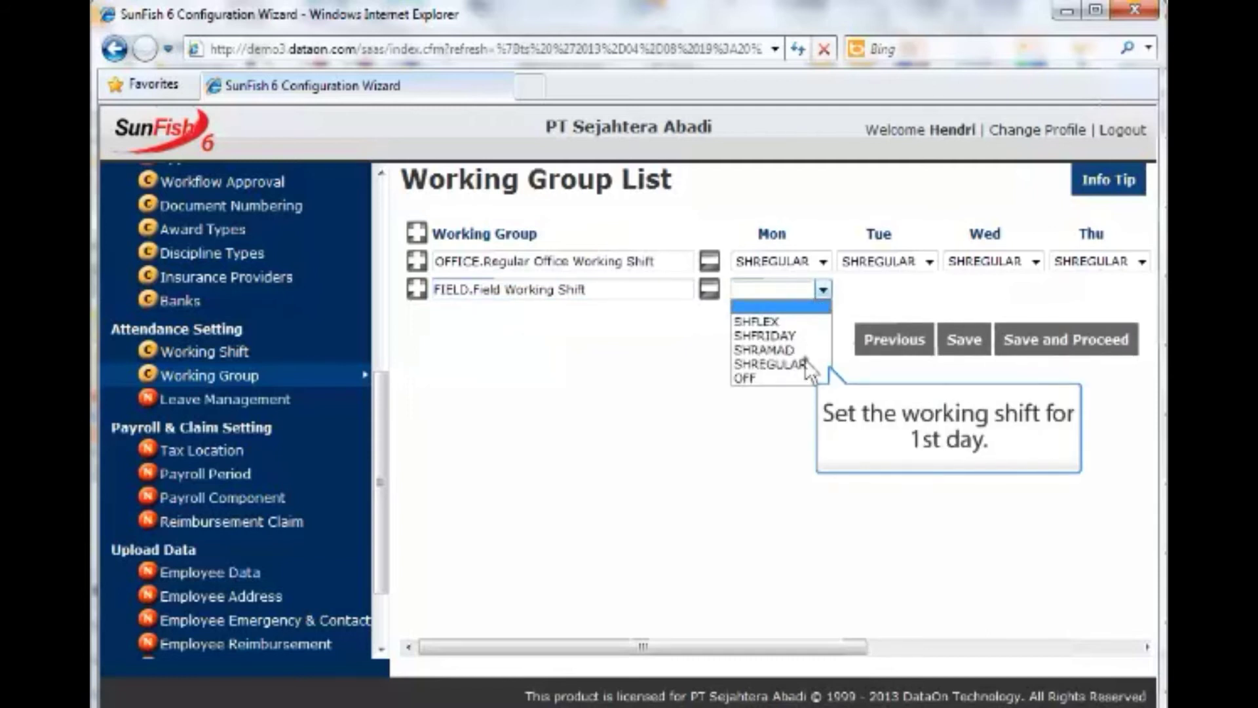
pyautogui.click(811, 365)
pyautogui.click(928, 289)
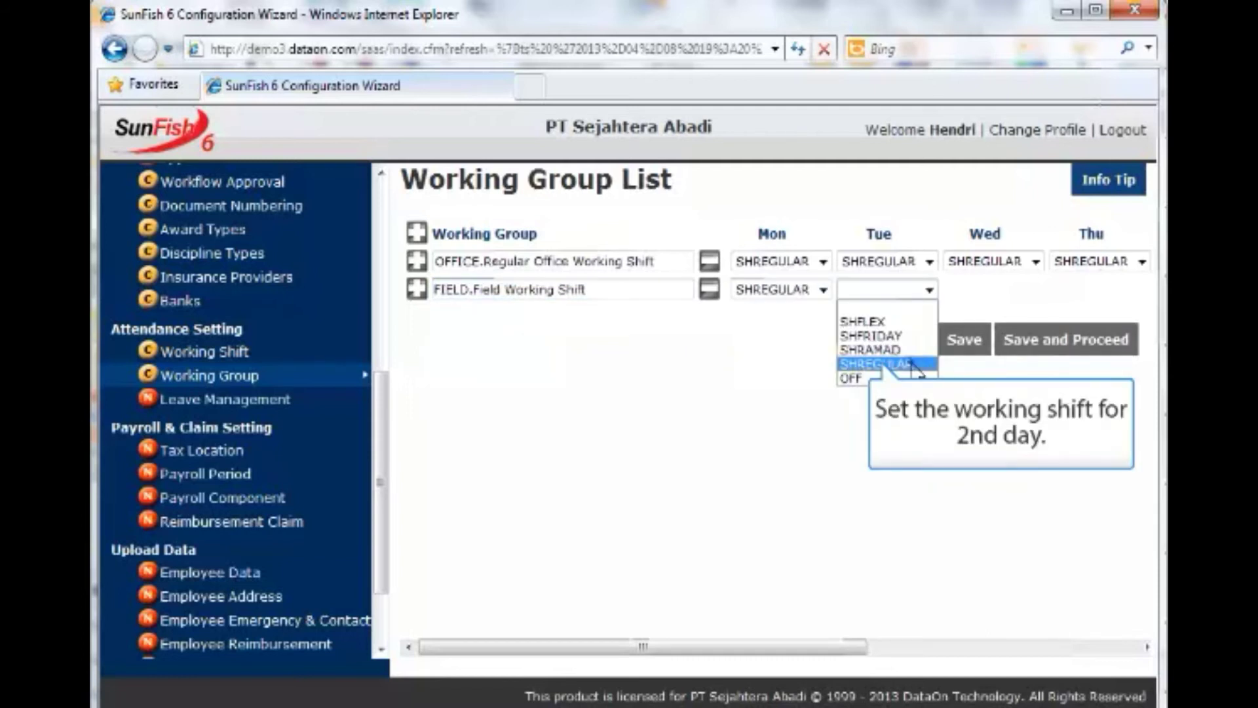
pyautogui.click(914, 364)
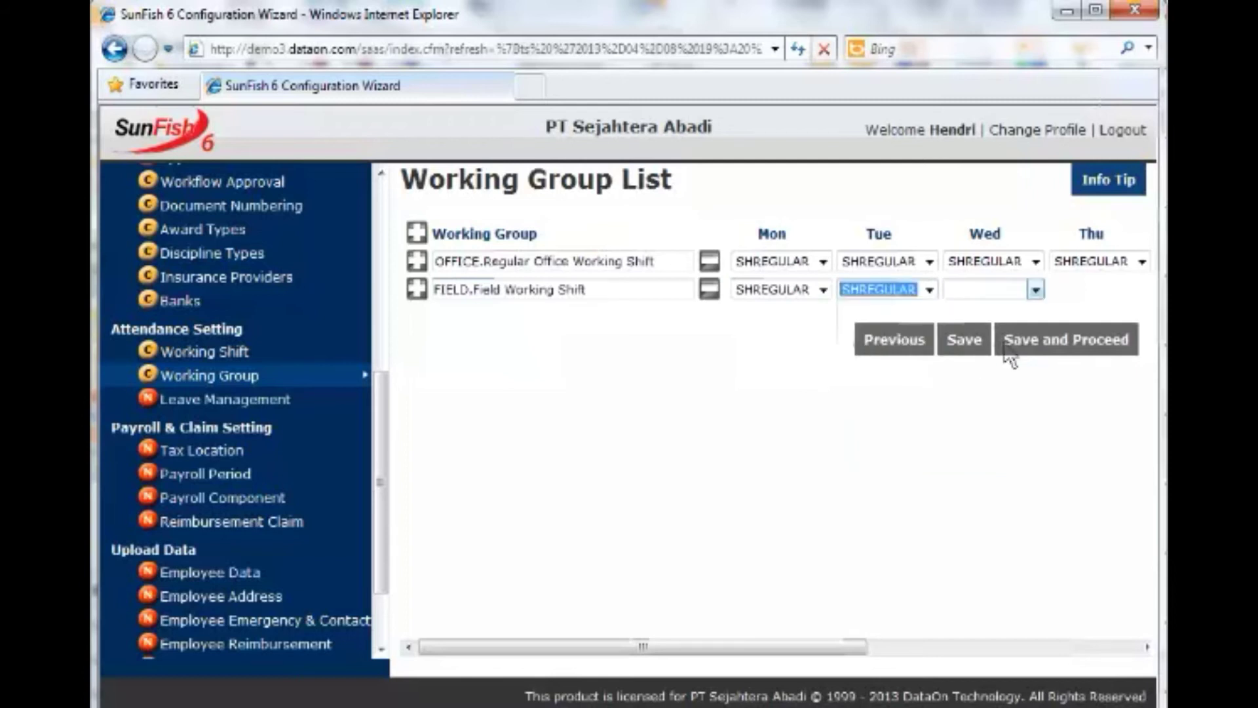
pyautogui.click(1035, 292)
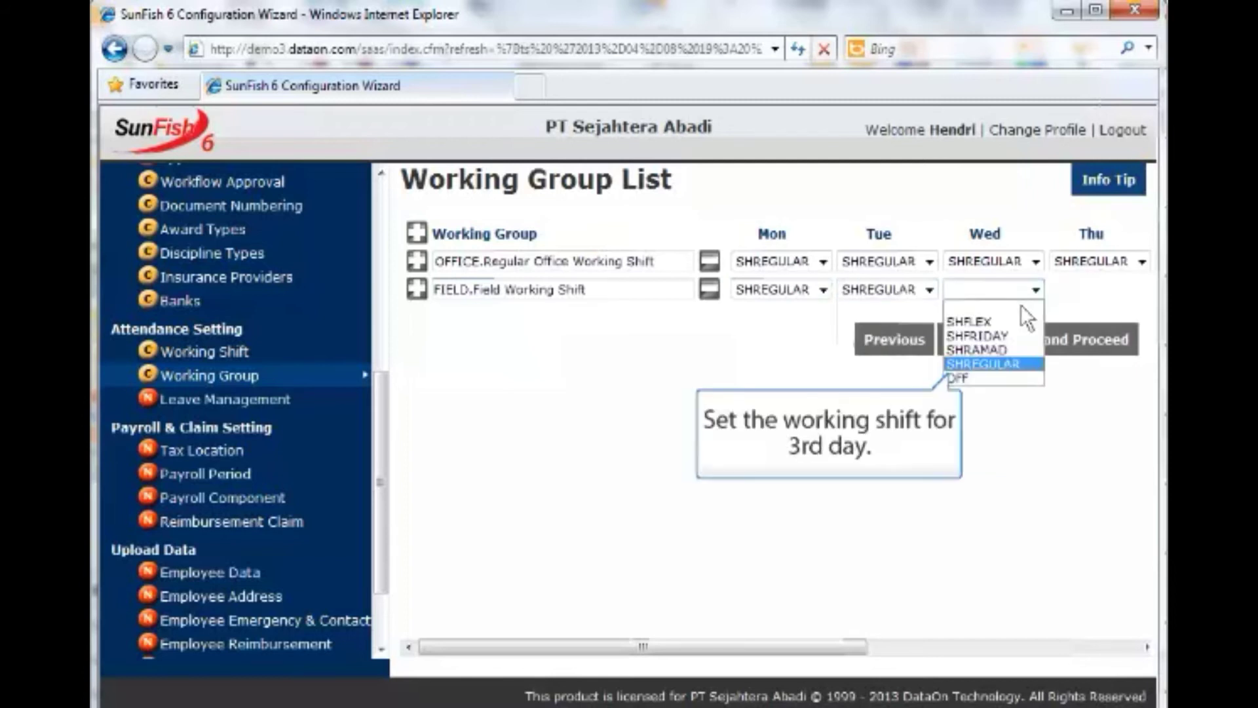
pyautogui.click(1020, 364)
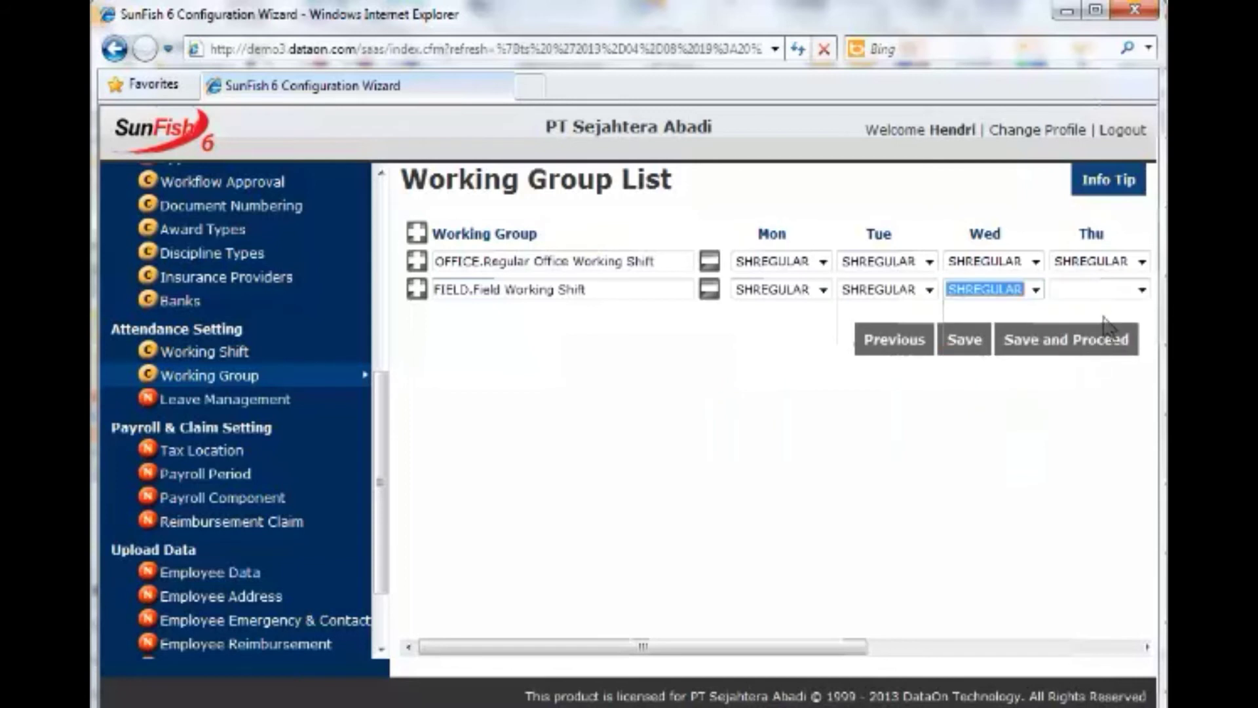
pyautogui.click(1106, 295)
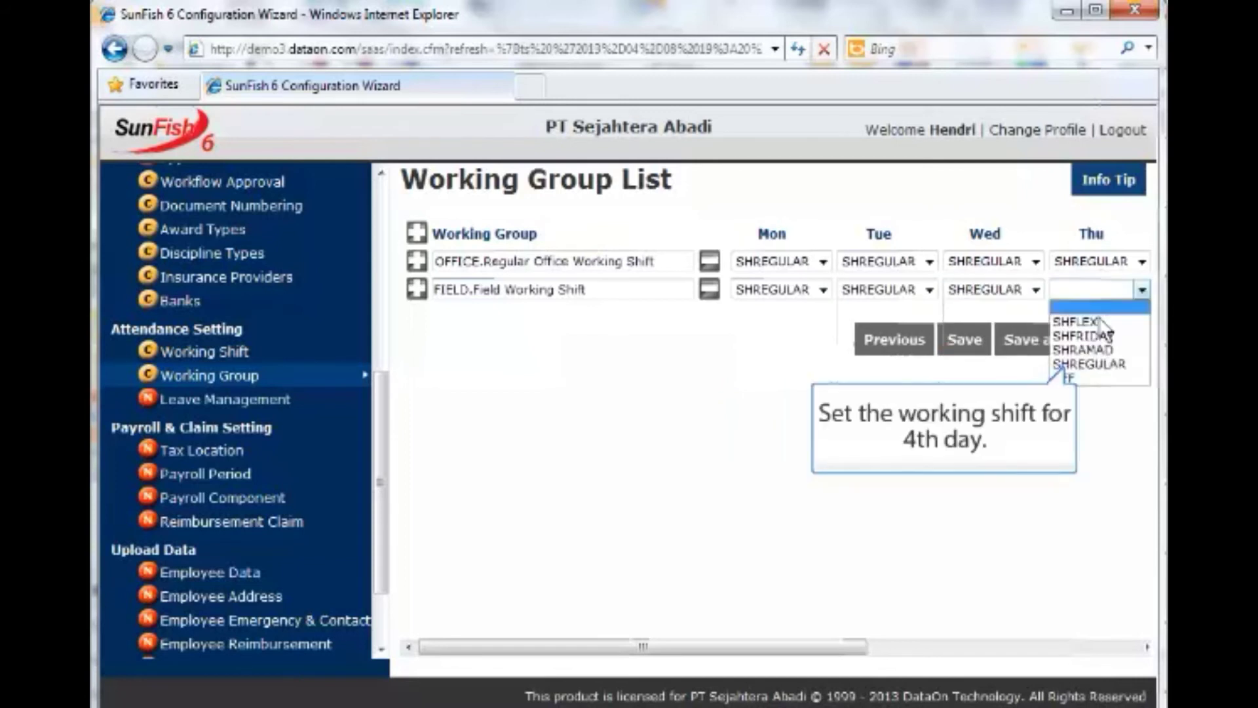
pyautogui.click(1101, 364)
# Set day 5 (Friday) to SHFRIDAY, and days 6 to 8 to SHREGULAR.
pyautogui.moveTo(863, 651); pyautogui.dragTo(1139, 634)
pyautogui.click(793, 290)
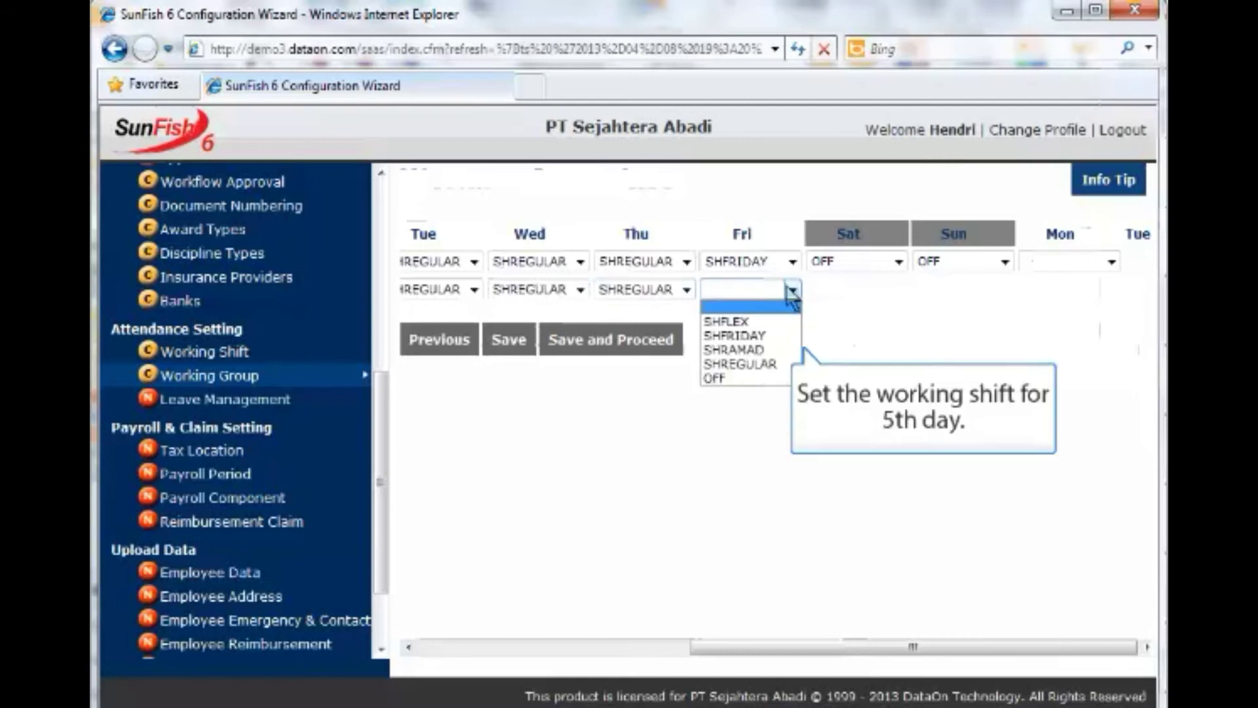
pyautogui.click(740, 336)
pyautogui.click(863, 292)
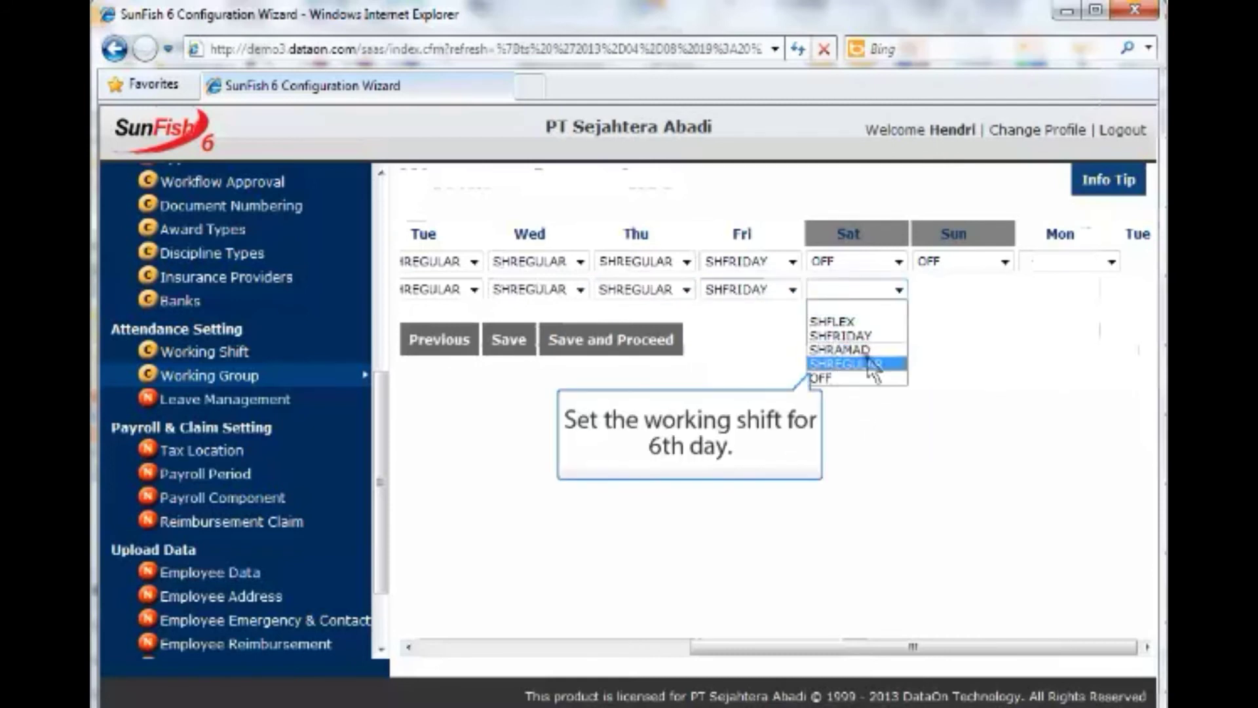
pyautogui.click(852, 359)
pyautogui.click(971, 289)
pyautogui.click(971, 361)
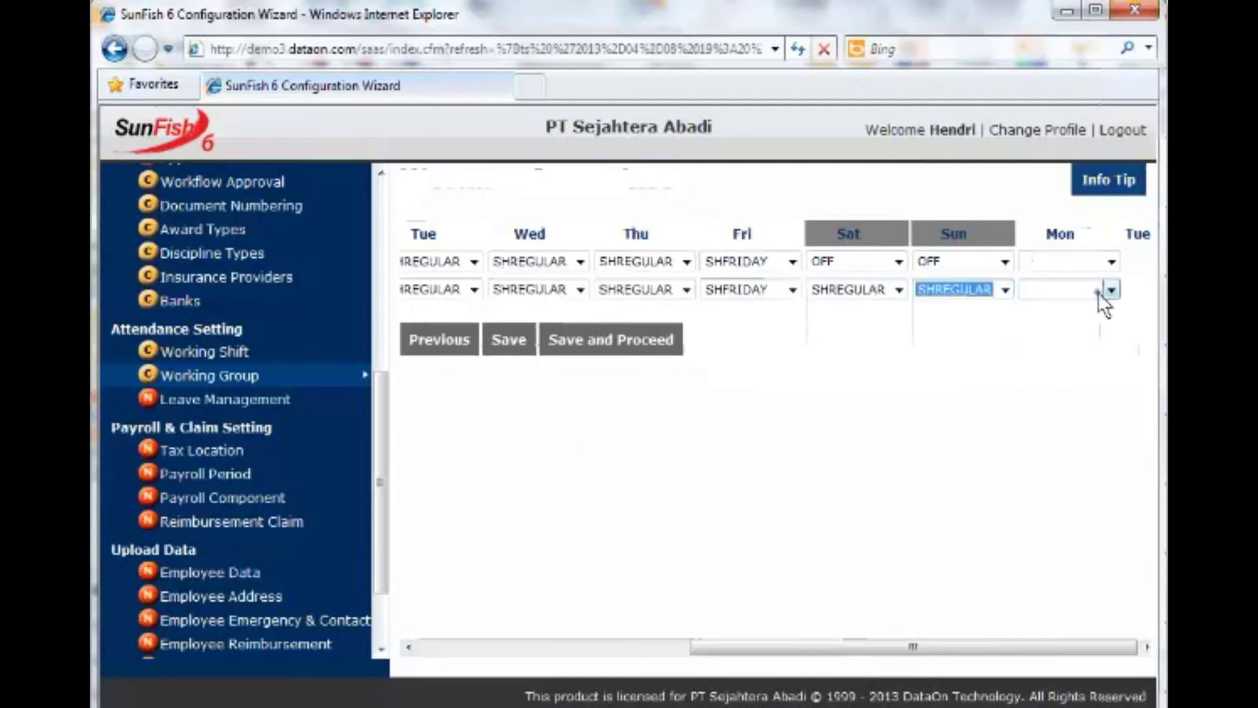
pyautogui.click(1106, 290)
pyautogui.click(1092, 364)
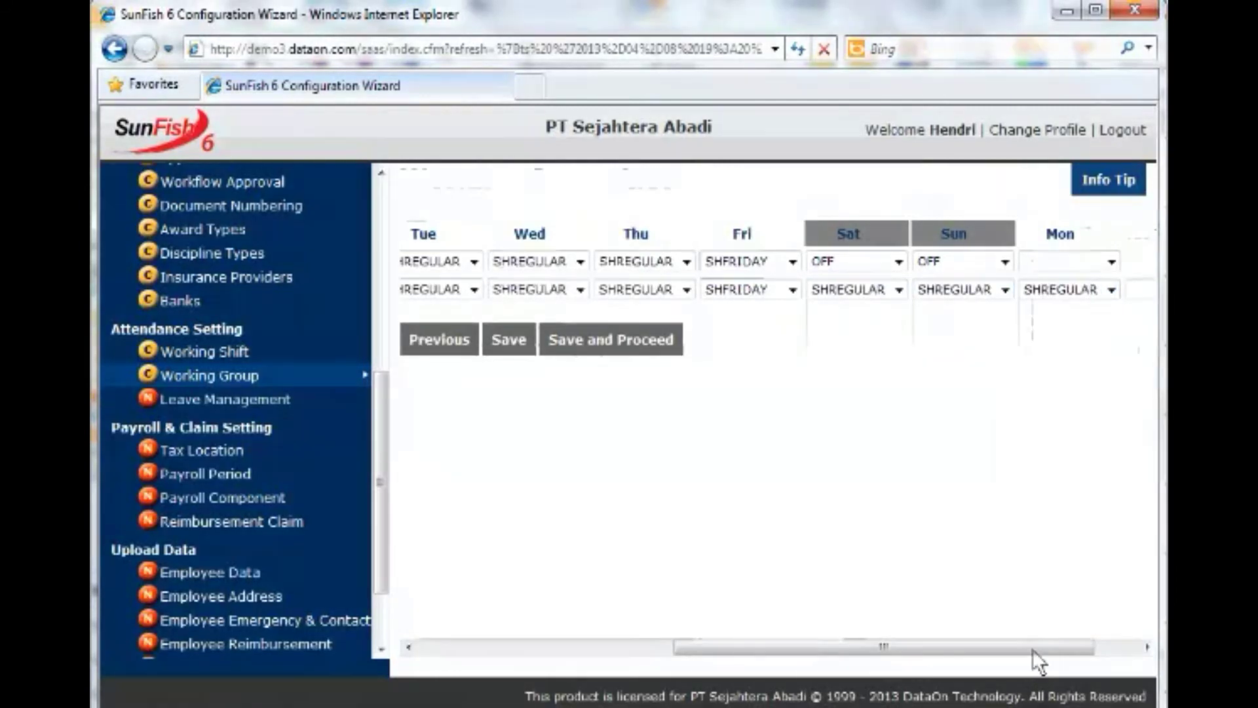
# Set days 9 through 12 of the FIELD pattern to SHREGULAR.
pyautogui.moveTo(1032, 648); pyautogui.dragTo(1089, 647)
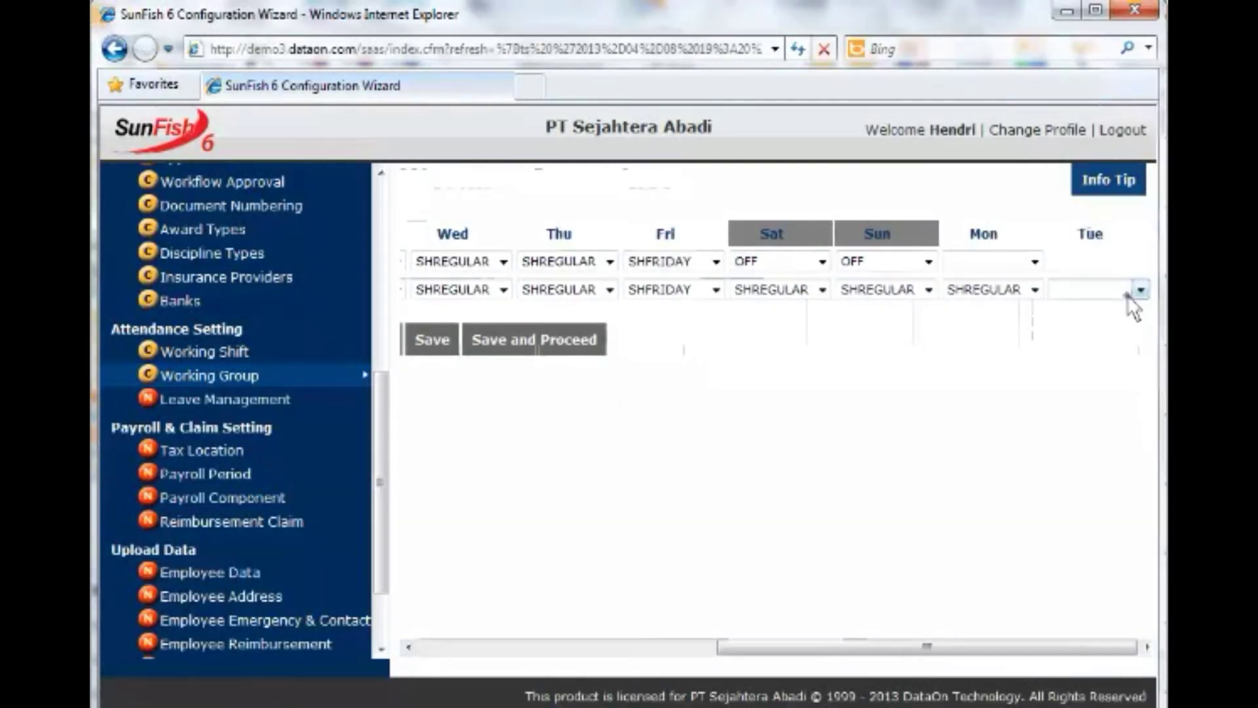
pyautogui.click(1127, 293)
pyautogui.click(1093, 364)
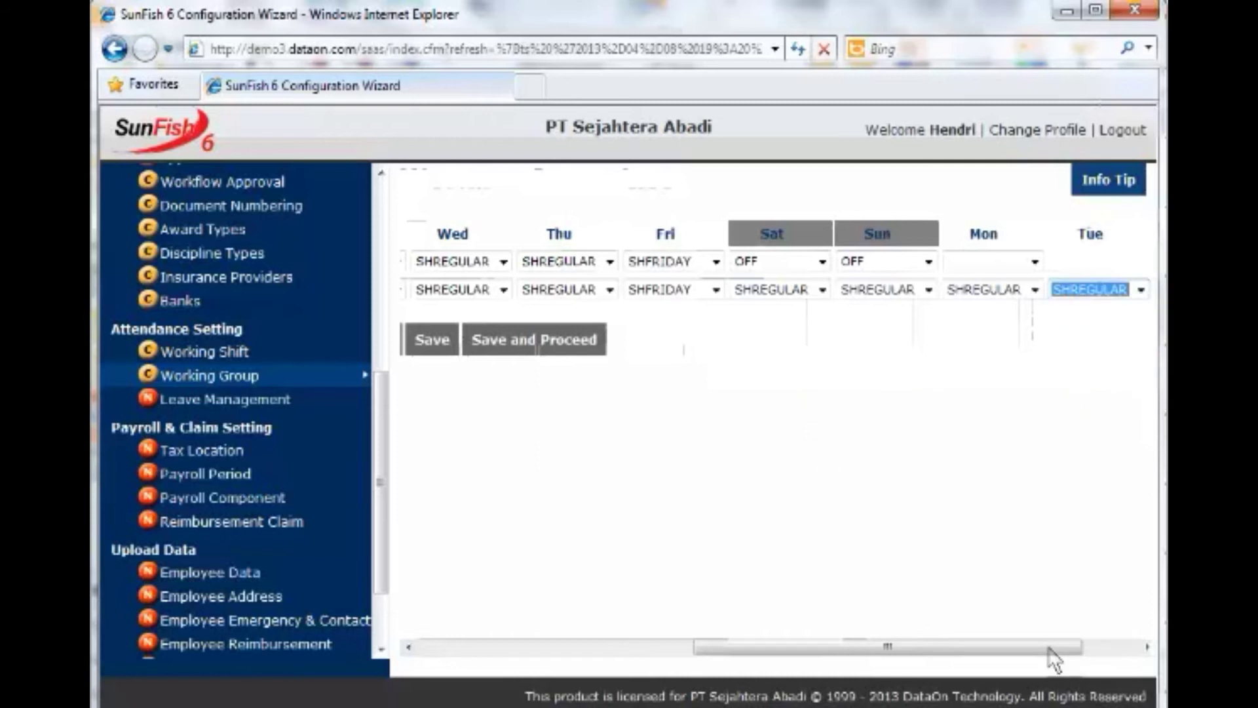
pyautogui.moveTo(1072, 646); pyautogui.dragTo(1104, 647)
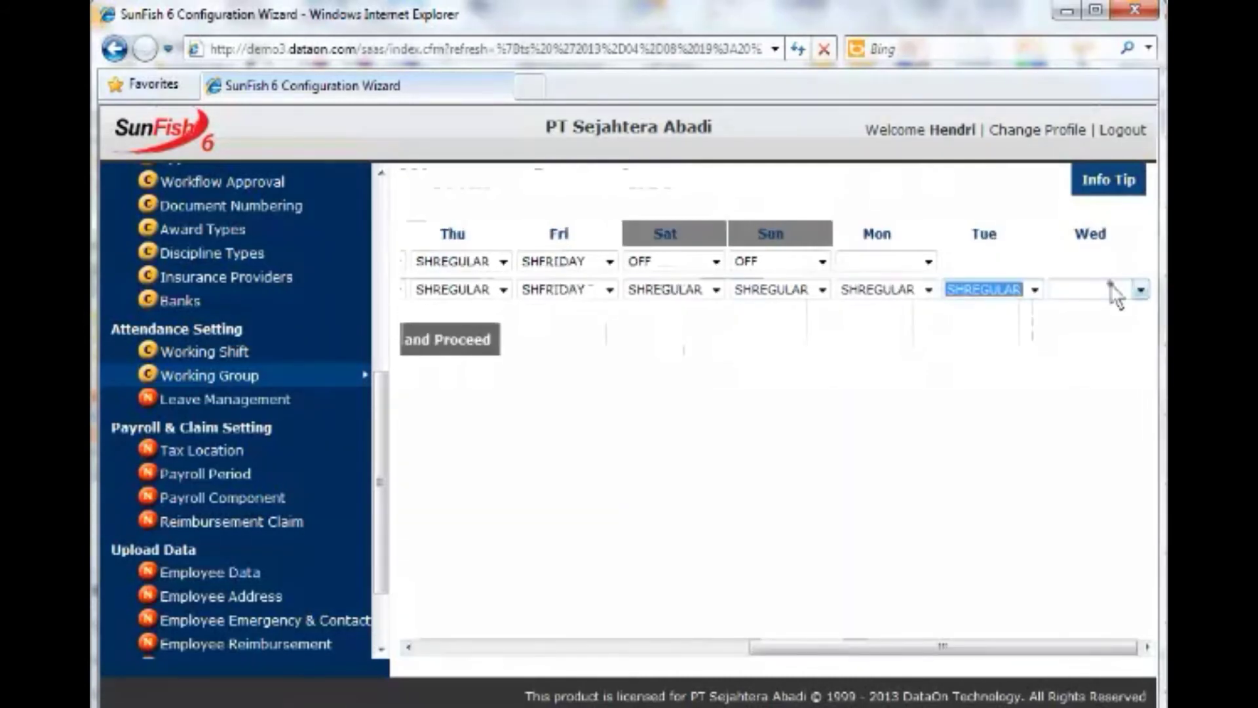
pyautogui.click(1112, 288)
pyautogui.click(1117, 365)
pyautogui.click(1147, 647)
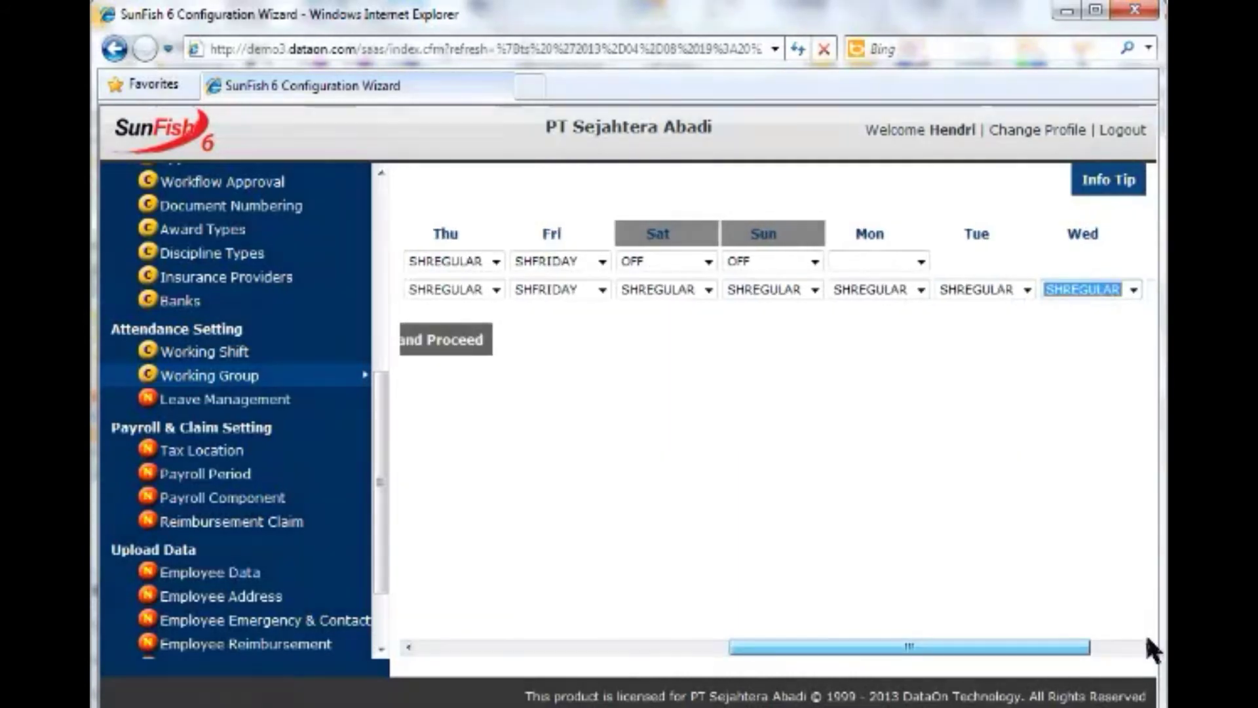
pyautogui.click(1147, 642)
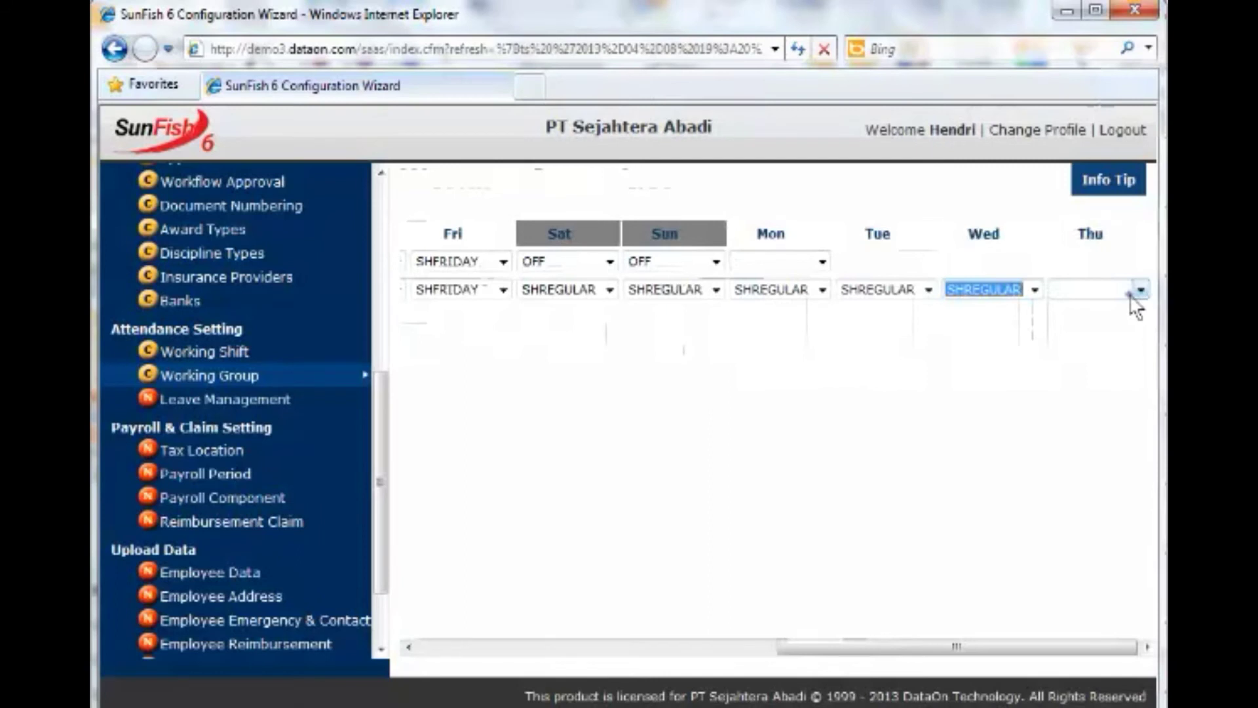
pyautogui.click(1140, 290)
pyautogui.click(1122, 366)
pyautogui.moveTo(1070, 647); pyautogui.dragTo(1095, 647)
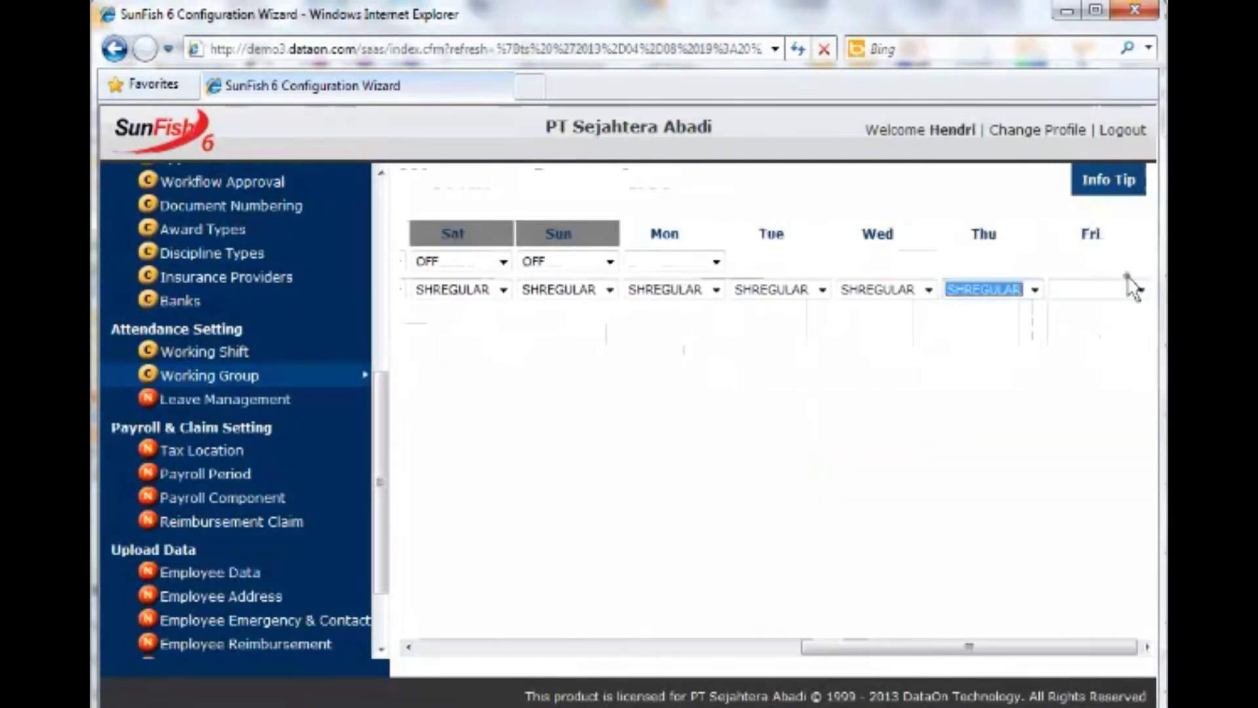
pyautogui.click(1139, 290)
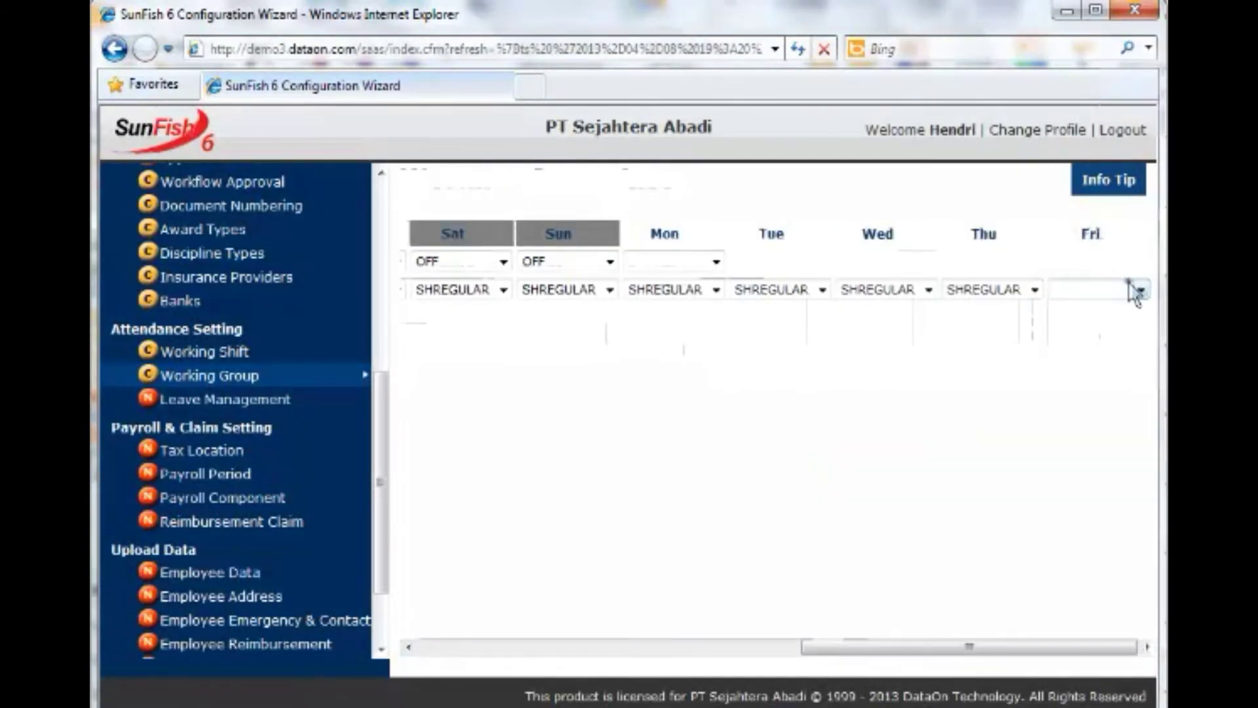
pyautogui.click(1123, 364)
pyautogui.click(1147, 647)
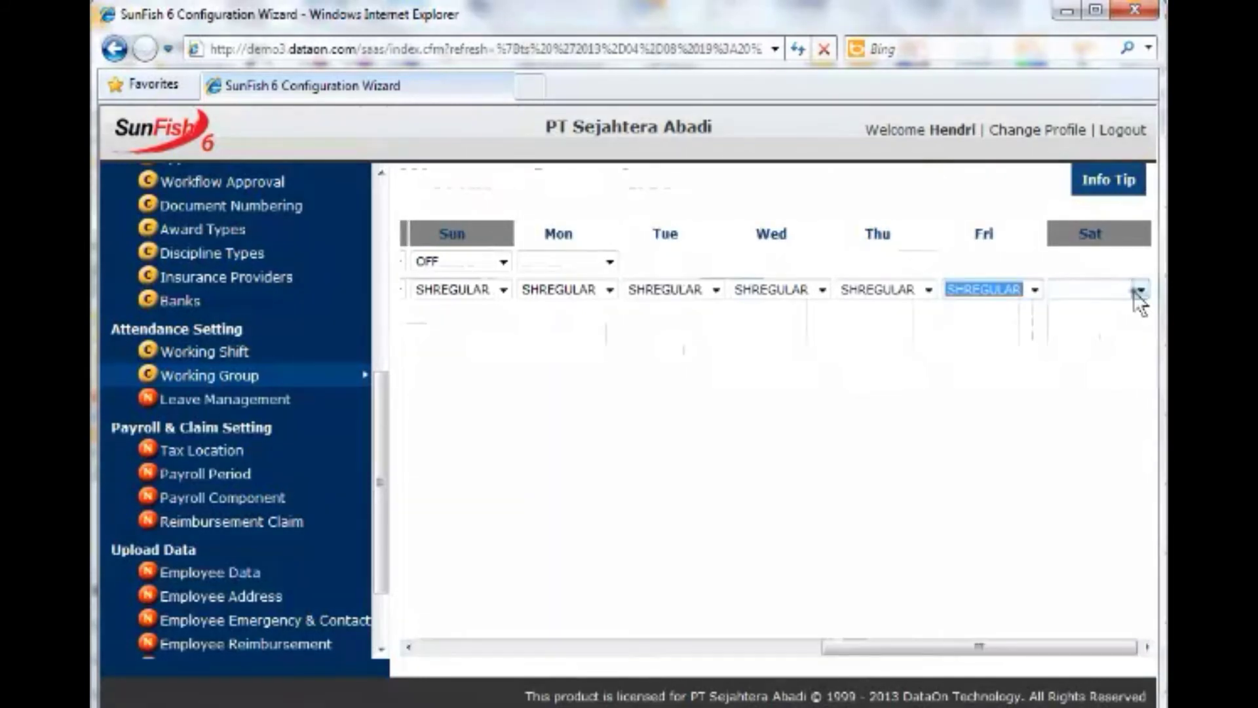
# Set the next Friday to SHFRIDAY, Saturday and Sunday to SHREGULAR, and Monday to OFF.
pyautogui.click(1134, 291)
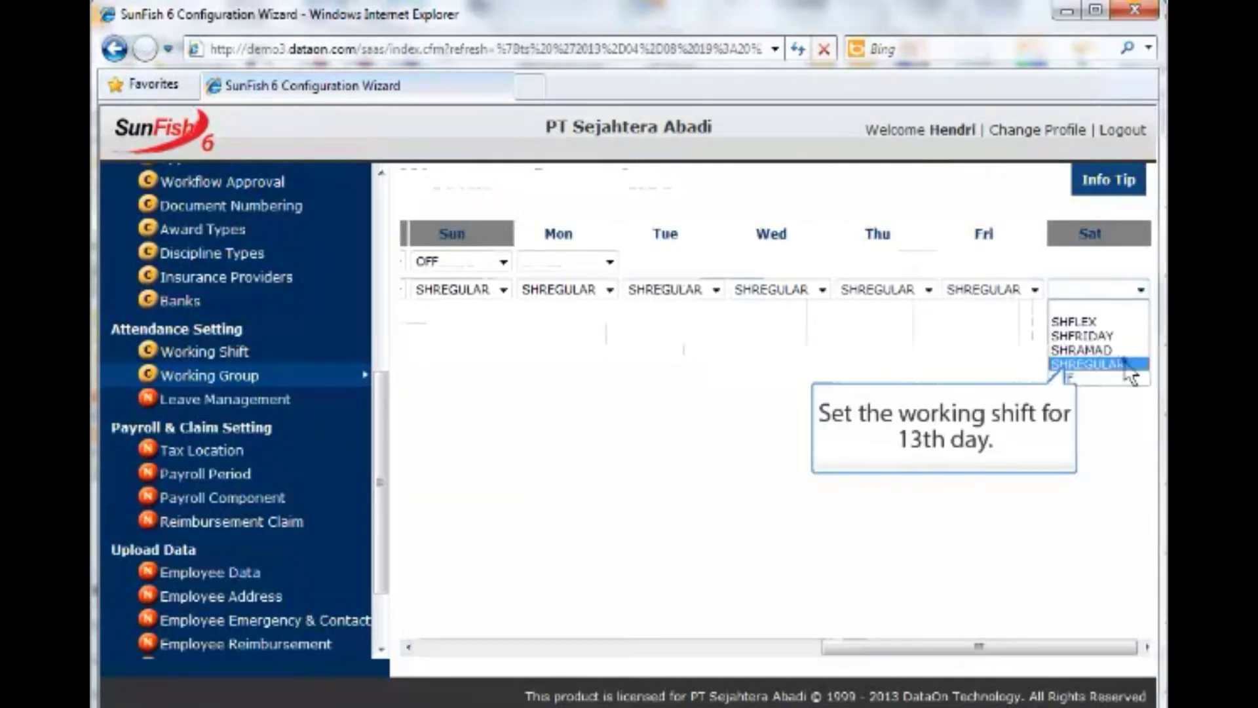
pyautogui.click(1127, 365)
pyautogui.click(1034, 291)
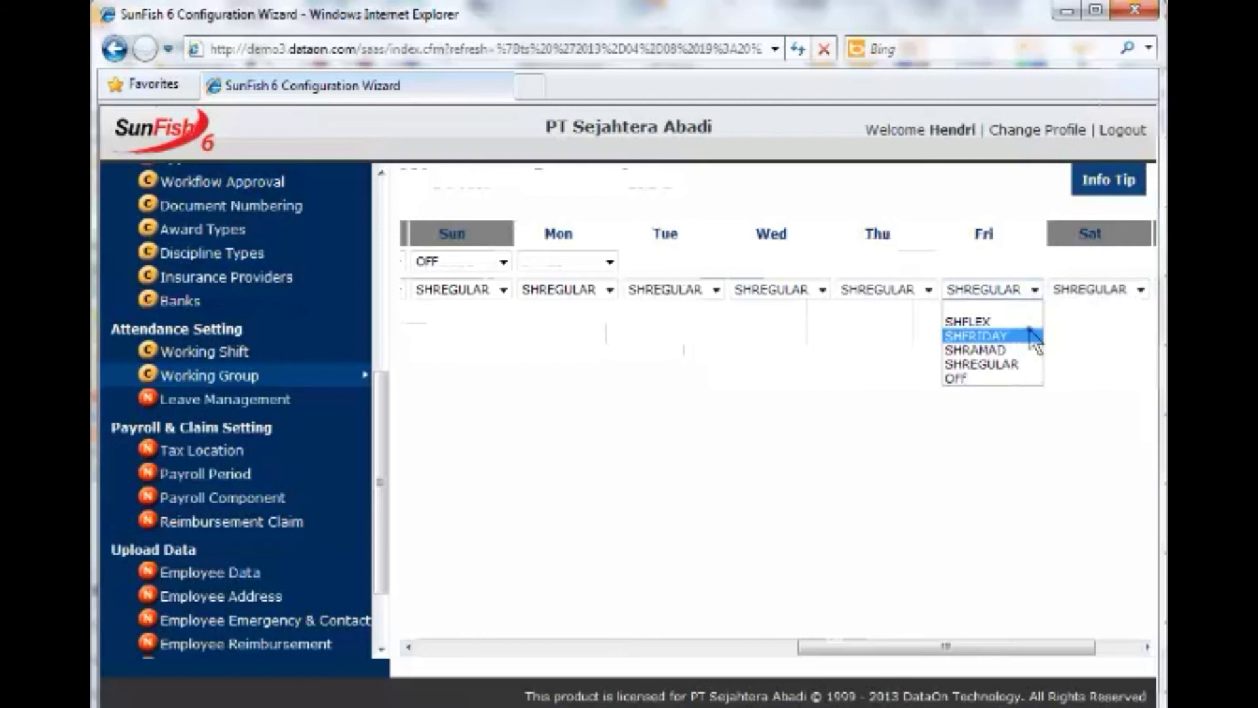
pyautogui.click(1034, 335)
pyautogui.moveTo(1087, 647); pyautogui.dragTo(1129, 647)
pyautogui.click(1138, 291)
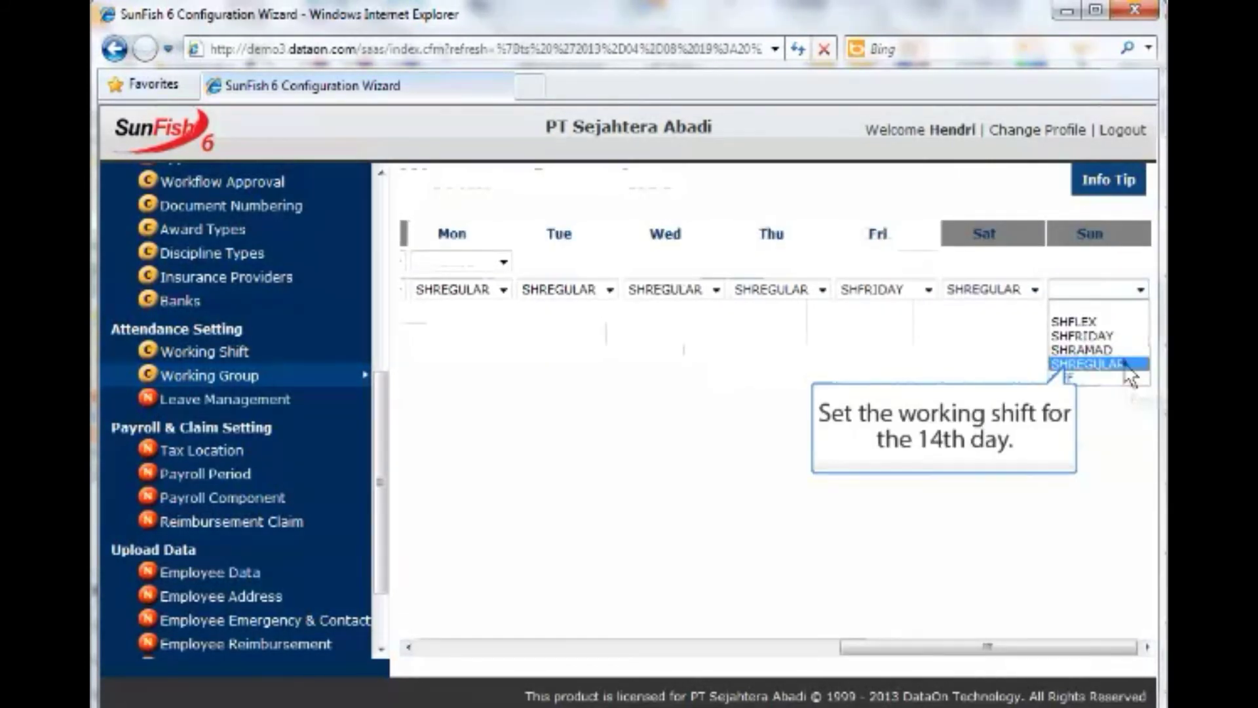
pyautogui.click(1127, 366)
pyautogui.moveTo(1081, 647); pyautogui.dragTo(1122, 648)
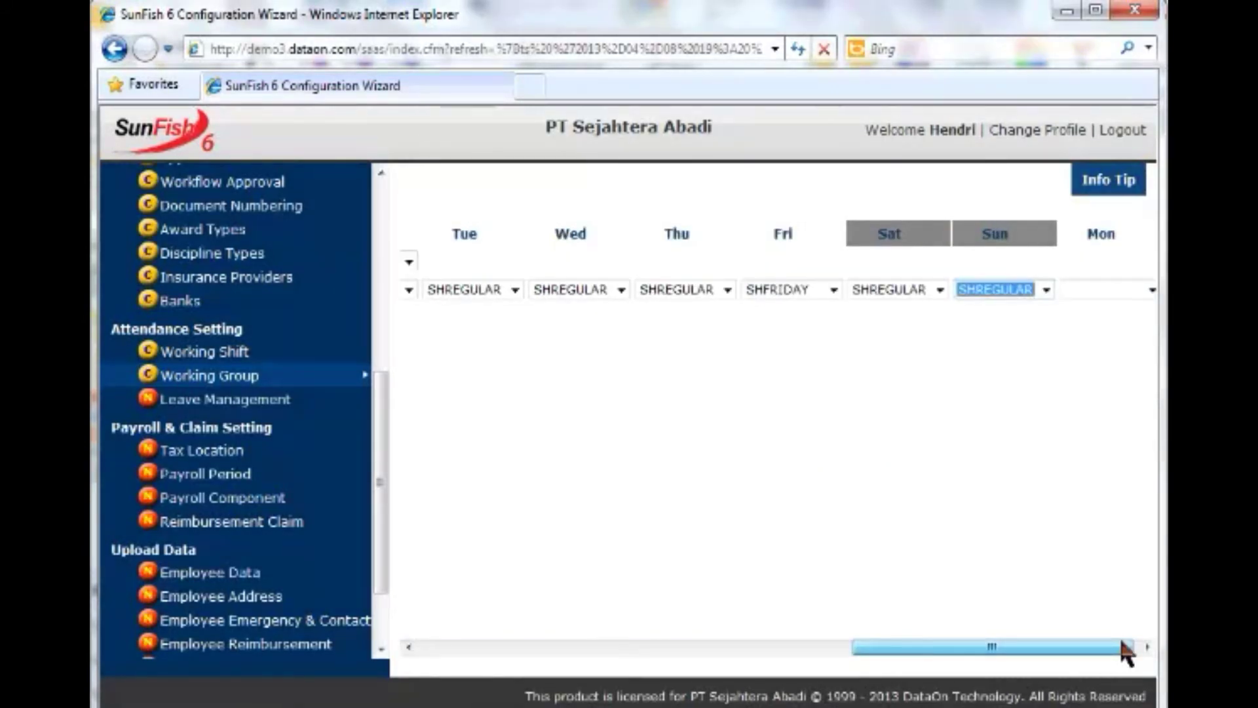
pyautogui.click(1140, 291)
pyautogui.click(1121, 377)
pyautogui.moveTo(1060, 647); pyautogui.dragTo(1137, 633)
pyautogui.click(1139, 290)
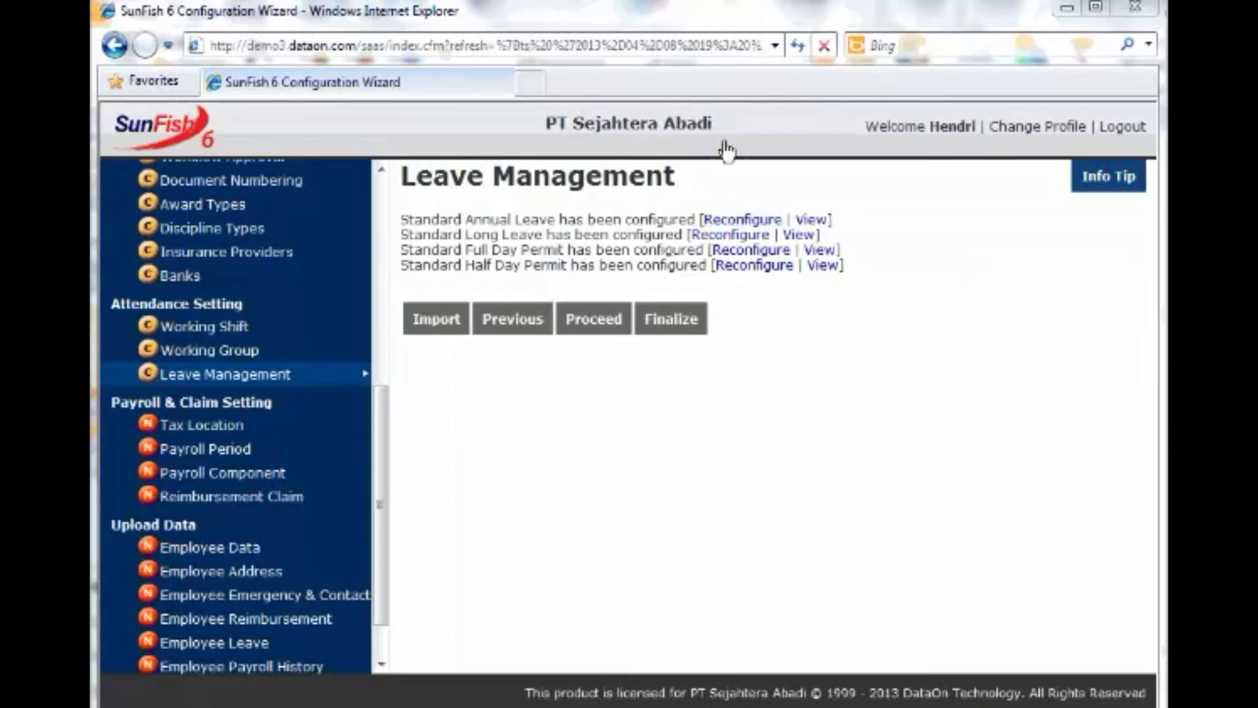
# Give Annual Leave 12 days, Contract II eligibility, a waiting period, and yearly restore.
pyautogui.click(749, 223)
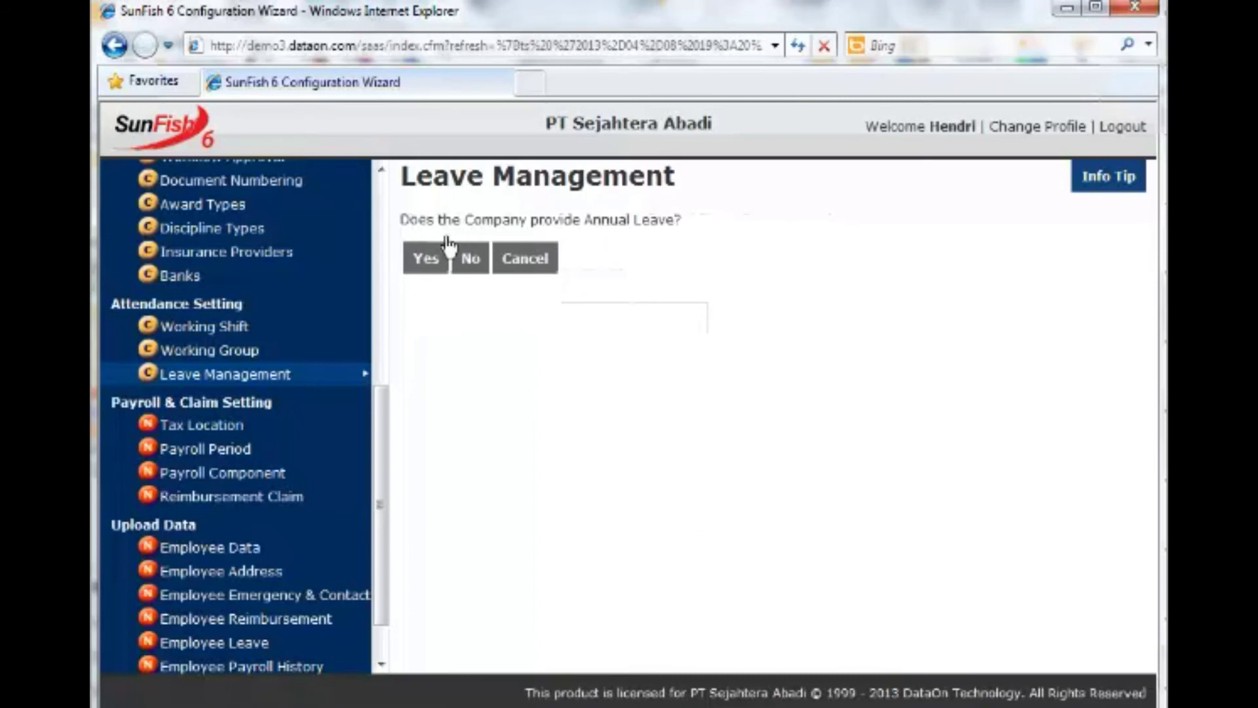
pyautogui.click(412, 262)
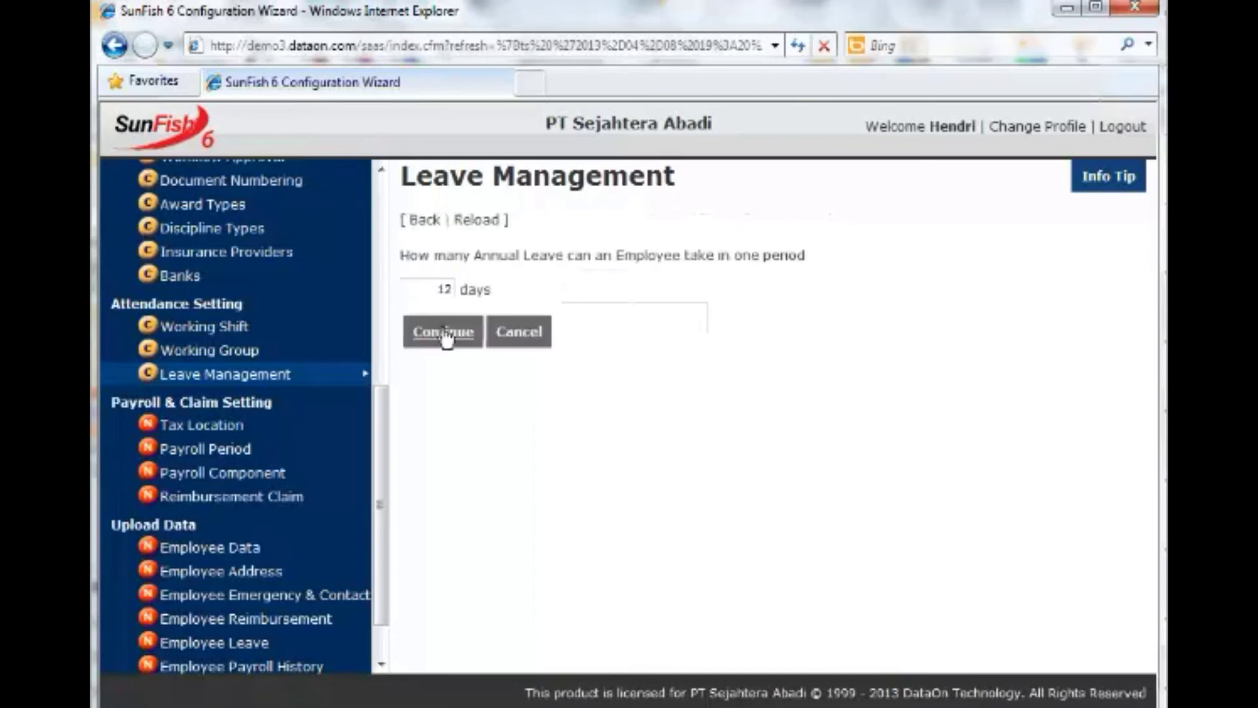
pyautogui.click(442, 332)
pyautogui.click(462, 313)
pyautogui.click(411, 354)
pyautogui.click(441, 437)
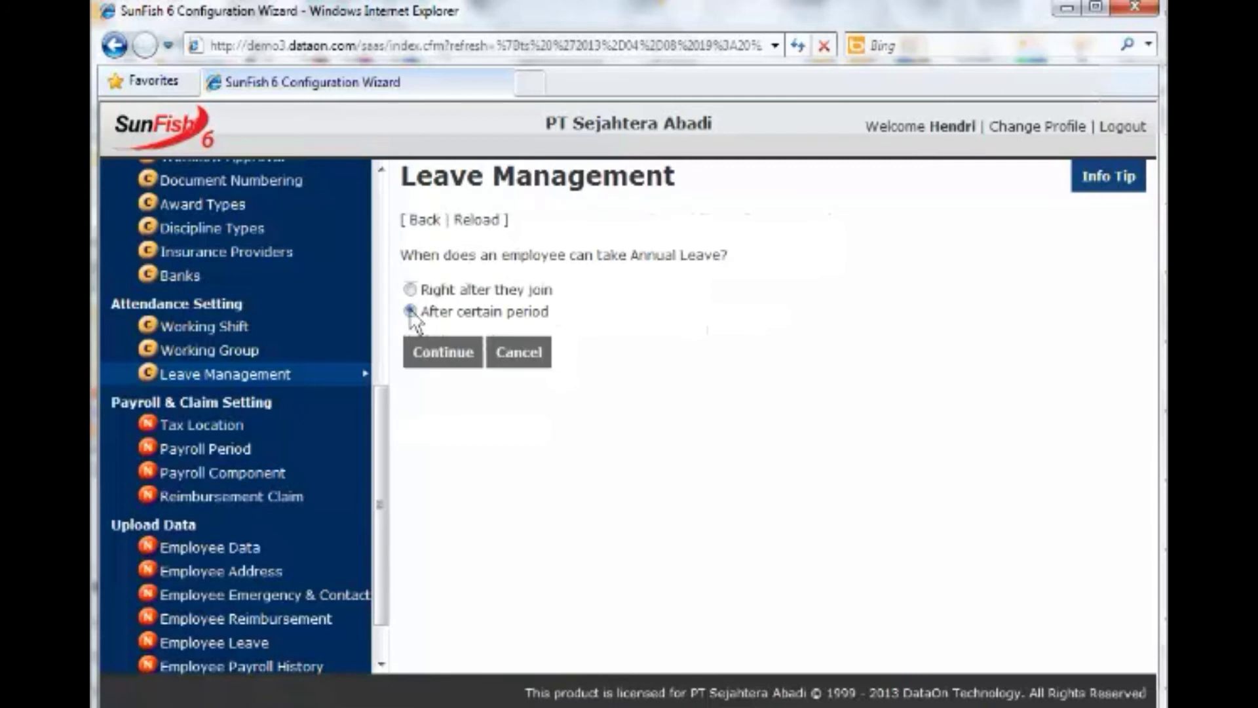
pyautogui.click(410, 312)
pyautogui.click(452, 351)
pyautogui.click(451, 335)
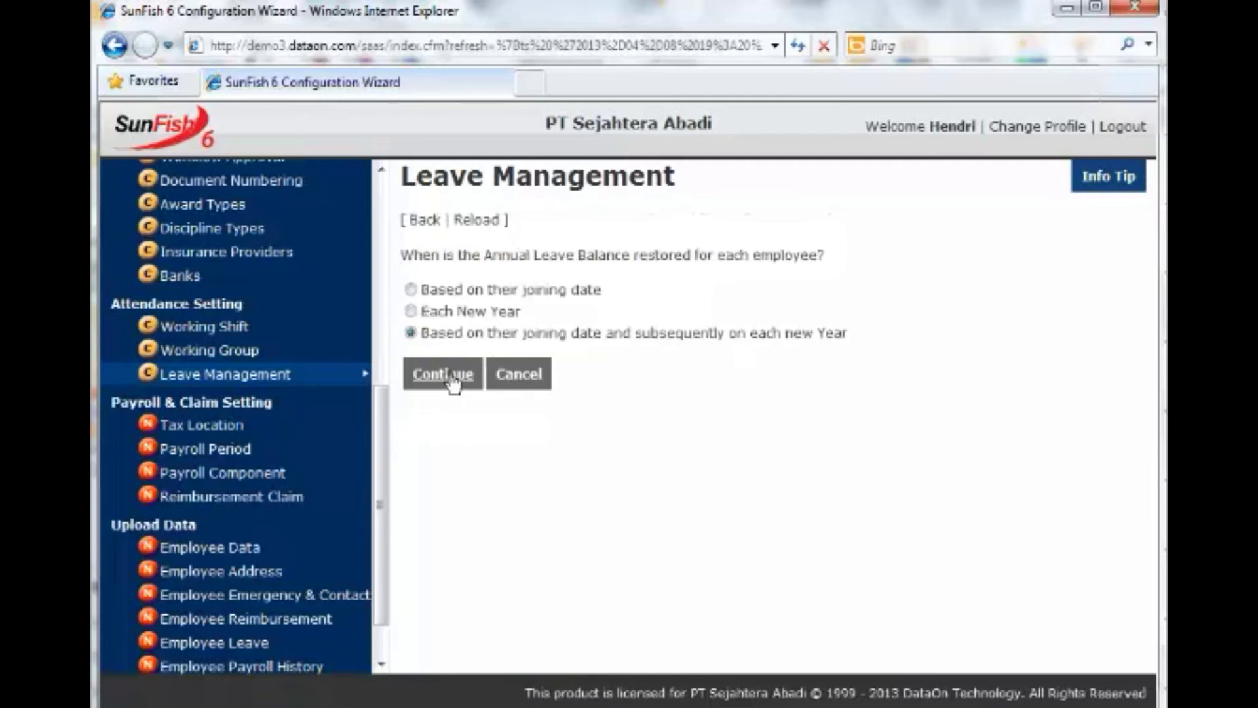
pyautogui.click(450, 378)
# Grant the full balance for 24 months with no carry-over and 7 days notice, then submit.
pyautogui.click(459, 308)
pyautogui.click(442, 331)
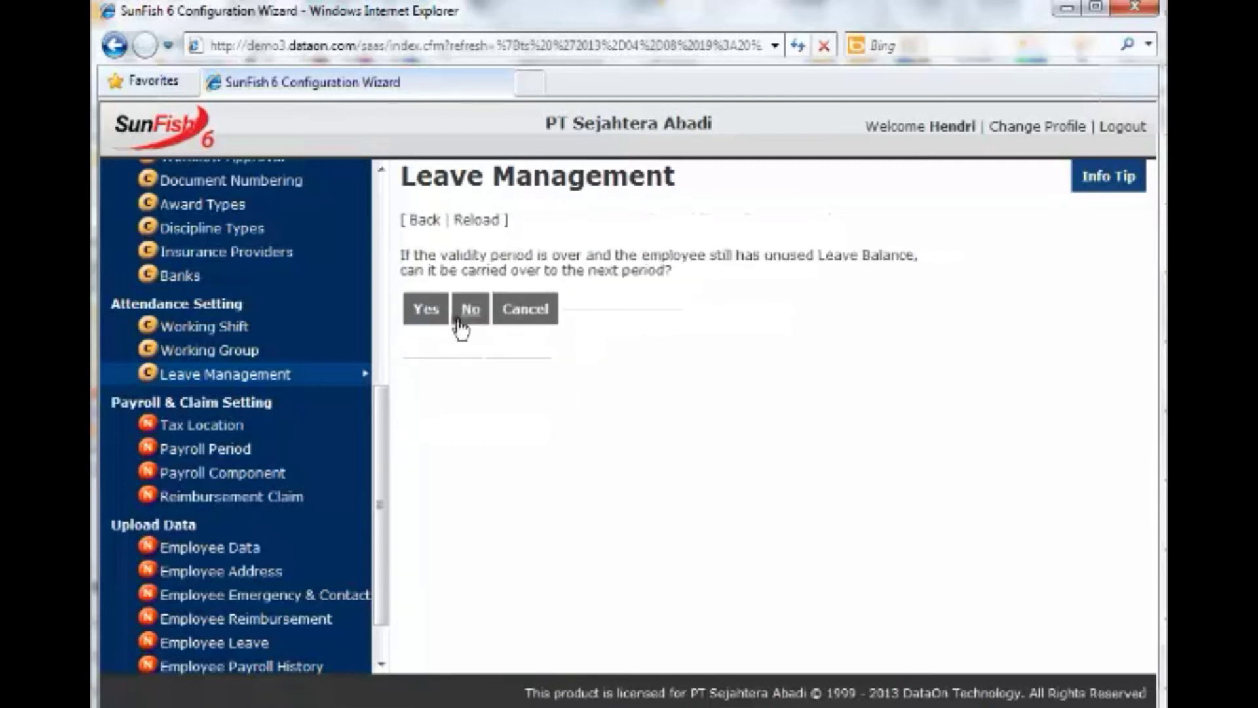
pyautogui.click(466, 318)
pyautogui.click(471, 315)
pyautogui.click(473, 298)
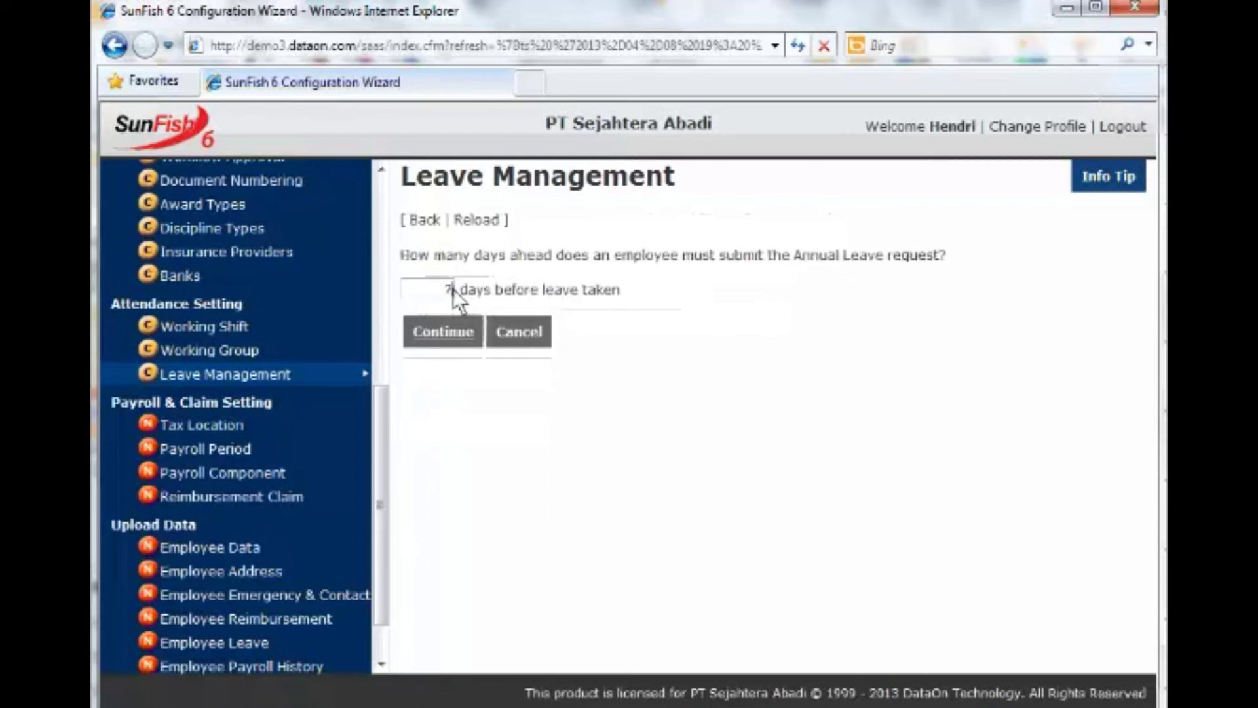
pyautogui.click(443, 334)
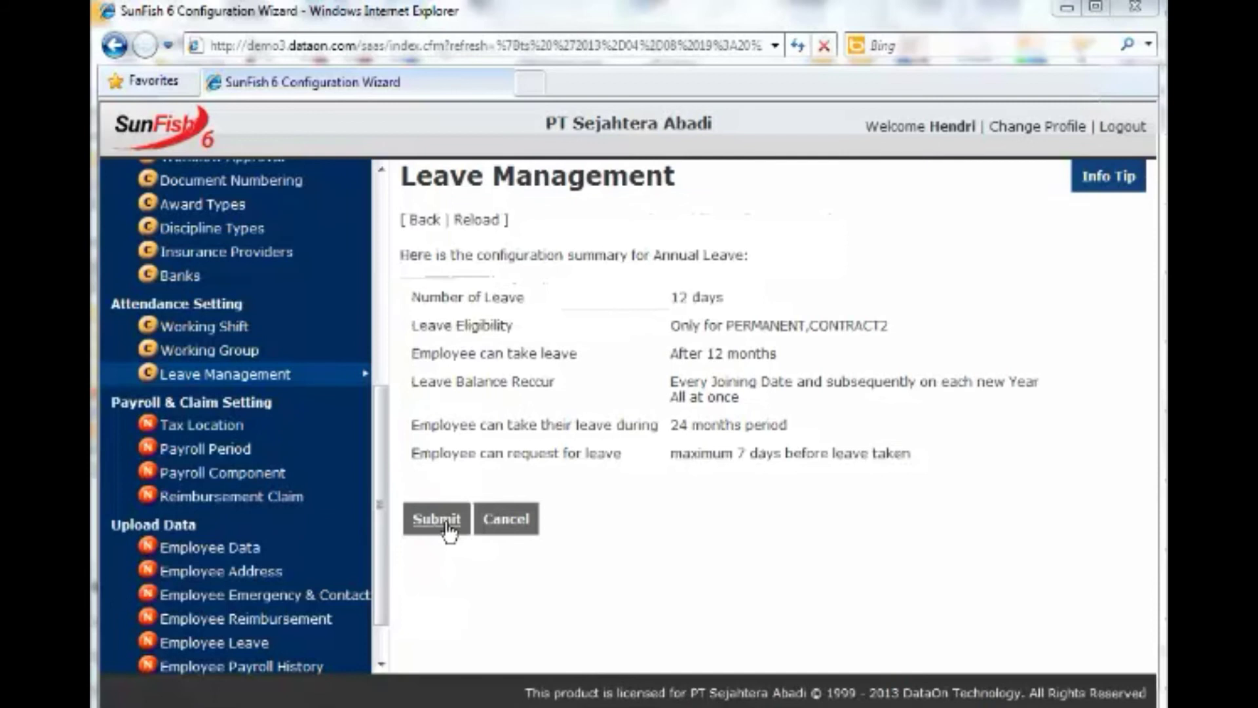
pyautogui.click(449, 521)
pyautogui.click(833, 453)
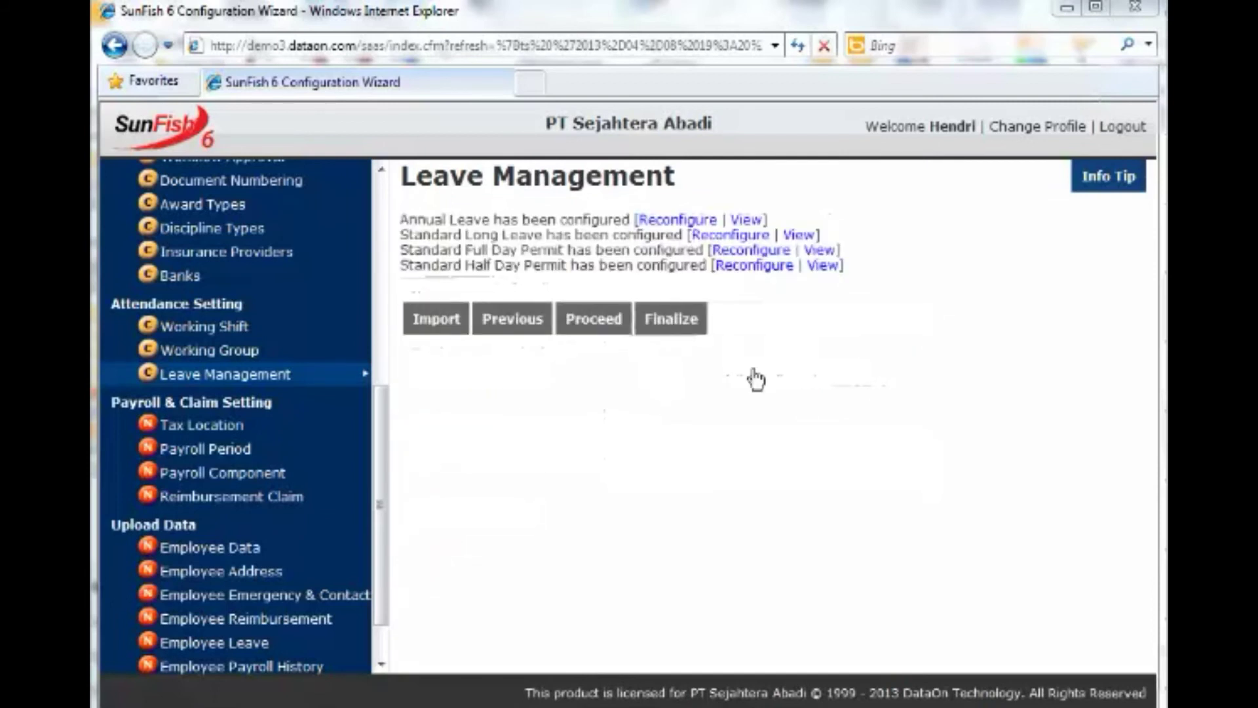
# Set Long Leave to 10 days every 5 years, 60-month validity, no carry-over, 7 days notice.
pyautogui.click(738, 238)
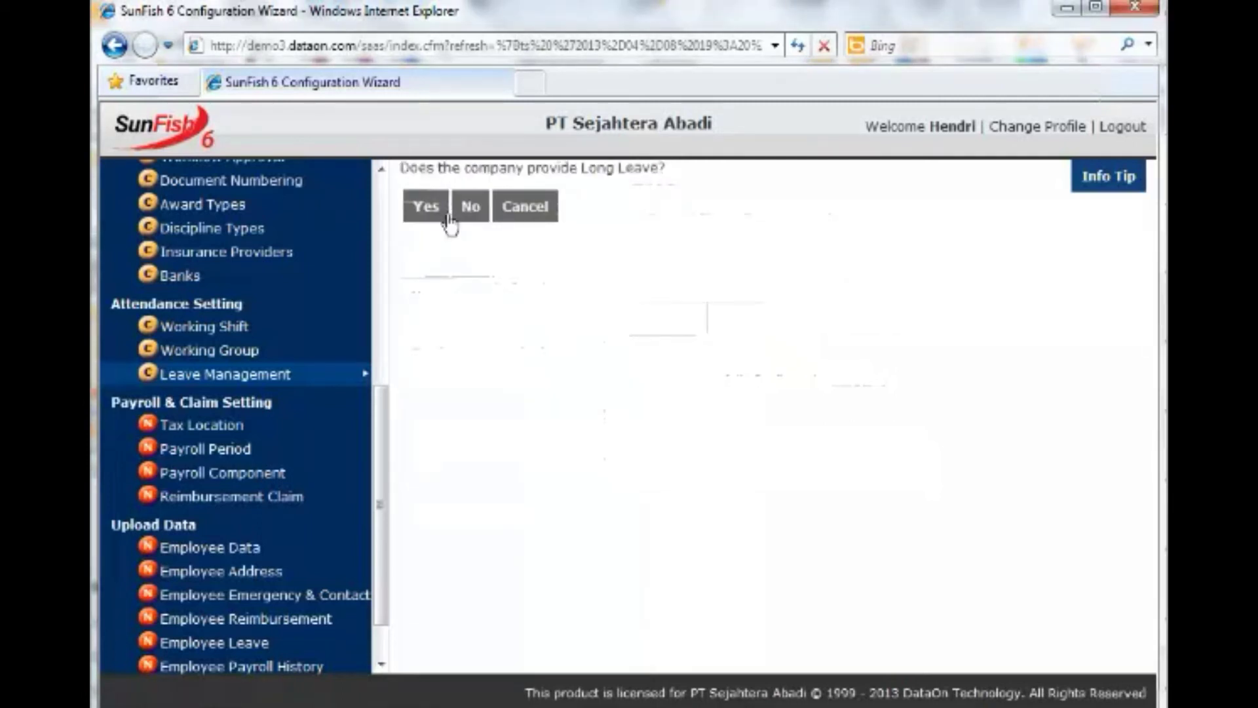
pyautogui.click(426, 207)
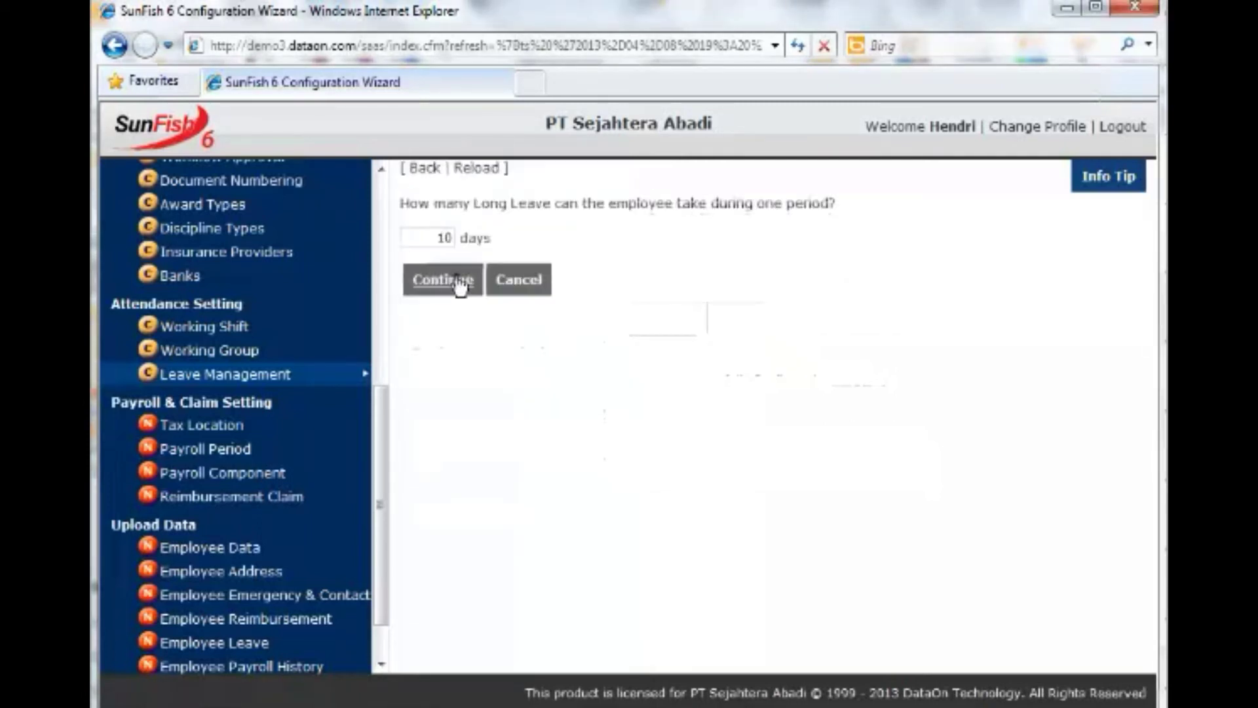
pyautogui.click(460, 283)
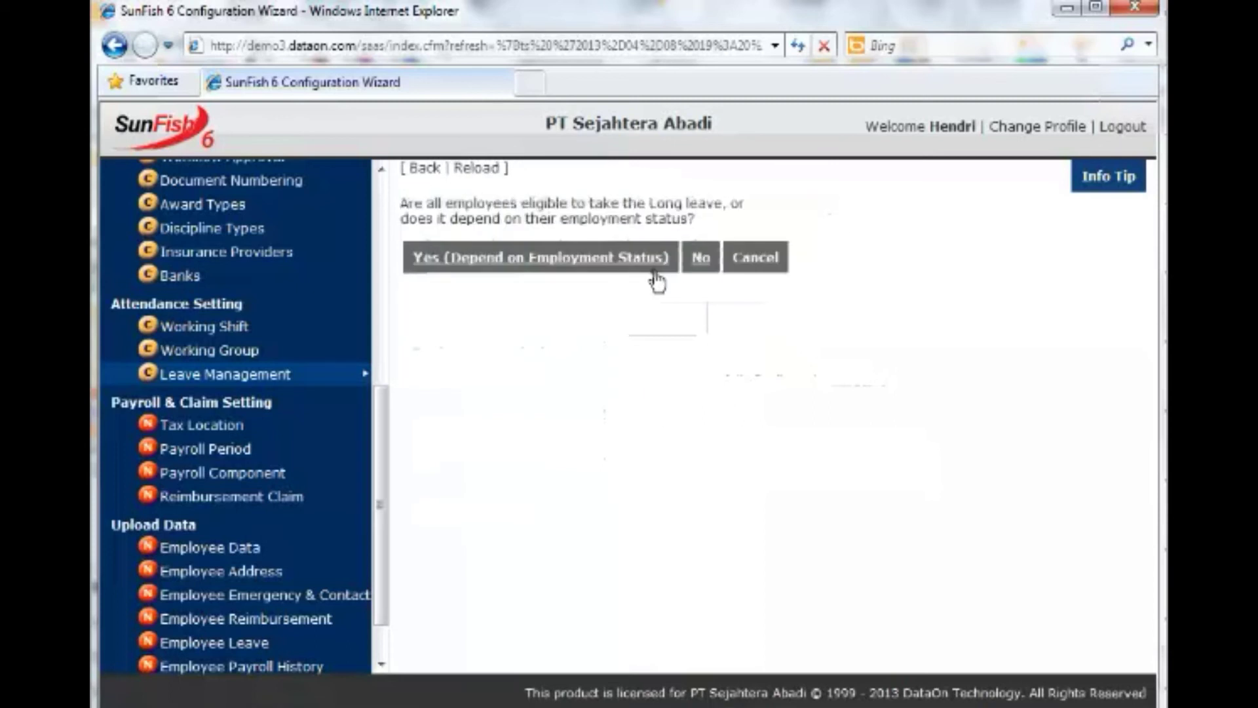
pyautogui.click(654, 270)
pyautogui.click(441, 379)
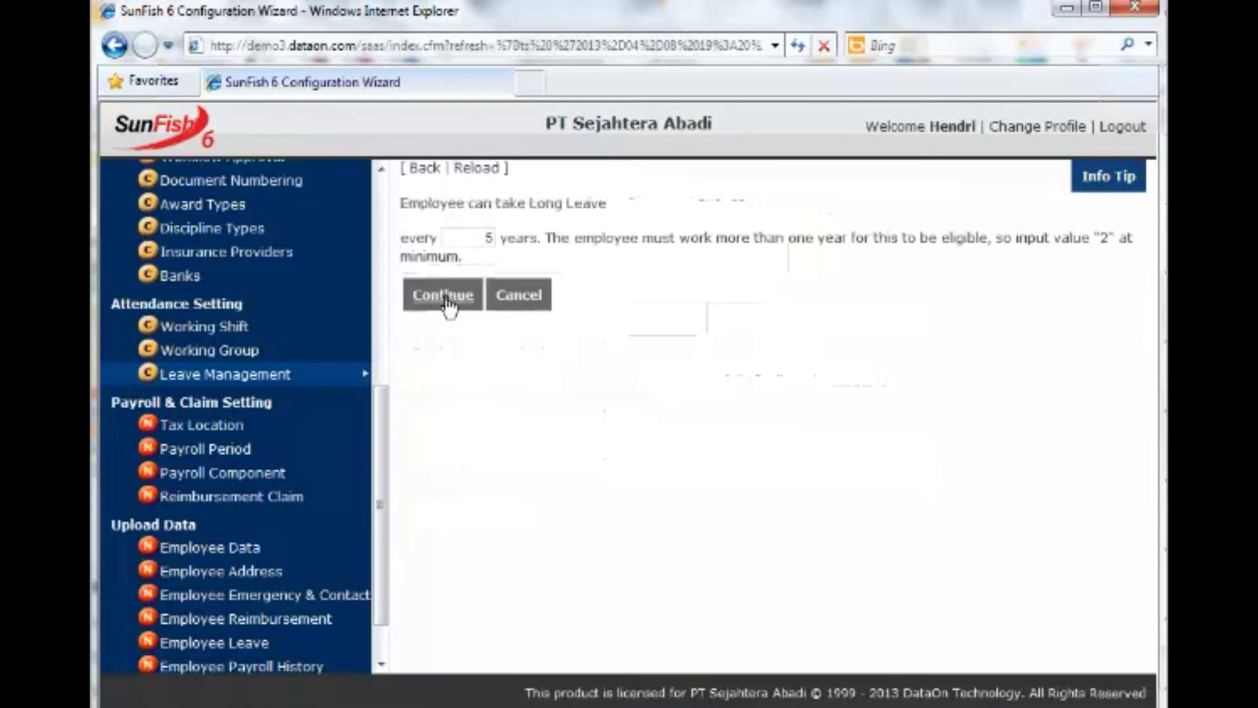
pyautogui.click(446, 298)
pyautogui.click(442, 284)
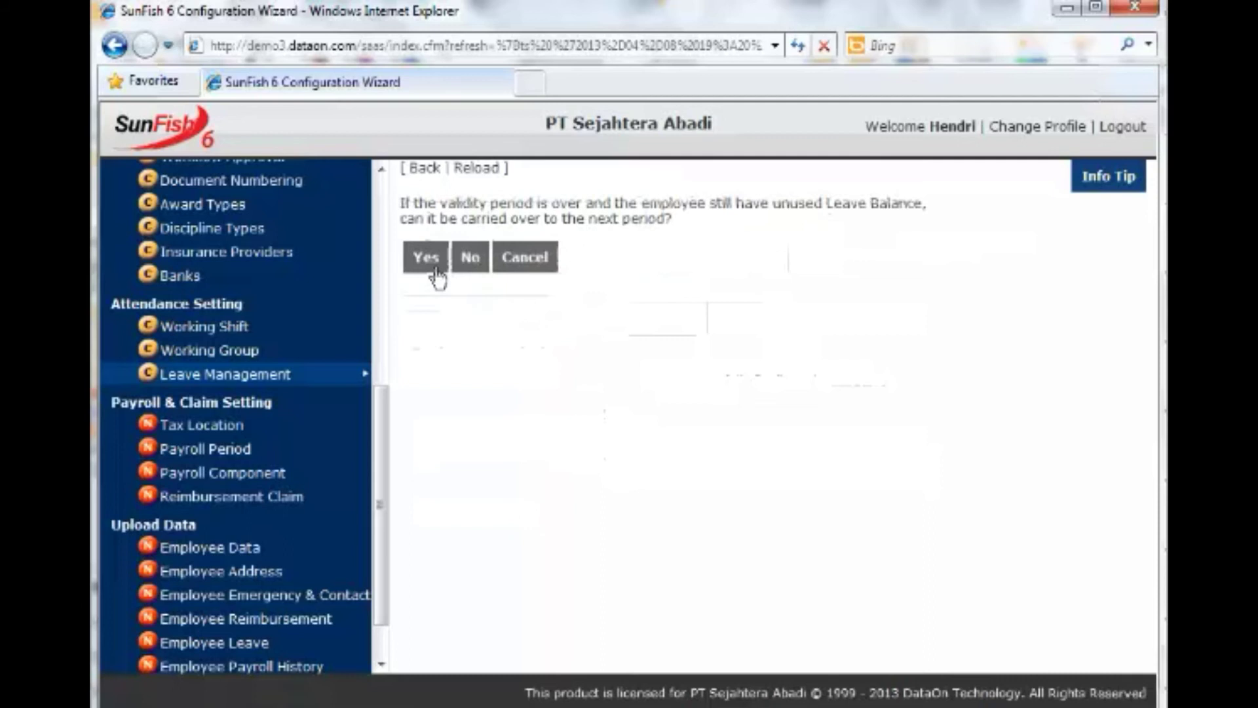
pyautogui.click(463, 269)
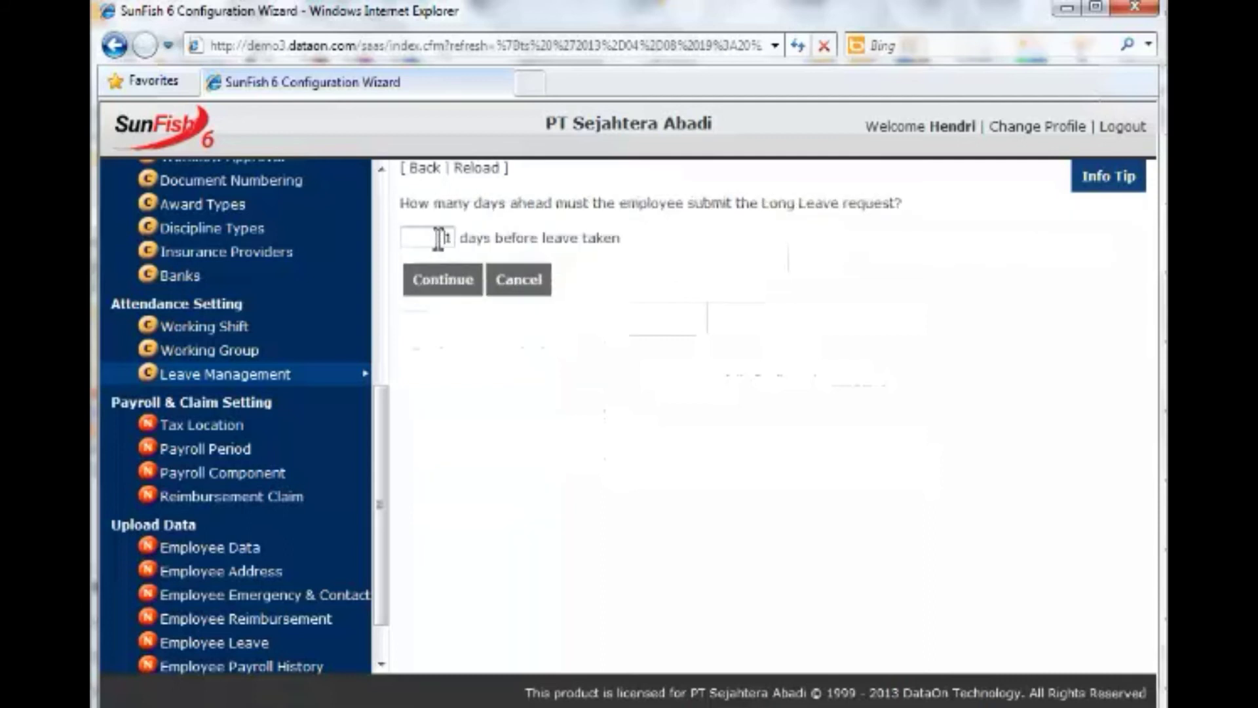
pyautogui.write('7')
pyautogui.click(435, 282)
pyautogui.click(432, 451)
pyautogui.press('Return')
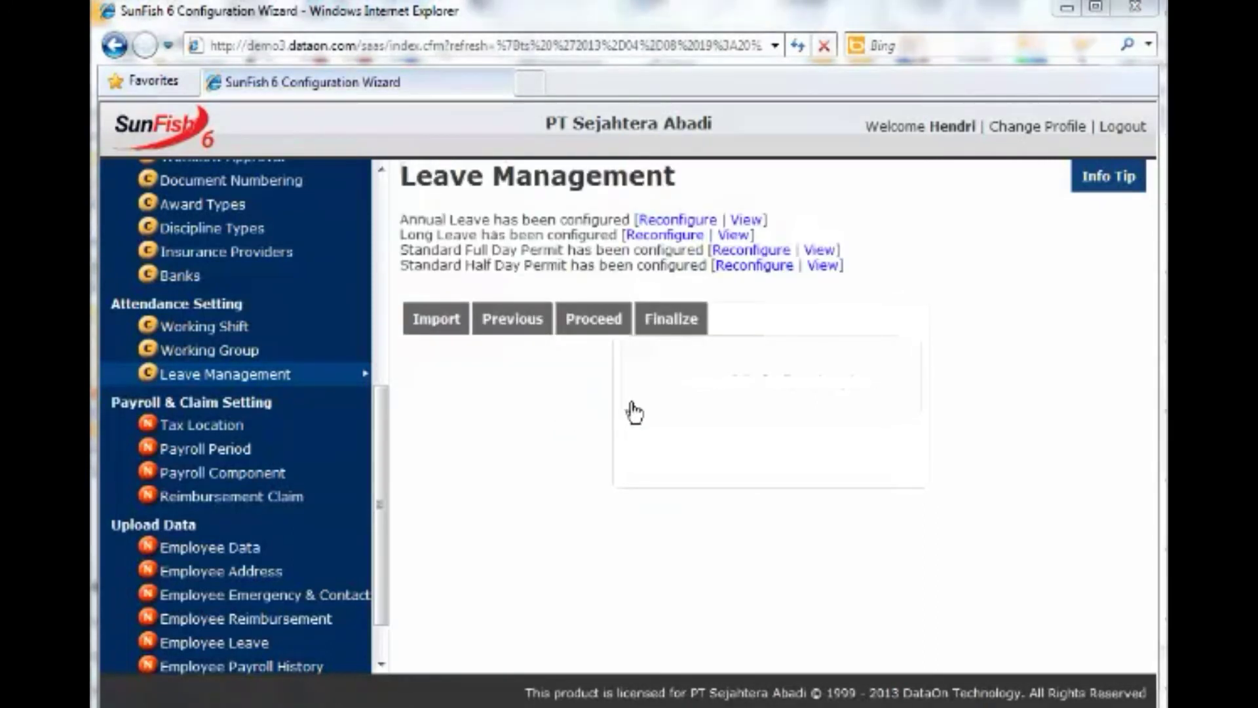
# Add permit PLG.Pilgrim with 40 days to the full-day permit list and save.
pyautogui.click(759, 251)
pyautogui.write('PLG.Pilgrim')
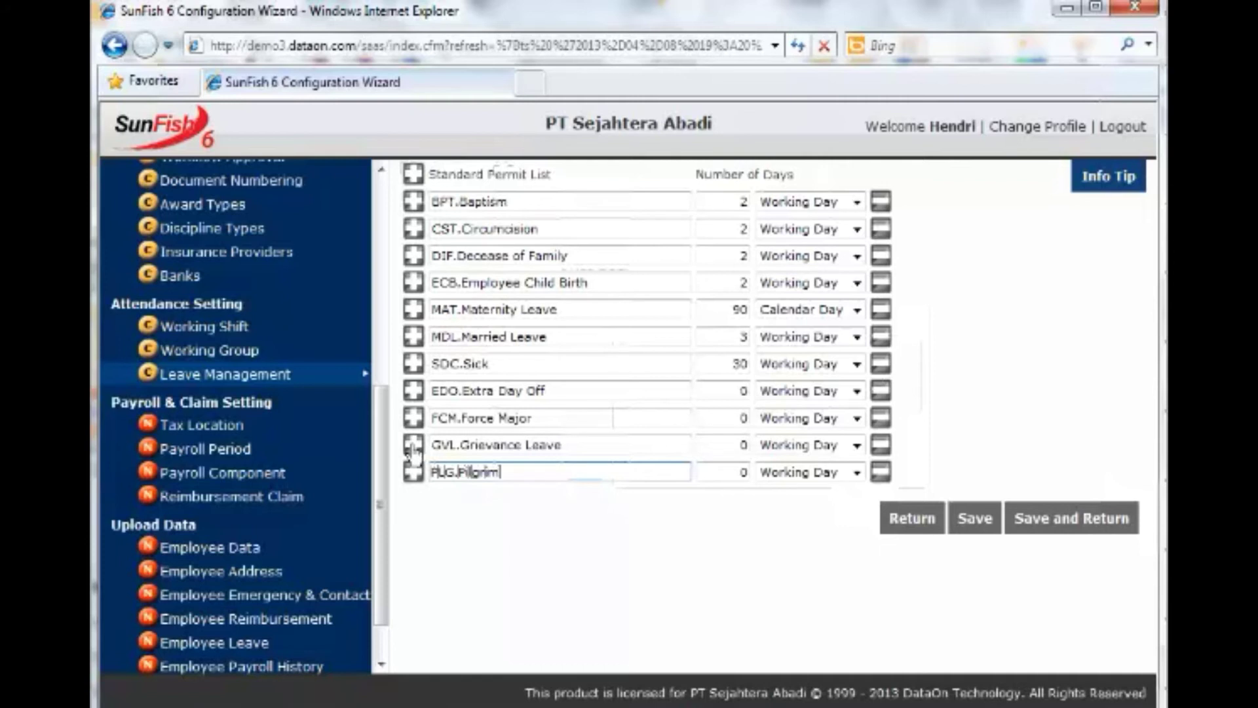
pyautogui.click(741, 474)
pyautogui.write('40')
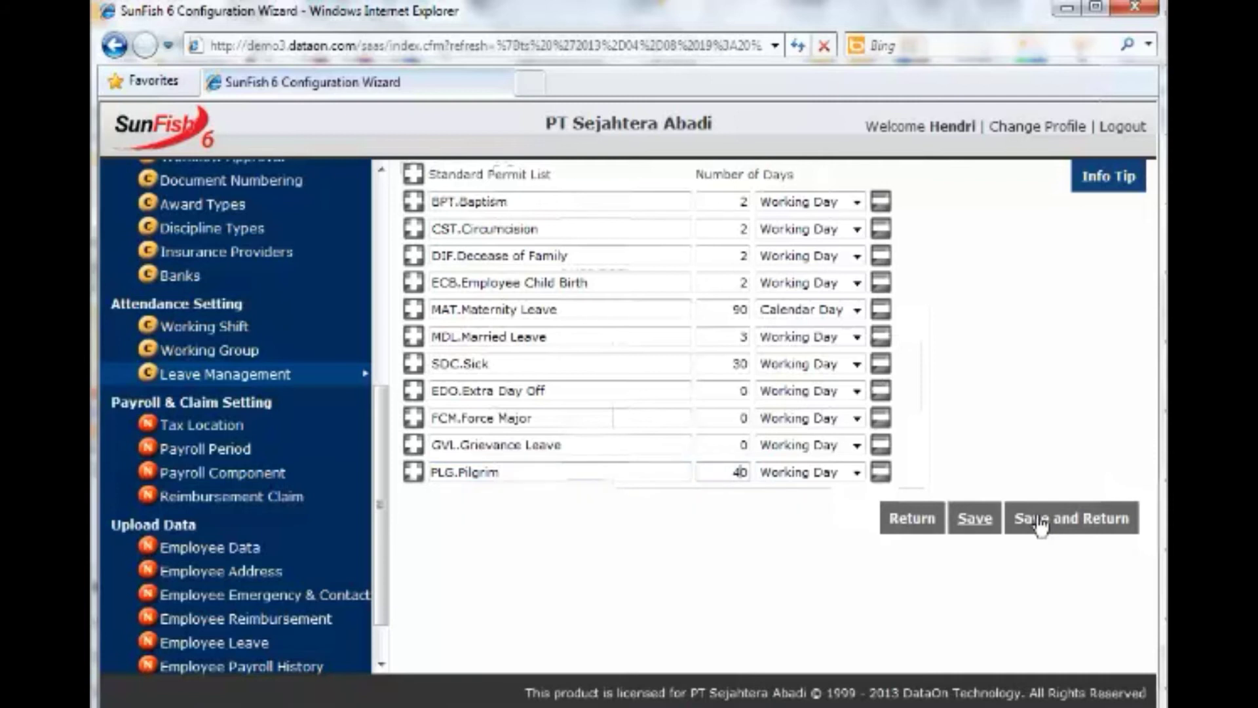
pyautogui.click(1040, 524)
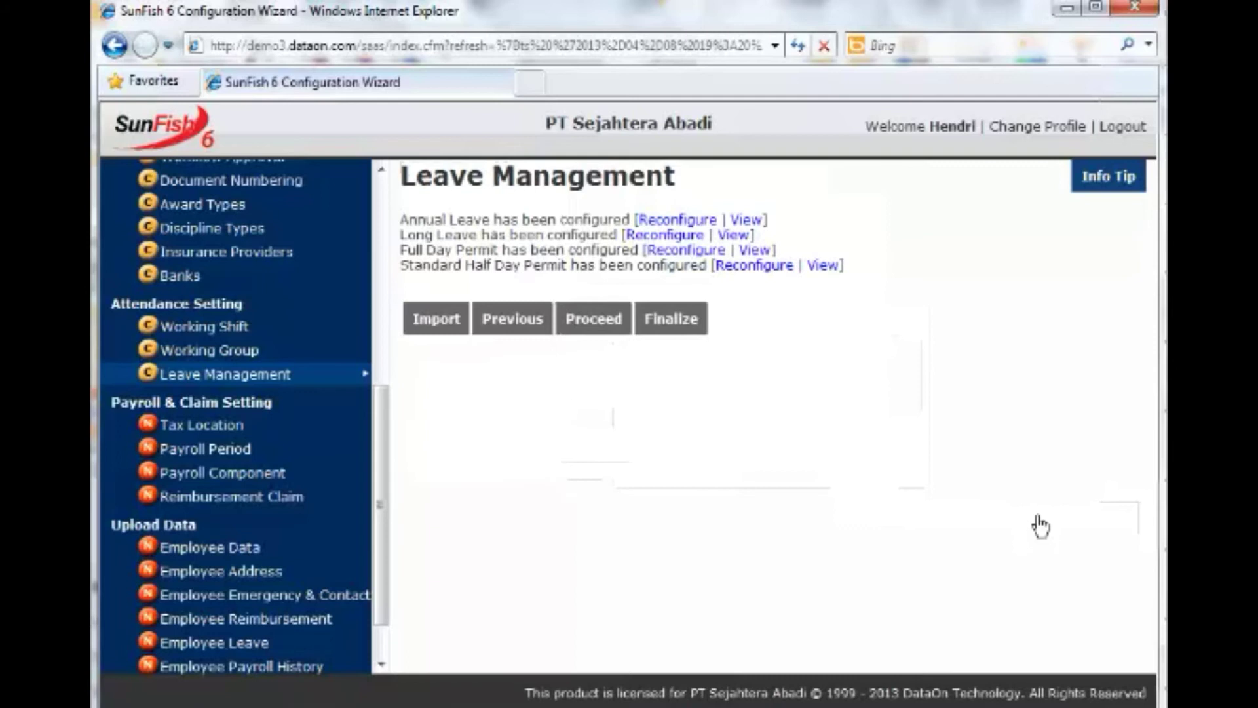
# Set the Personal Permit for all employees from joining, no back-dating, 1 day notice, and submit.
pyautogui.click(753, 267)
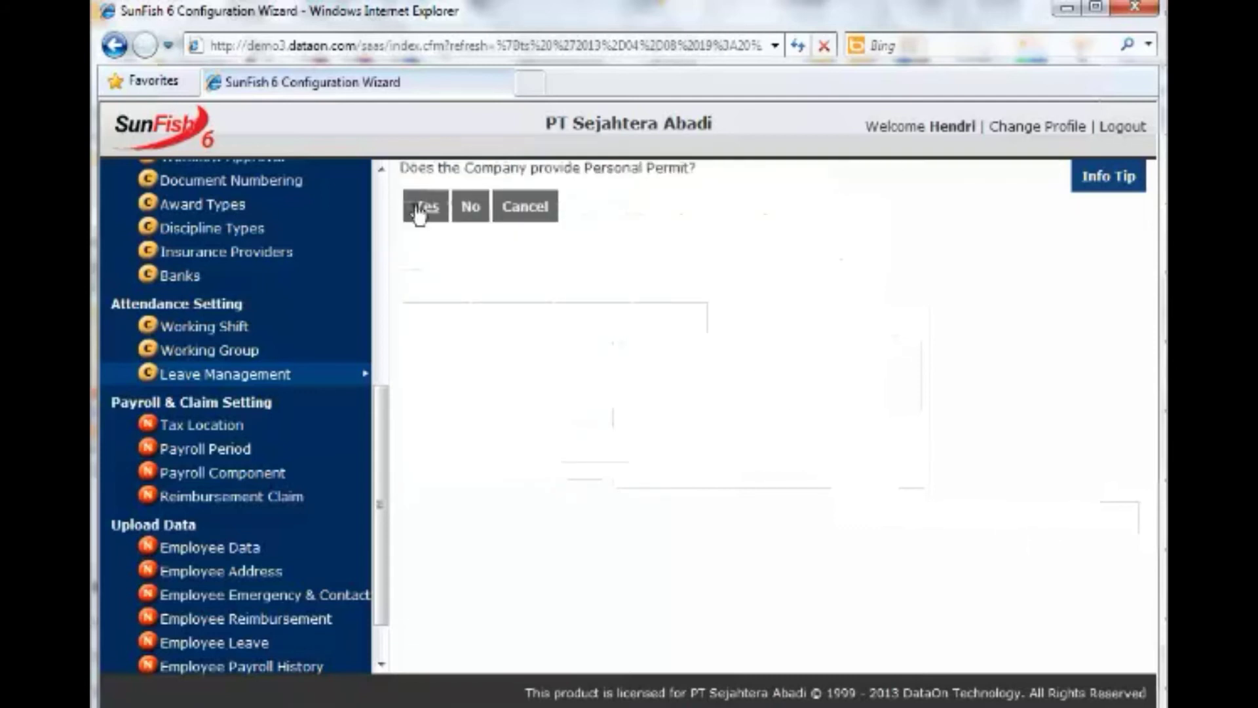
pyautogui.click(417, 208)
pyautogui.click(699, 262)
pyautogui.click(445, 316)
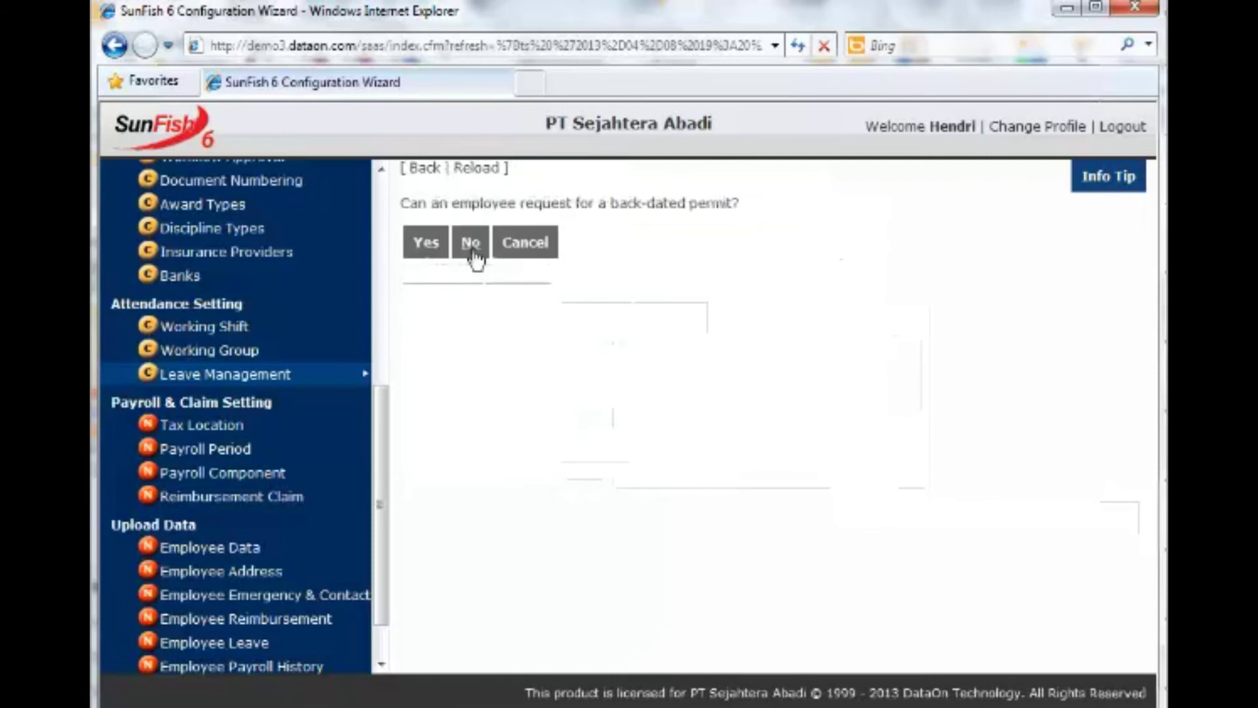
pyautogui.click(471, 243)
pyautogui.click(452, 239)
pyautogui.write('1')
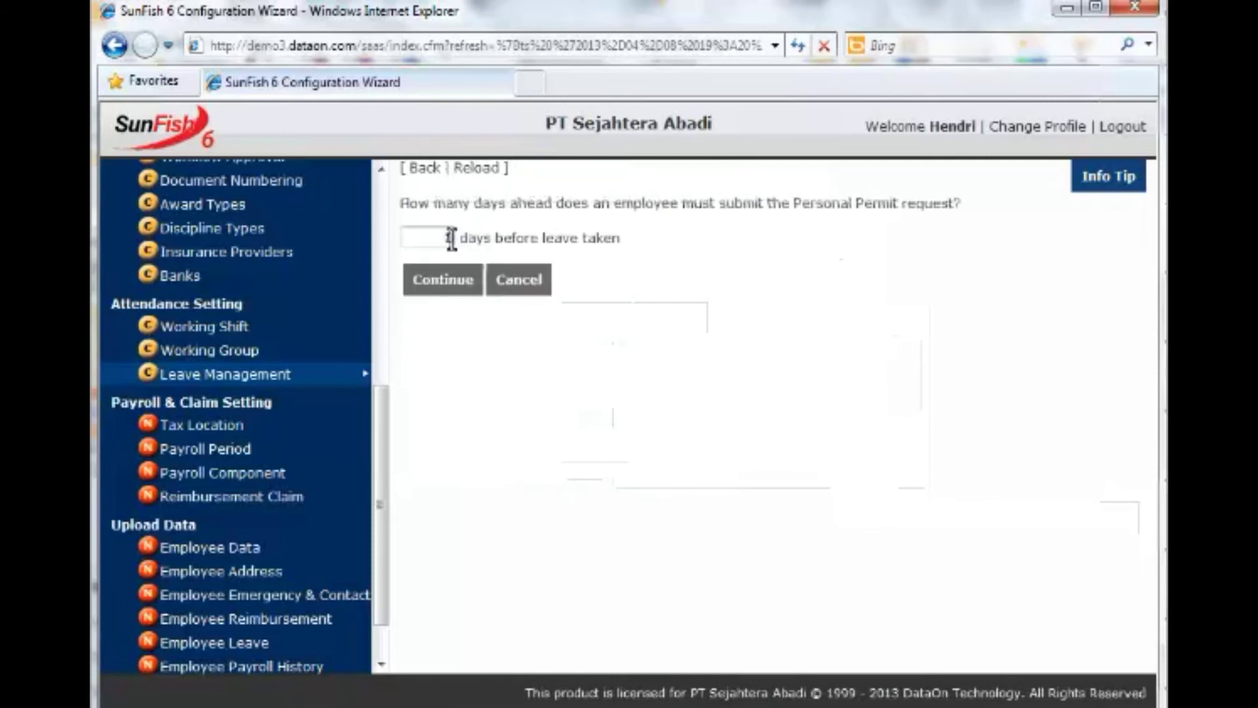
pyautogui.click(440, 281)
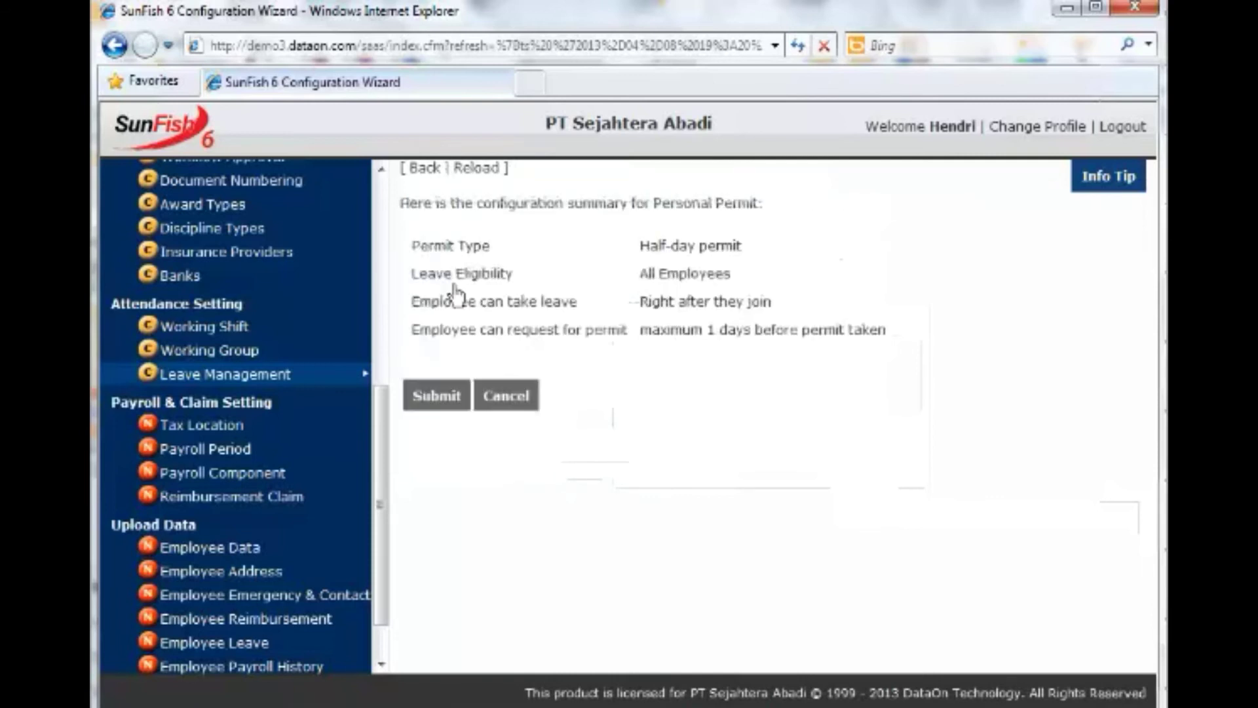
pyautogui.click(439, 397)
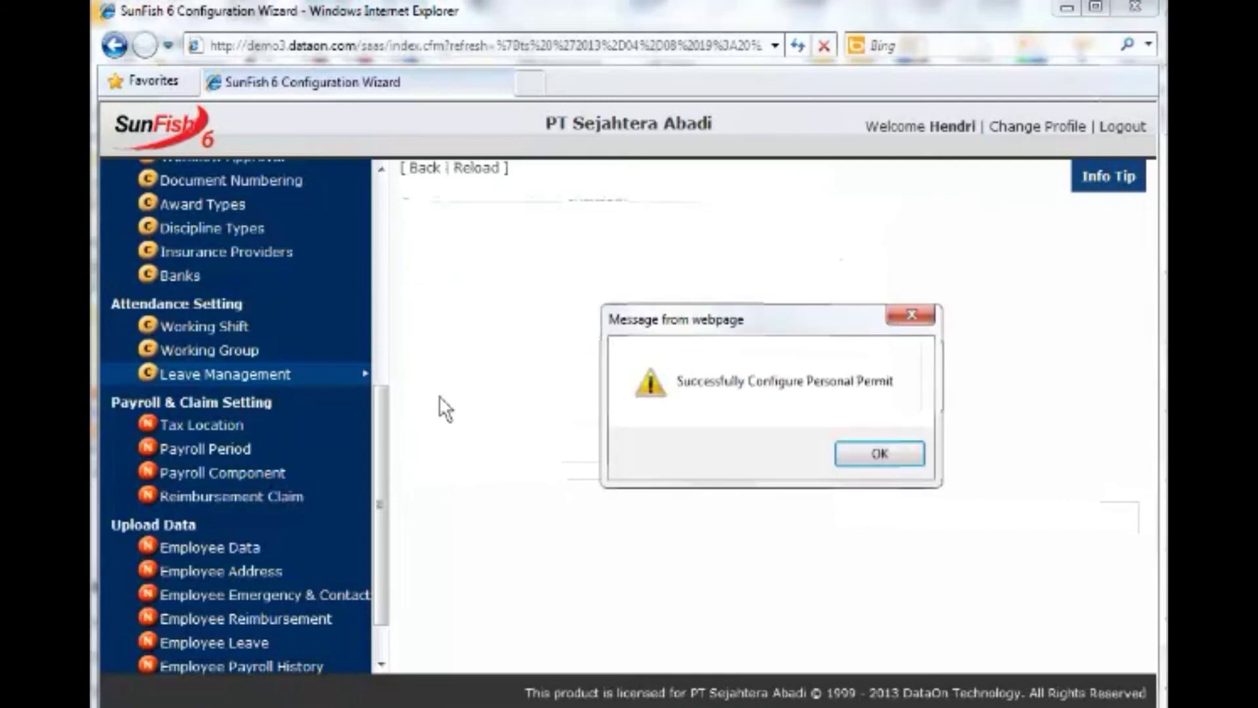
pyautogui.click(876, 454)
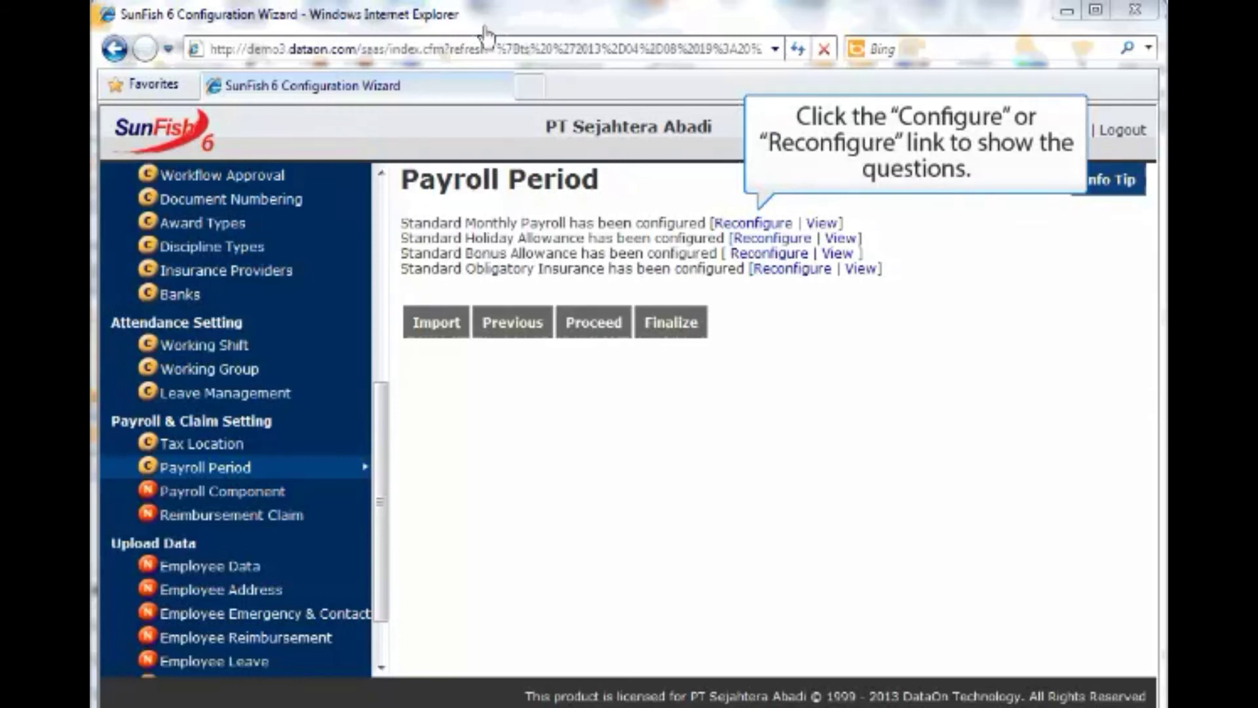
# Keep Monthly Payroll payday on the 25th with attendance data from the 21st to the 20th.
pyautogui.click(758, 225)
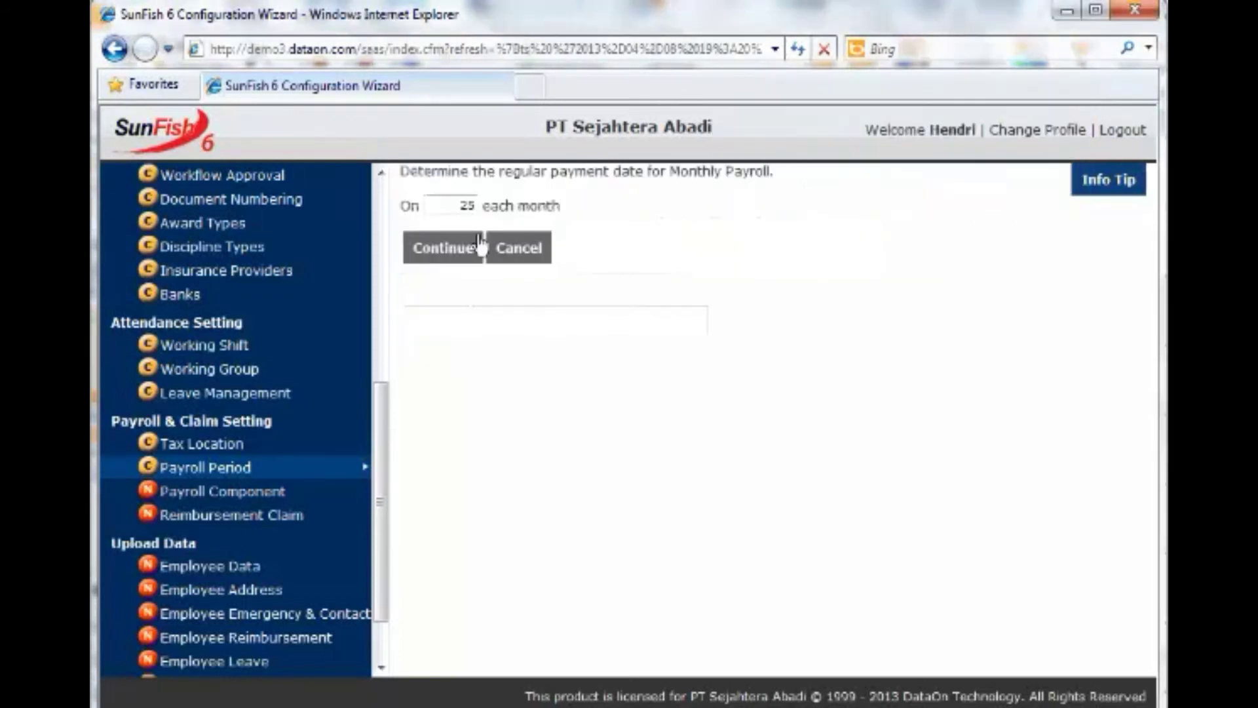
pyautogui.click(445, 258)
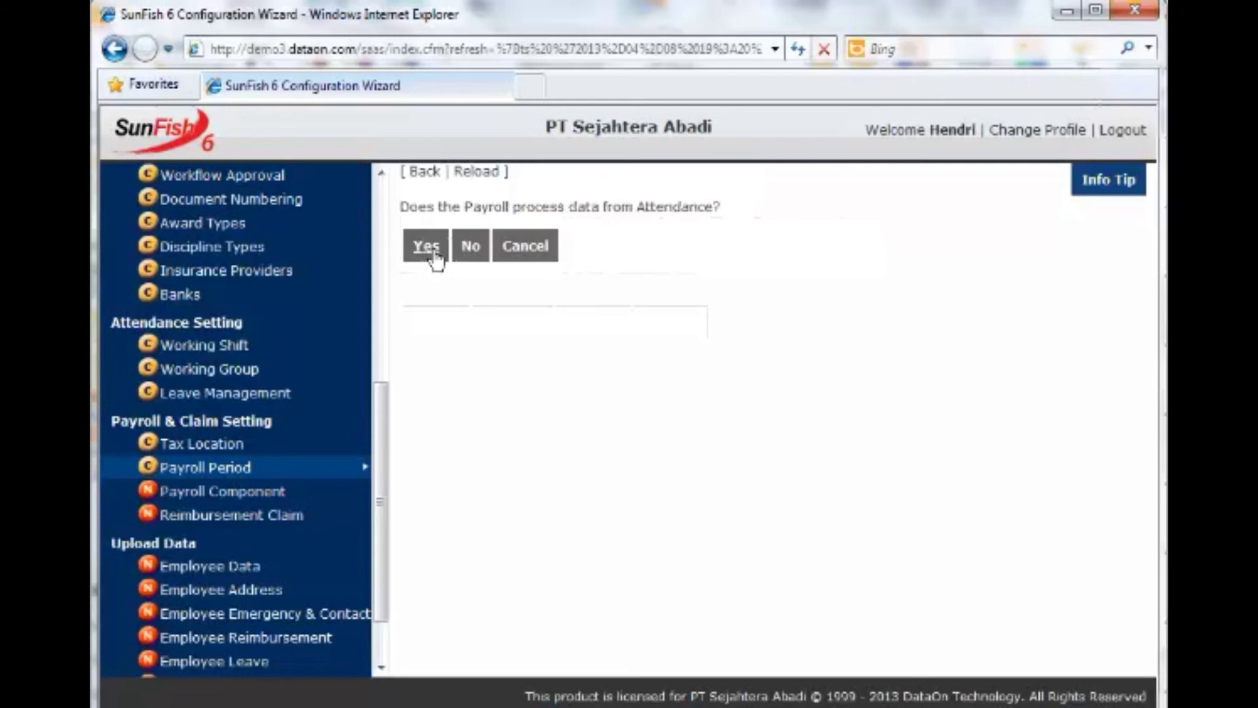
pyautogui.click(427, 249)
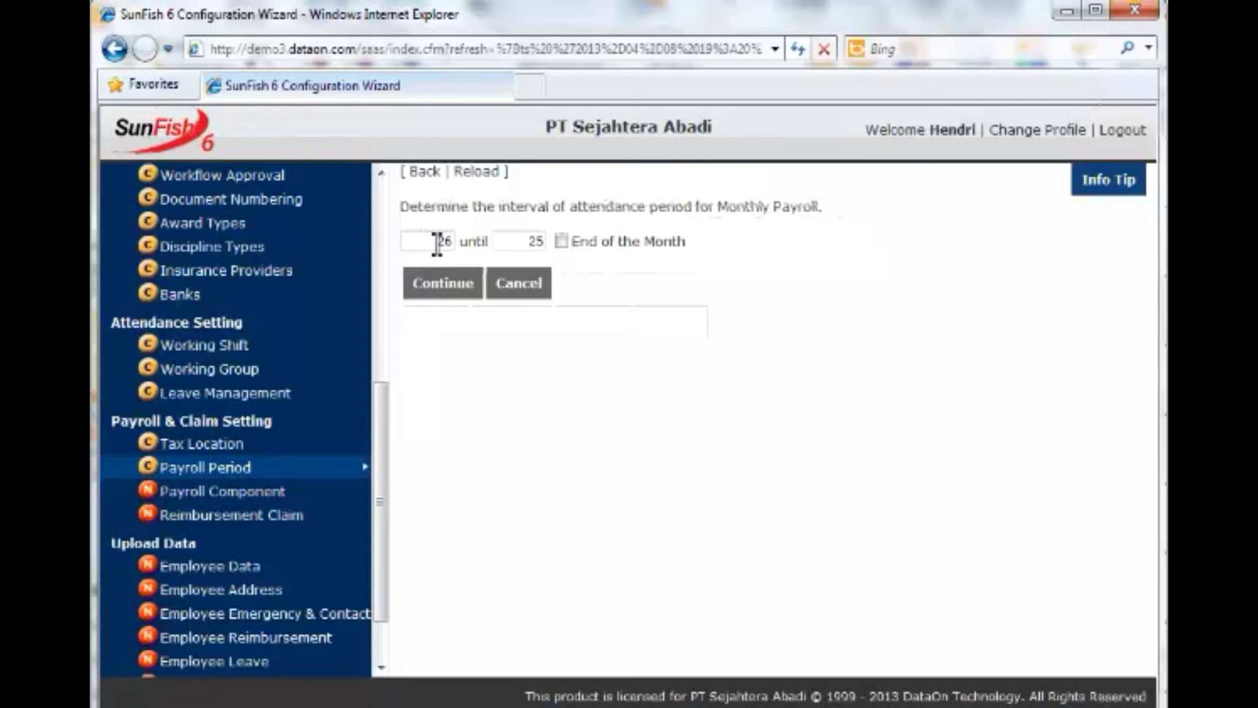
pyautogui.doubleClick(437, 243)
pyautogui.write('21')
pyautogui.doubleClick(537, 241)
pyautogui.write('20')
pyautogui.click(435, 296)
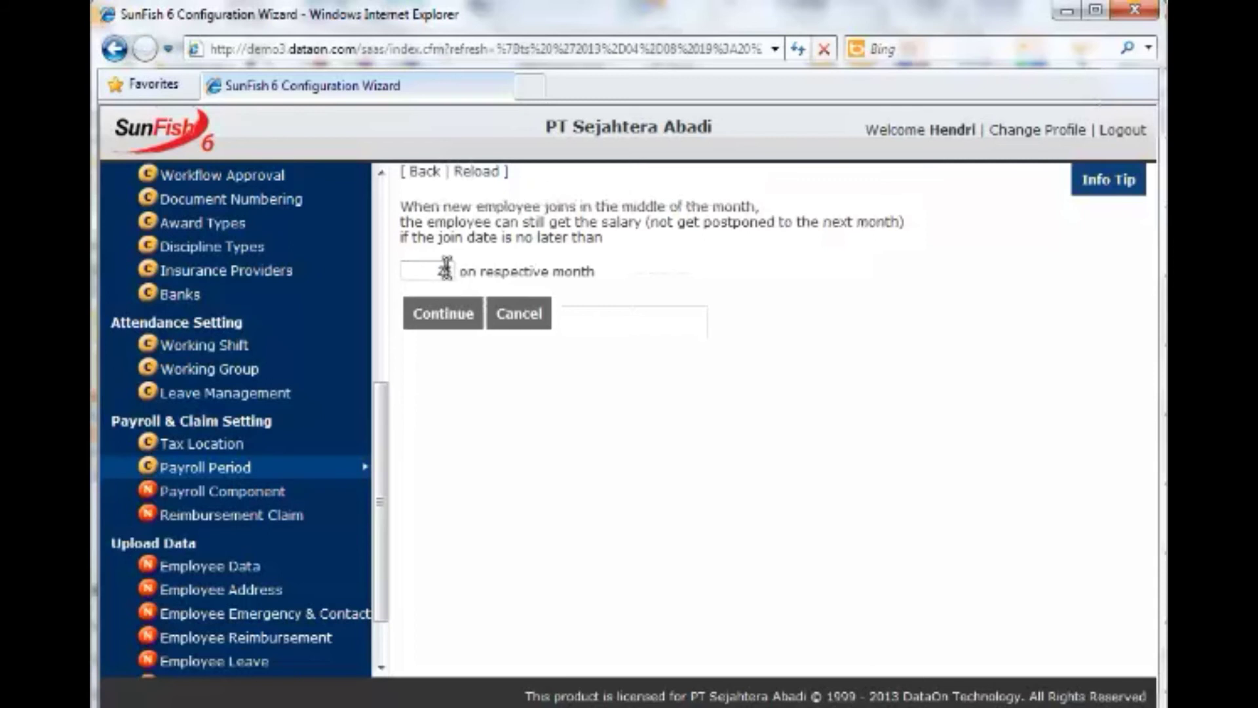
# Set the new-joiner cutoff to day 10 and prorate their salary by joining date.
pyautogui.doubleClick(447, 268)
pyautogui.write('10')
pyautogui.click(441, 330)
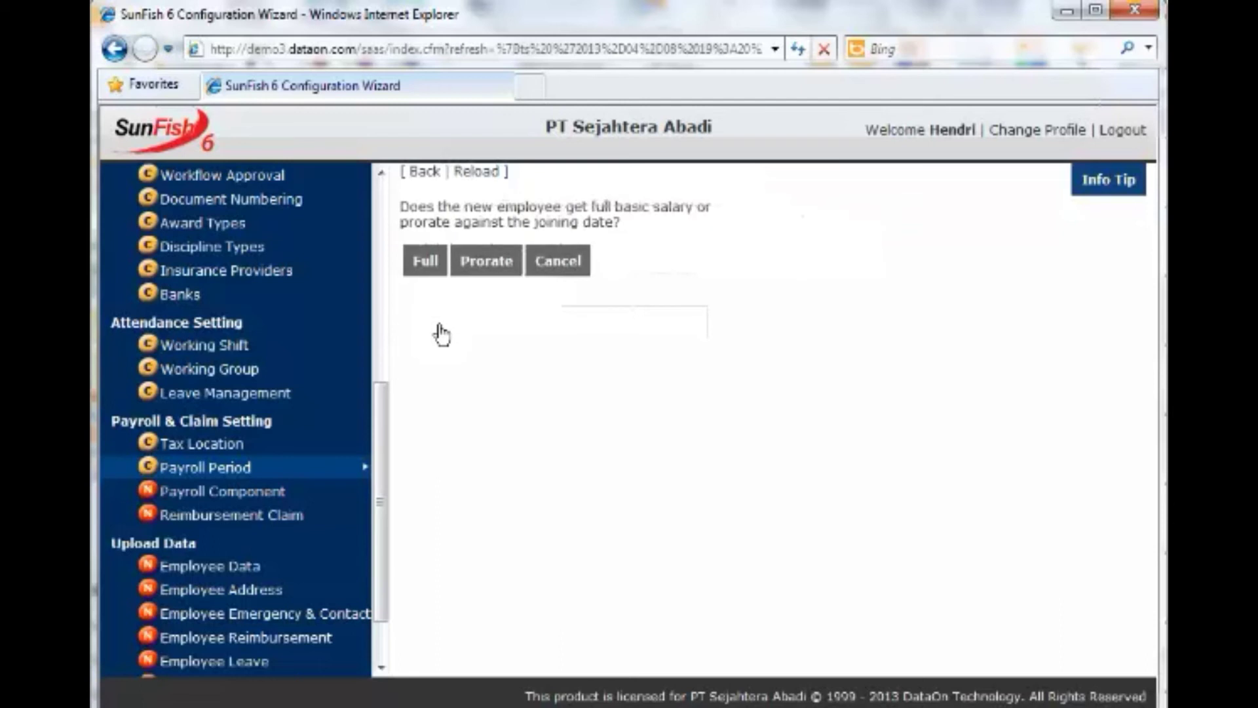
pyautogui.click(485, 262)
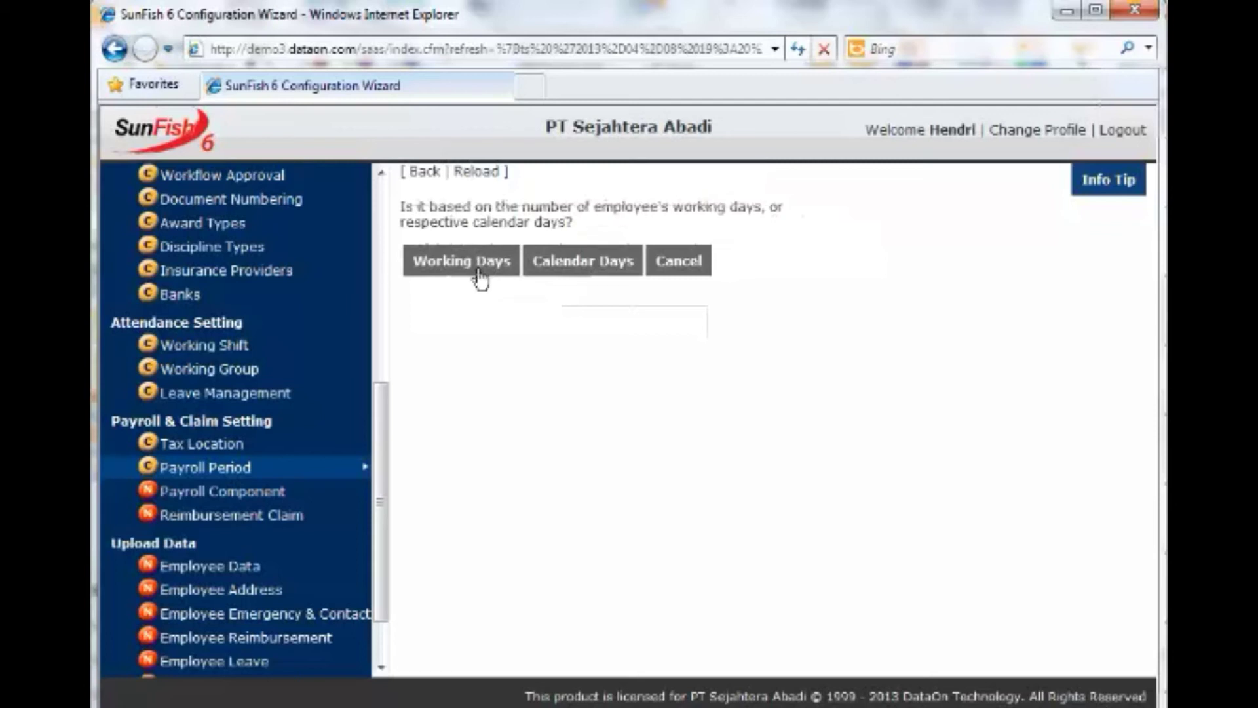
# Prorate by working days, pay 21st-to-20th reimbursements with payroll, company-paid Nett tax, and submit.
pyautogui.click(480, 275)
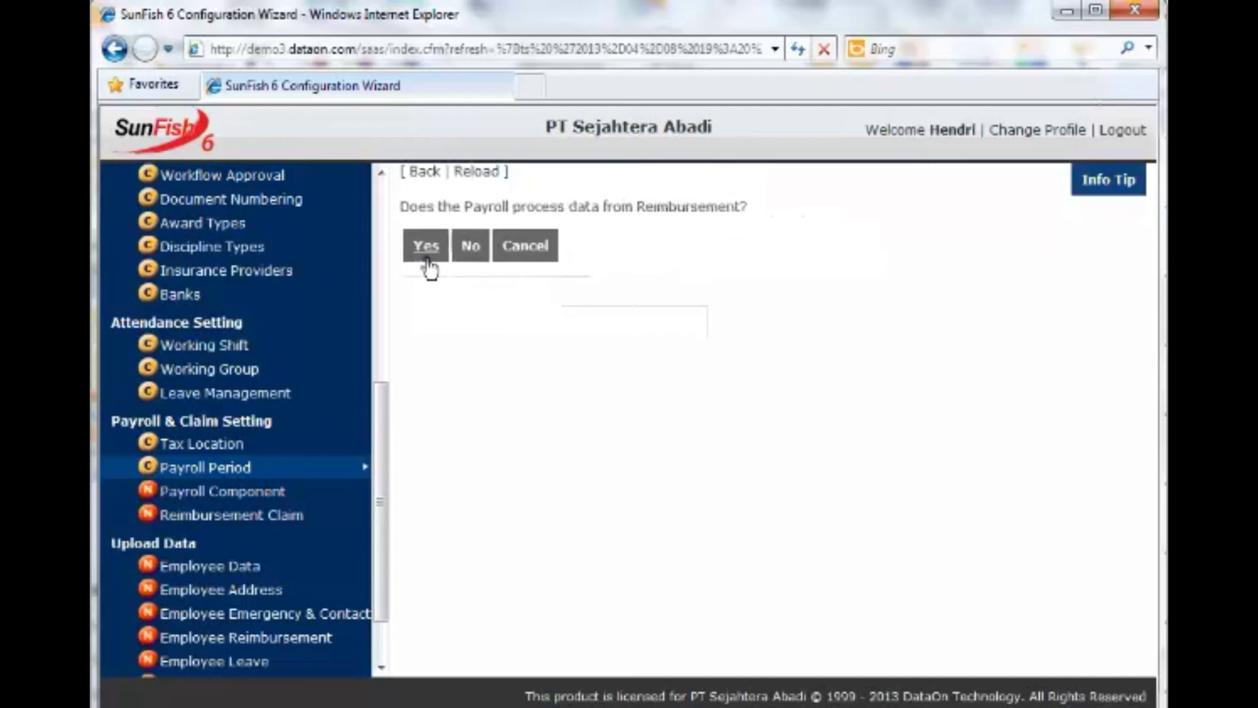
pyautogui.click(426, 247)
pyautogui.click(531, 241)
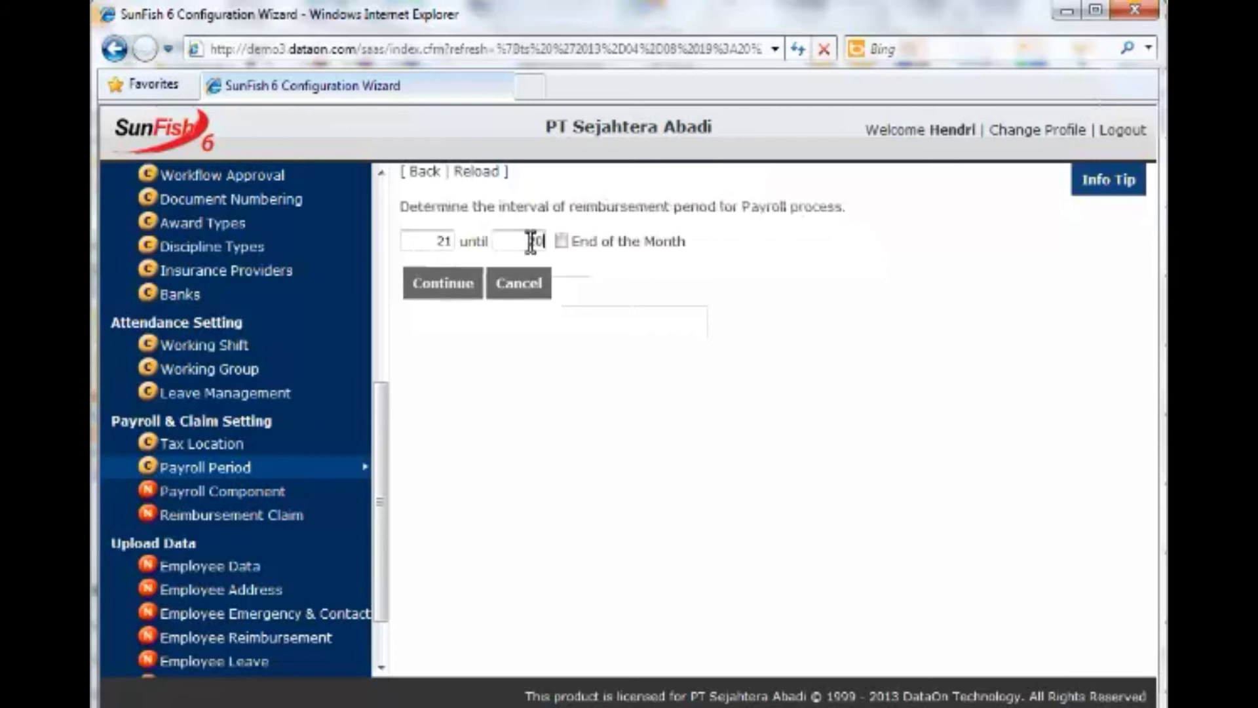
pyautogui.click(454, 288)
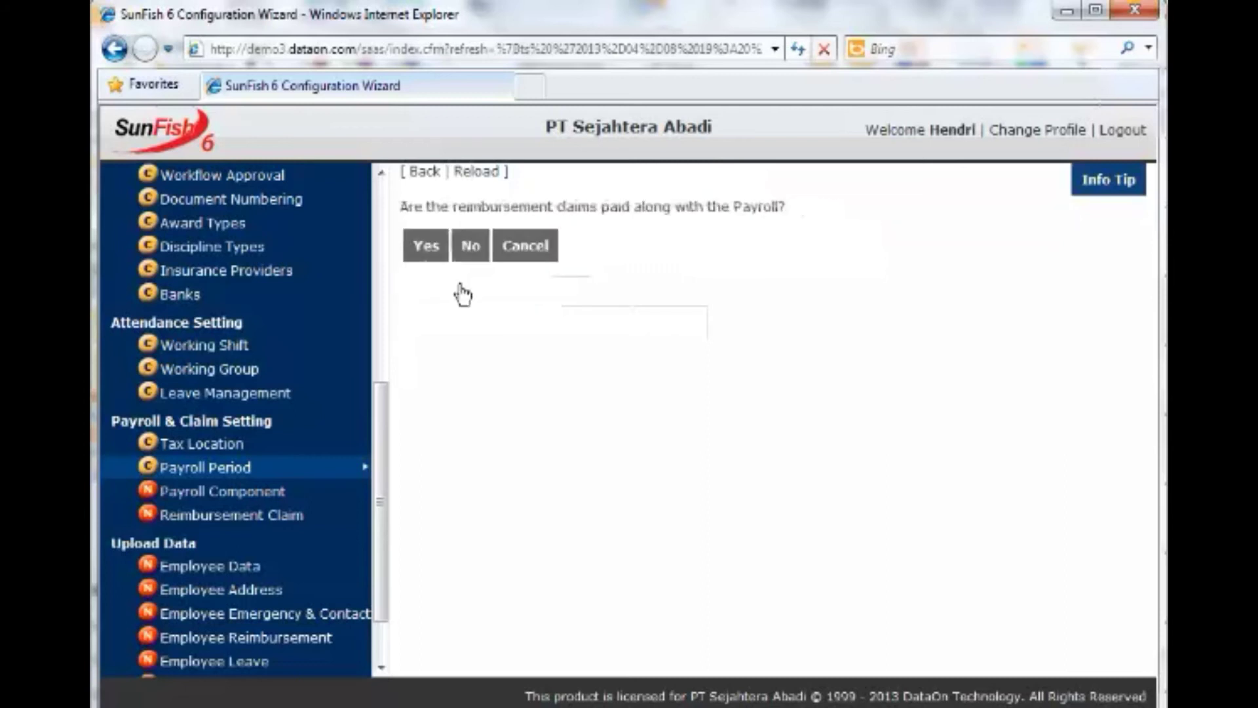
pyautogui.click(441, 255)
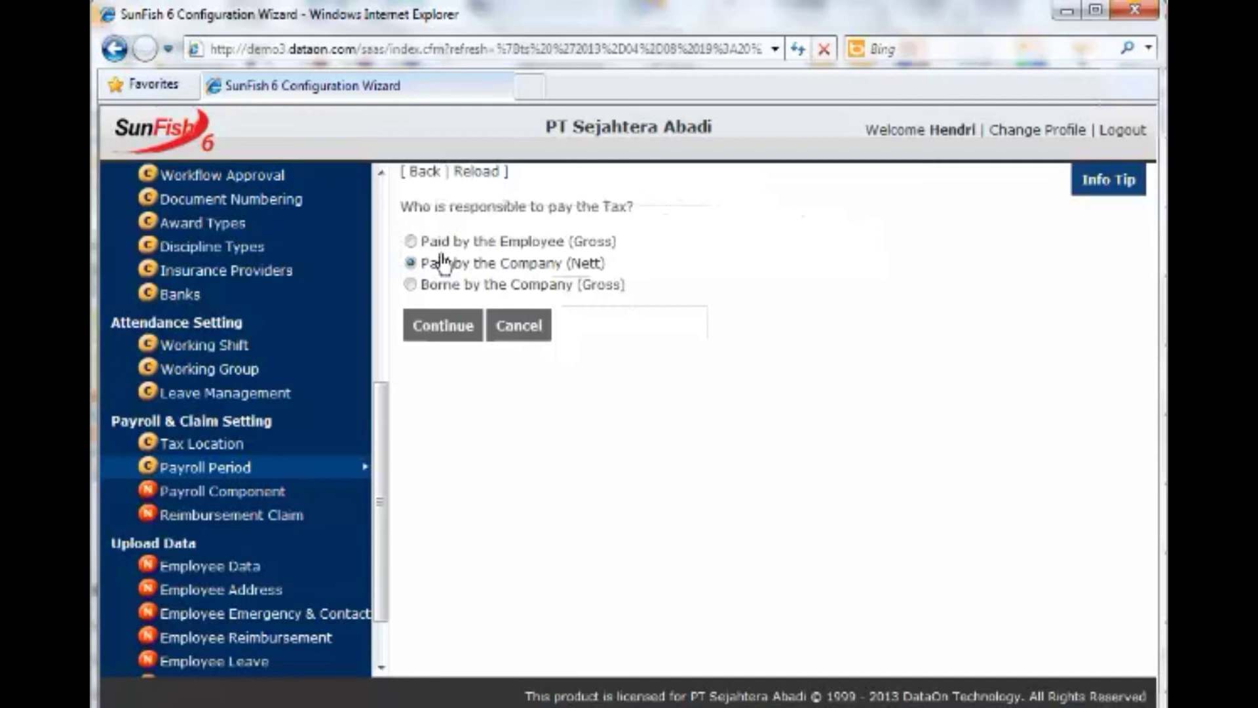
pyautogui.click(457, 340)
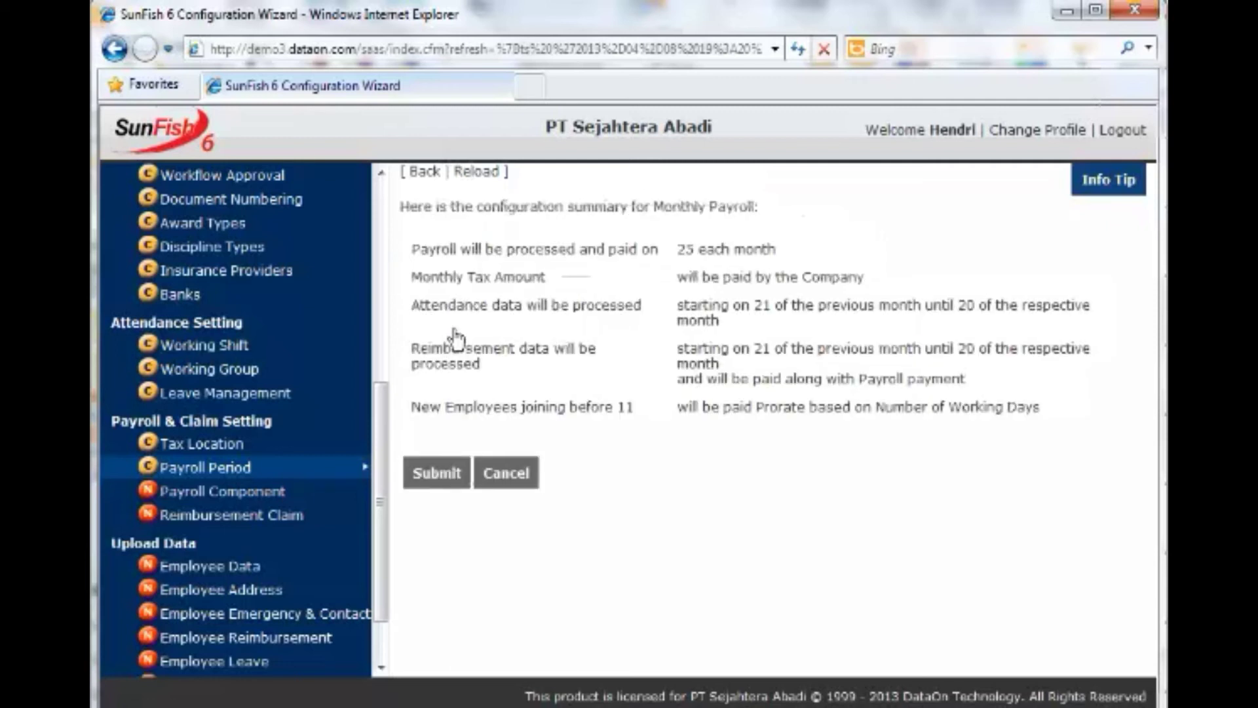
pyautogui.click(438, 473)
pyautogui.click(874, 462)
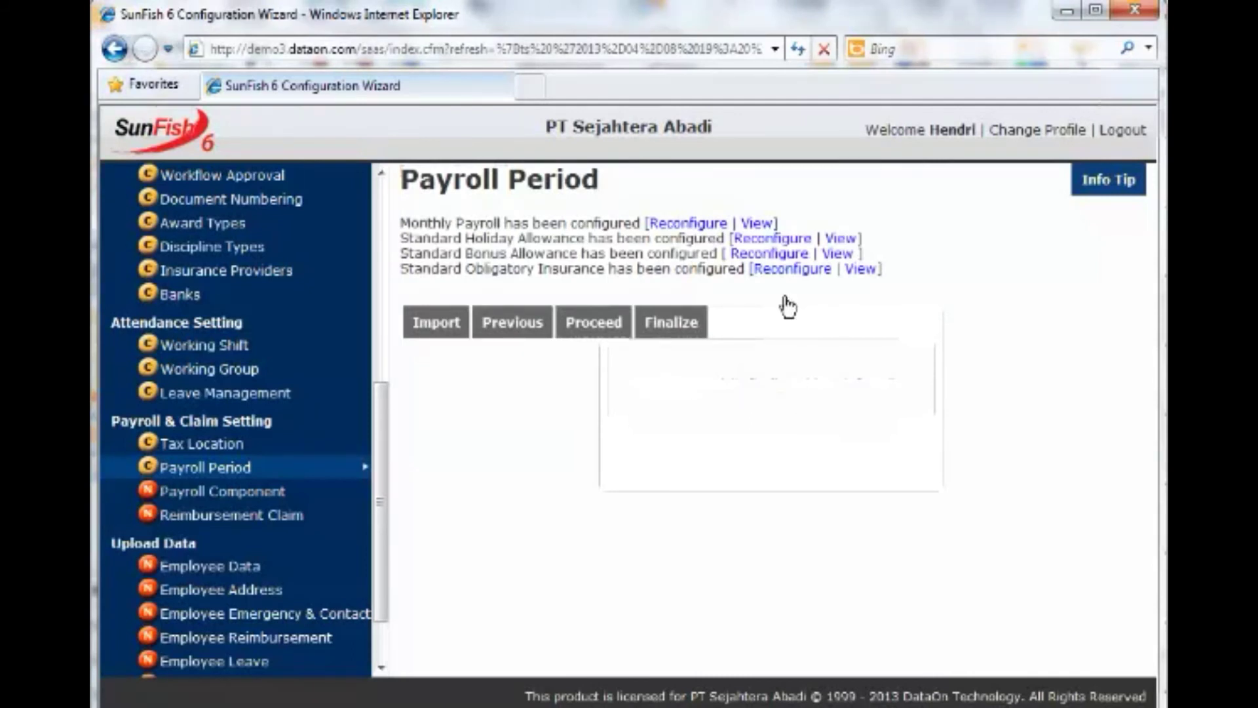
# Set Holiday Allowance to 3 months' service, prorated, no maximum portion, paid 10 December, and submit.
pyautogui.click(785, 239)
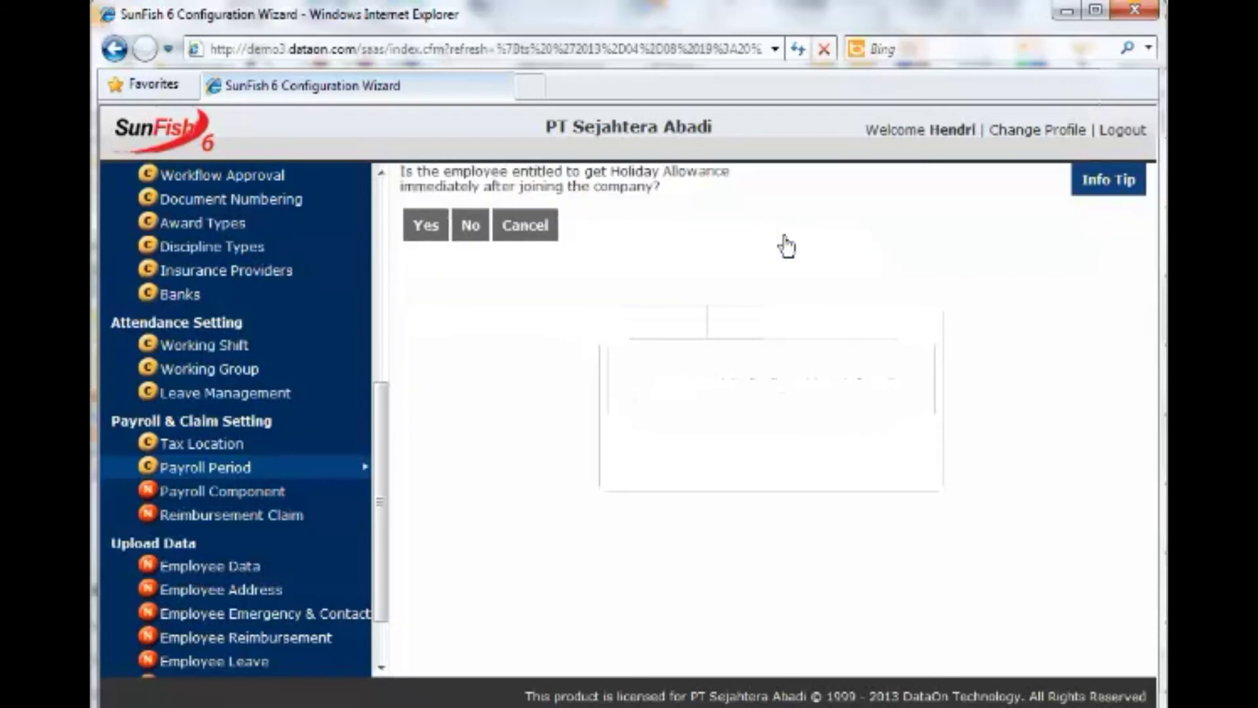
pyautogui.click(470, 228)
pyautogui.click(458, 274)
pyautogui.click(451, 292)
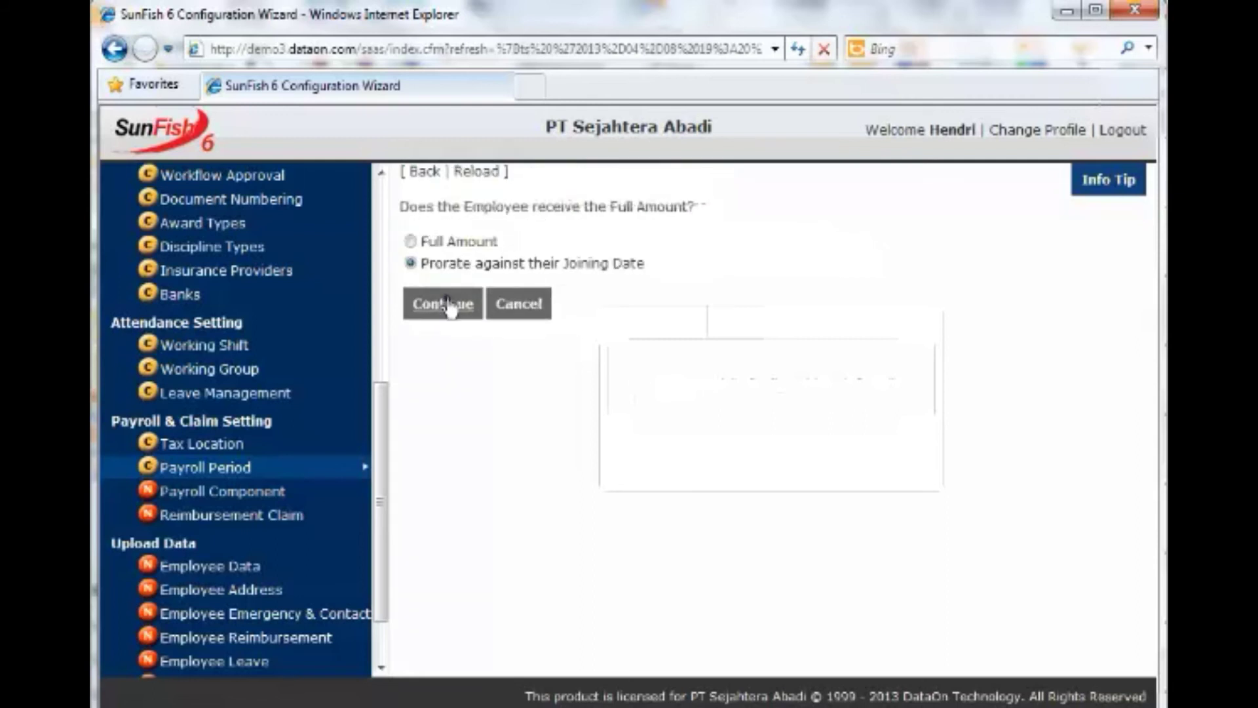
pyautogui.click(448, 306)
pyautogui.click(465, 248)
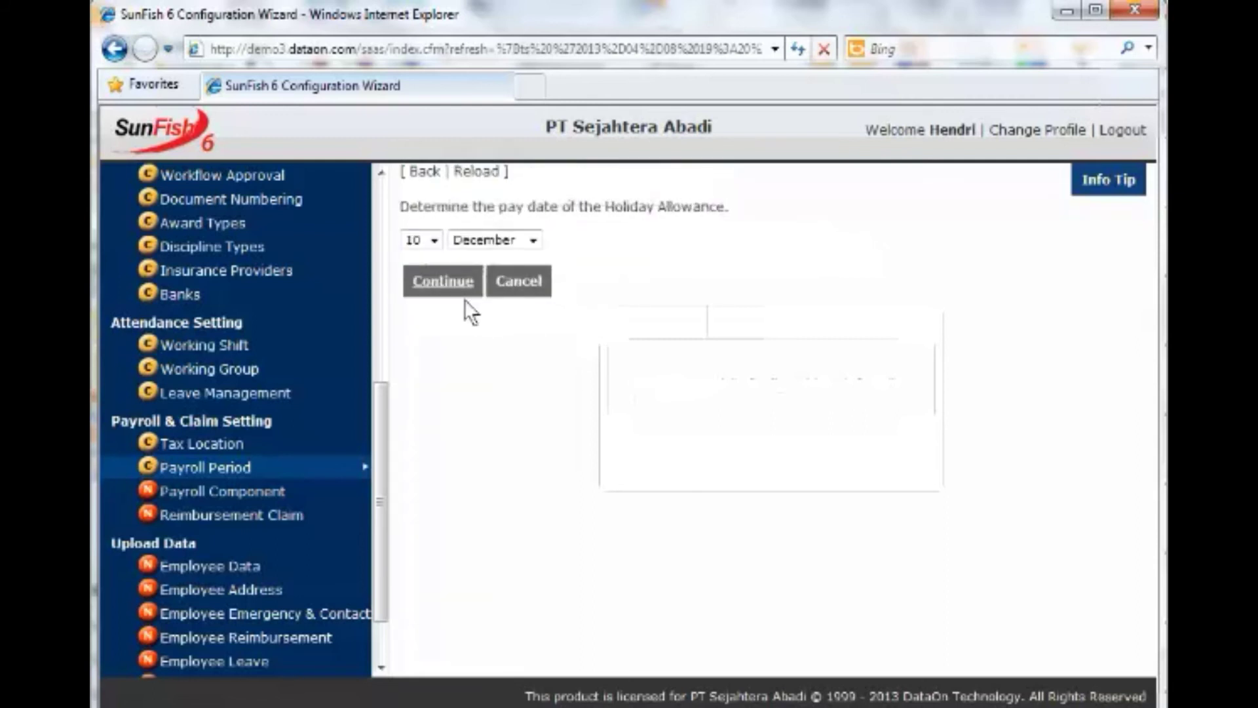
pyautogui.click(454, 295)
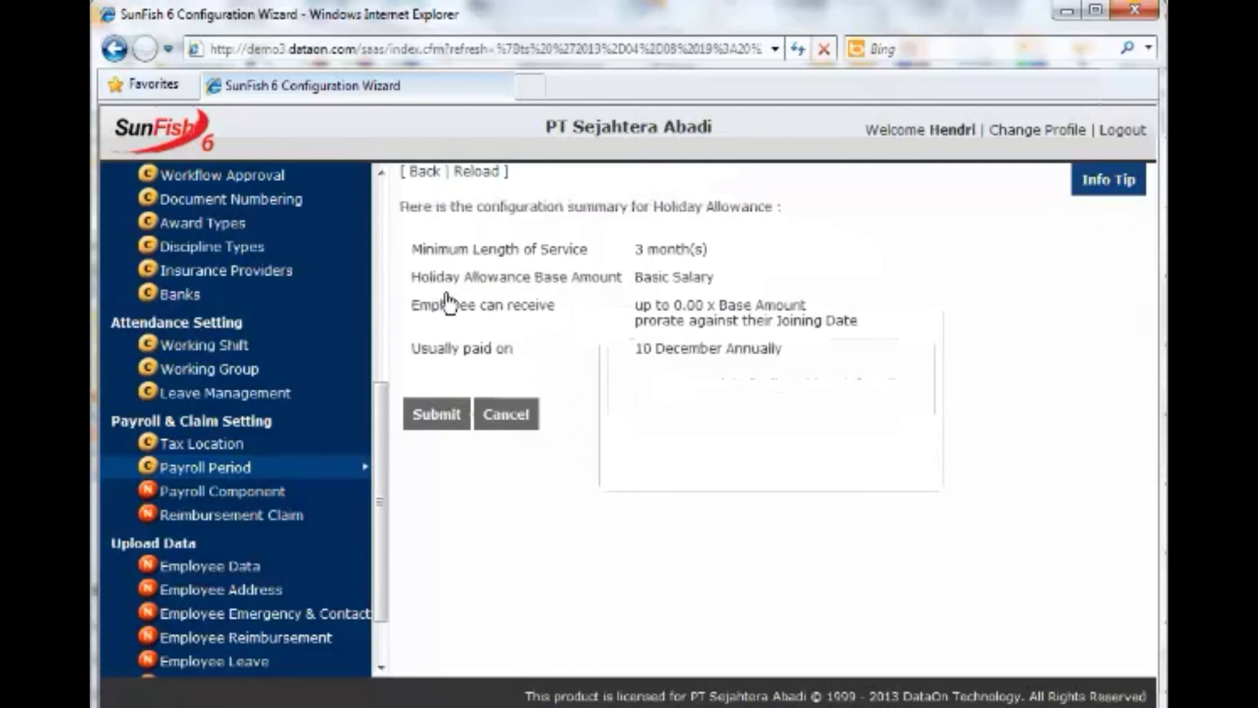
pyautogui.click(437, 418)
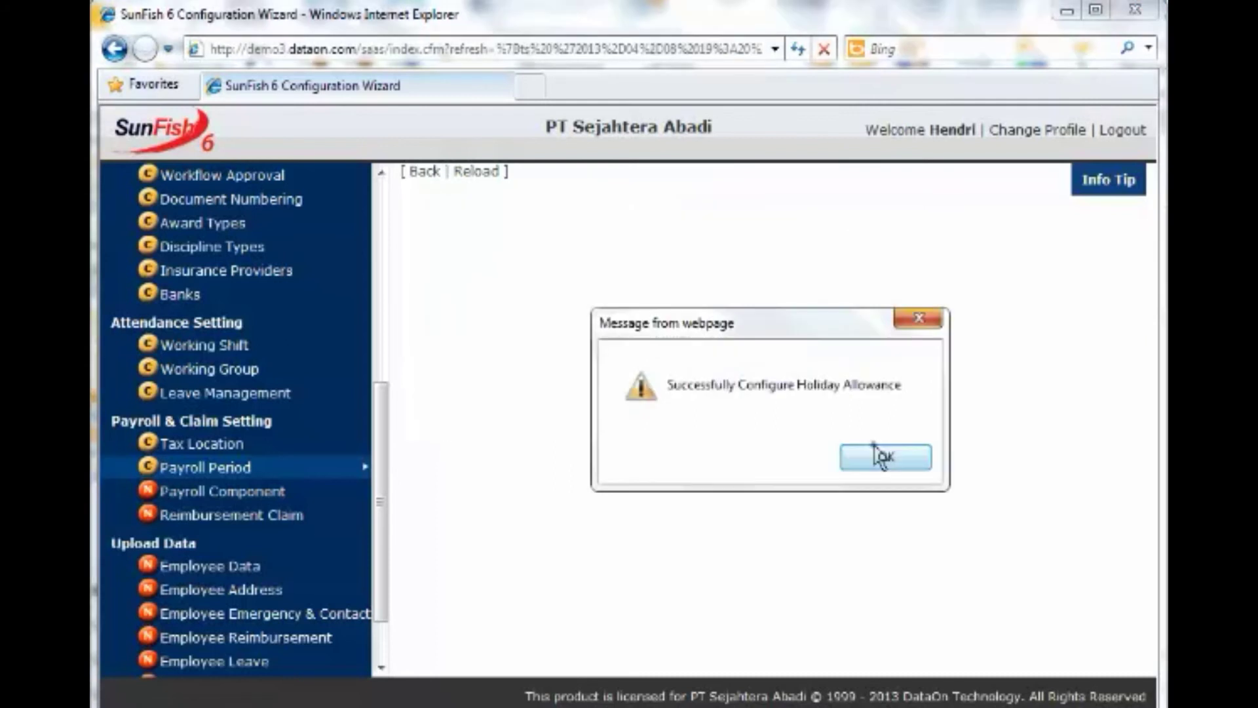
pyautogui.click(882, 456)
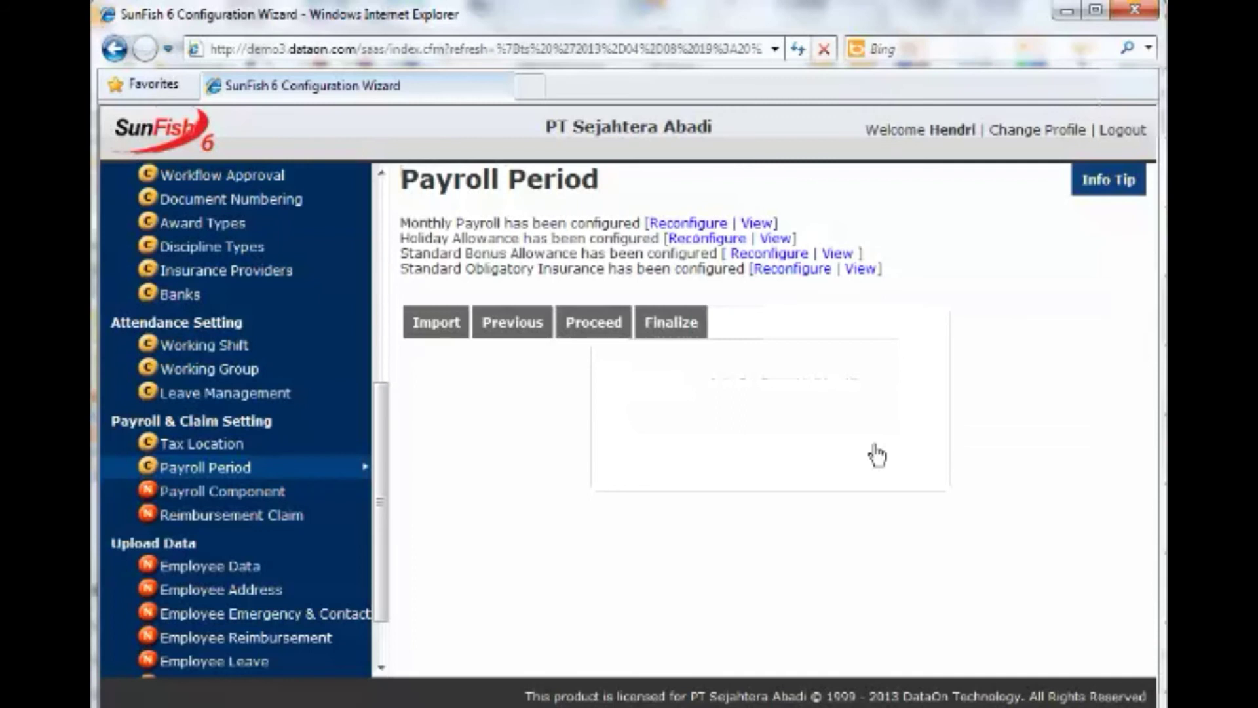
# Entitle all employees after 6 months, with 2% employee pension and 0.3% work-related insurance.
pyautogui.click(775, 274)
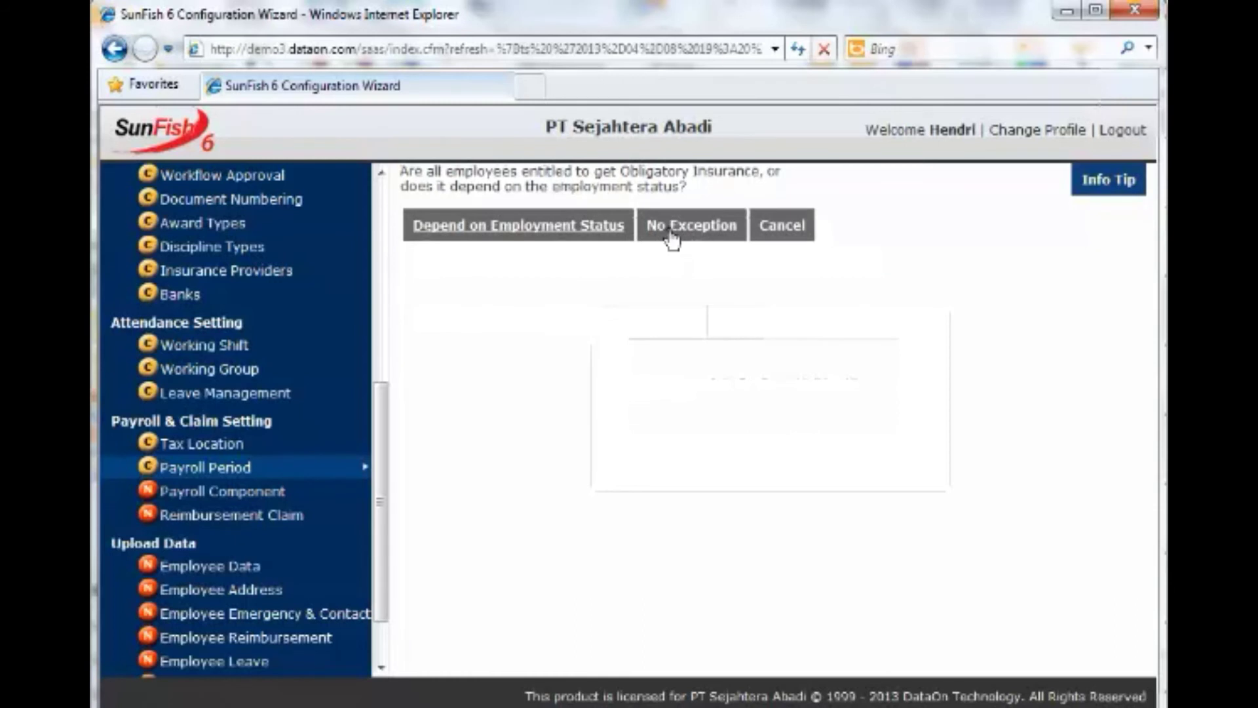
pyautogui.click(673, 241)
pyautogui.tripleClick(472, 262)
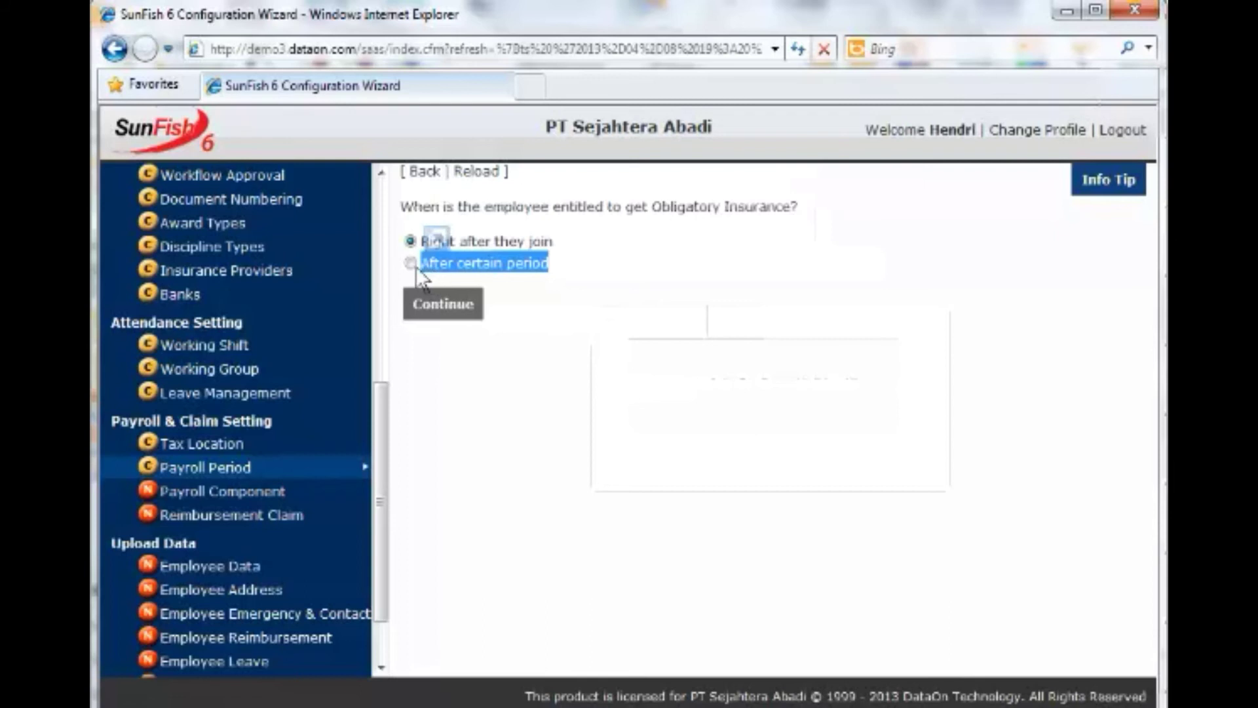
pyautogui.click(412, 264)
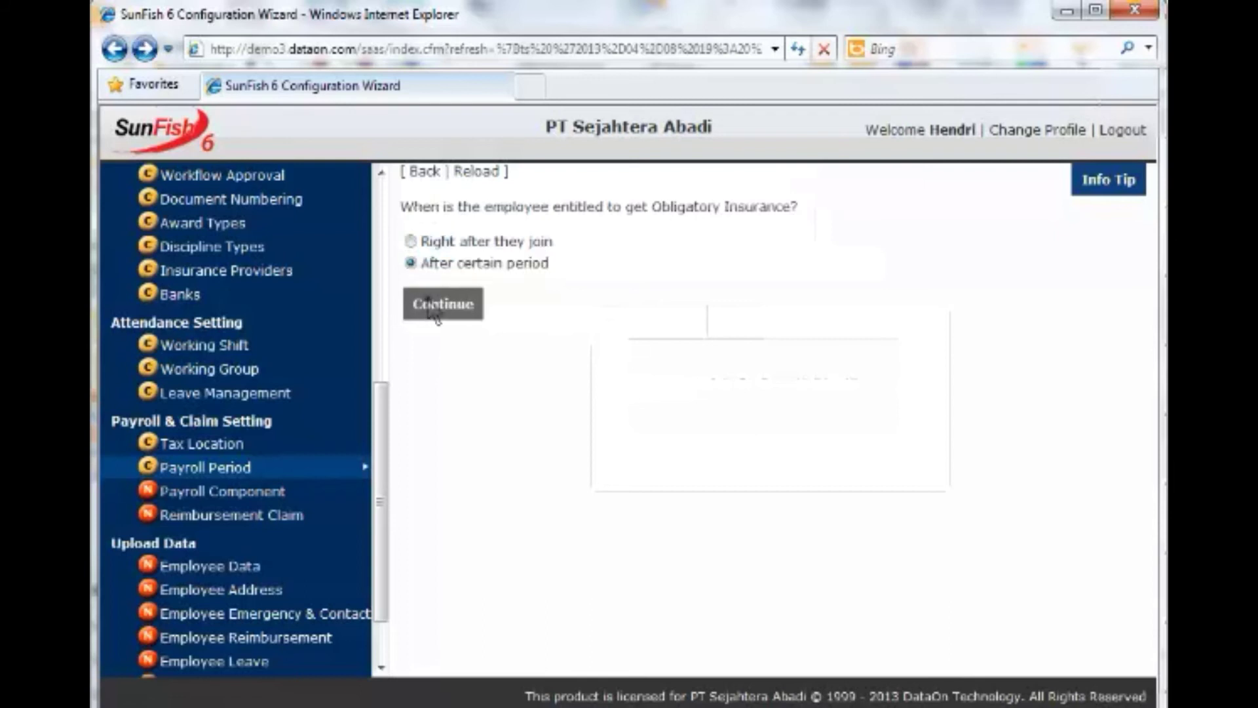
pyautogui.click(435, 313)
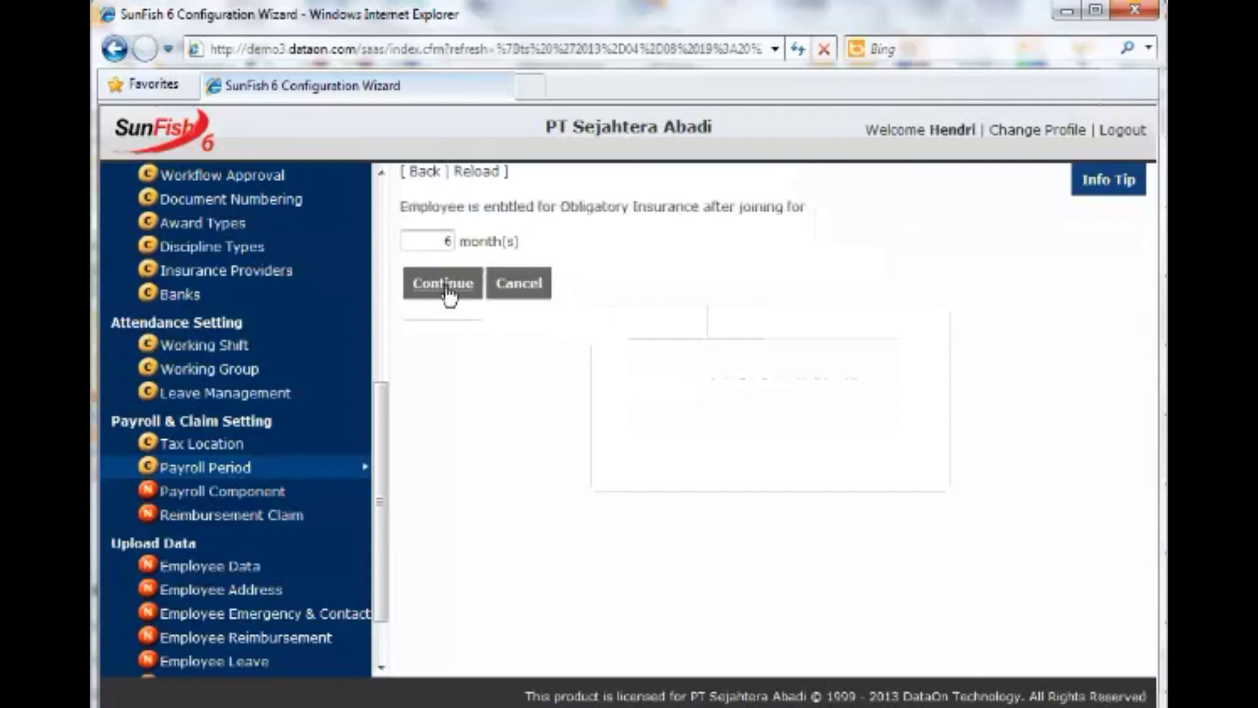
pyautogui.click(449, 293)
pyautogui.click(448, 303)
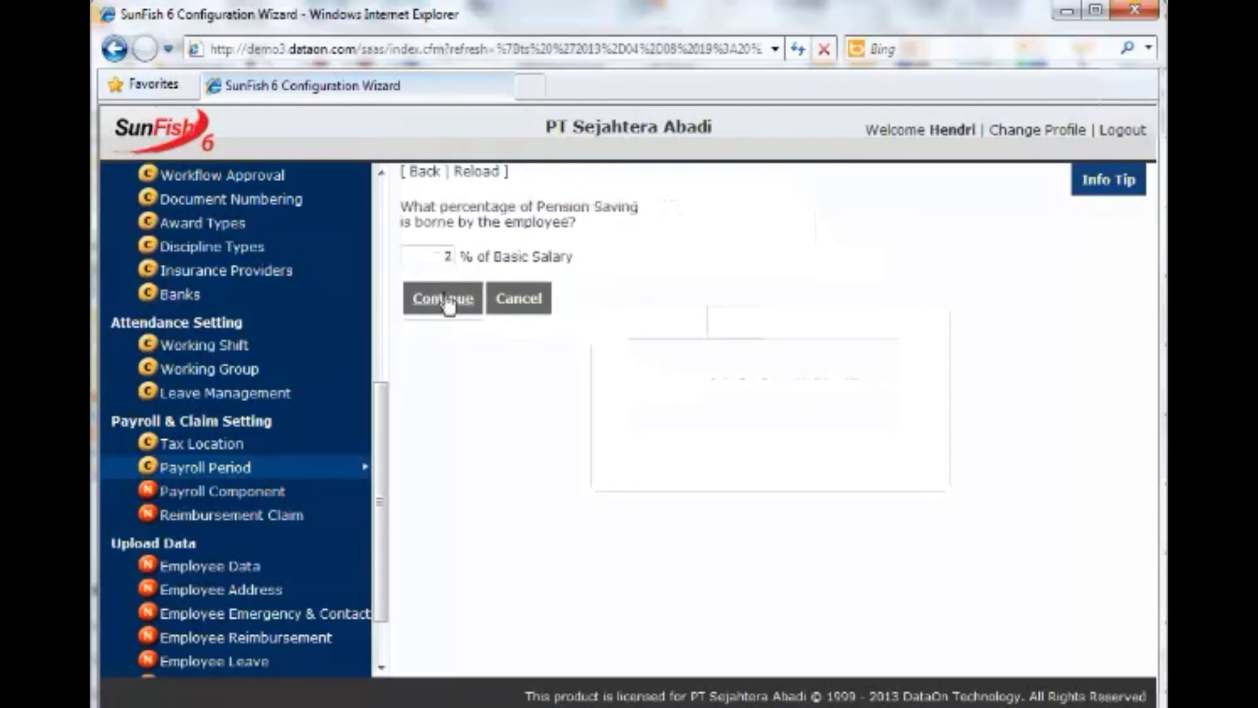
pyautogui.click(447, 303)
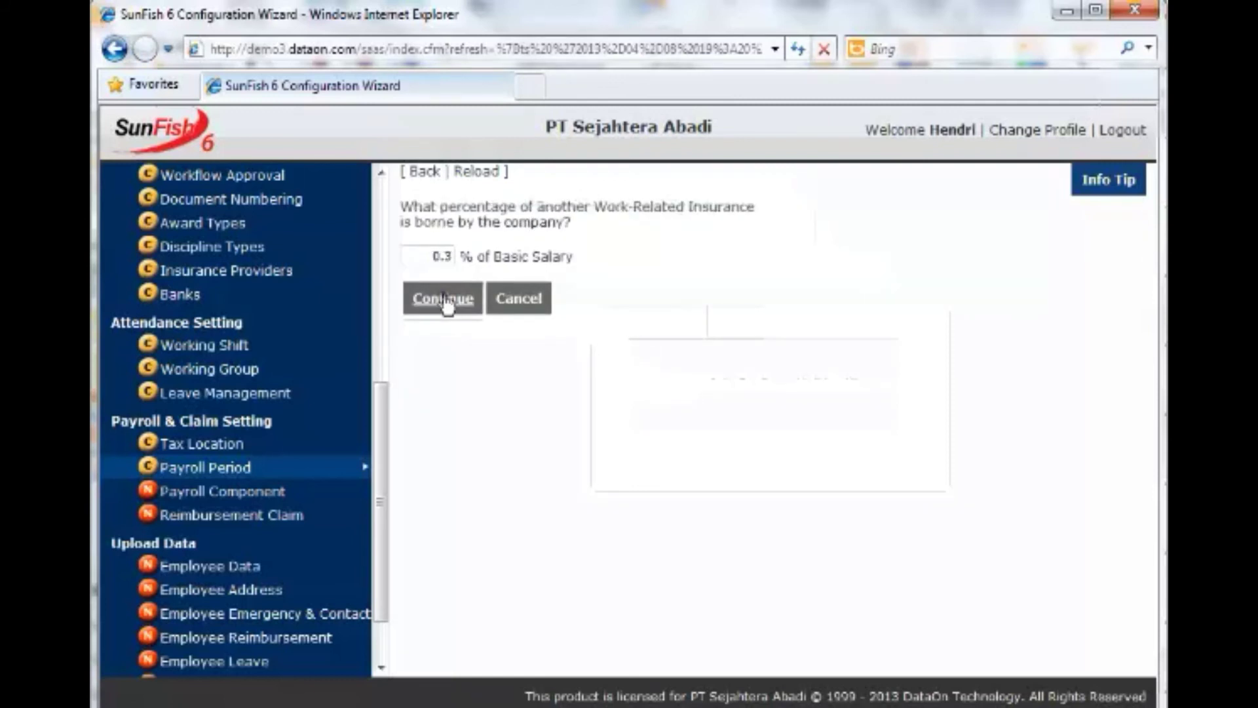
pyautogui.click(446, 303)
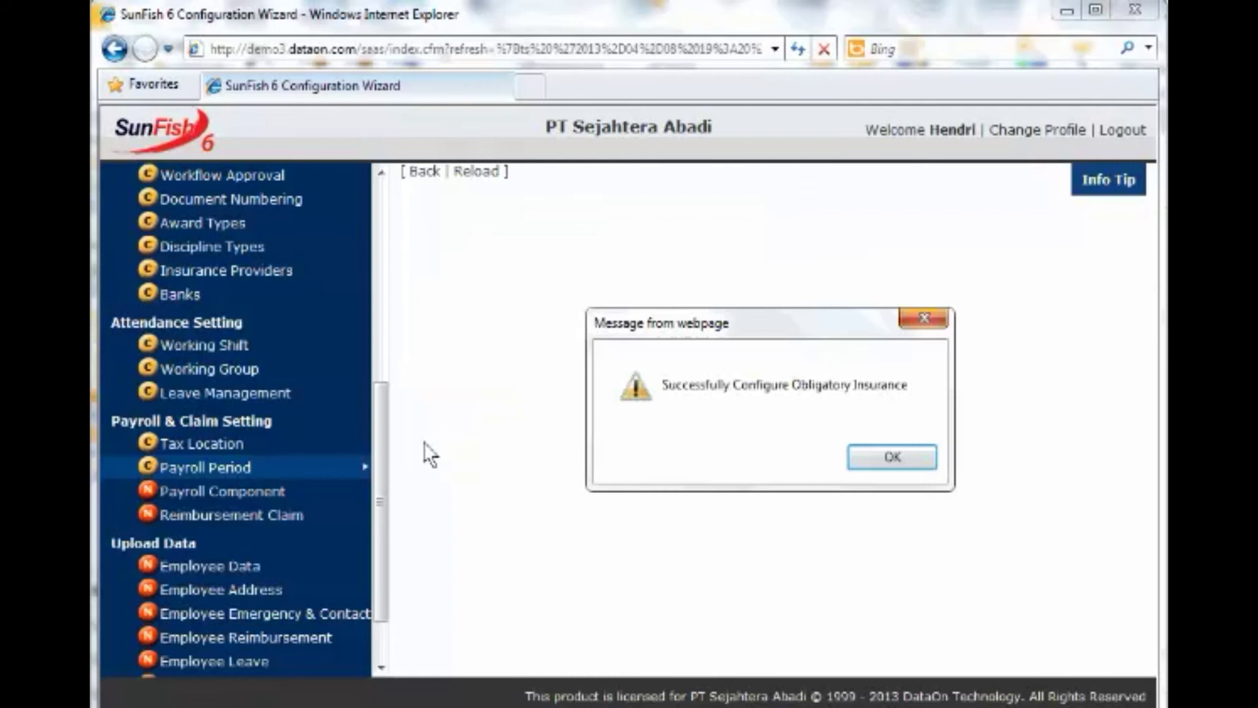
pyautogui.click(888, 454)
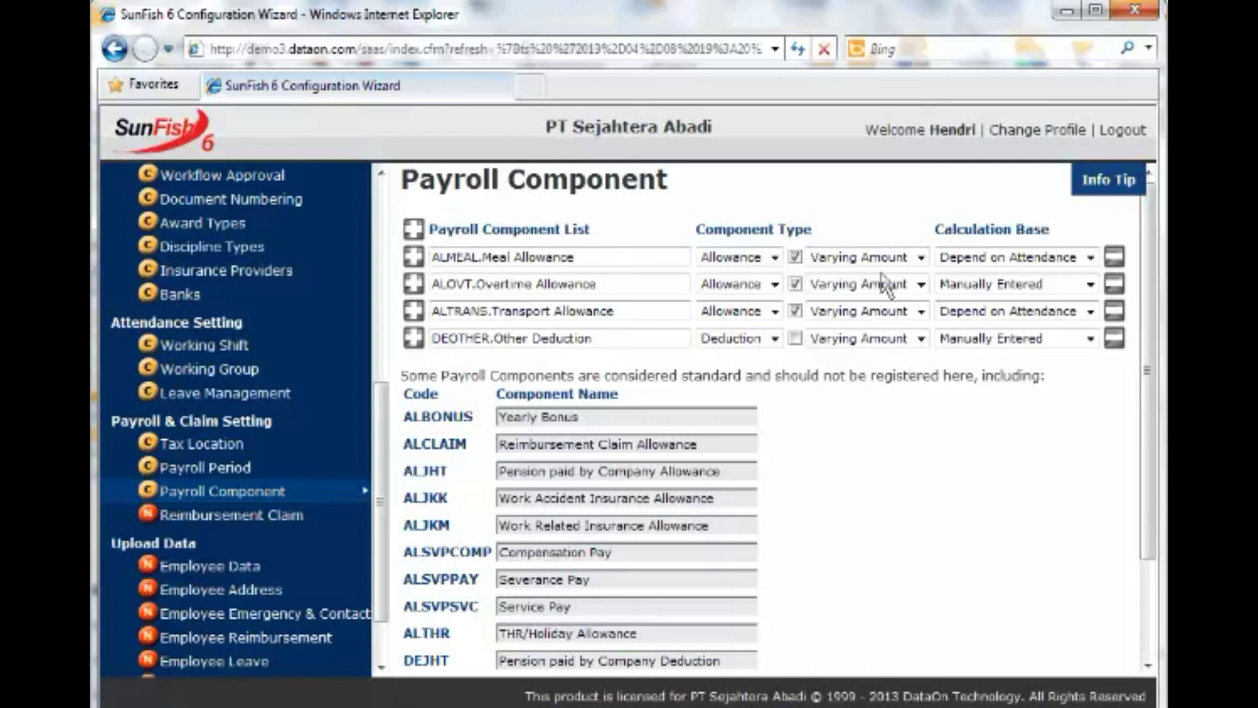
# Set ALOVT's calculation base to Overtime Base, then select the Reimbursement Claim's Available After value.
pyautogui.click(1046, 284)
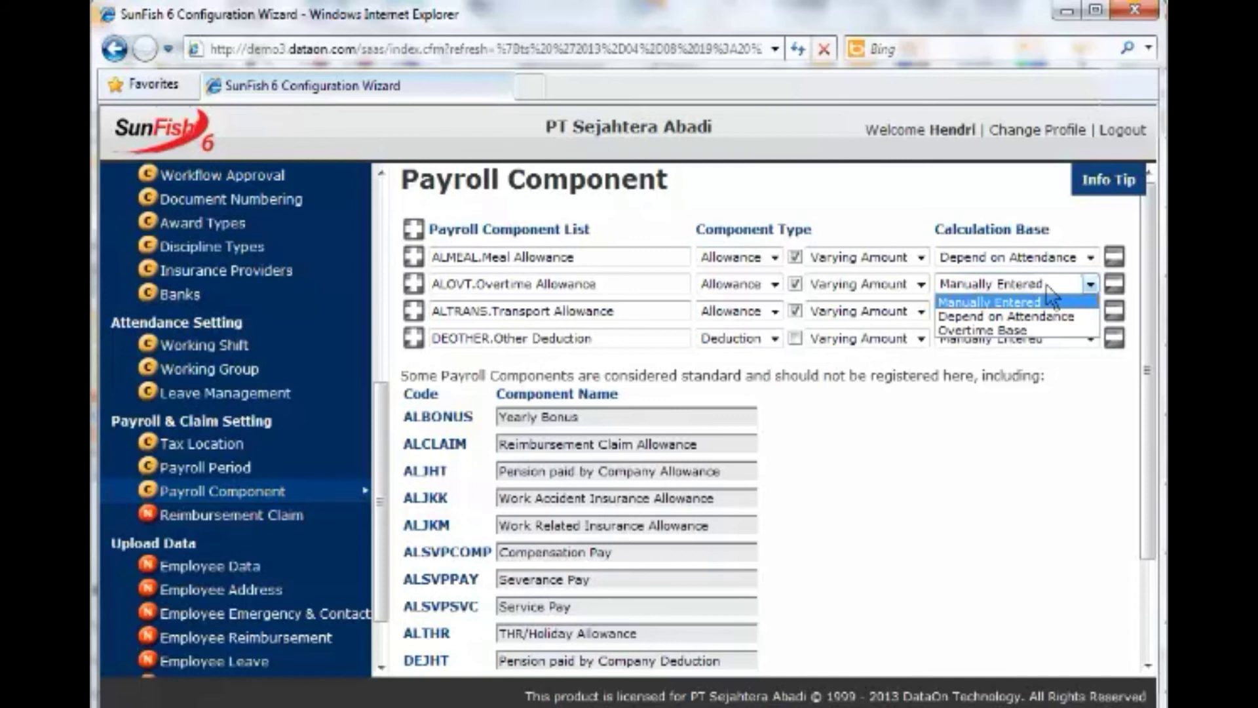
pyautogui.click(1036, 331)
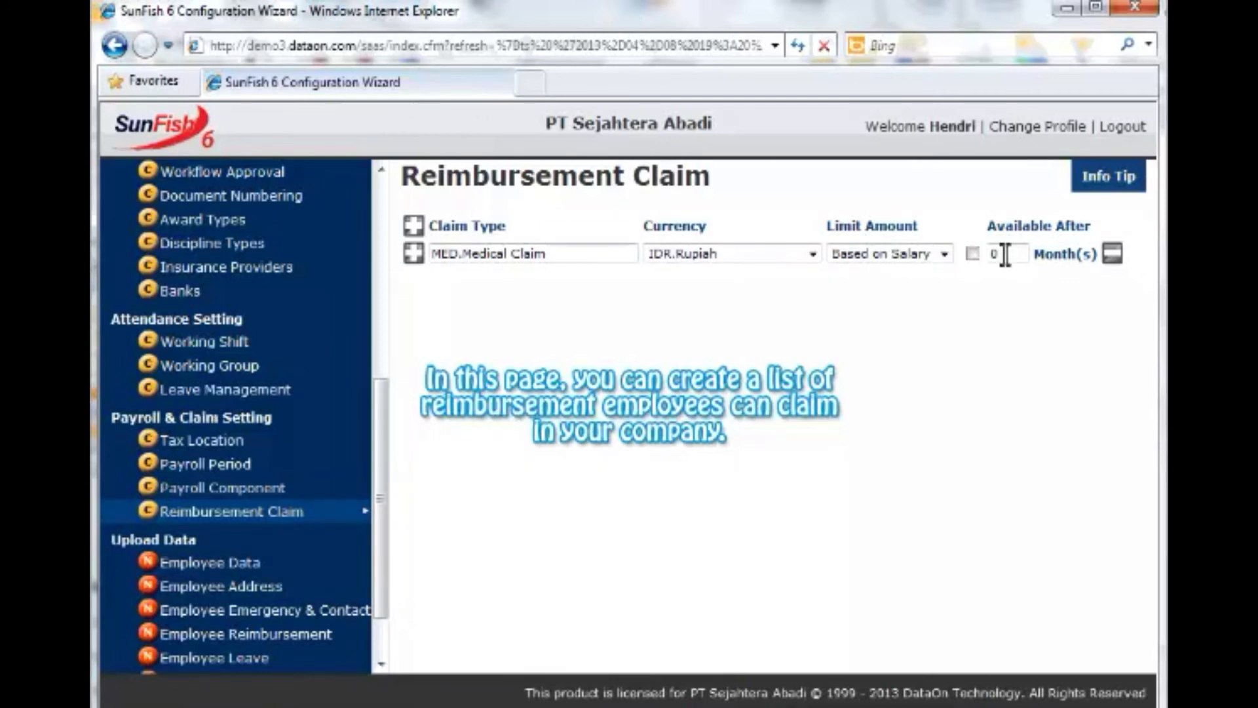
pyautogui.moveTo(1006, 254); pyautogui.dragTo(980, 259)
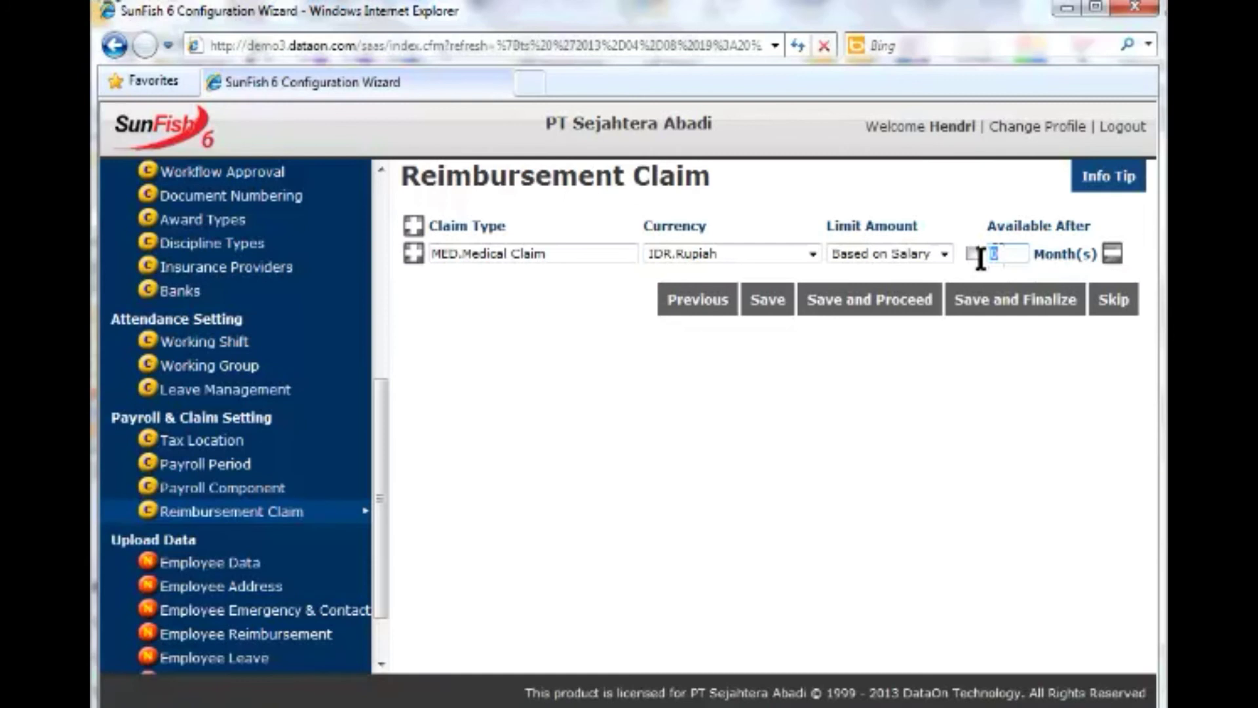
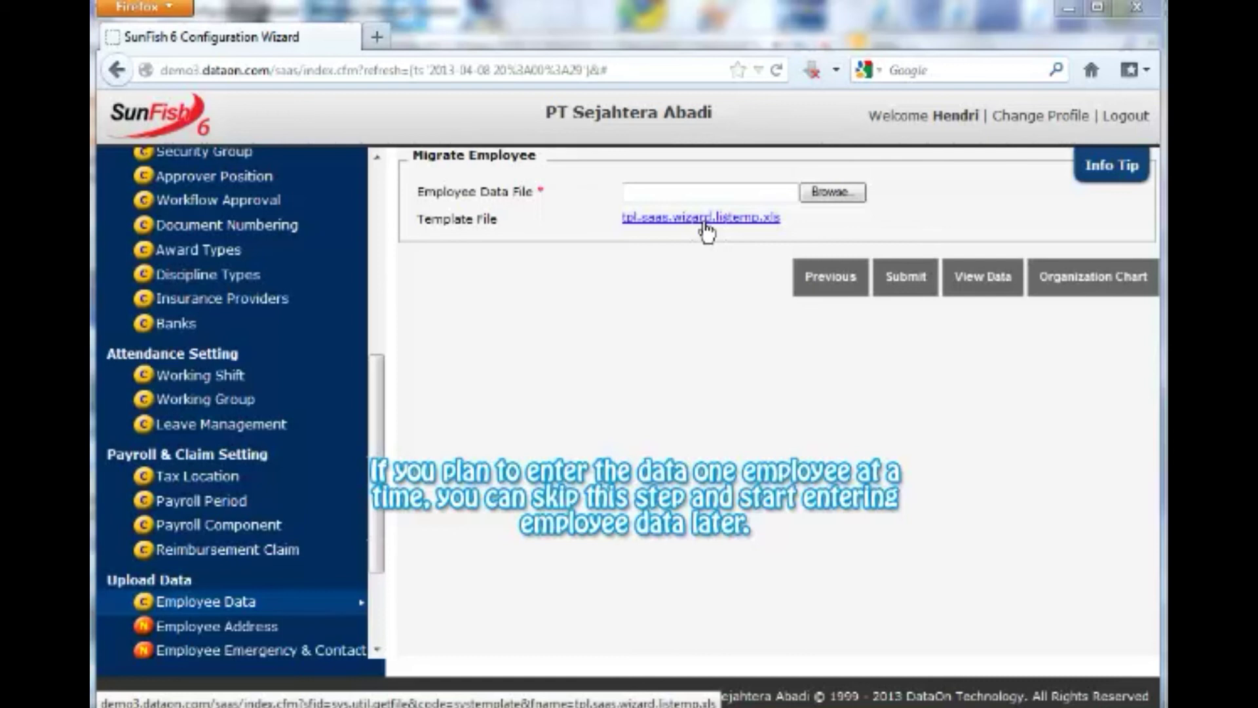
# Download the employee template tpl.saas.wizard.listemp.xls and open it in Excel.
pyautogui.click(707, 222)
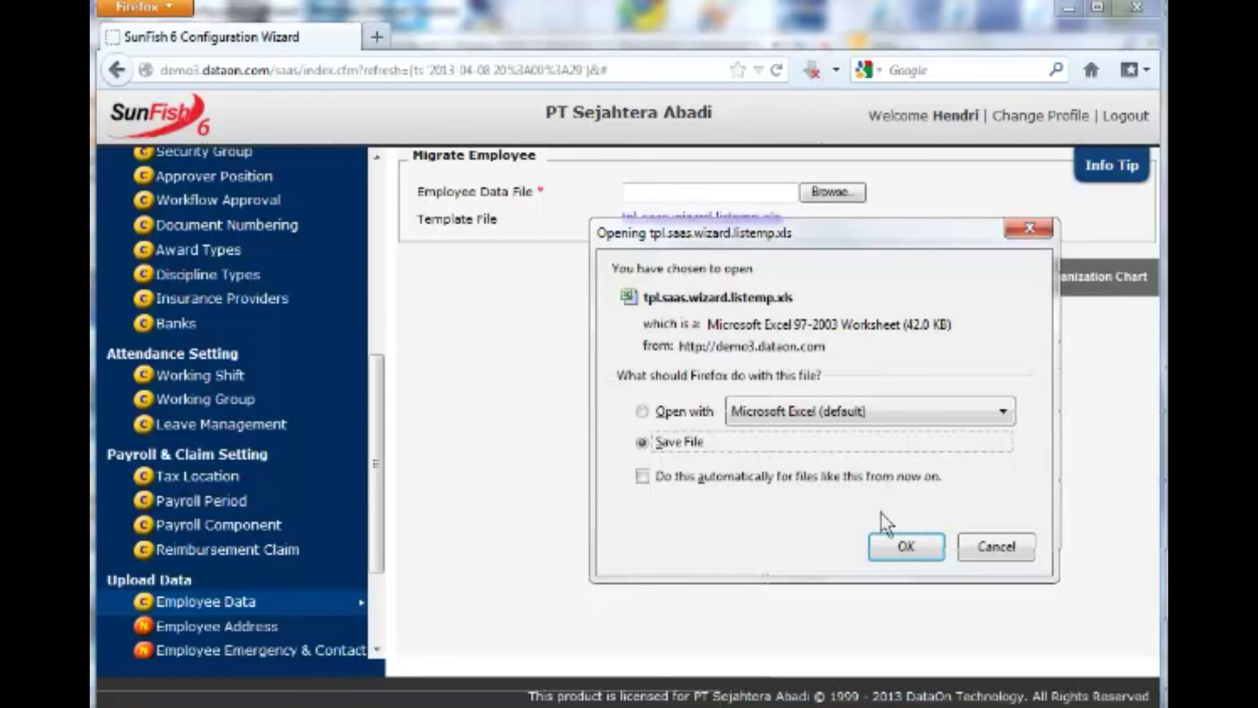
pyautogui.click(881, 537)
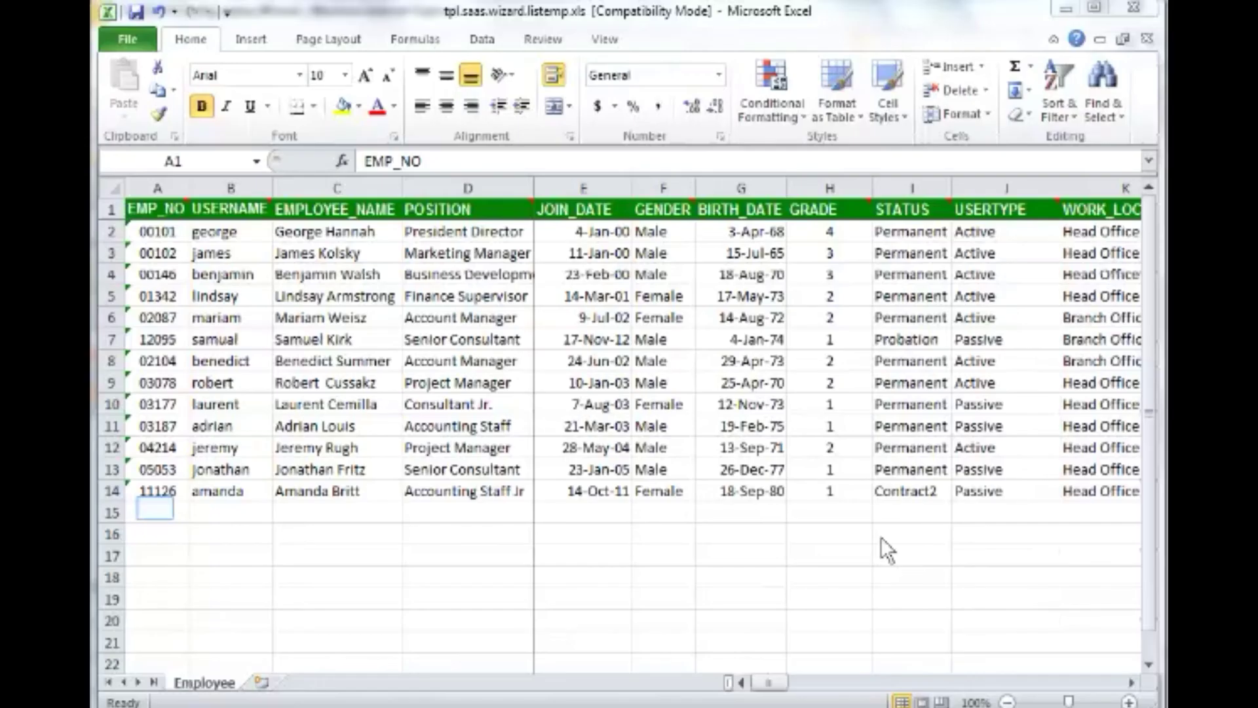
# In row 15, enter the new employee's number, name, position, join date 1-Jan-13, Male, birth date 8-Aug-88, and contract.
pyautogui.click(155, 509)
pyautogui.write('11127')
pyautogui.press('Tab')
pyautogui.write('Johan')
pyautogui.press('Tab')
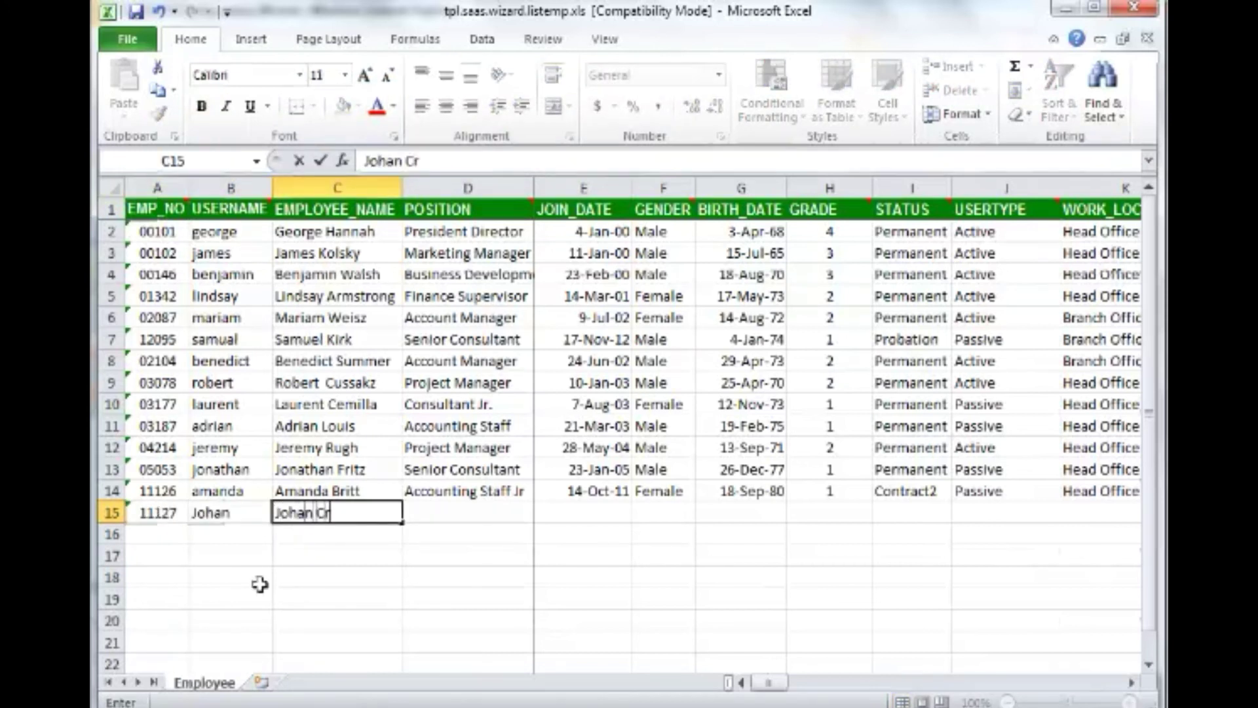
pyautogui.press('Tab')
pyautogui.write('C')
pyautogui.press('Tab')
pyautogui.write('1-Jan-13')
pyautogui.press('Tab')
pyautogui.write('Male')
pyautogui.press('Tab')
pyautogui.write('8-Aug-88')
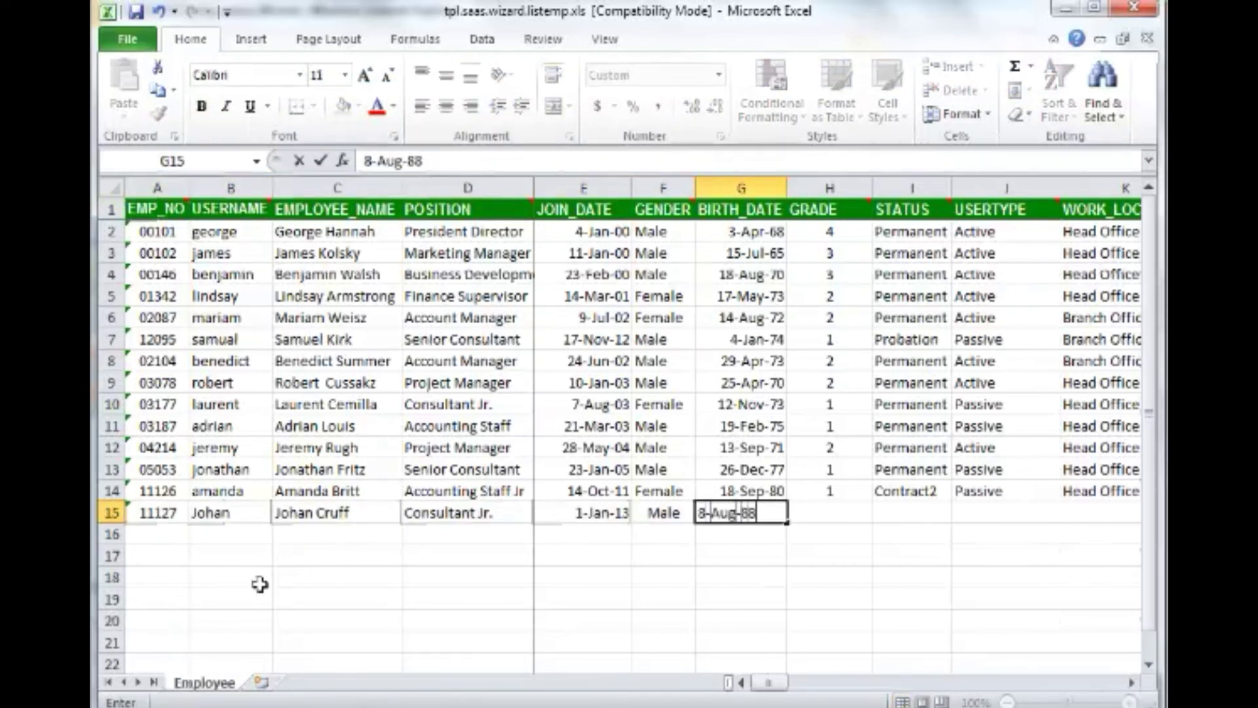
pyautogui.press('Tab')
pyautogui.write('1\tContra')
pyautogui.write('ct1')
# Fill in Passive, Head Office, IDR monthly, Single, salary 7,000,000 net, BCA Jakarta account and tax code.
pyautogui.press('Tab')
pyautogui.write('Passive')
pyautogui.press('Tab')
pyautogui.write('Head Office')
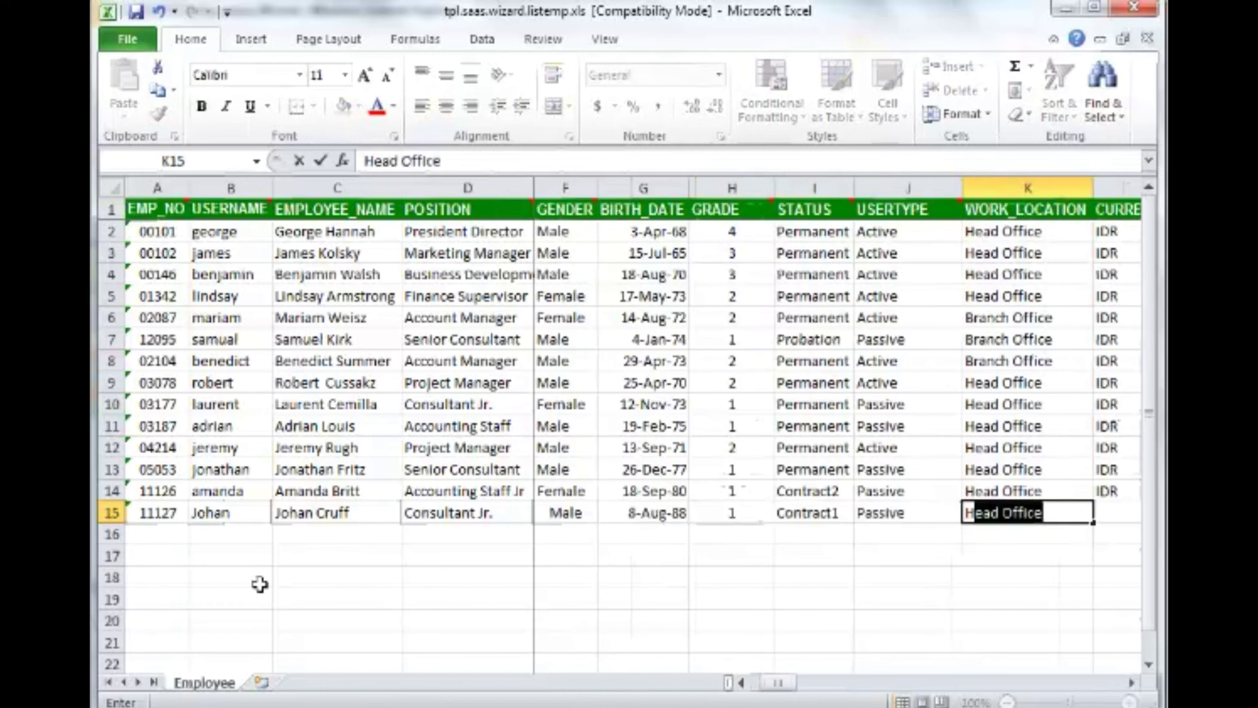
pyautogui.press('Tab')
pyautogui.write('IDR\tMONTH\tL')
pyautogui.press('Tab')
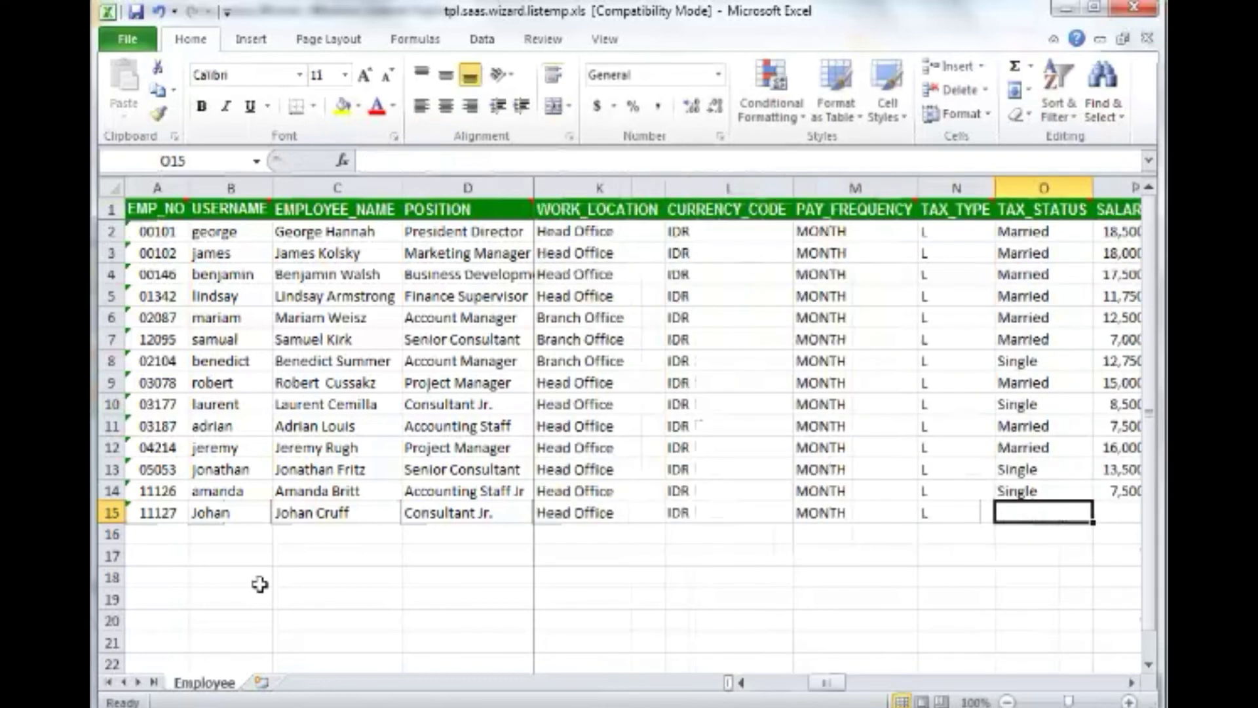
pyautogui.write('Single\t7000000\tYes\tNet\tB')
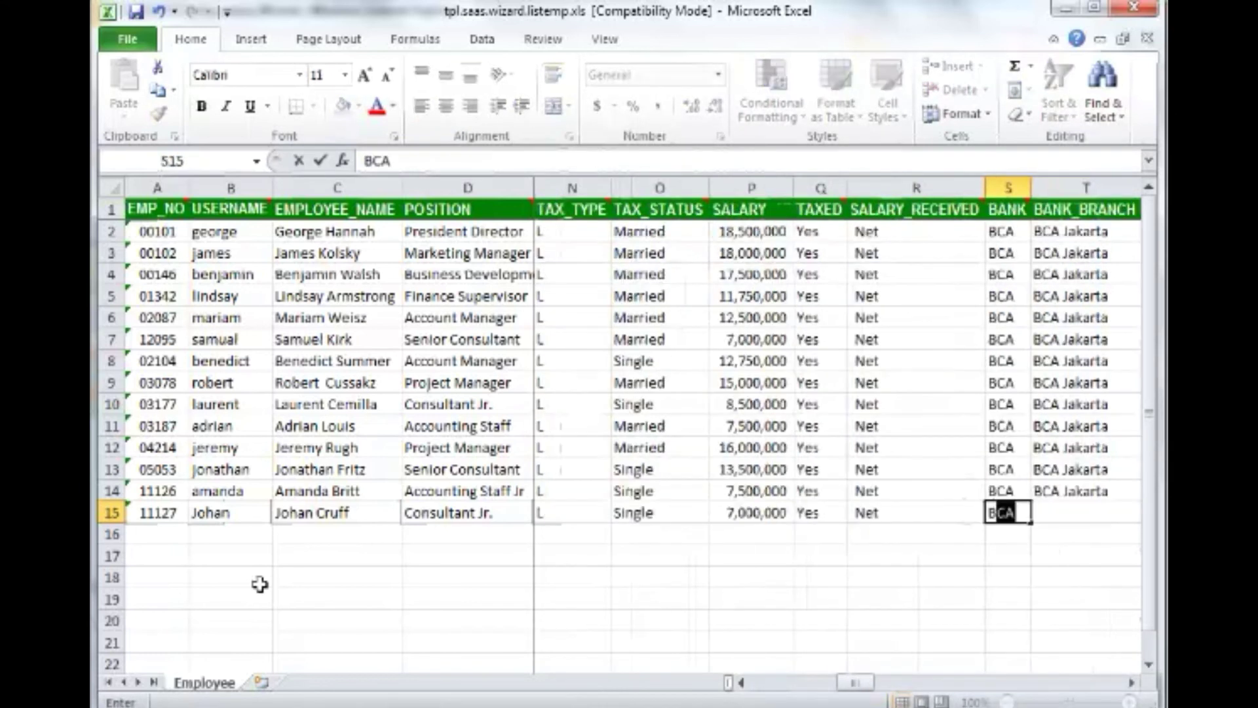
pyautogui.press('Tab')
pyautogui.write('BCA Jakarta')
pyautogui.press('Tab')
pyautogui.press('Up')
pyautogui.press('Down')
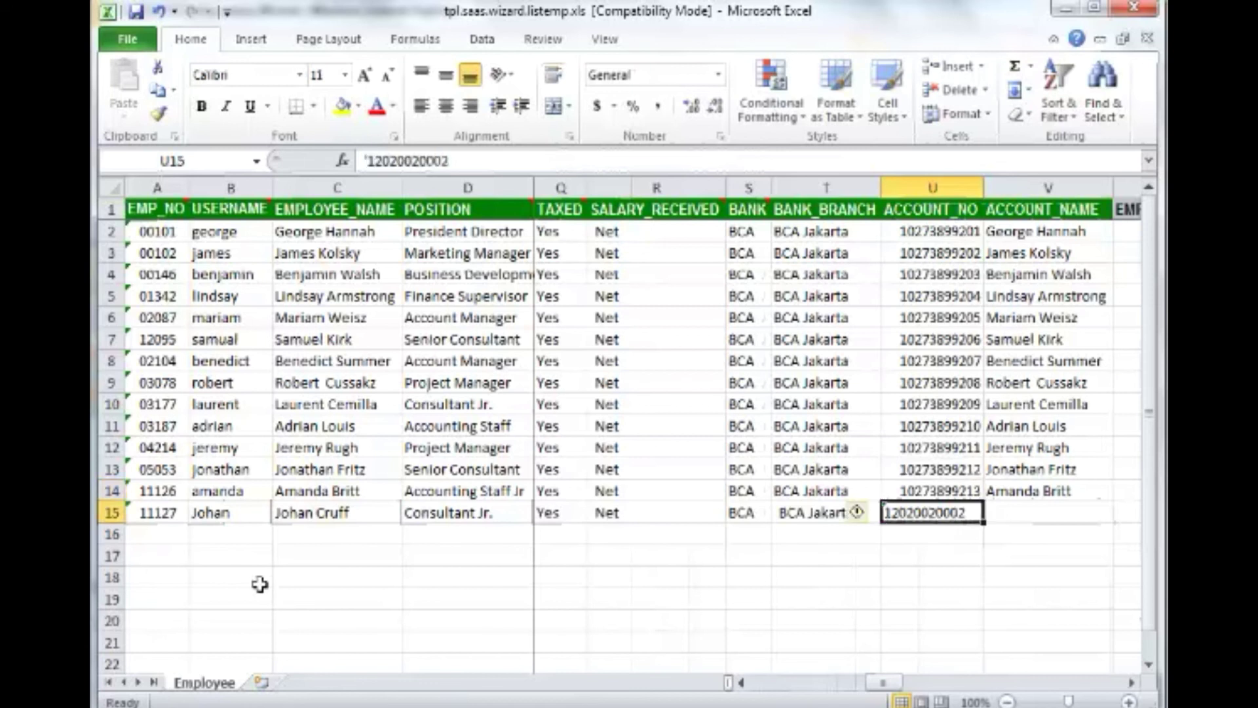
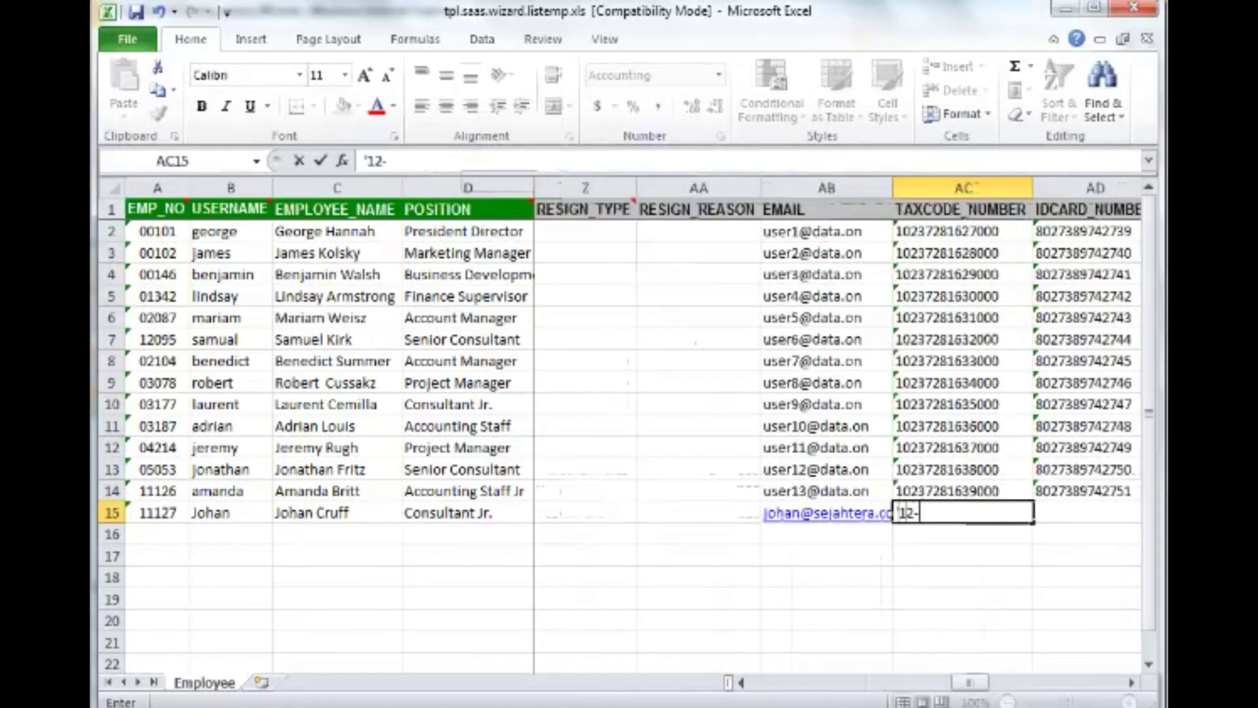
pyautogui.press('Tab')
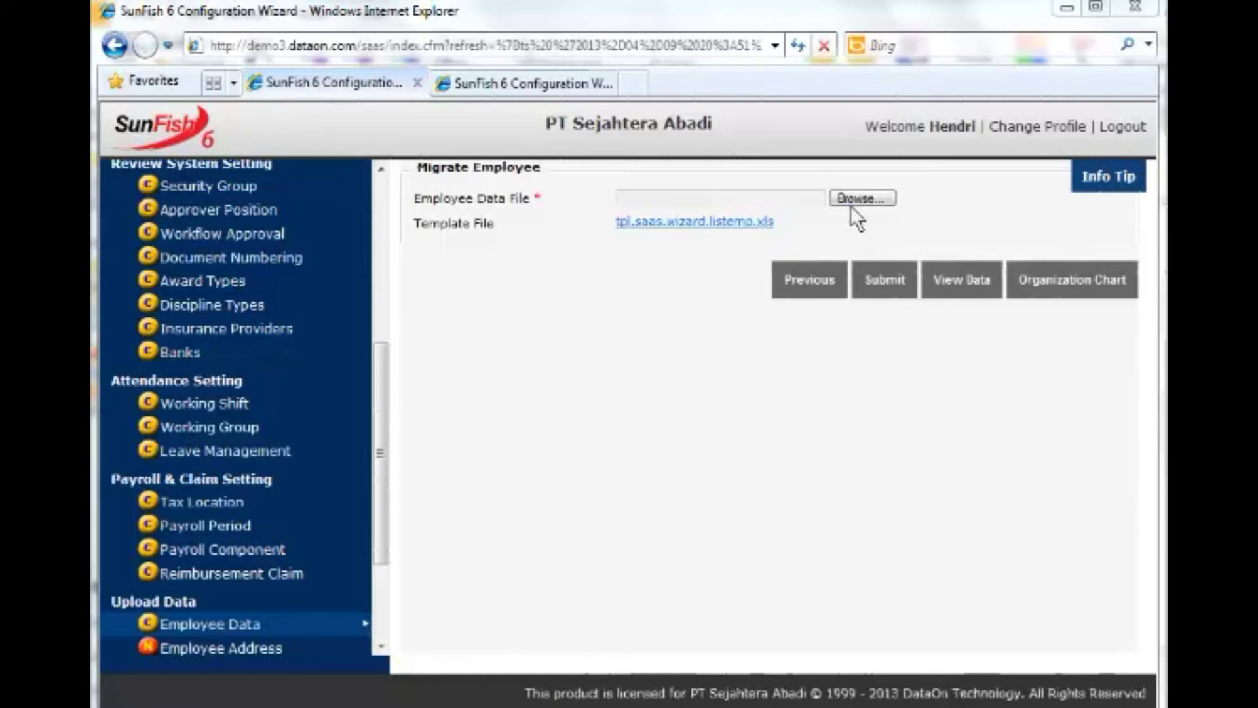
# Upload the filled employee file and inspect record 1's warnings and record 7's rejection reason.
pyautogui.click(851, 201)
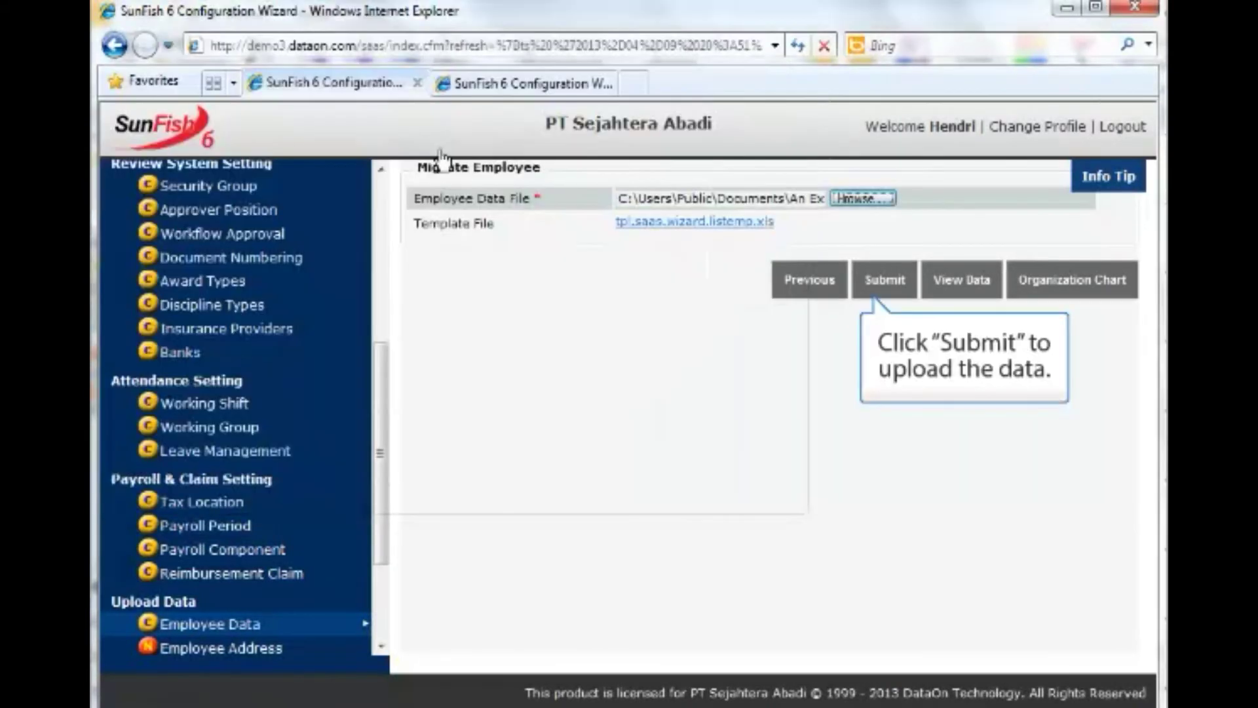
pyautogui.click(881, 282)
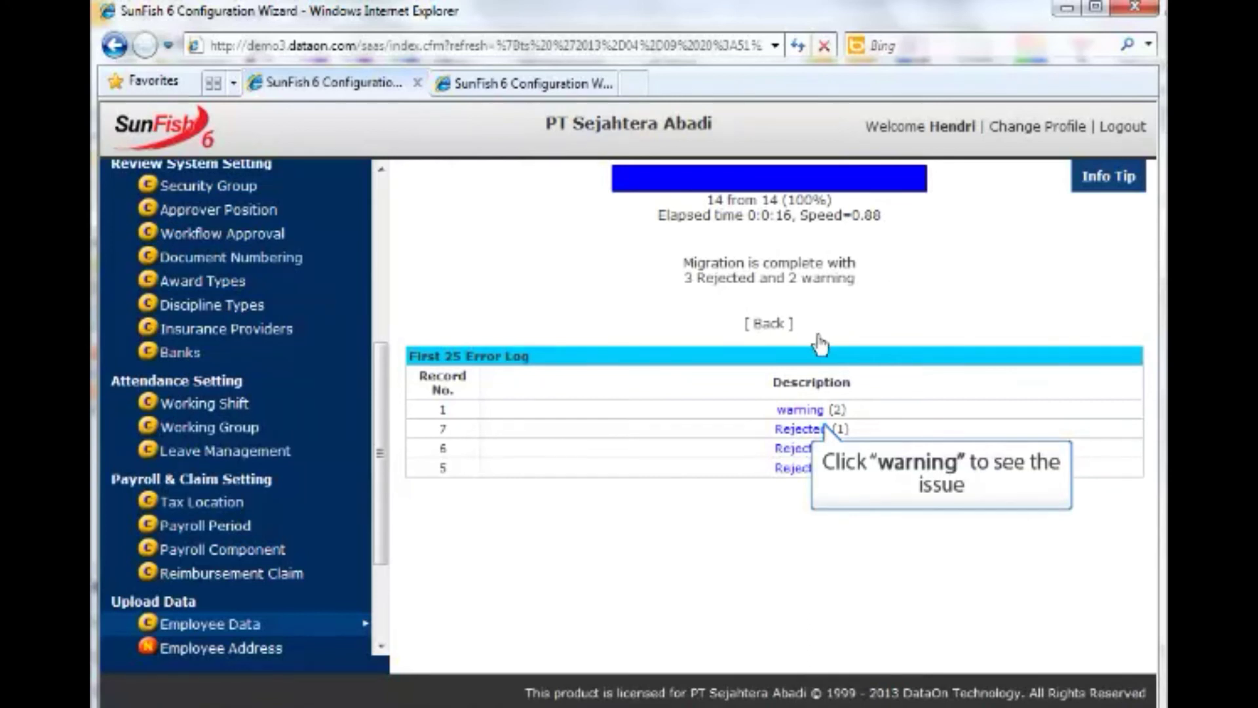
pyautogui.click(812, 410)
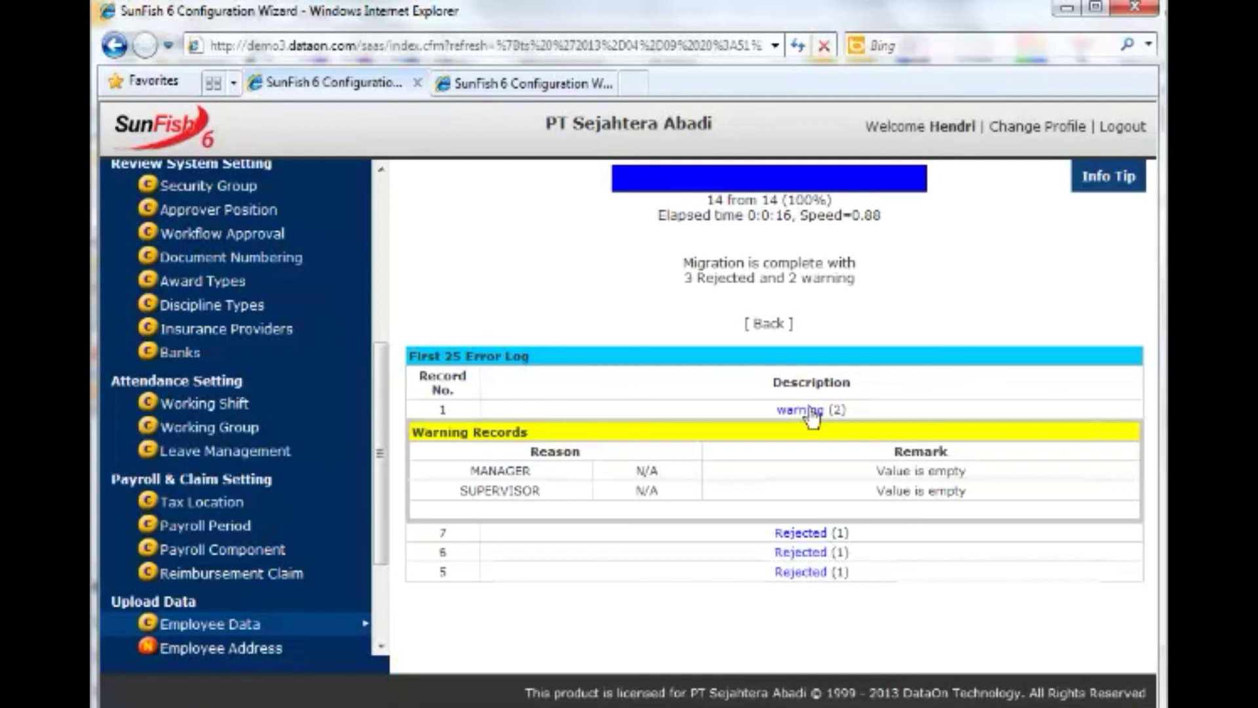
pyautogui.click(811, 412)
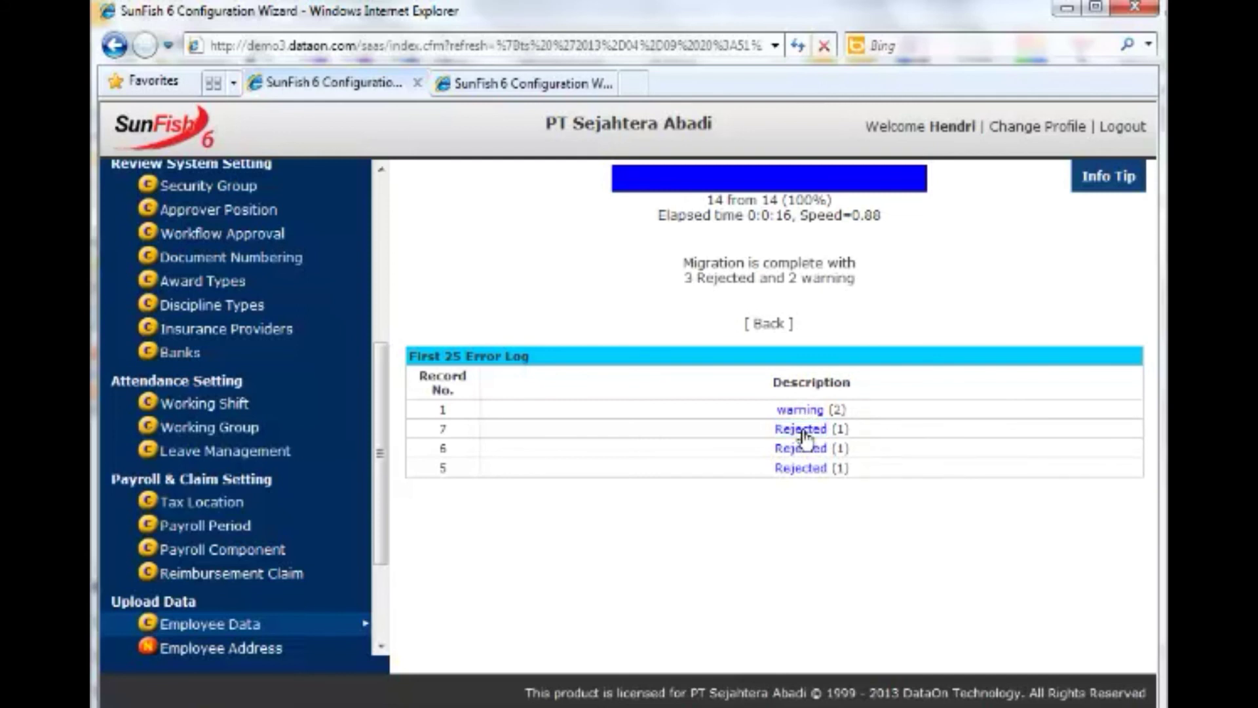
pyautogui.click(804, 432)
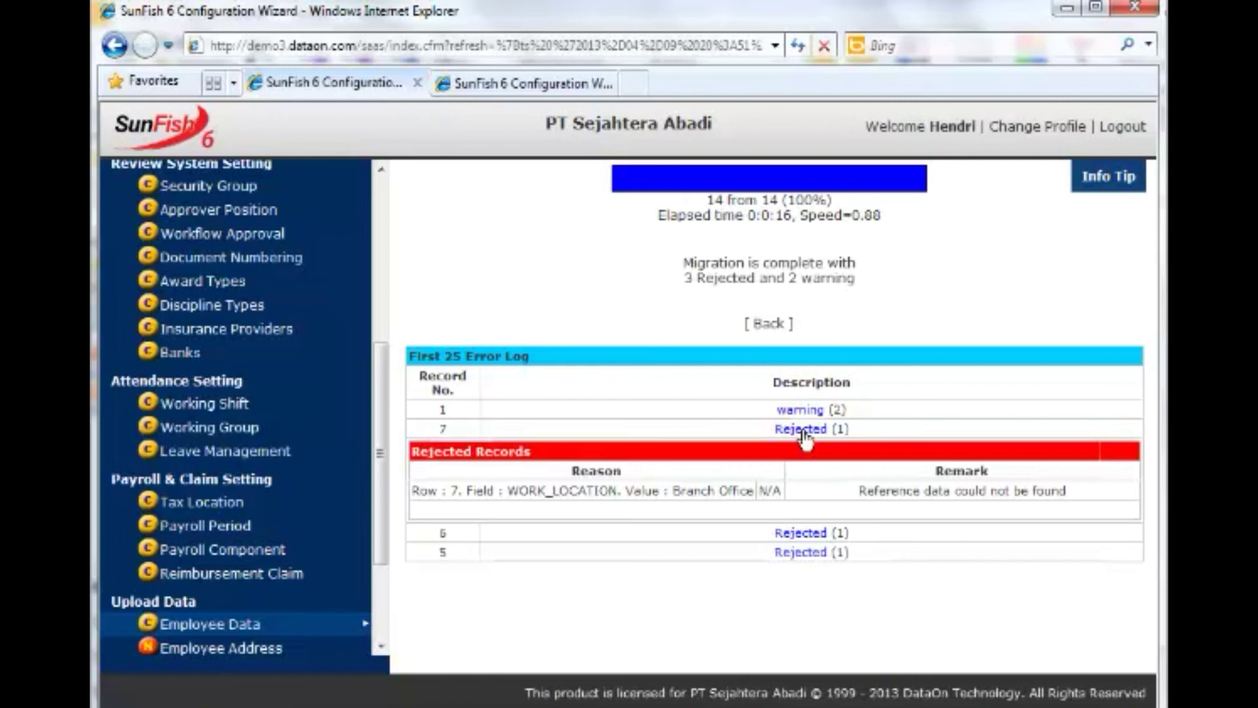
pyautogui.click(803, 431)
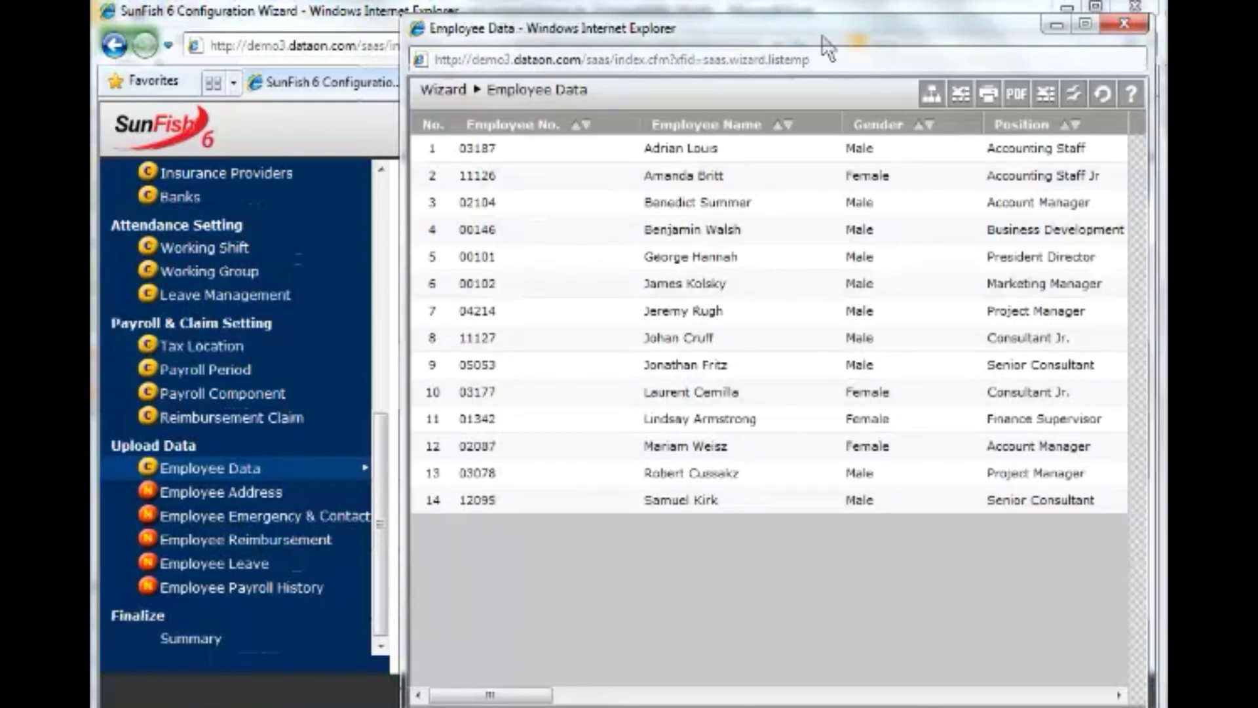
# Scroll the employee grid, then expand Business Development Manager and Finance Supervisor in the supervisor structure.
pyautogui.moveTo(808, 33); pyautogui.dragTo(783, 23)
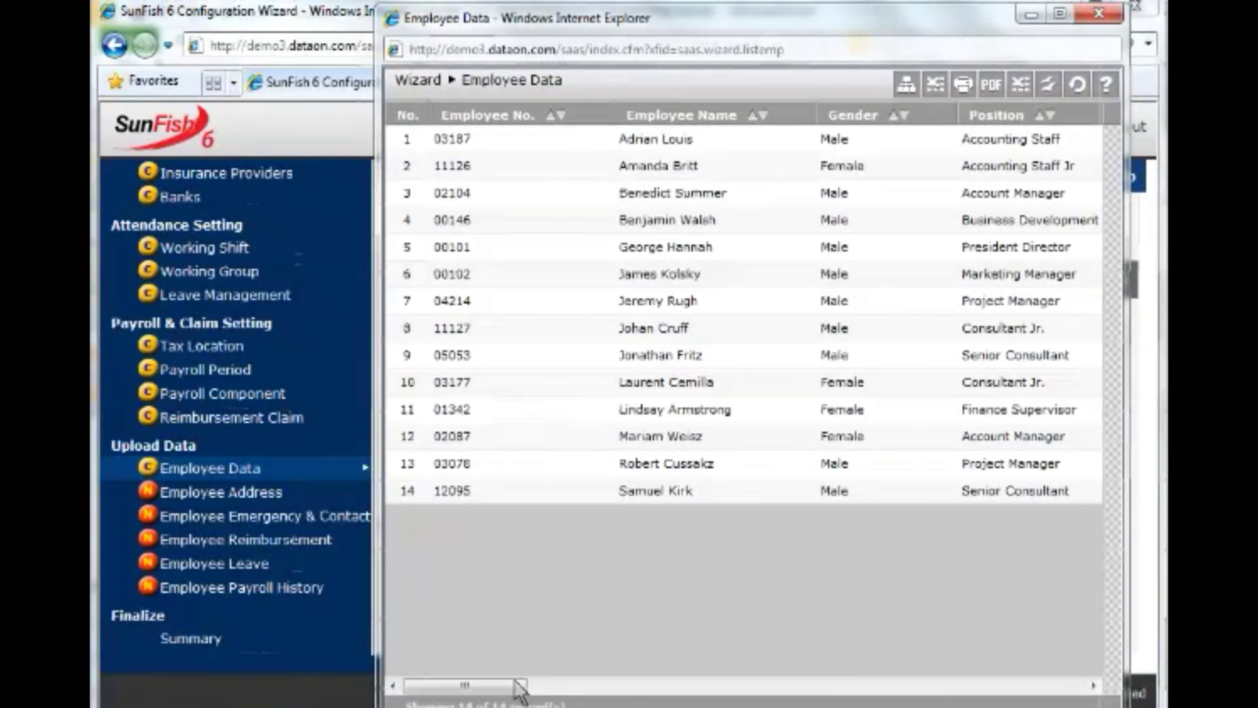
pyautogui.moveTo(517, 688); pyautogui.dragTo(1077, 696)
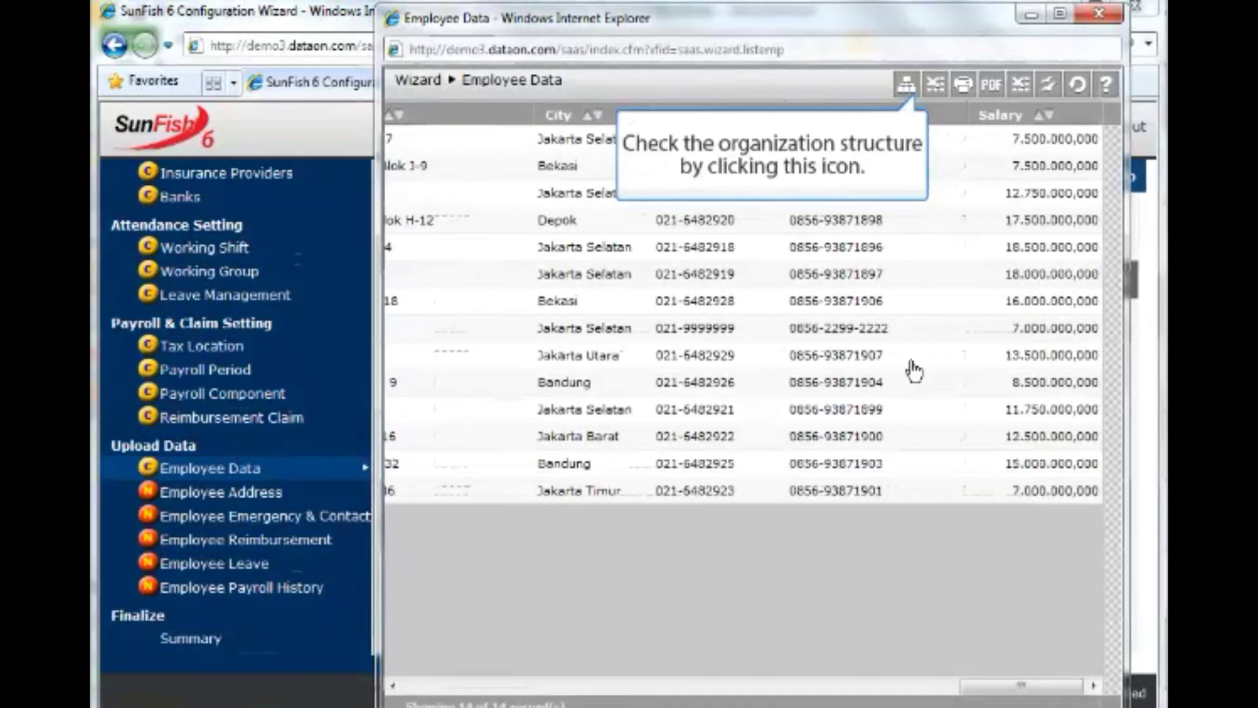
pyautogui.click(903, 92)
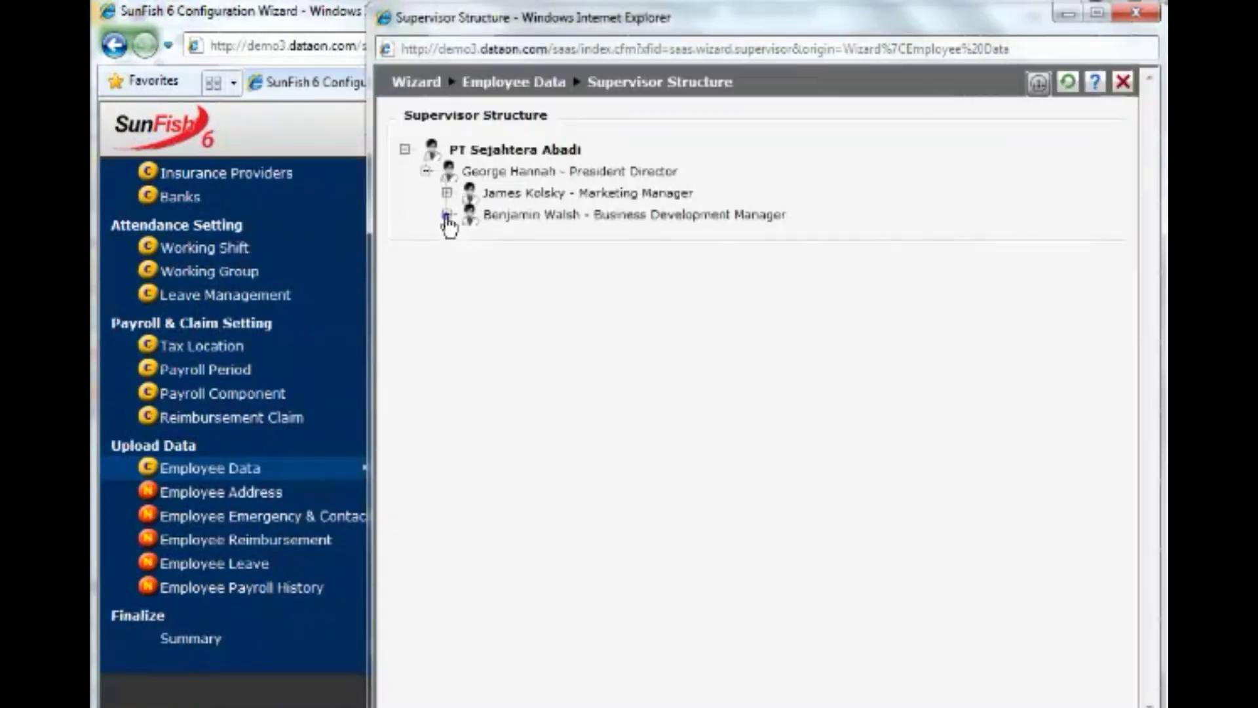
pyautogui.click(447, 215)
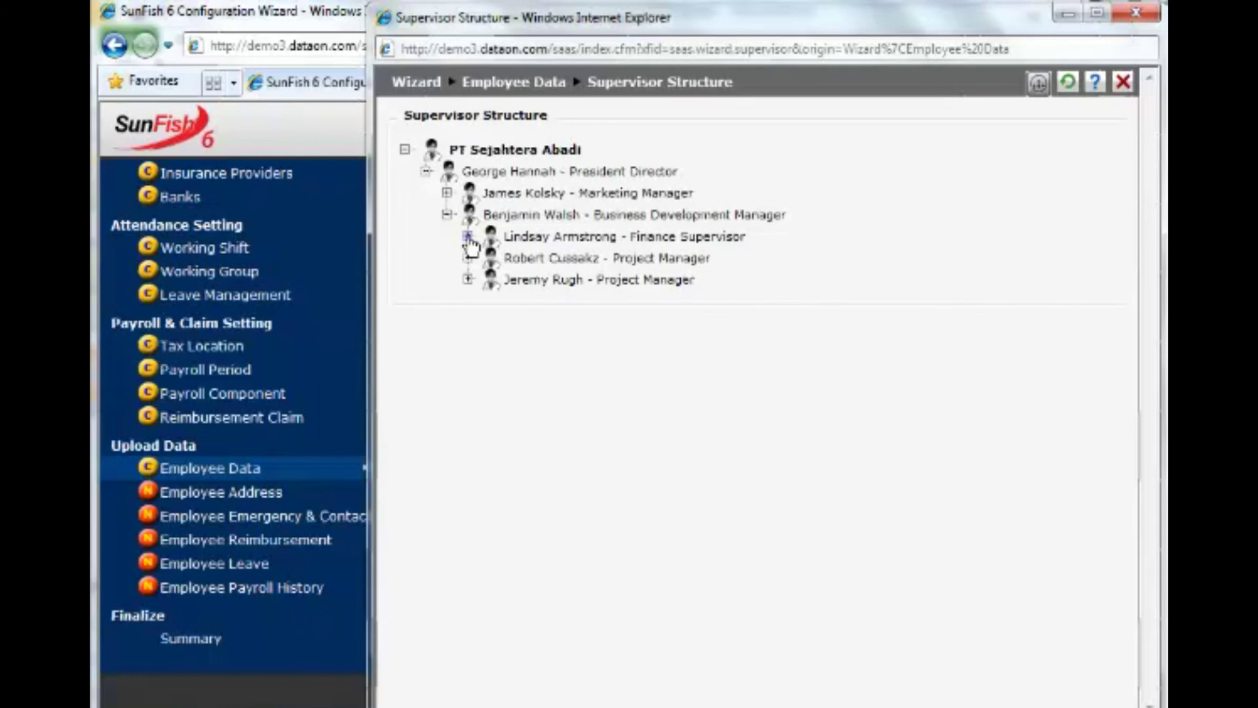
pyautogui.click(467, 236)
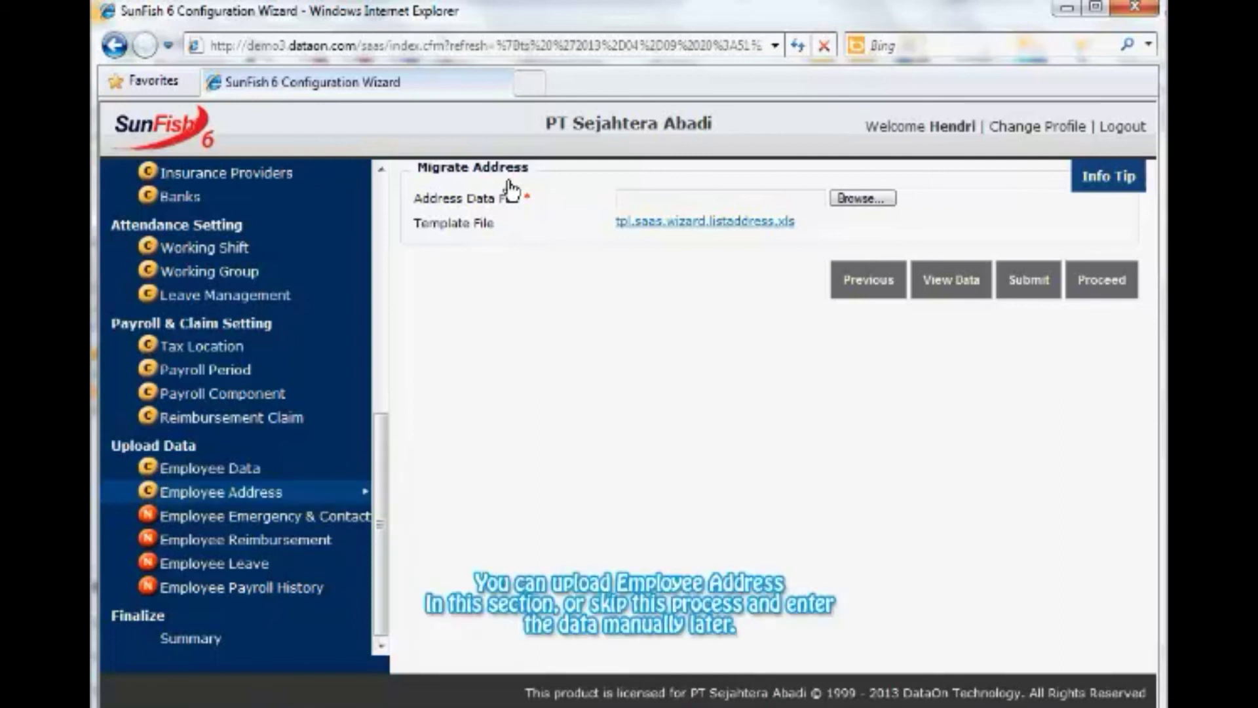
# Download the address template tpl.saas.wizard.listaddress.xls and open it in Excel.
pyautogui.click(721, 220)
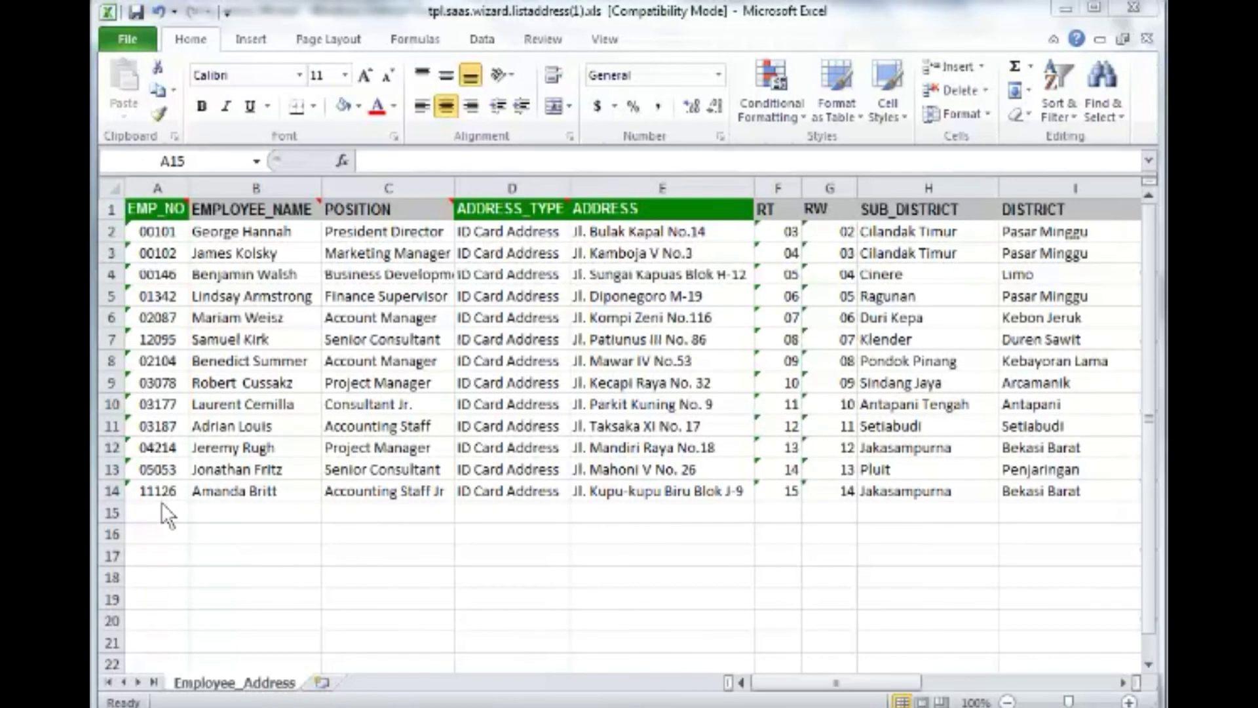
# In row 15, enter the employee's number, name, Consultant Jr. position and ID card street address details.
pyautogui.click(168, 508)
pyautogui.press('Tab')
pyautogui.press('Tab')
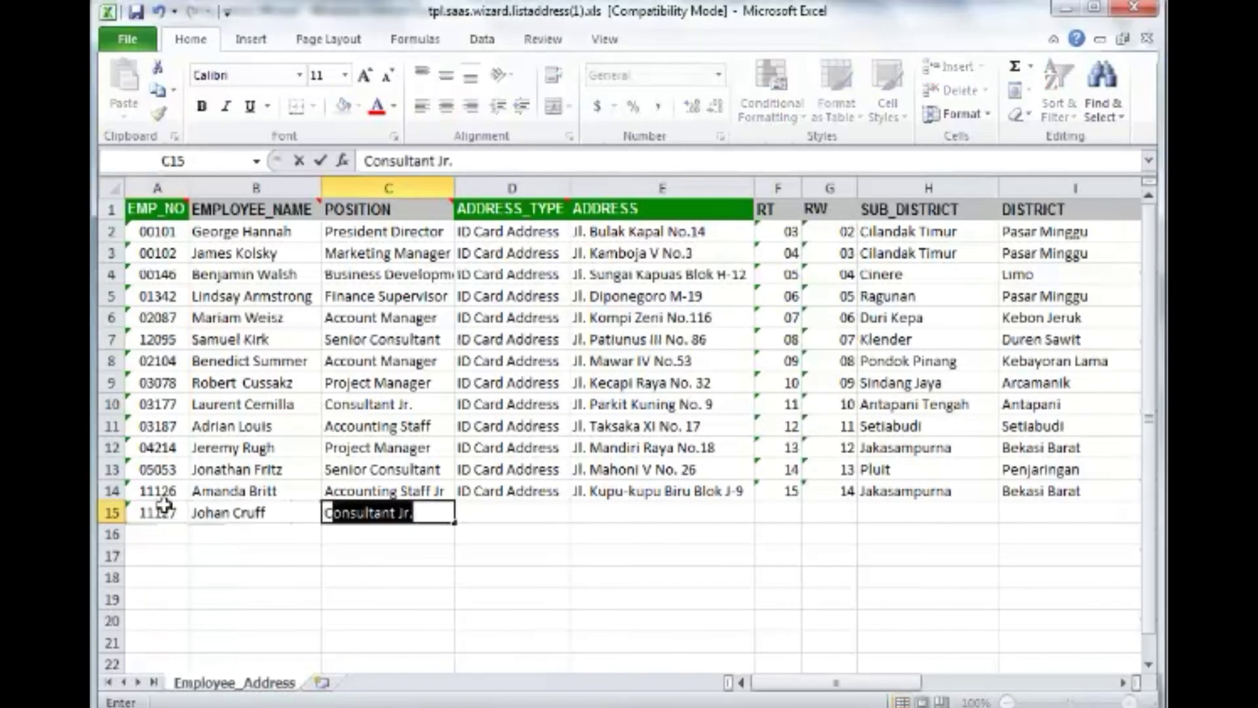
pyautogui.press('Tab')
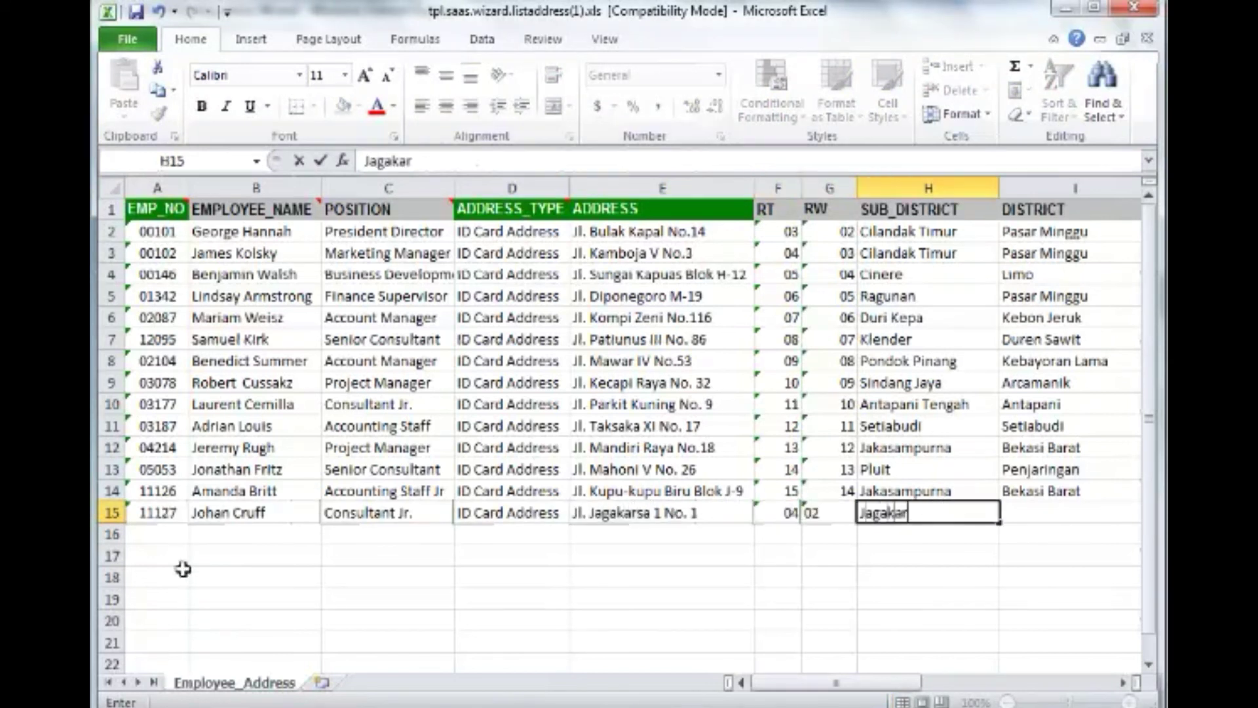
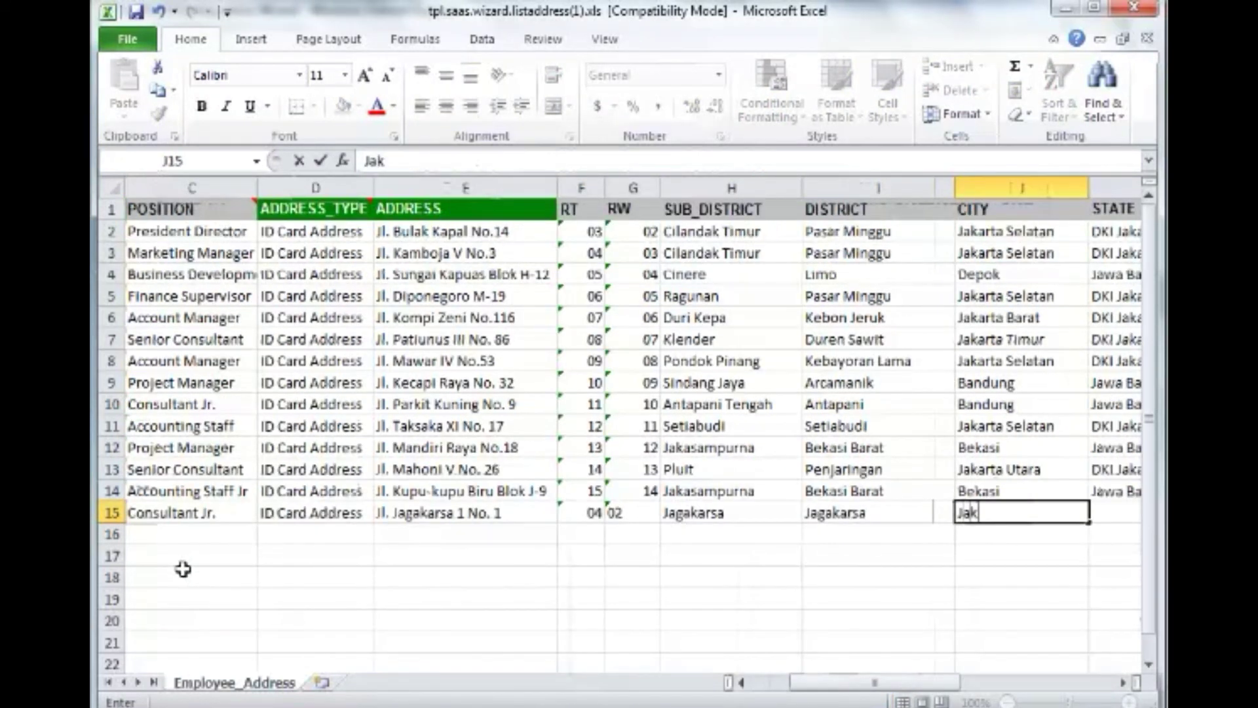
pyautogui.press('Tab')
# Add DKI Jakarta, Indonesia, postal code, phone, Live Alone, Own Property and address distance 30.
pyautogui.write('DKI Jakarta')
pyautogui.press('Tab')
pyautogui.write('Indonesia')
pyautogui.press('Tab')
pyautogui.write('12620')
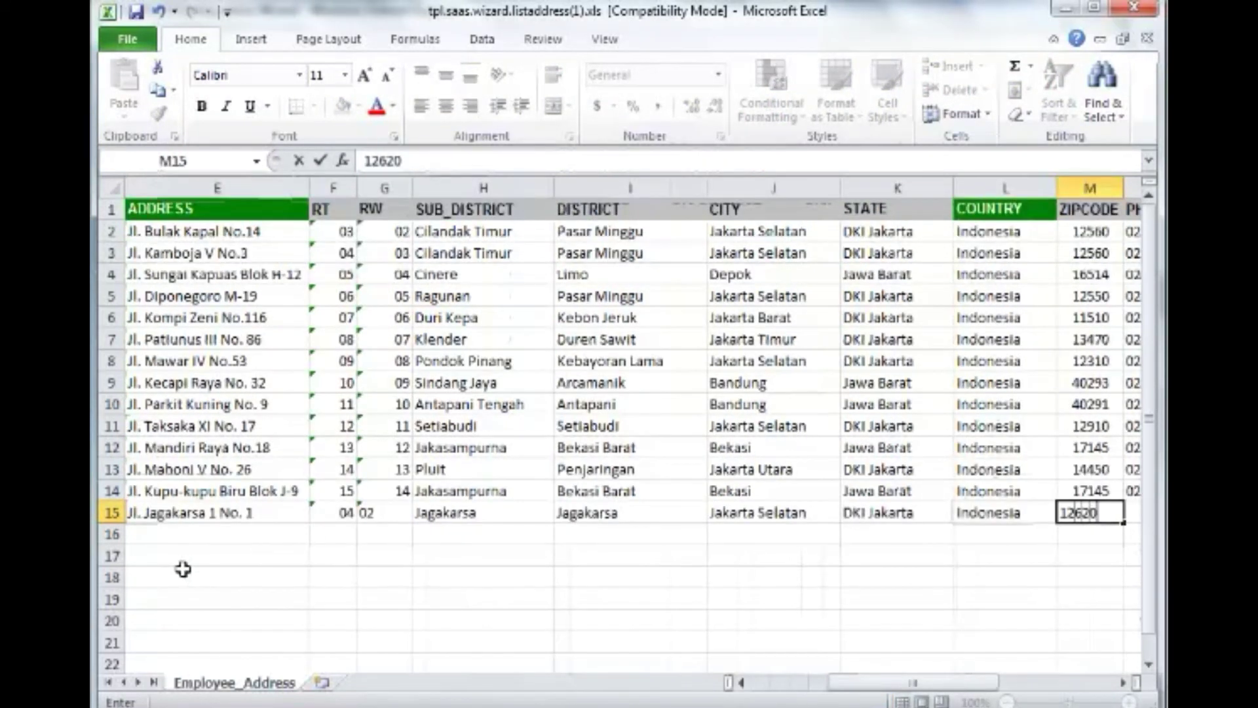
pyautogui.press('Tab')
pyautogui.write('021-99999')
pyautogui.press('Tab')
pyautogui.write('Live Alone')
pyautogui.press('Tab')
pyautogui.write('Own Property')
pyautogui.press('Tab')
pyautogui.write('3')
pyautogui.write('0')
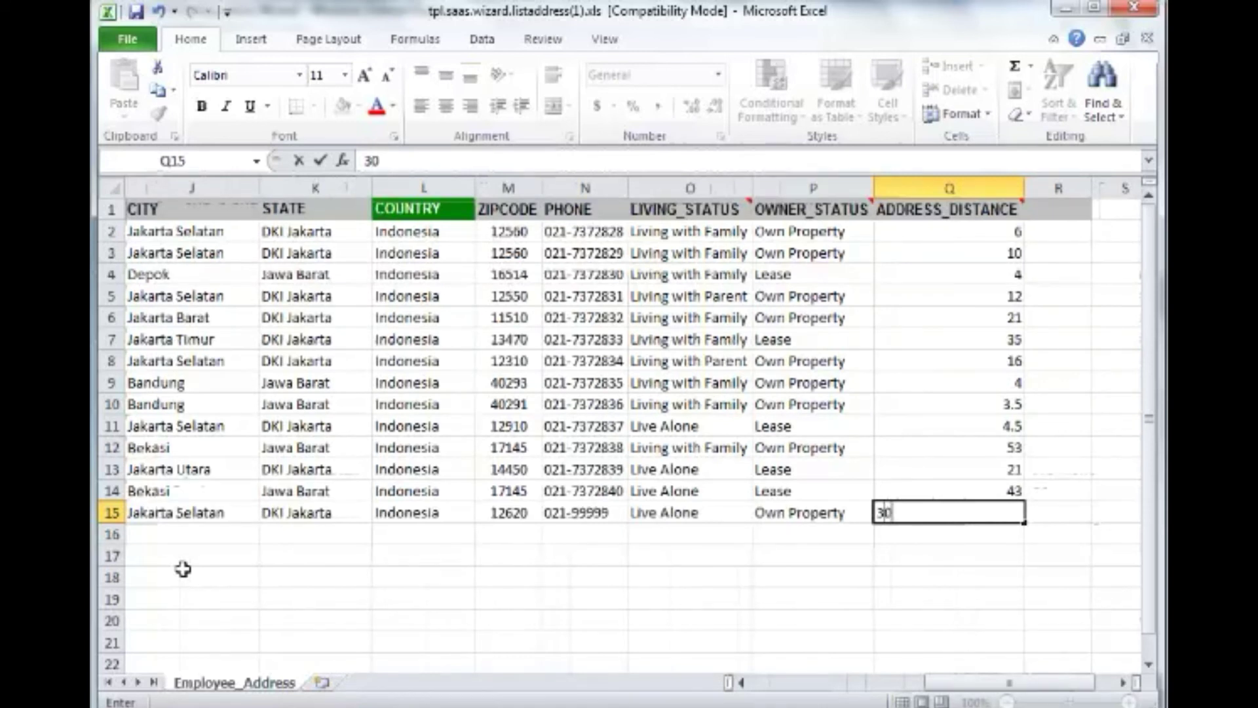
pyautogui.press('Tab')
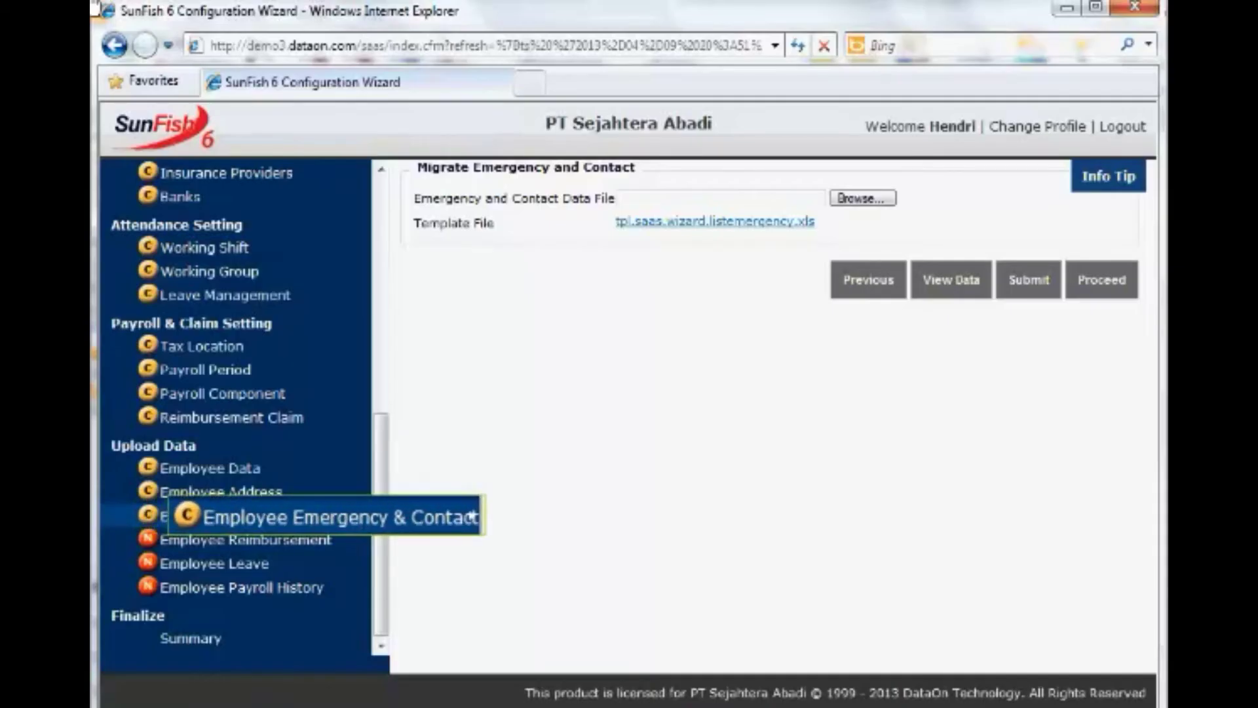
# Open the emergency and contact template tpl.saas.wizard.listemergency.xls in Excel.
pyautogui.click(772, 223)
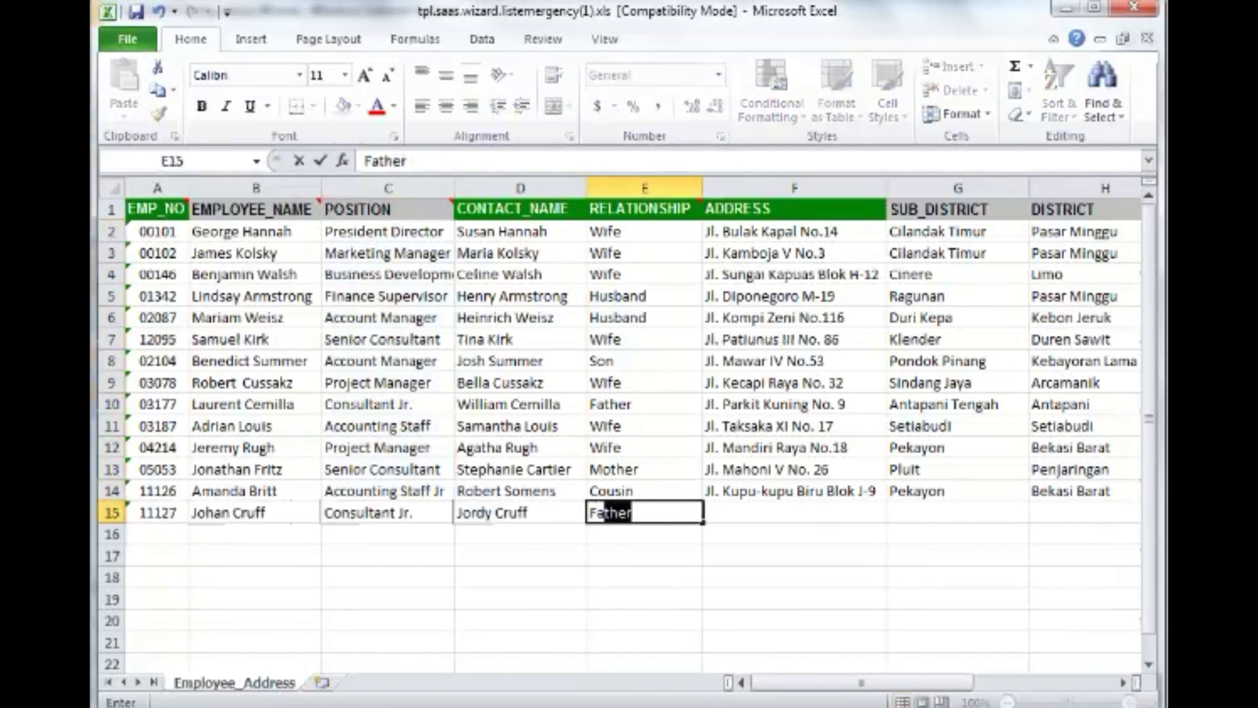
# Enter the contact's street address, Tanah Baru sub-district, district, zipcode 12345 and phone number in row 15.
pyautogui.press('Tab')
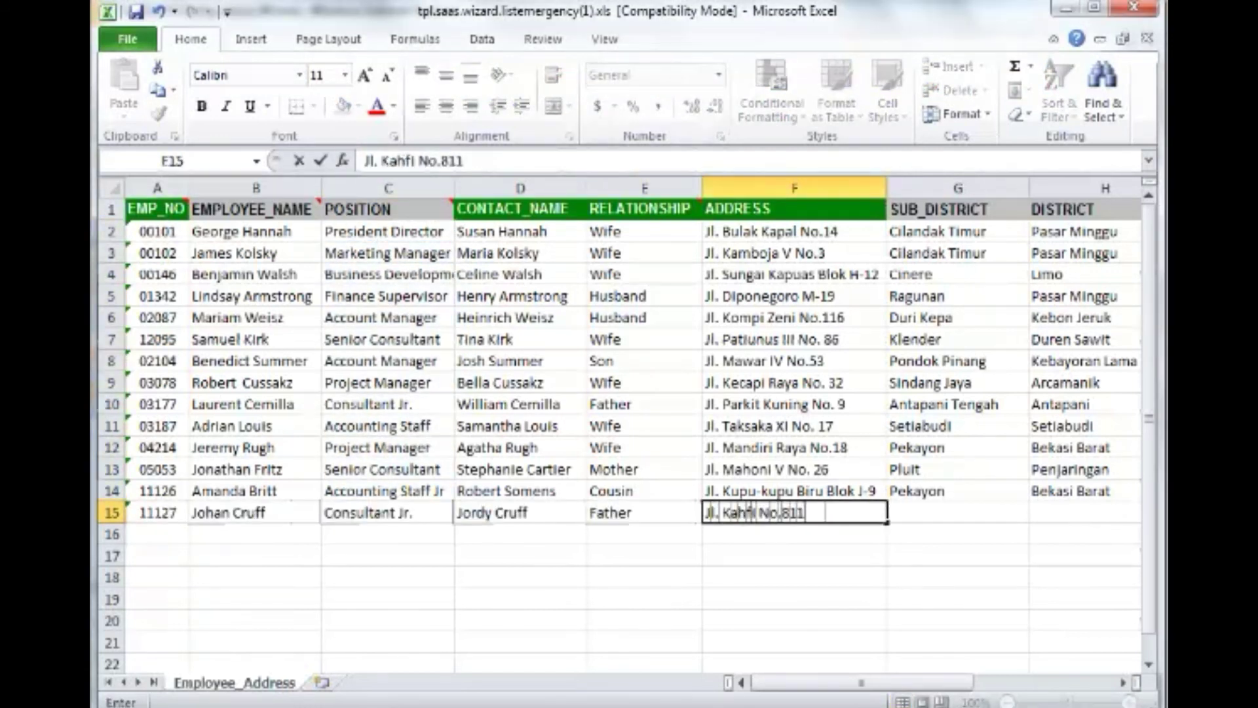
pyautogui.press('Tab')
pyautogui.write('Tanah Baru')
pyautogui.press('Tab')
pyautogui.write('Tanah')
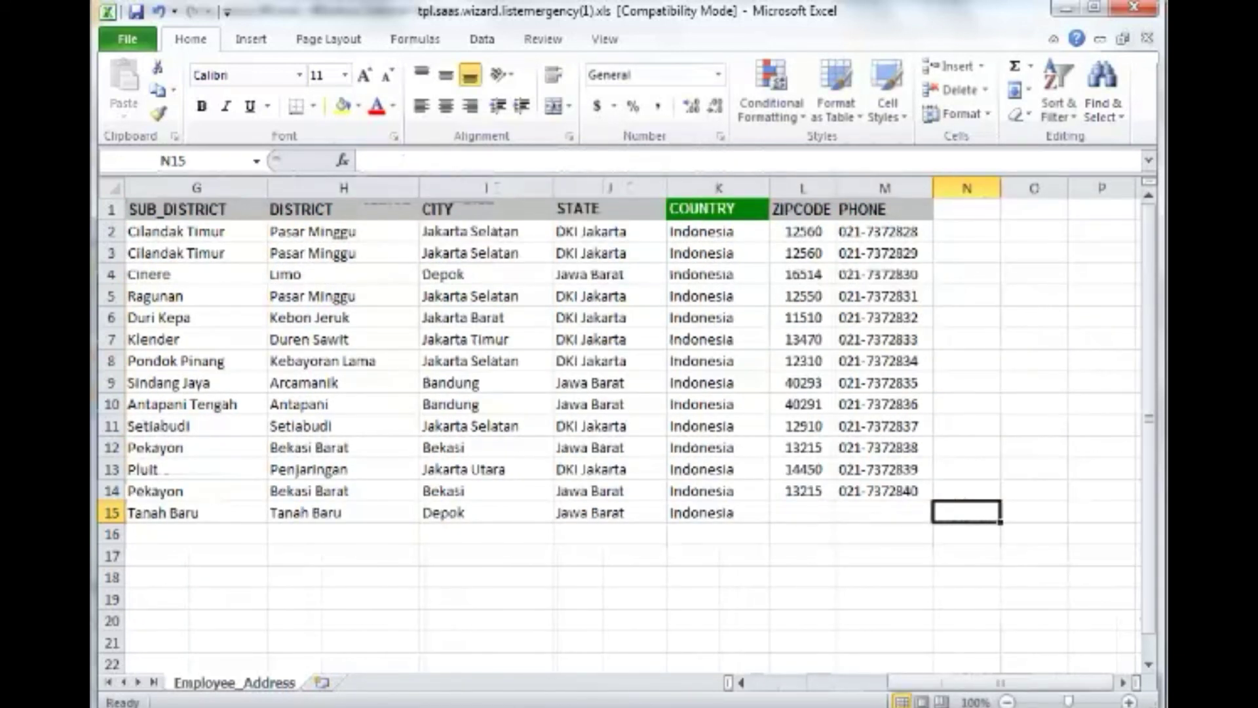
pyautogui.press('Left')
pyautogui.press('Left')
pyautogui.write('12345')
pyautogui.press('Tab')
pyautogui.write('021-999999')
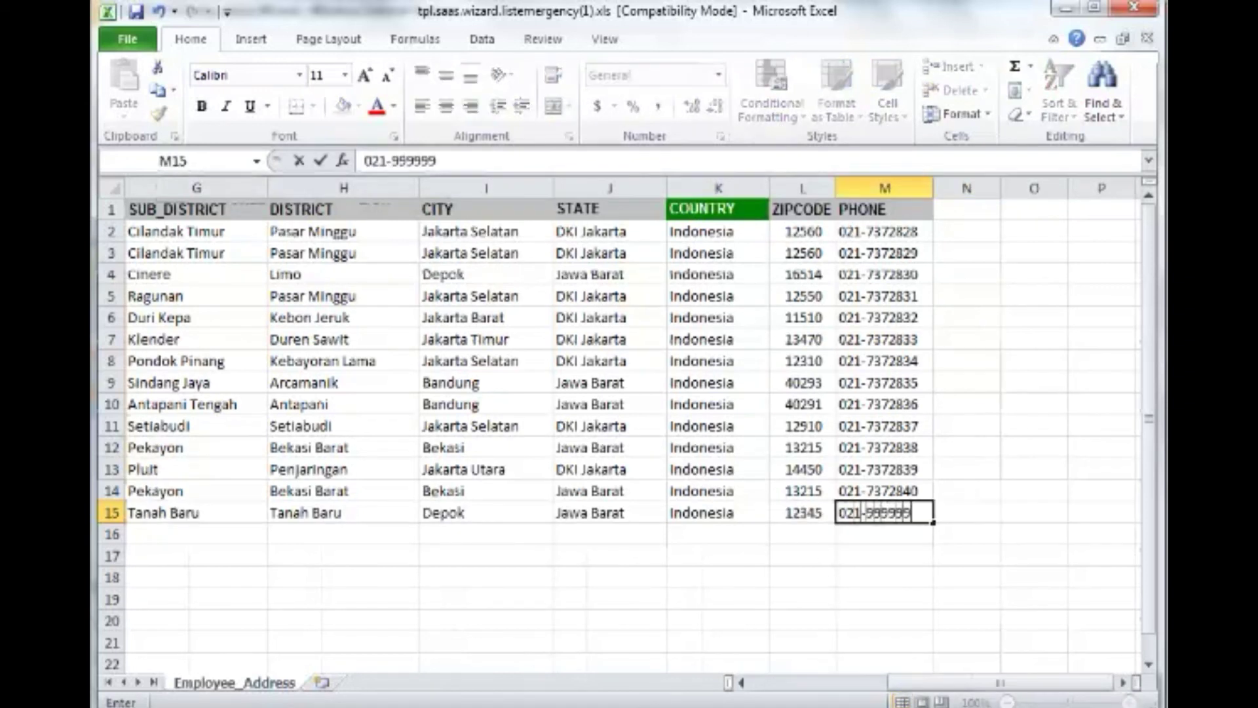
pyautogui.write('1')
pyautogui.press('Return')
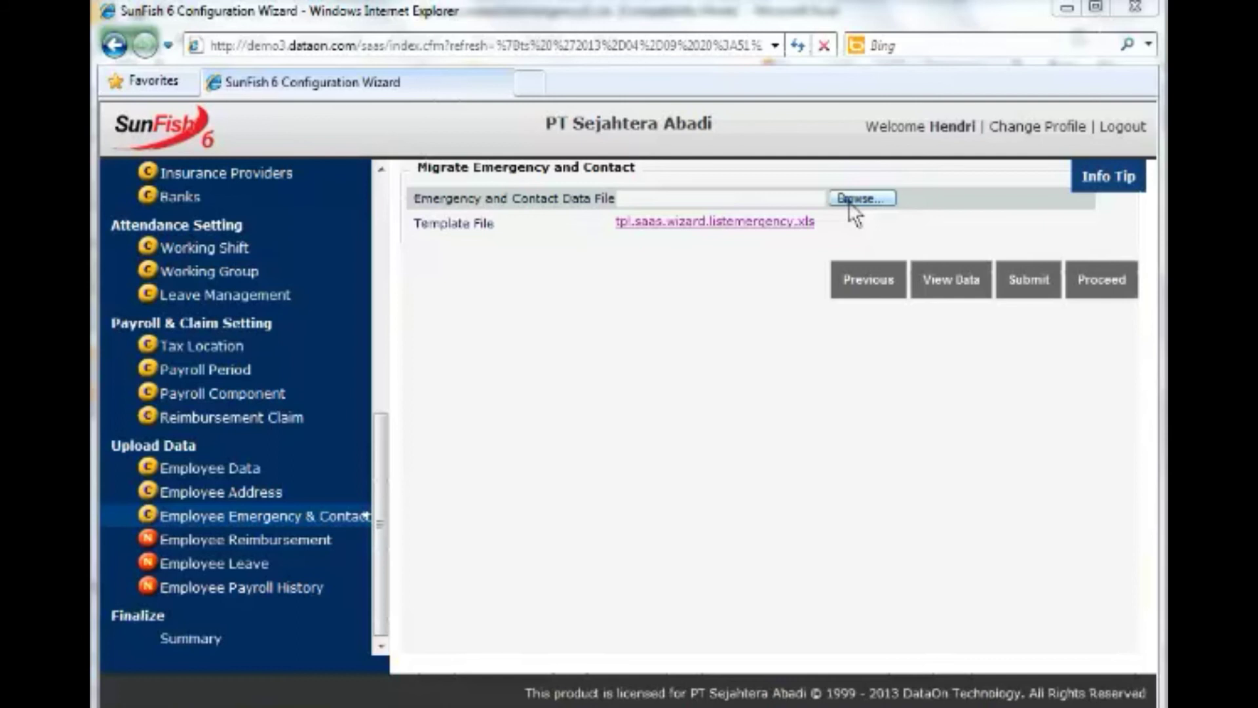
# Upload the saved emergency contact template and review the migration's warning records.
pyautogui.click(852, 199)
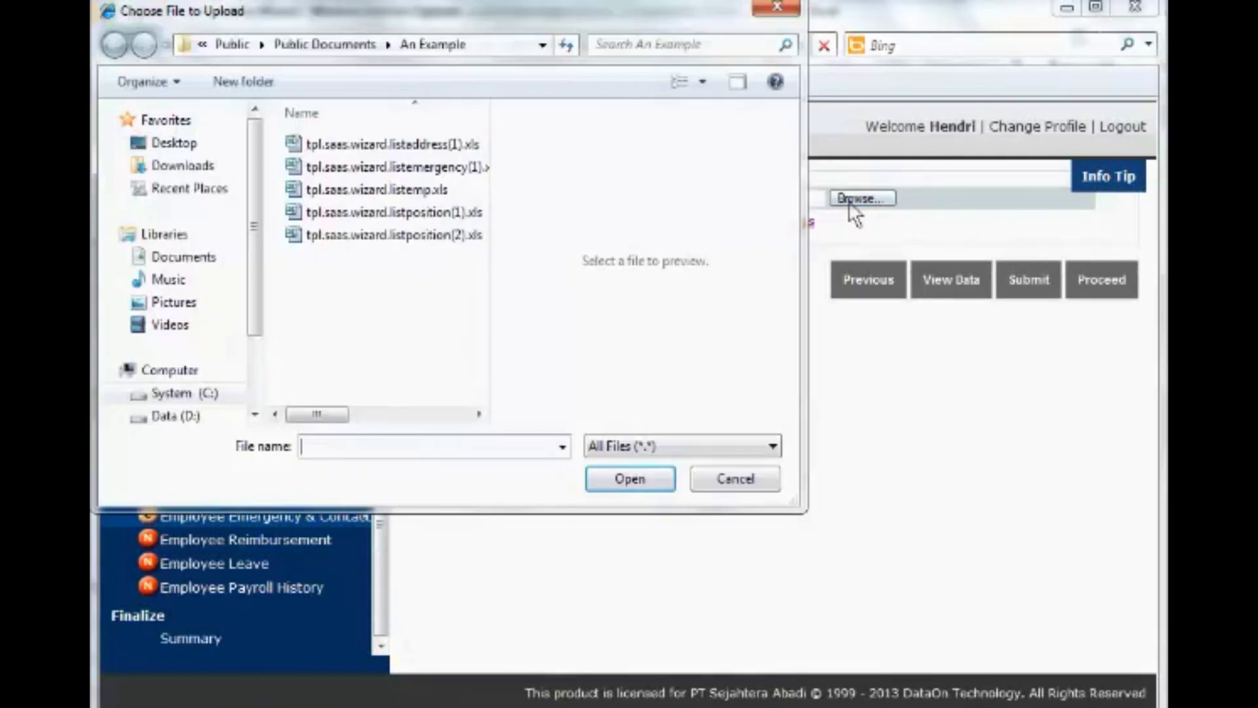
pyautogui.doubleClick(440, 168)
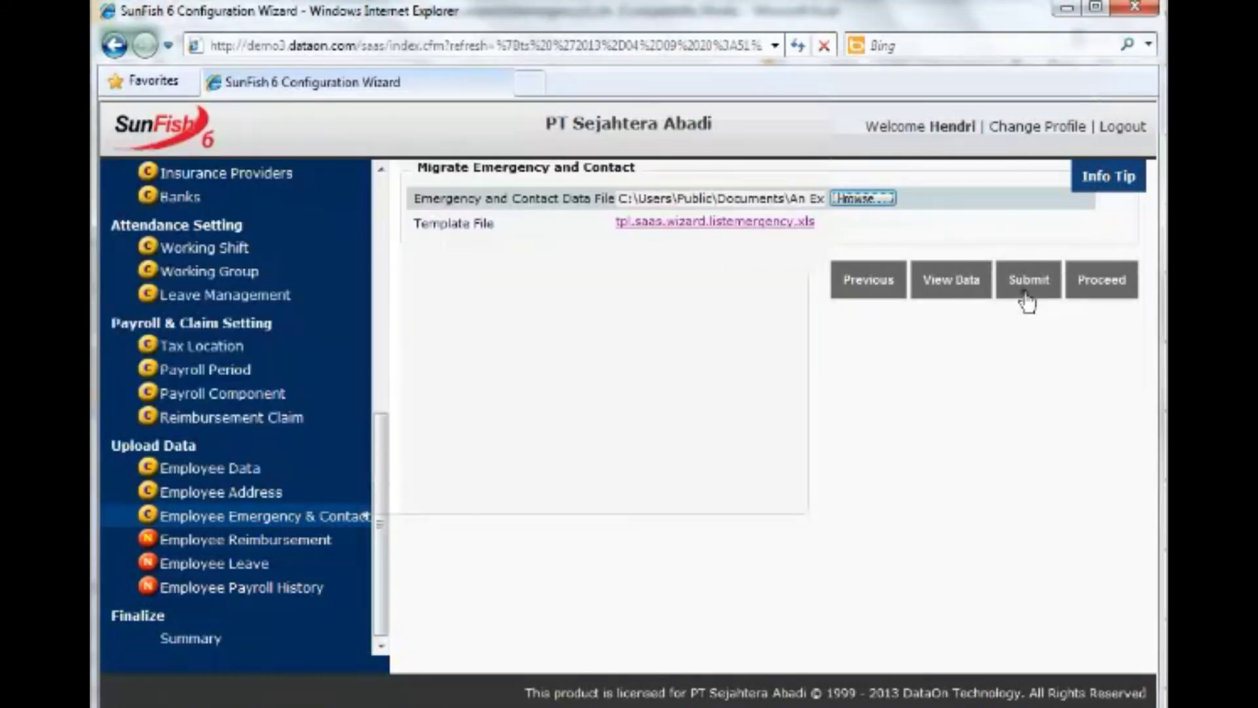
pyautogui.click(1026, 288)
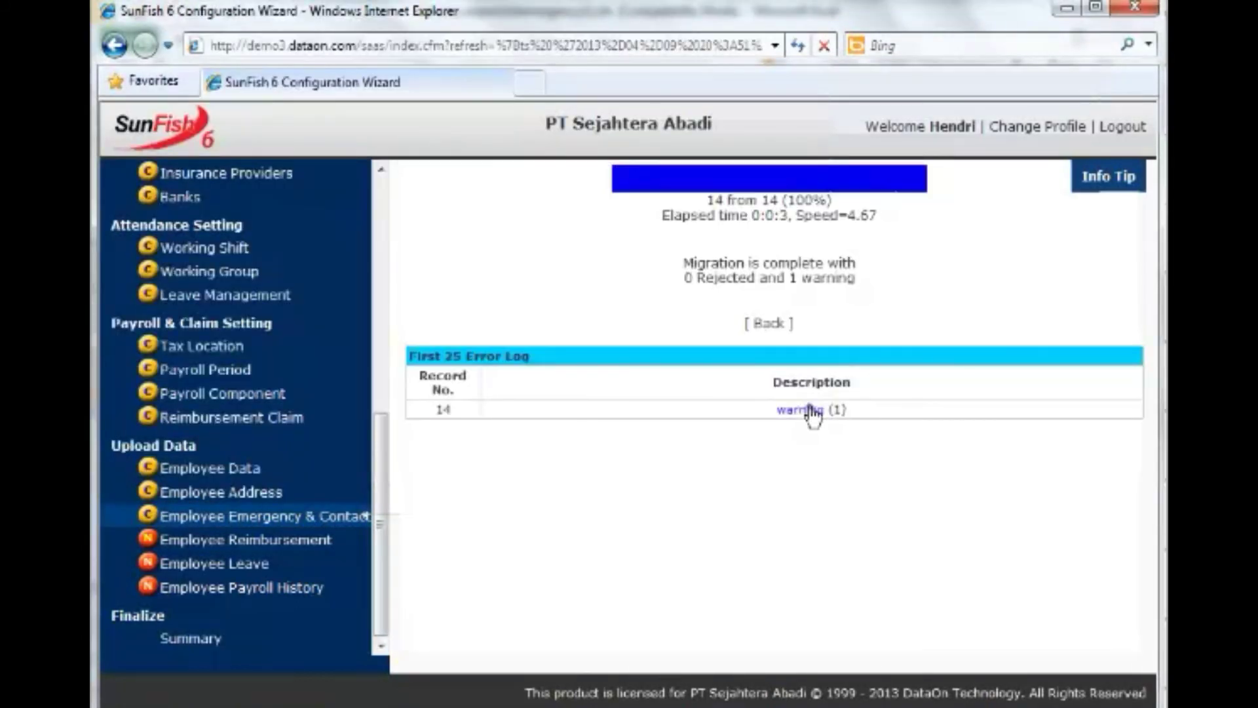
pyautogui.click(811, 410)
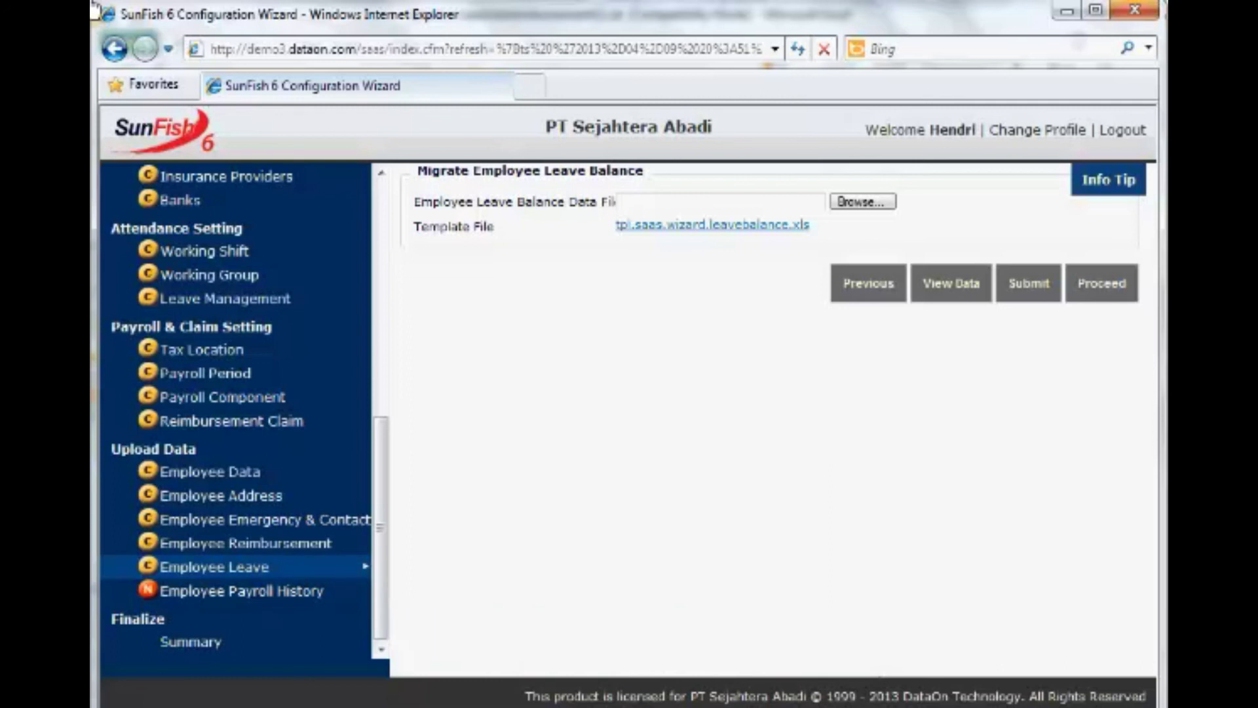
# Open the leave balance template, upload the leave balance file, and return to the upload form.
pyautogui.click(729, 226)
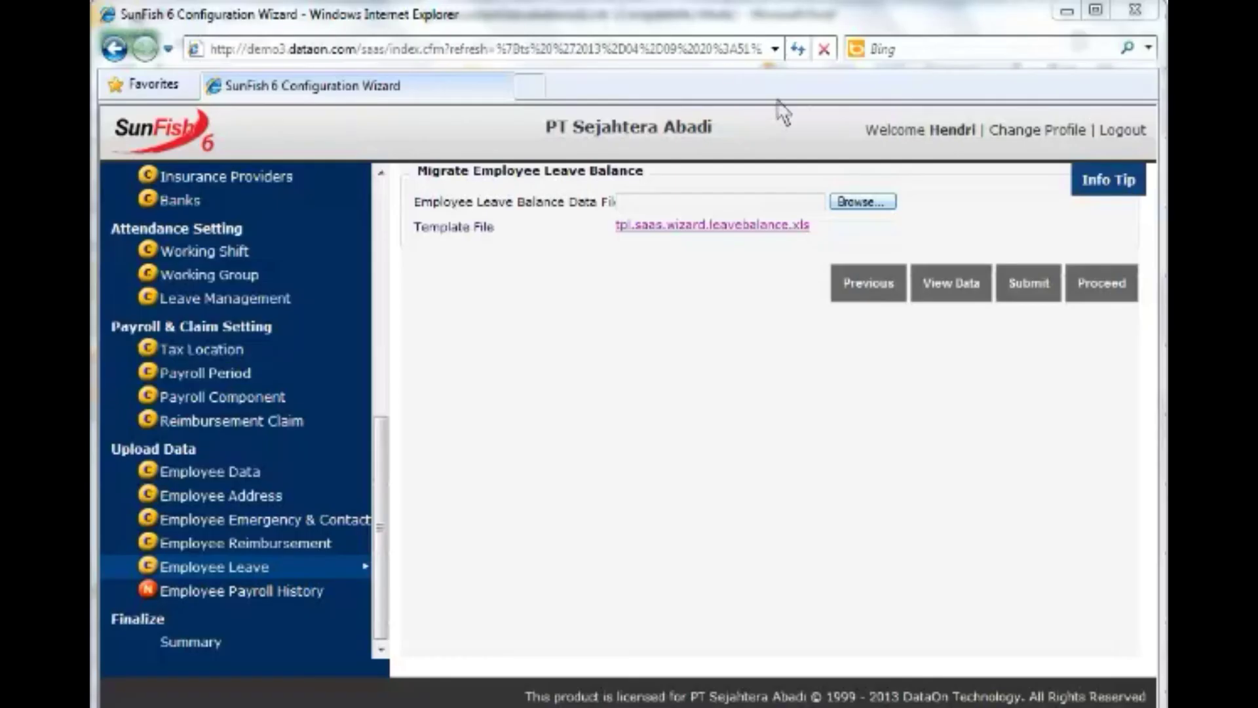
pyautogui.click(860, 202)
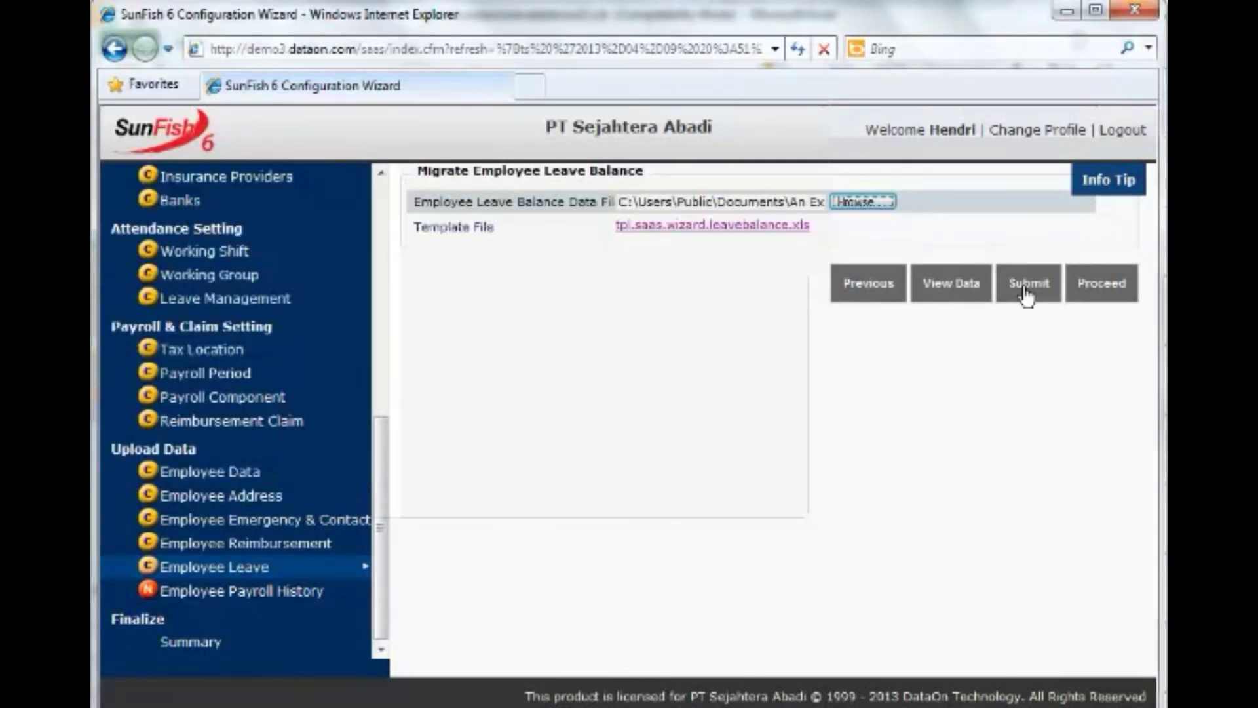
pyautogui.click(1025, 289)
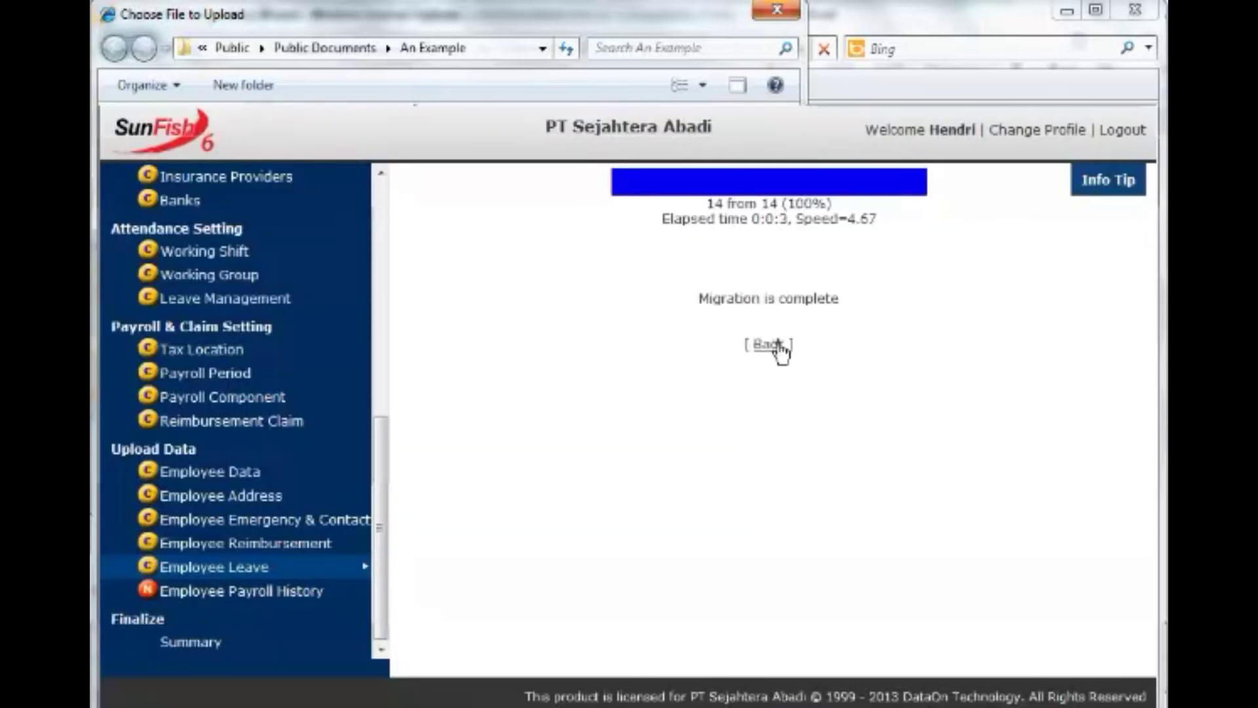
pyautogui.click(778, 348)
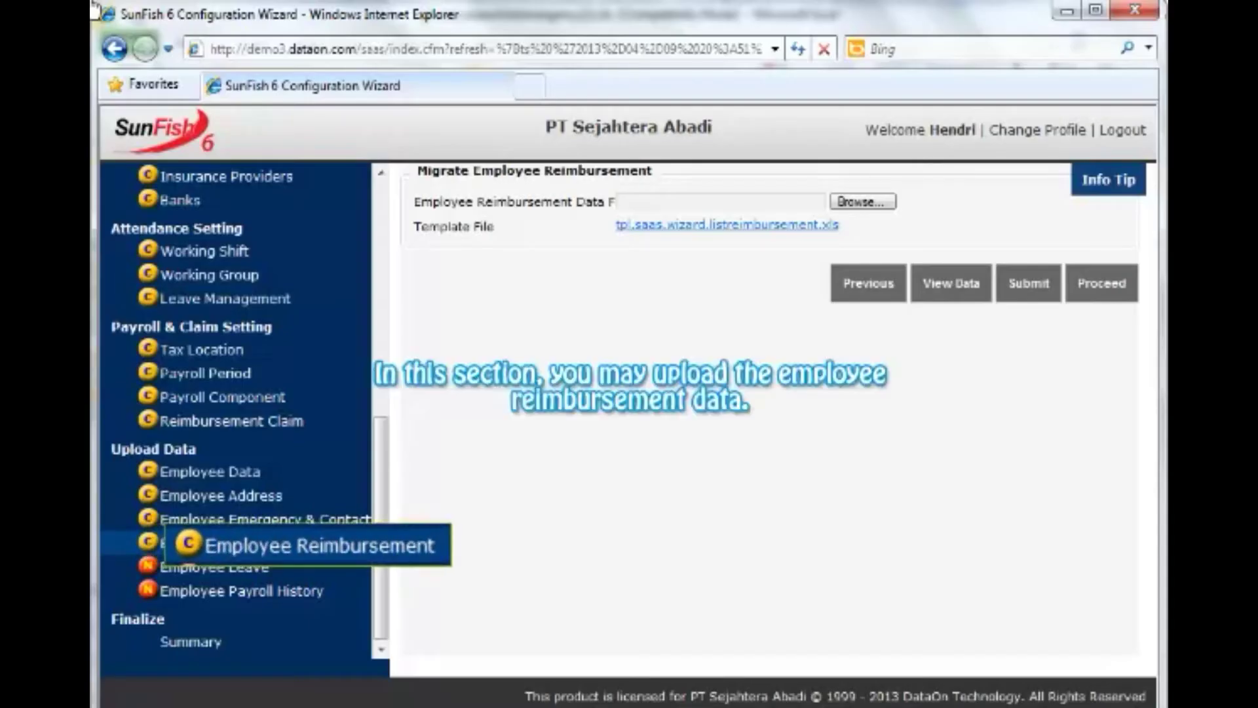
# In the reimbursement template's row 15, enter the new employee's name, Consultant Jr., claim type MED and start date 1-Apr-13.
pyautogui.click(670, 229)
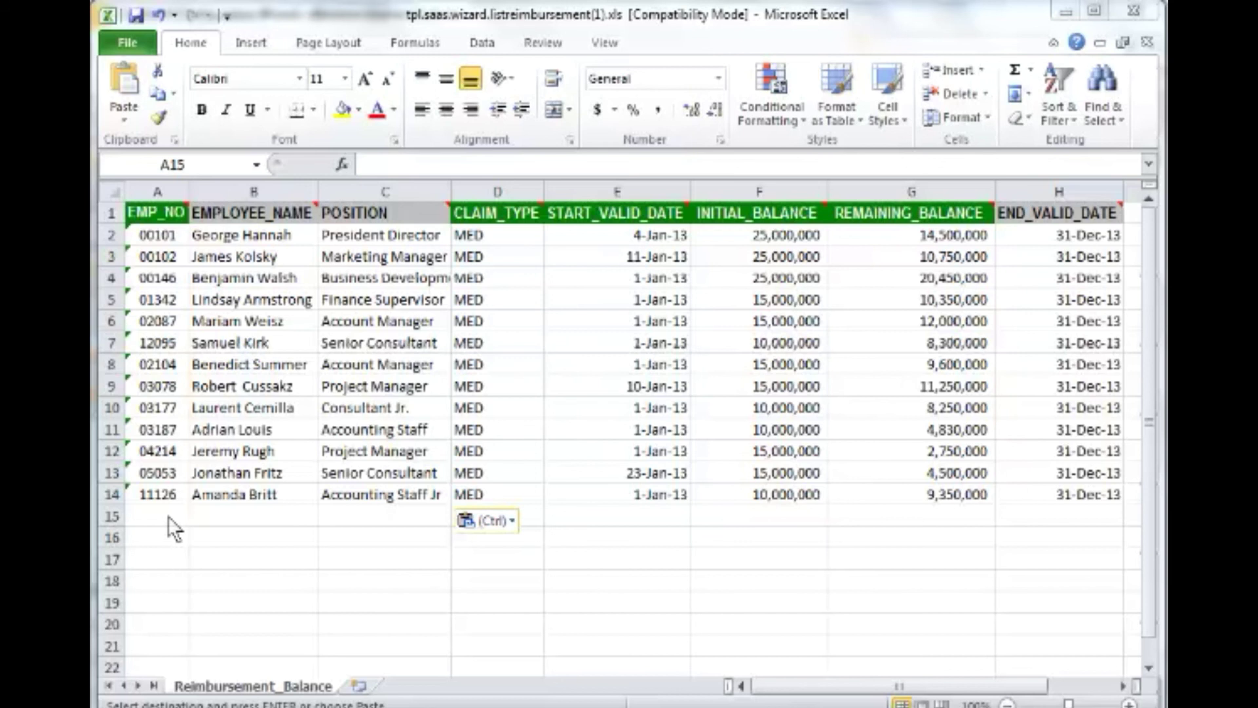
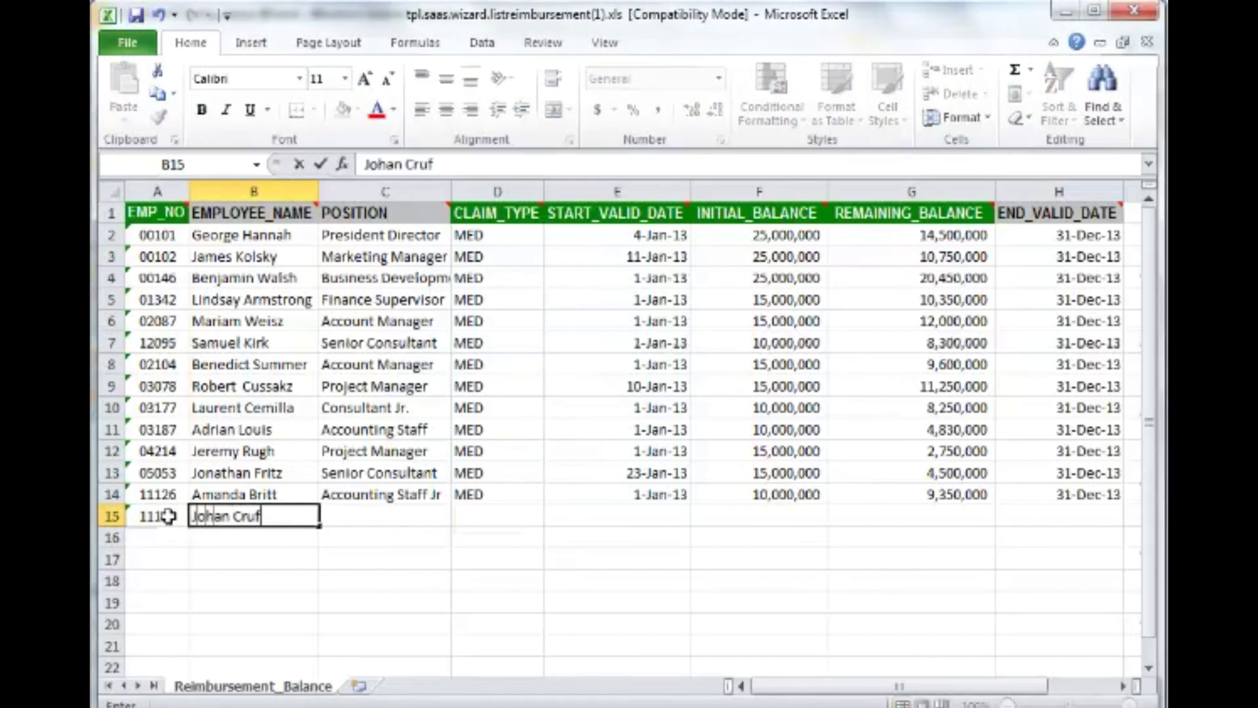
pyautogui.press('Tab')
pyautogui.write('Consultant Jr.')
pyautogui.press('Tab')
pyautogui.write('MED')
pyautogui.press('Tab')
pyautogui.write('1-Apr-')
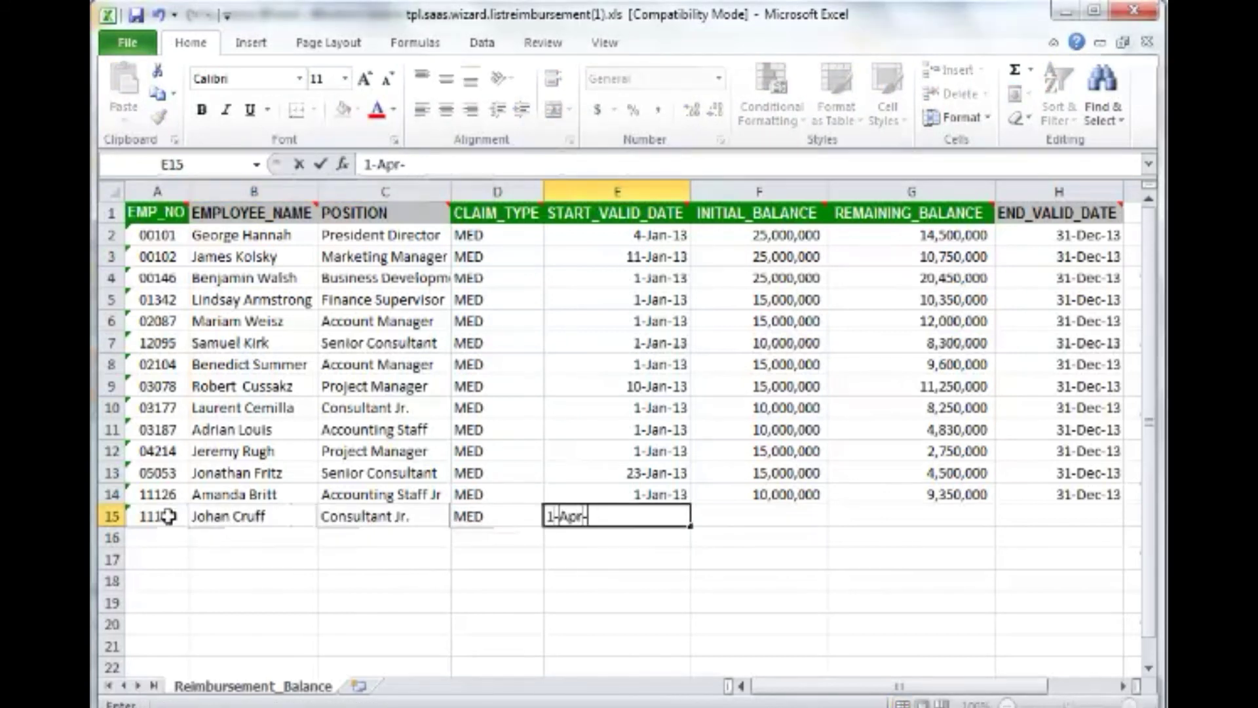
pyautogui.write('13')
pyautogui.press('Tab')
# Fill row 15's initial and remaining balances with 10,000,000 and the end valid date with 31-Dec-13.
pyautogui.write('10000000')
pyautogui.press('Tab')
pyautogui.write('1')
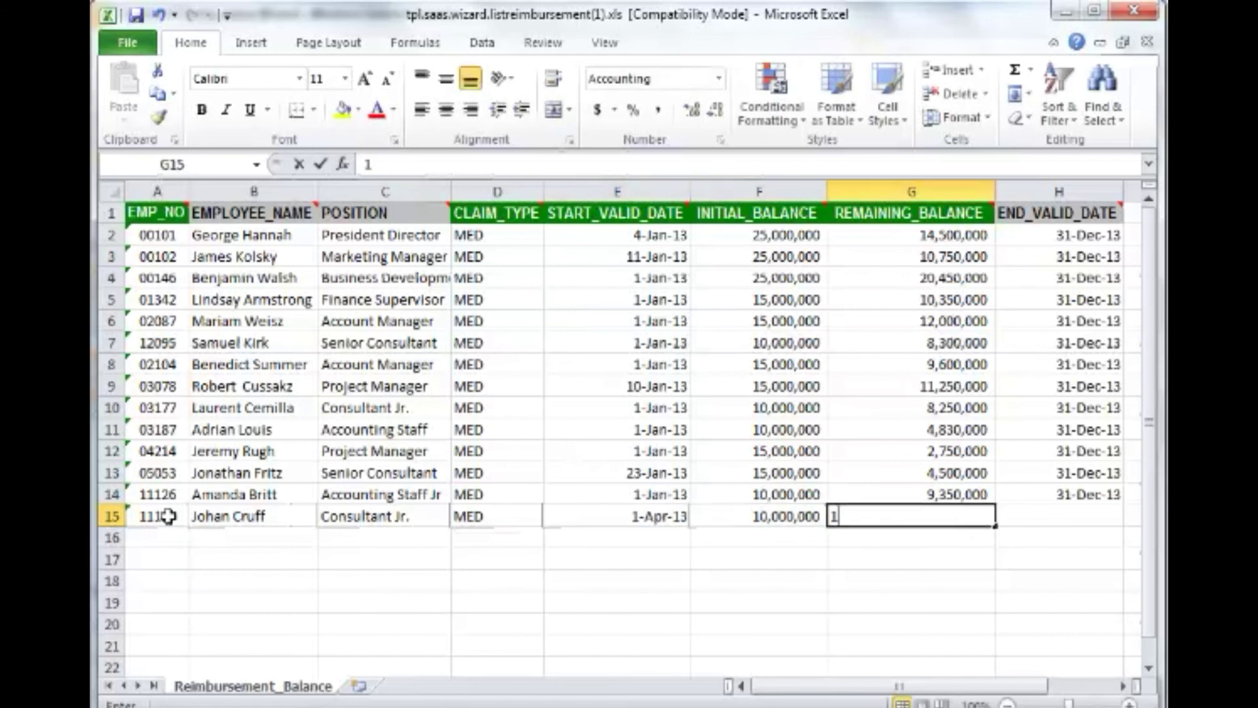
pyautogui.write('0,000,000')
pyautogui.press('Tab')
pyautogui.write('31-D')
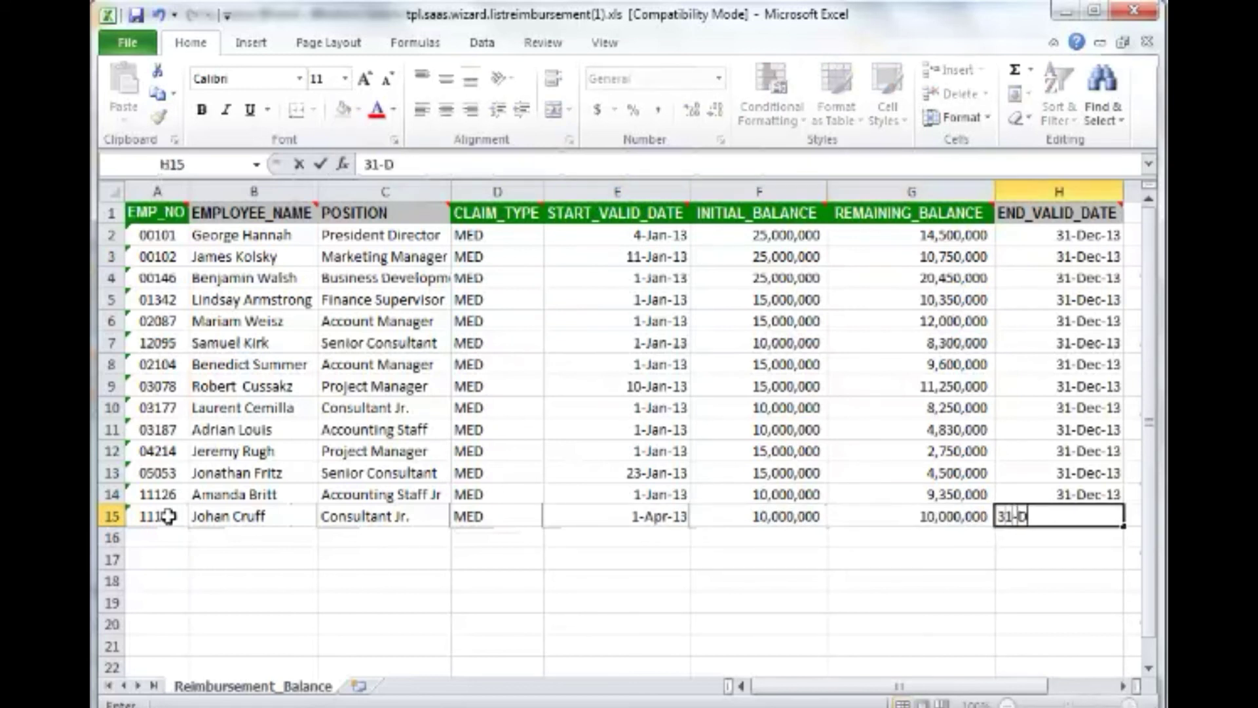
pyautogui.write('ec-13')
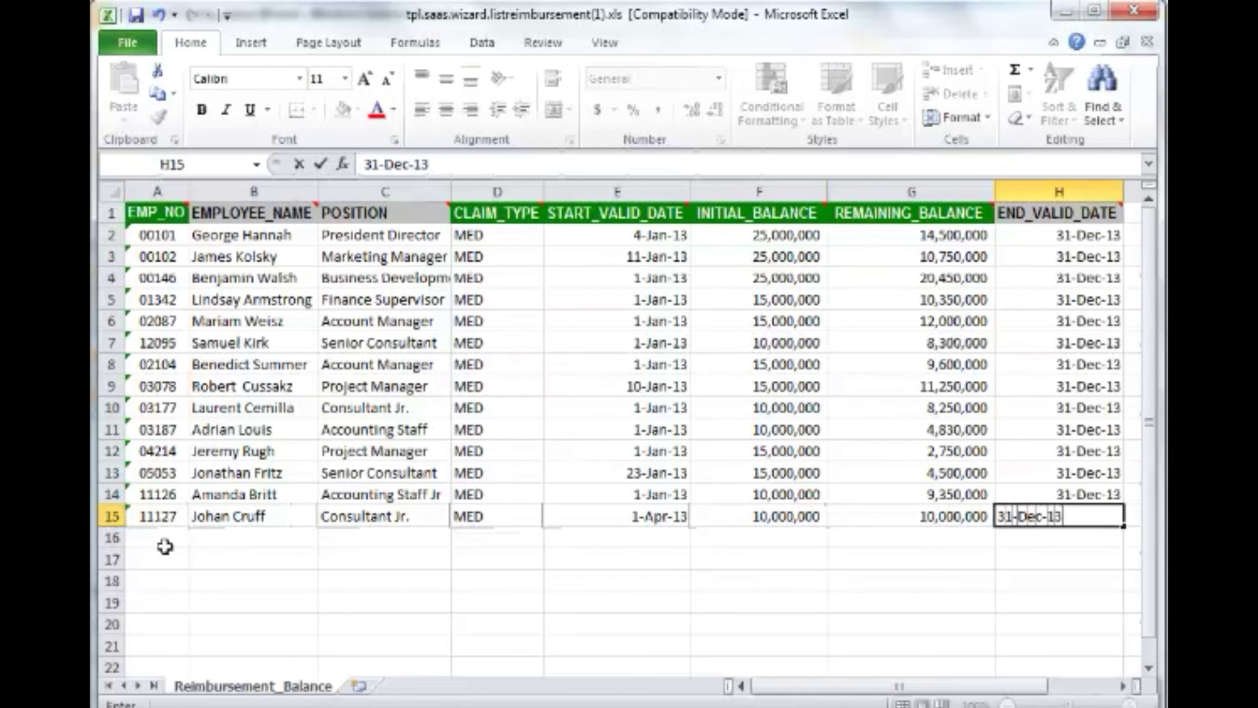
pyautogui.press('Return')
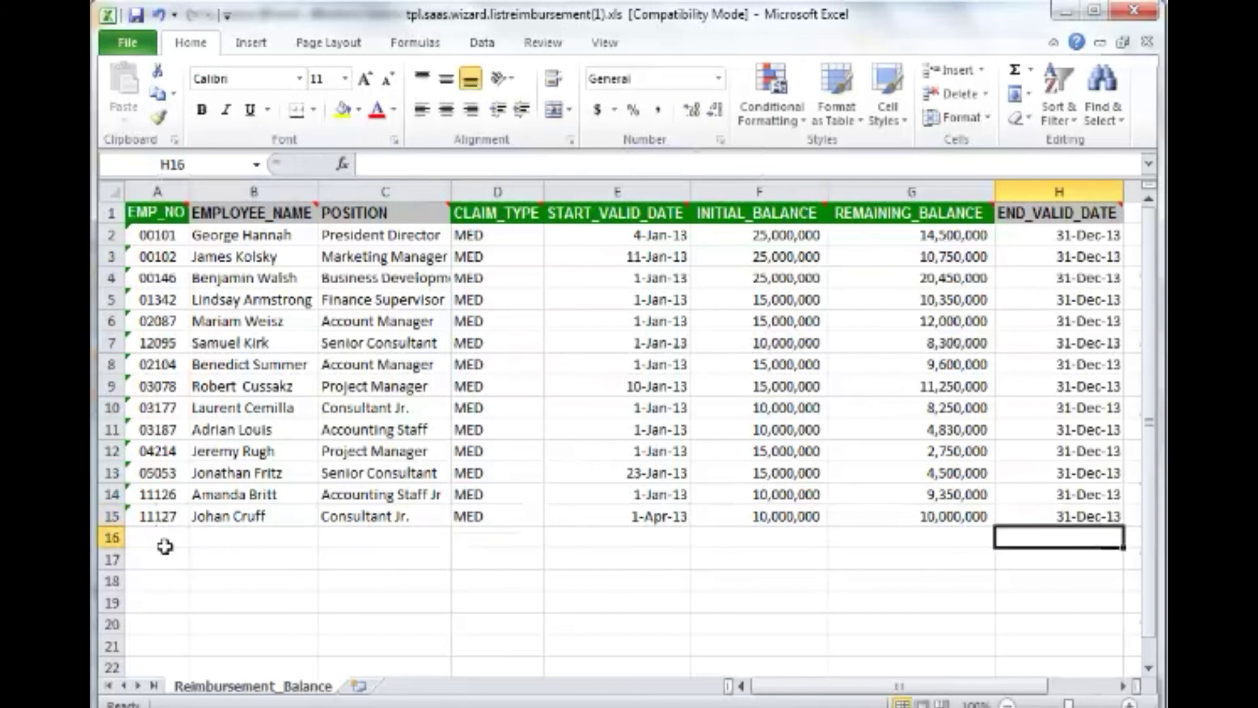
pyautogui.hotkey('alt', 'Tab')
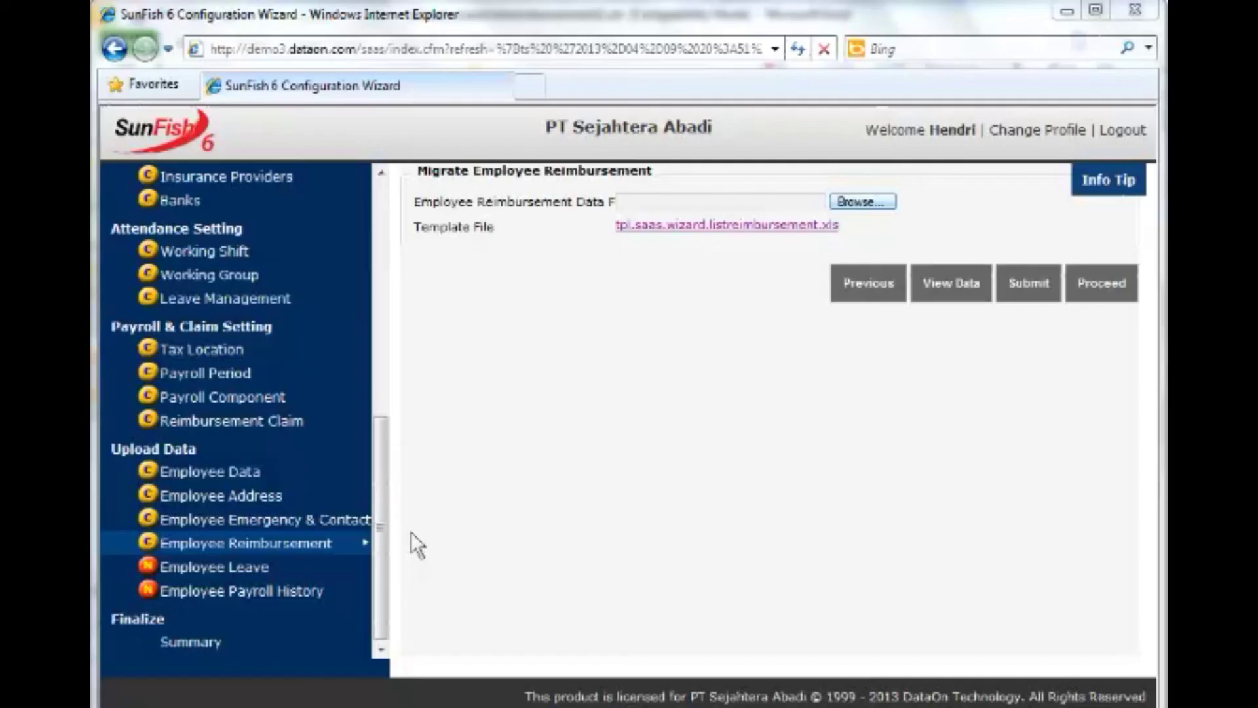
# Submit the tpl.saas.wizard.listreimbursement file as the reimbursement upload and return to the upload form.
pyautogui.click(858, 203)
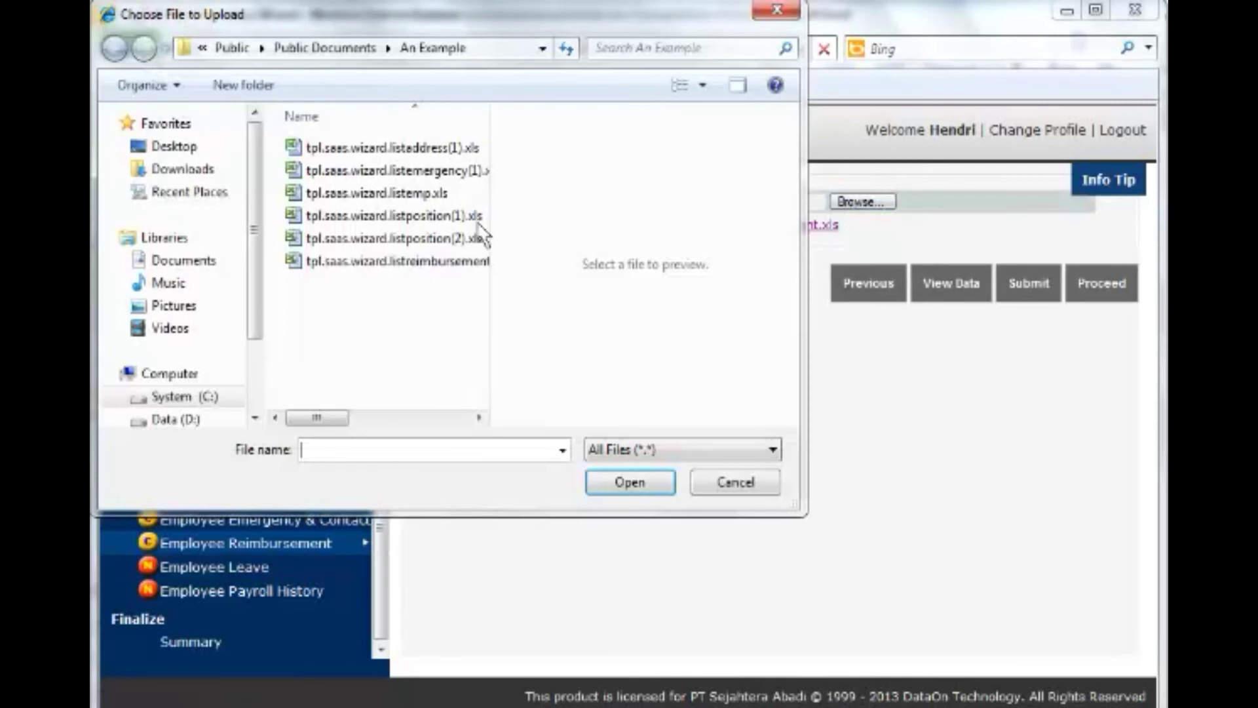
pyautogui.doubleClick(432, 261)
pyautogui.click(1029, 288)
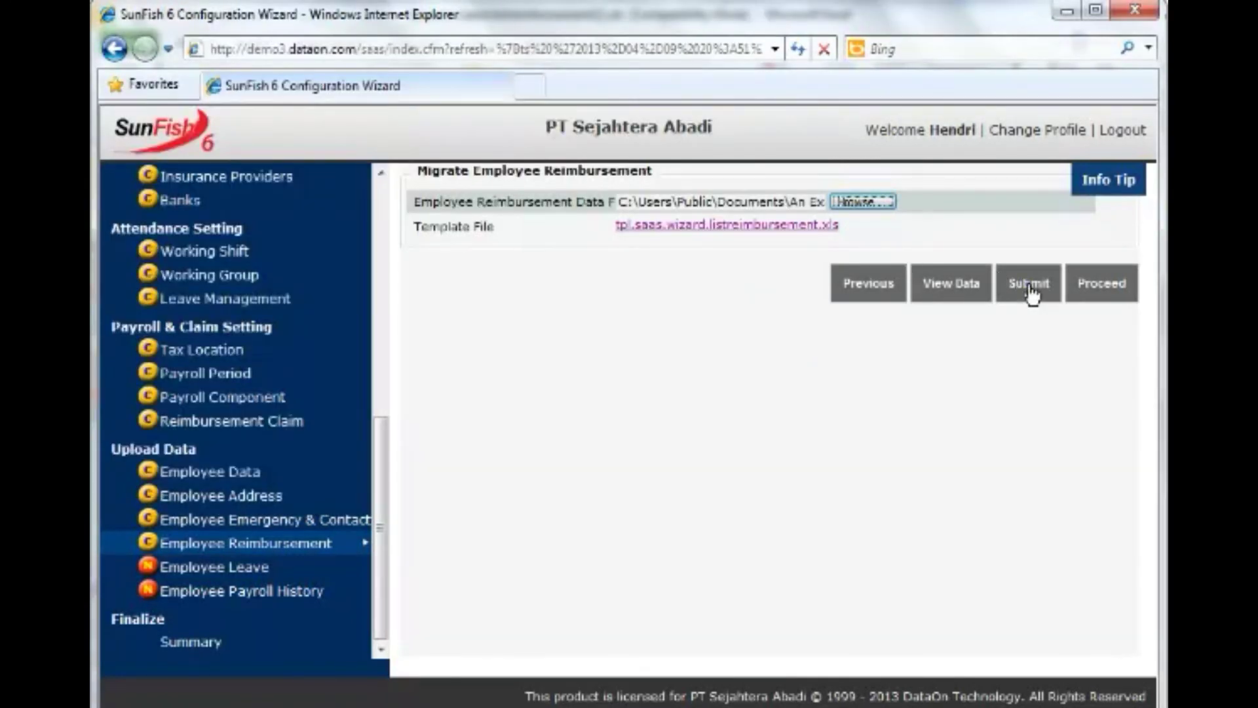
pyautogui.click(770, 345)
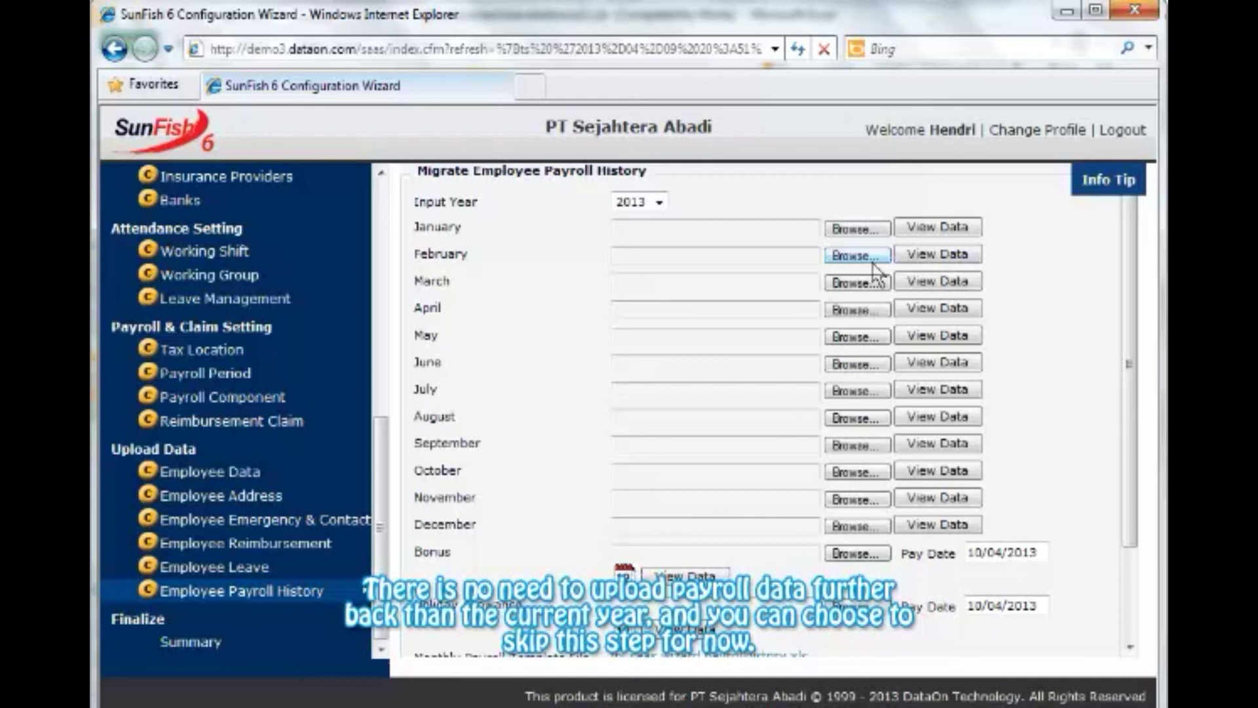
# Give January row 15 tax code TAX001, salary 7000000, and the TAX_ALLOW and tax formulas from row 14.
pyautogui.moveTo(1132, 357); pyautogui.dragTo(1127, 473)
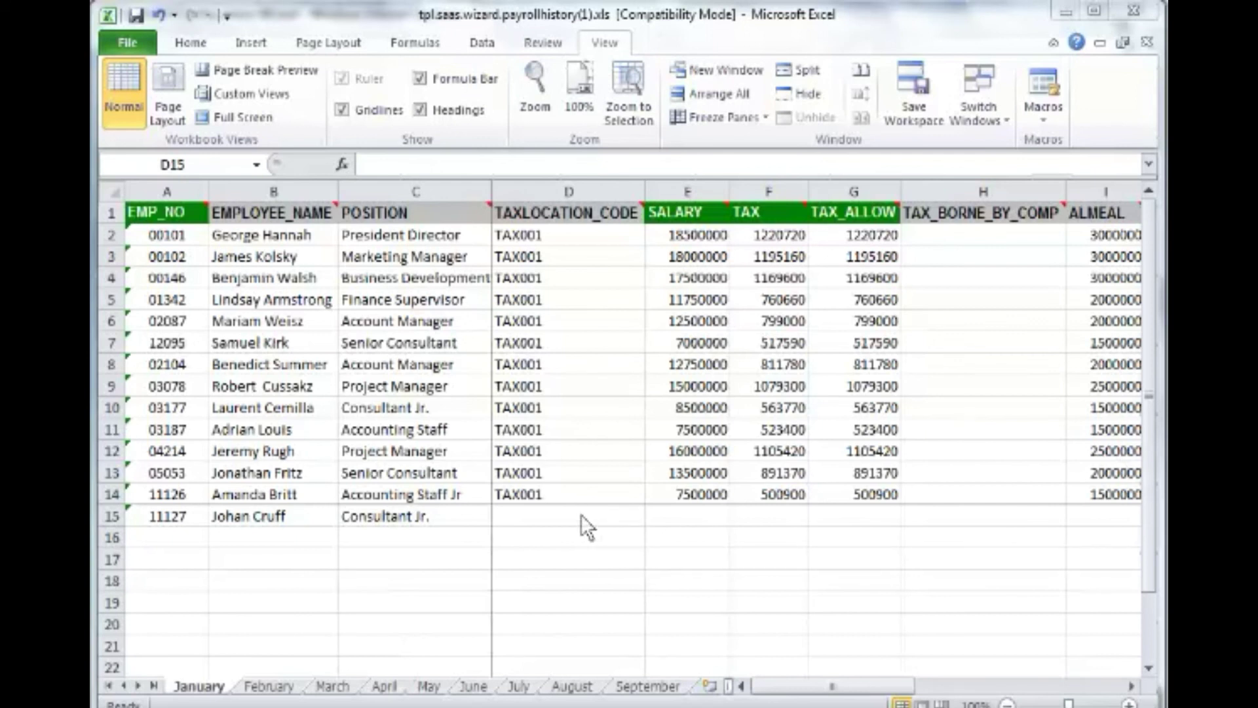
pyautogui.write('TAX001')
pyautogui.press('Tab')
pyautogui.write('7000000')
pyautogui.press('Tab')
pyautogui.press('Tab')
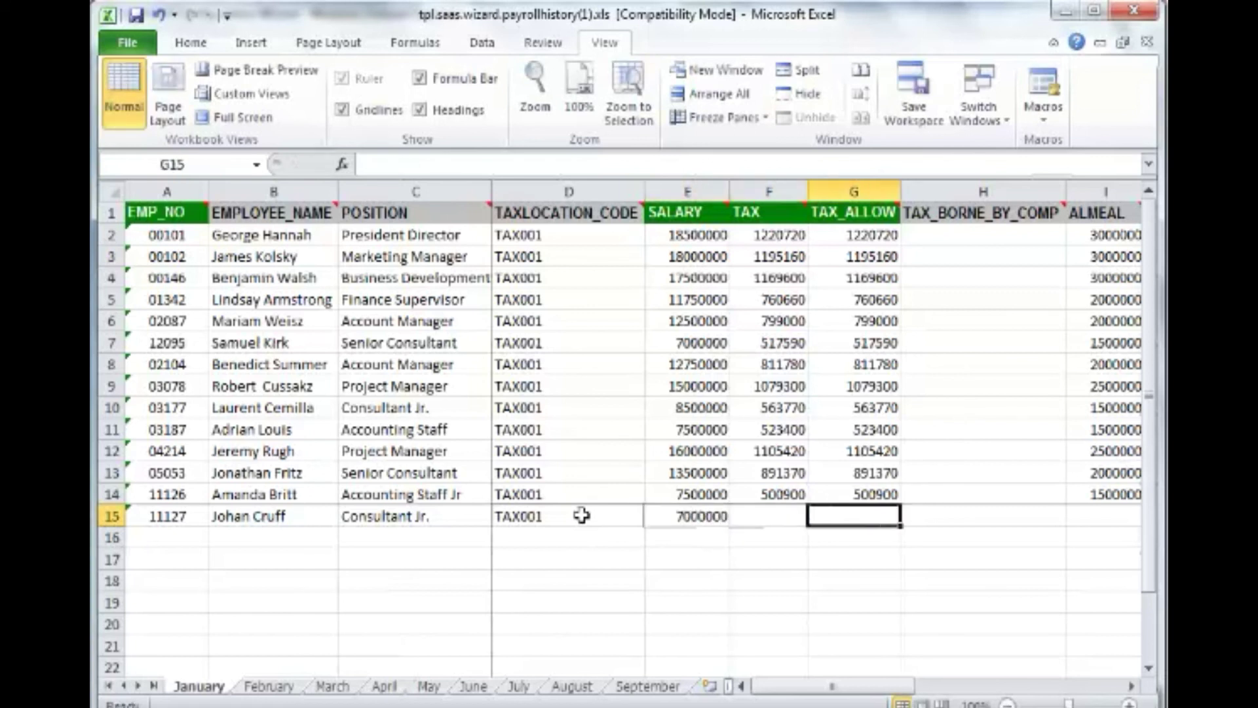
pyautogui.click(854, 495)
pyautogui.moveTo(901, 504); pyautogui.dragTo(900, 522)
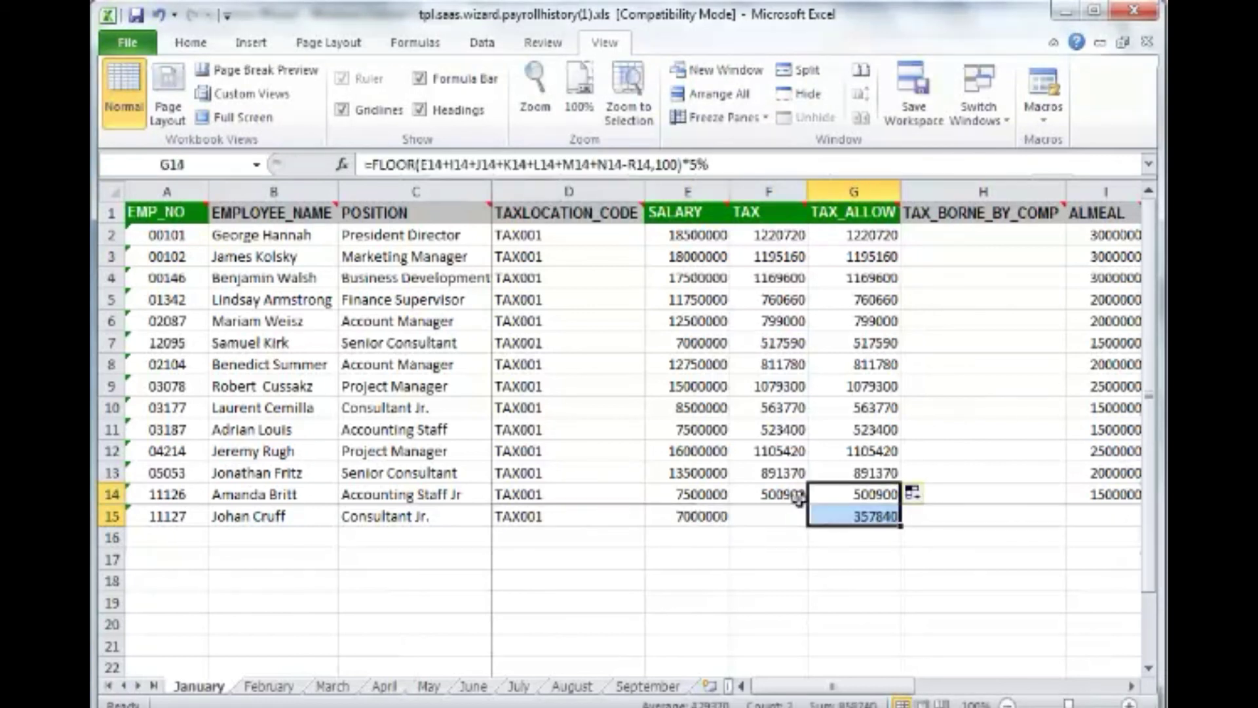
pyautogui.click(798, 497)
pyautogui.moveTo(809, 505); pyautogui.dragTo(810, 521)
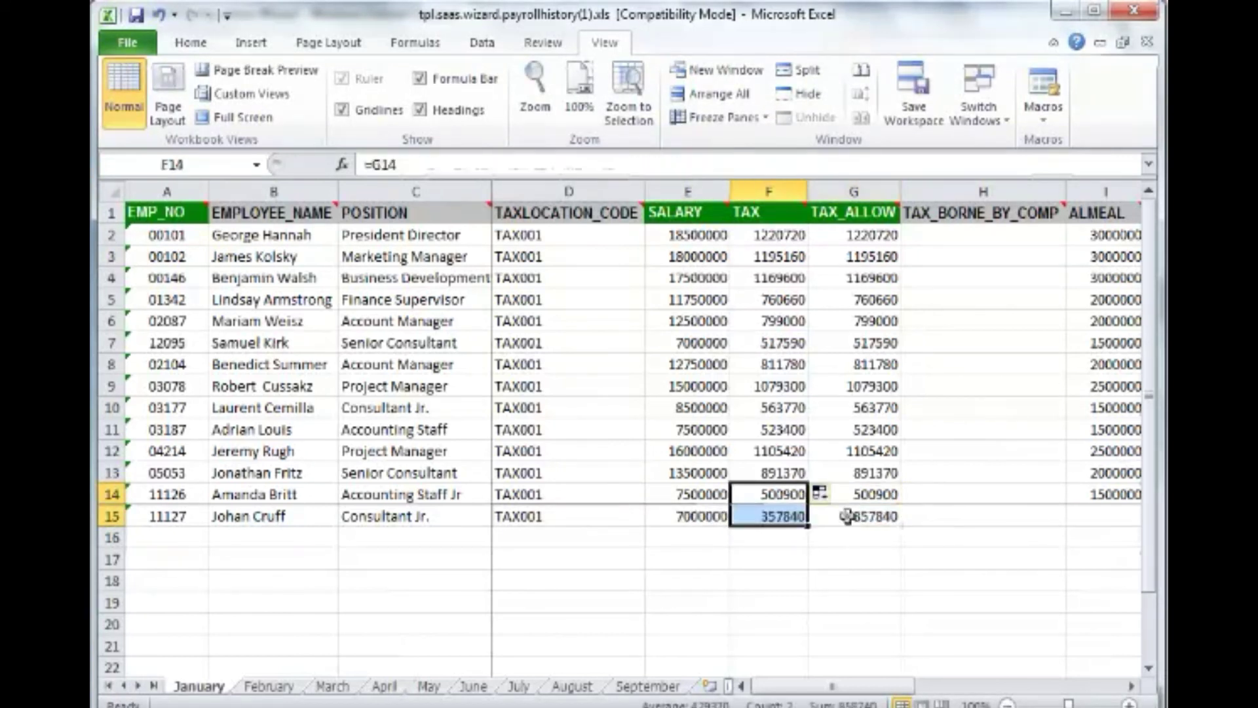
# Enter deductions 314500, 25500 and 20400 in row 15 and copy the THP formula down from row 14.
pyautogui.write('314500')
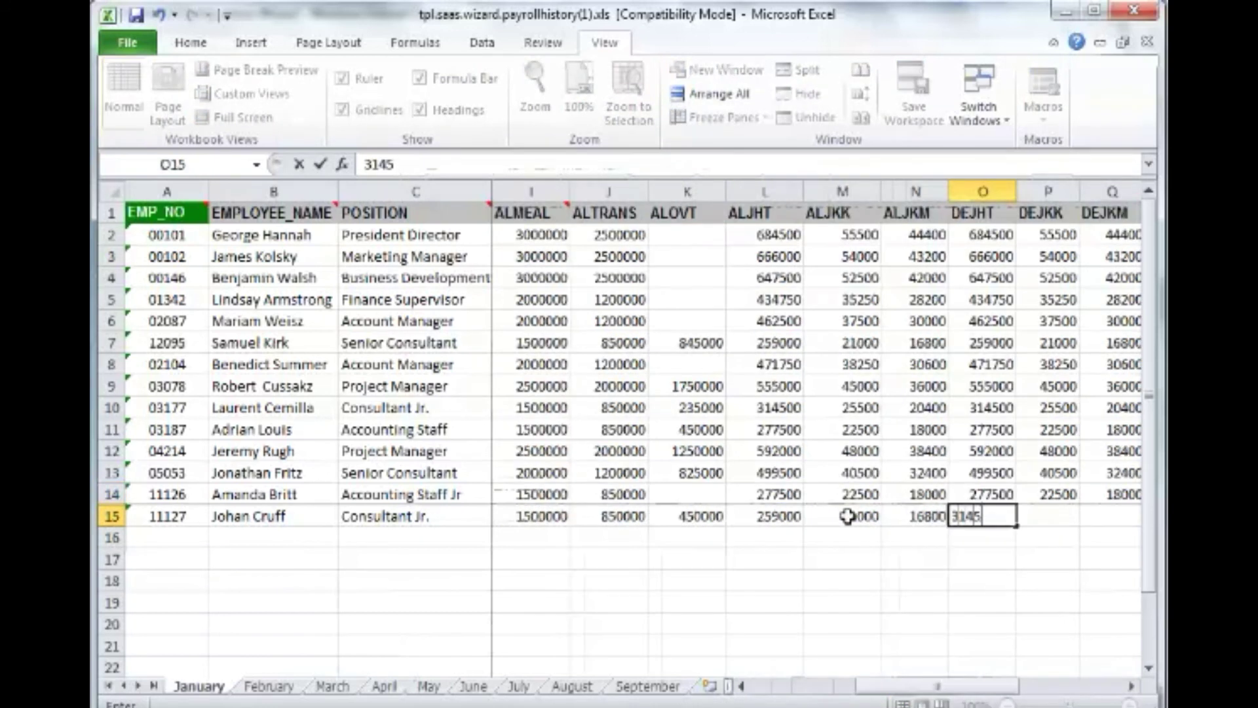
pyautogui.press('Tab')
pyautogui.write('25500')
pyautogui.press('Tab')
pyautogui.write('20400')
pyautogui.press('Tab')
pyautogui.press('Tab')
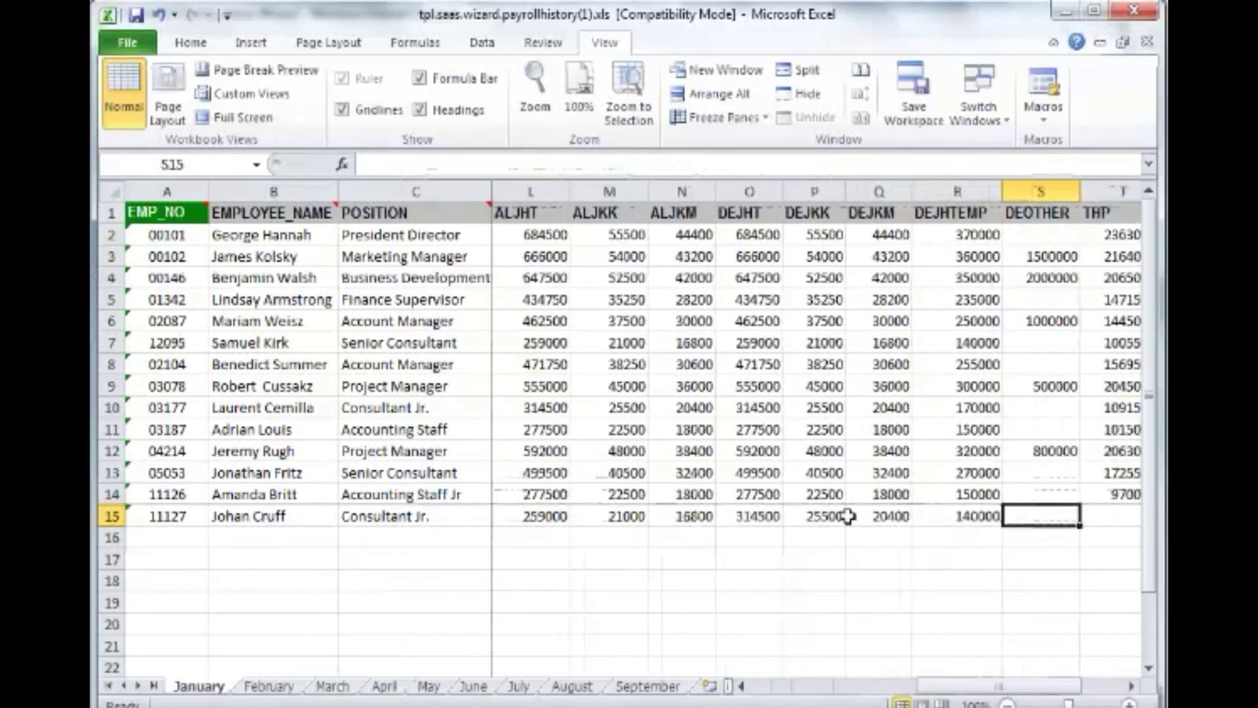
pyautogui.press('Tab')
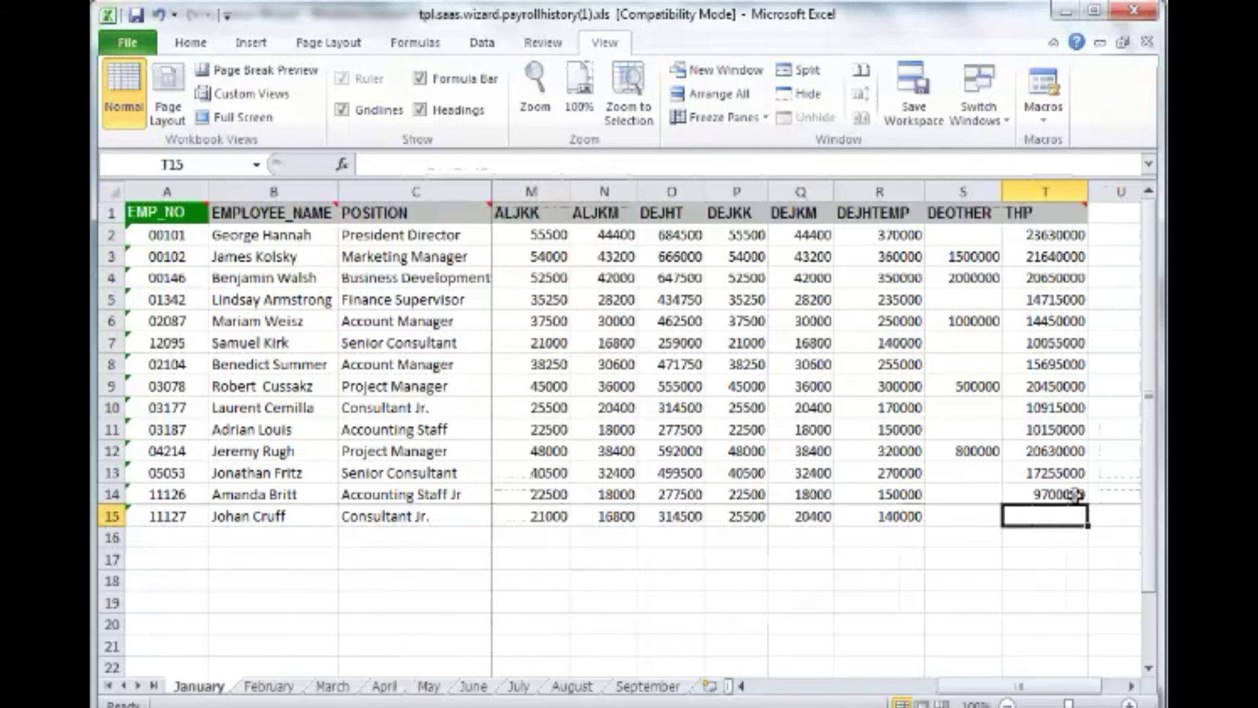
pyautogui.click(1075, 494)
pyautogui.moveTo(1086, 505); pyautogui.dragTo(1044, 518)
pyautogui.click(1044, 517)
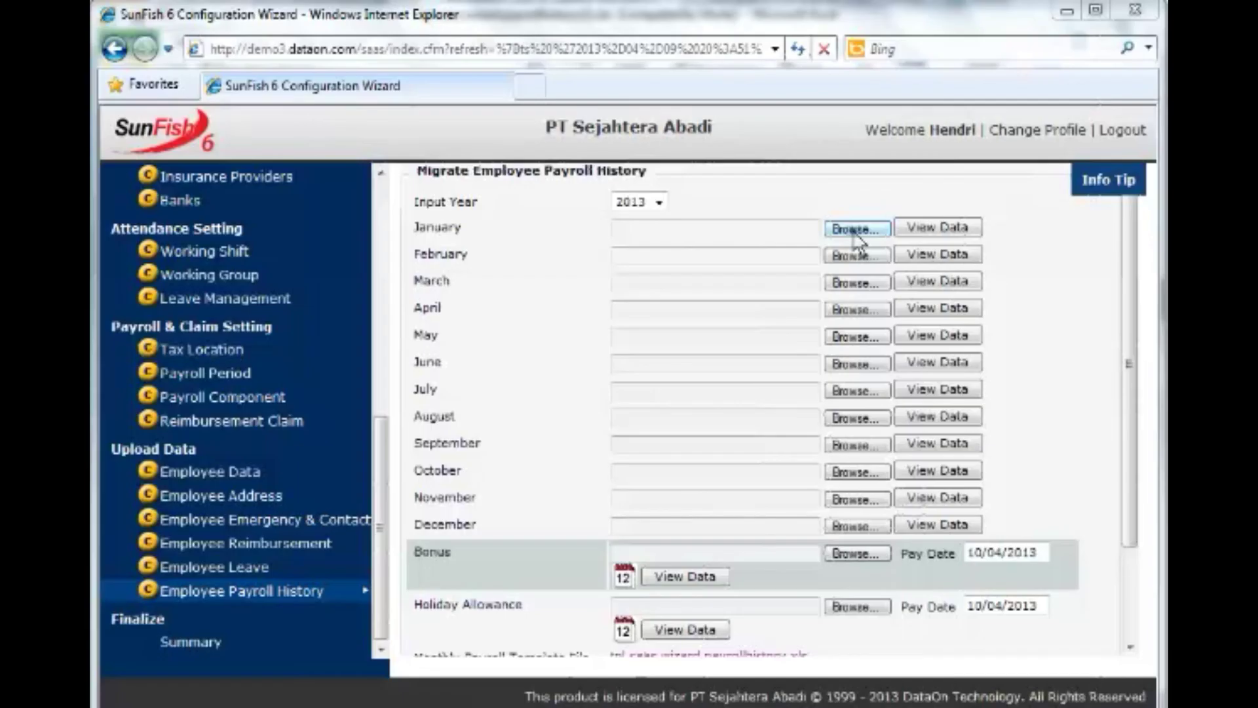
# Submit the edited payroll history workbook as the January upload and accept the 'Done.' confirmation.
pyautogui.click(854, 231)
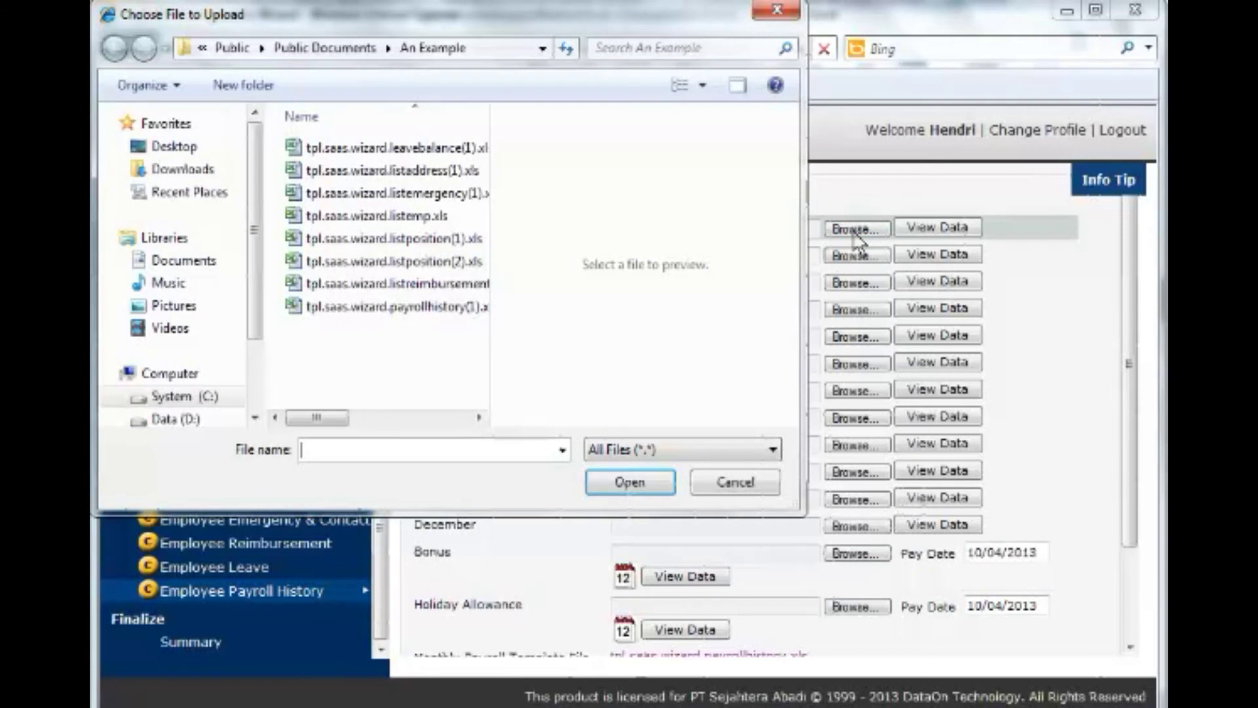
pyautogui.doubleClick(474, 307)
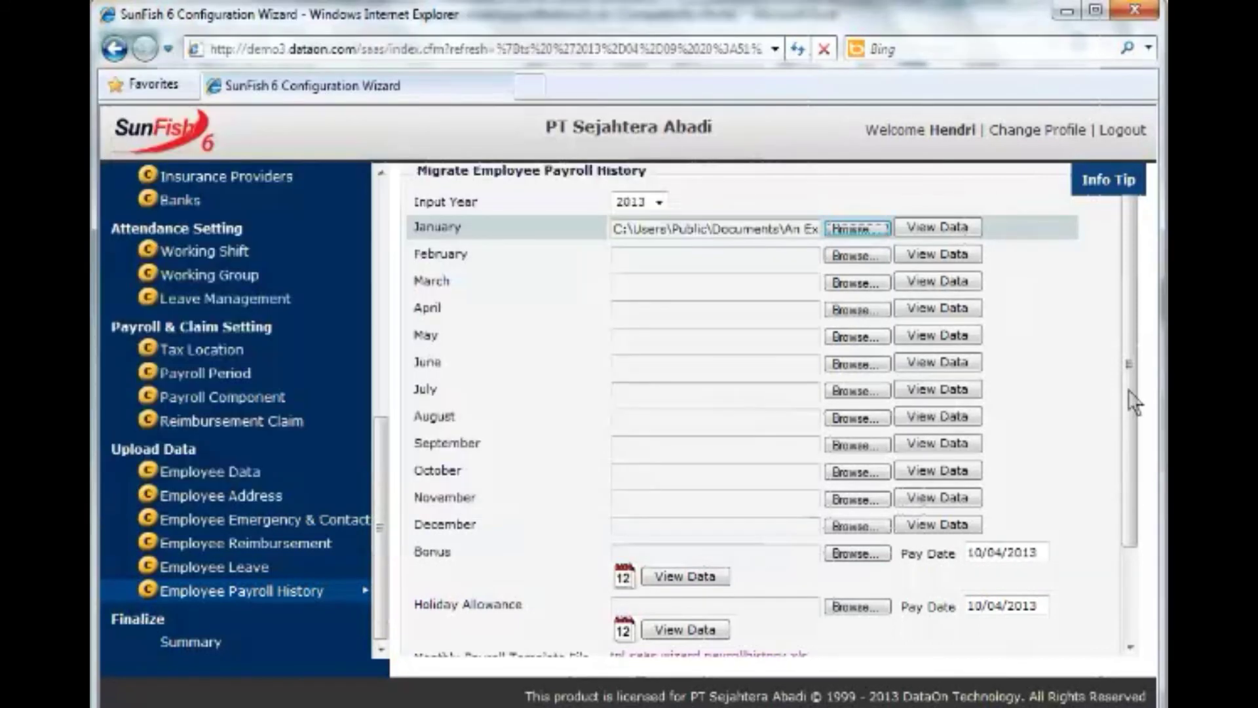
pyautogui.moveTo(1129, 415); pyautogui.dragTo(1078, 527)
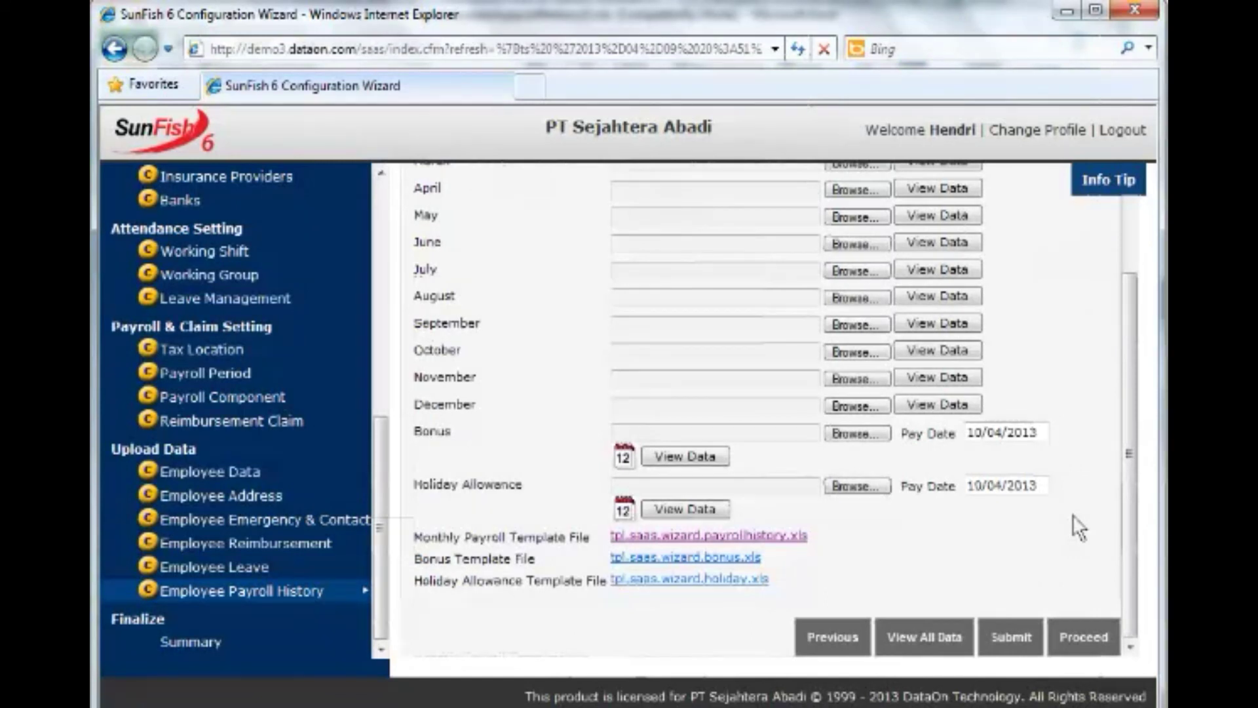
pyautogui.click(1013, 637)
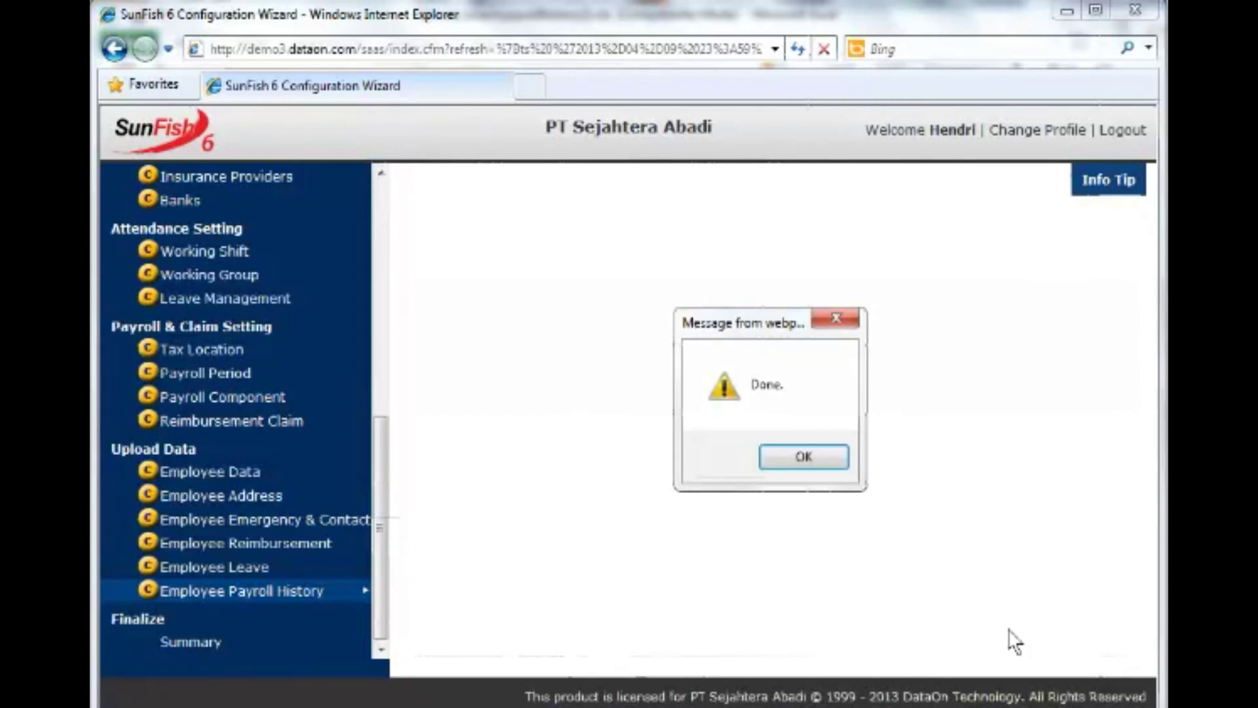
pyautogui.click(818, 461)
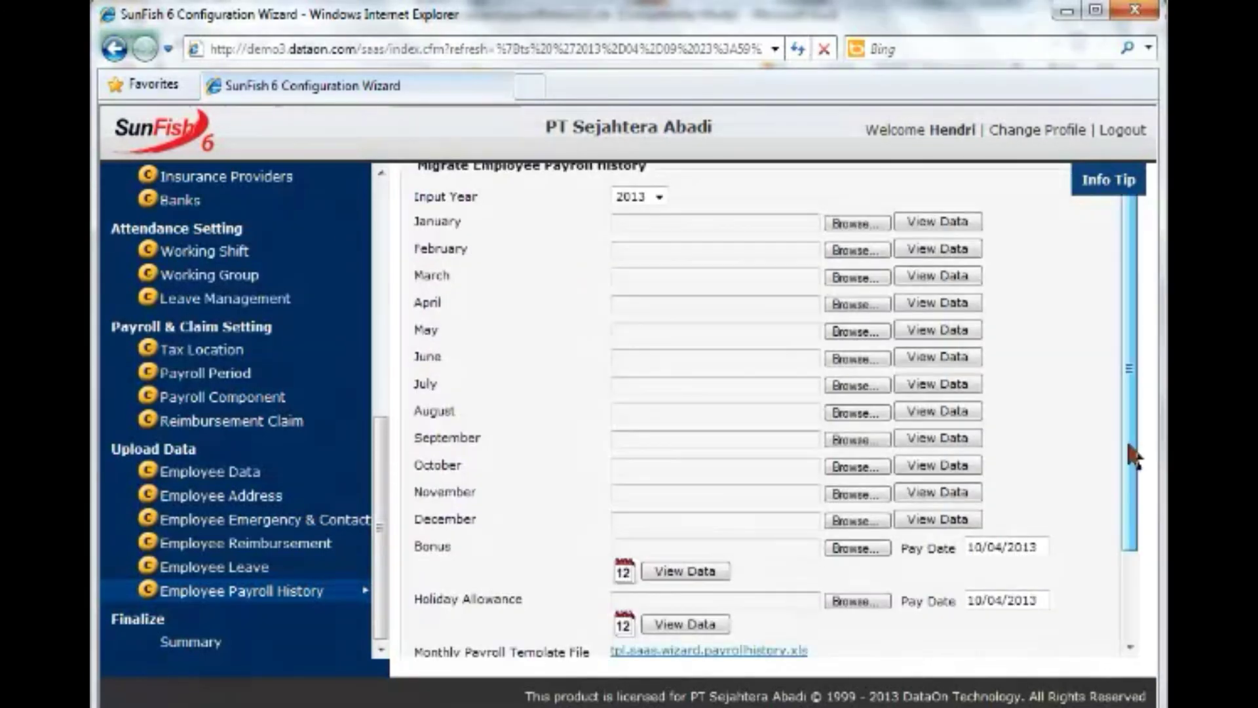
pyautogui.scroll(-3, 1132, 454)
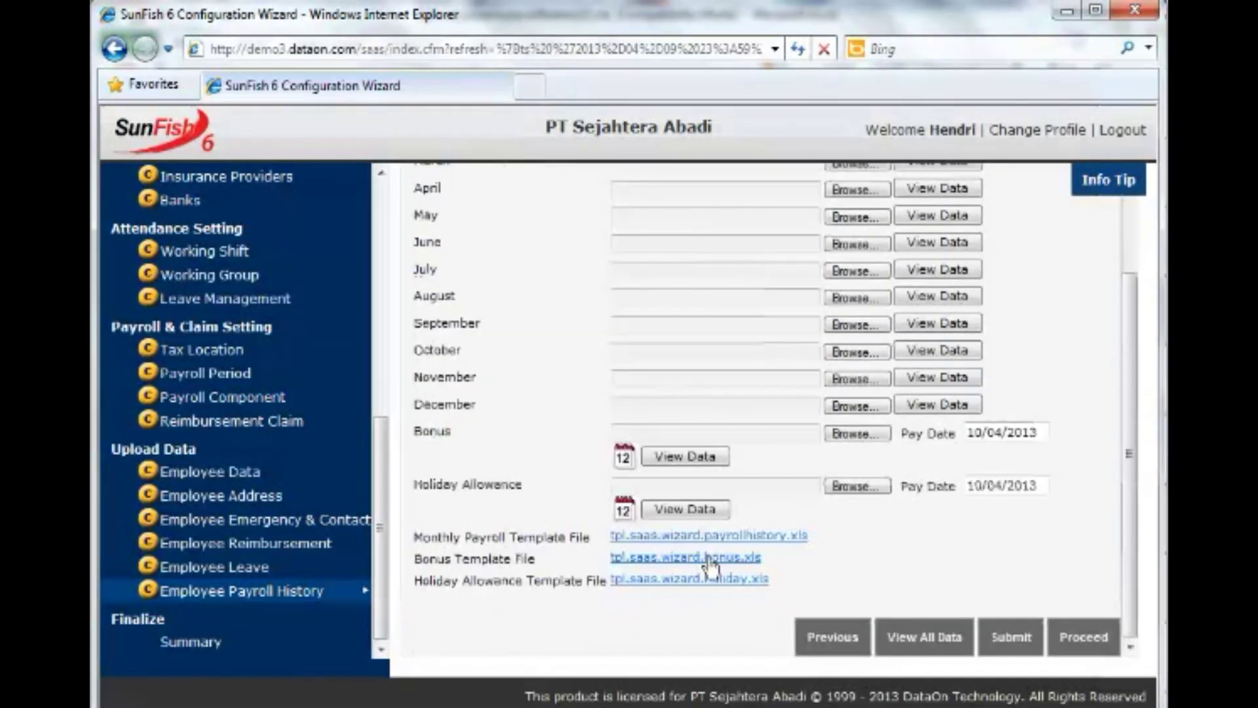
# Download the bonus template and choose the bonus workbook for the Bonus upload.
pyautogui.click(710, 558)
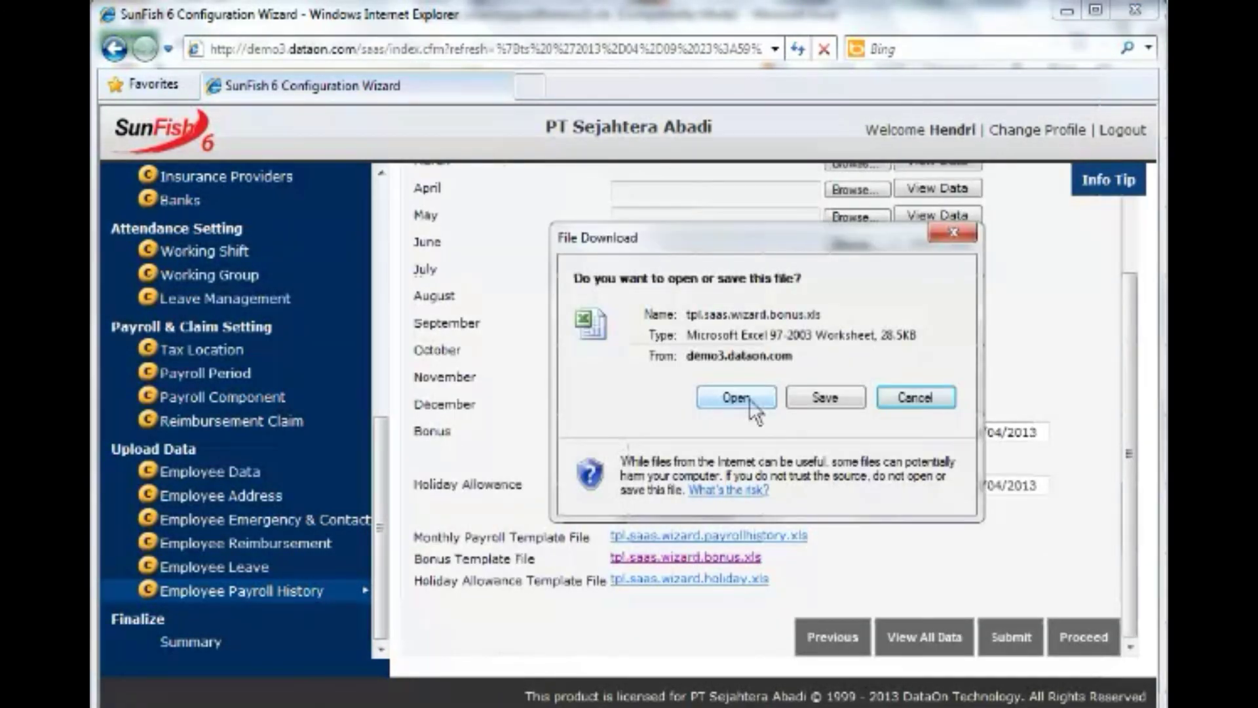
pyautogui.click(751, 401)
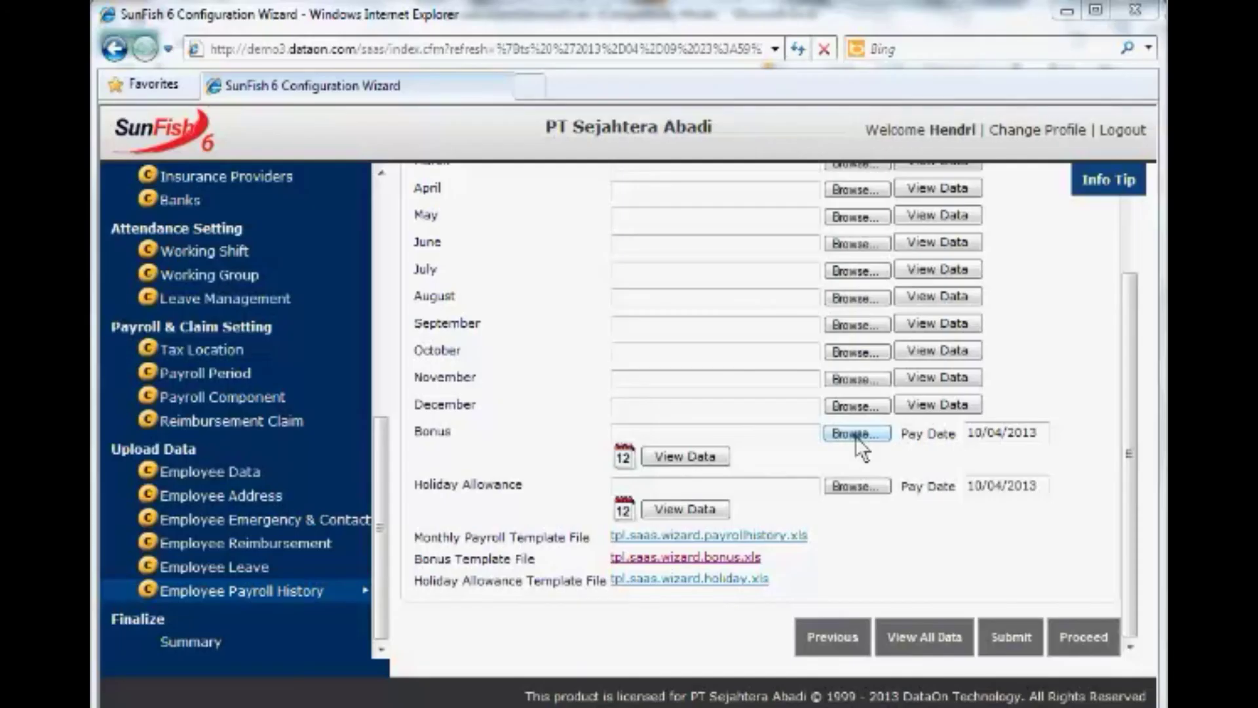
pyautogui.click(855, 435)
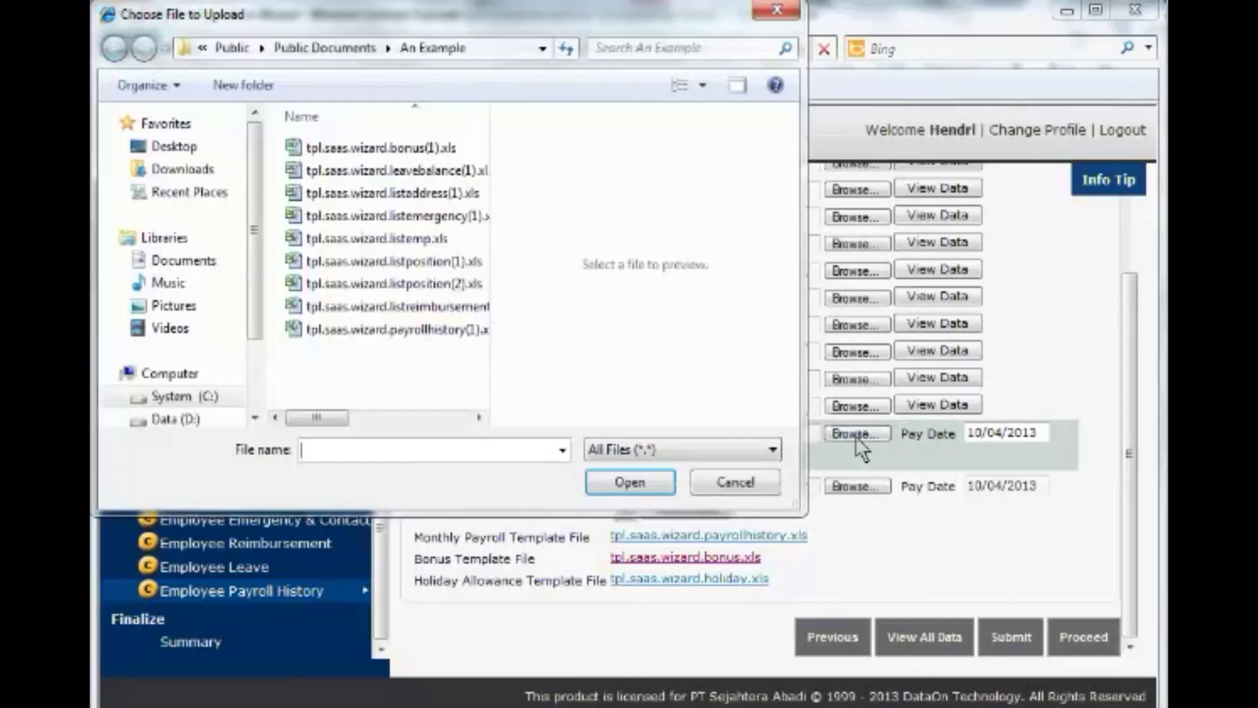
pyautogui.click(380, 146)
pyautogui.click(632, 483)
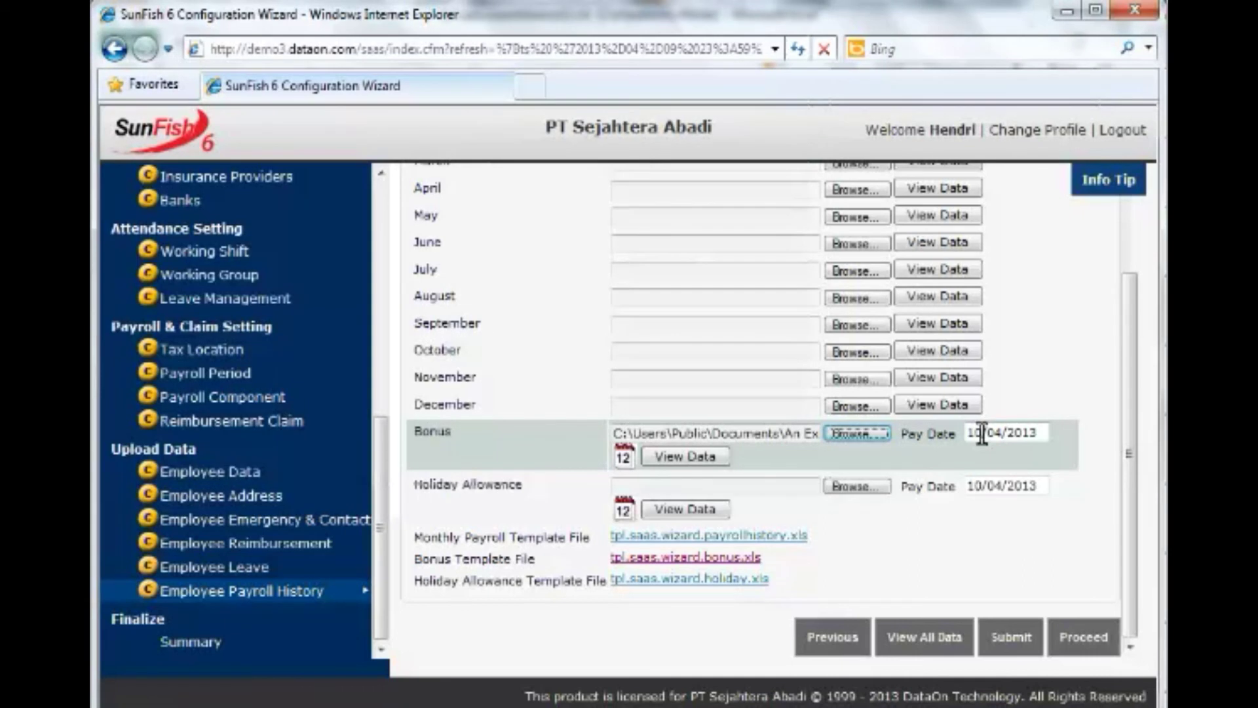
# Set the Bonus pay date to 30/04/2013, get the holiday allowance template, and submit both uploads.
pyautogui.doubleClick(981, 434)
pyautogui.write('30')
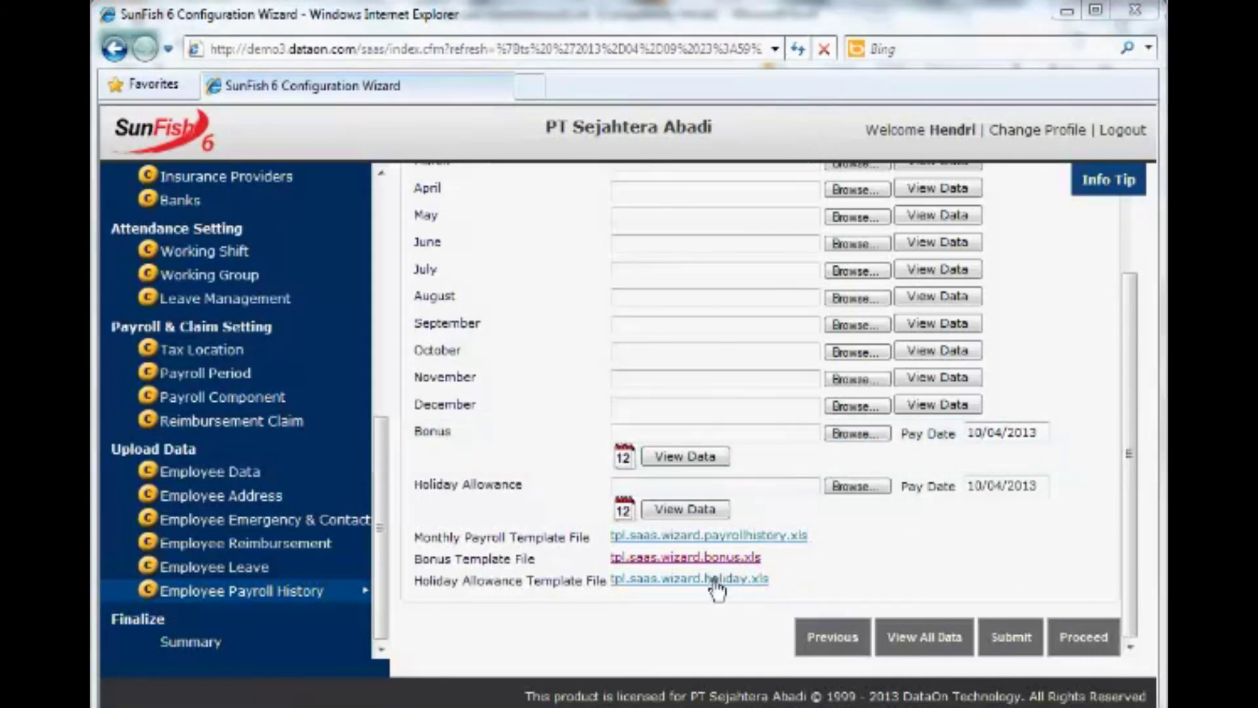
pyautogui.click(716, 585)
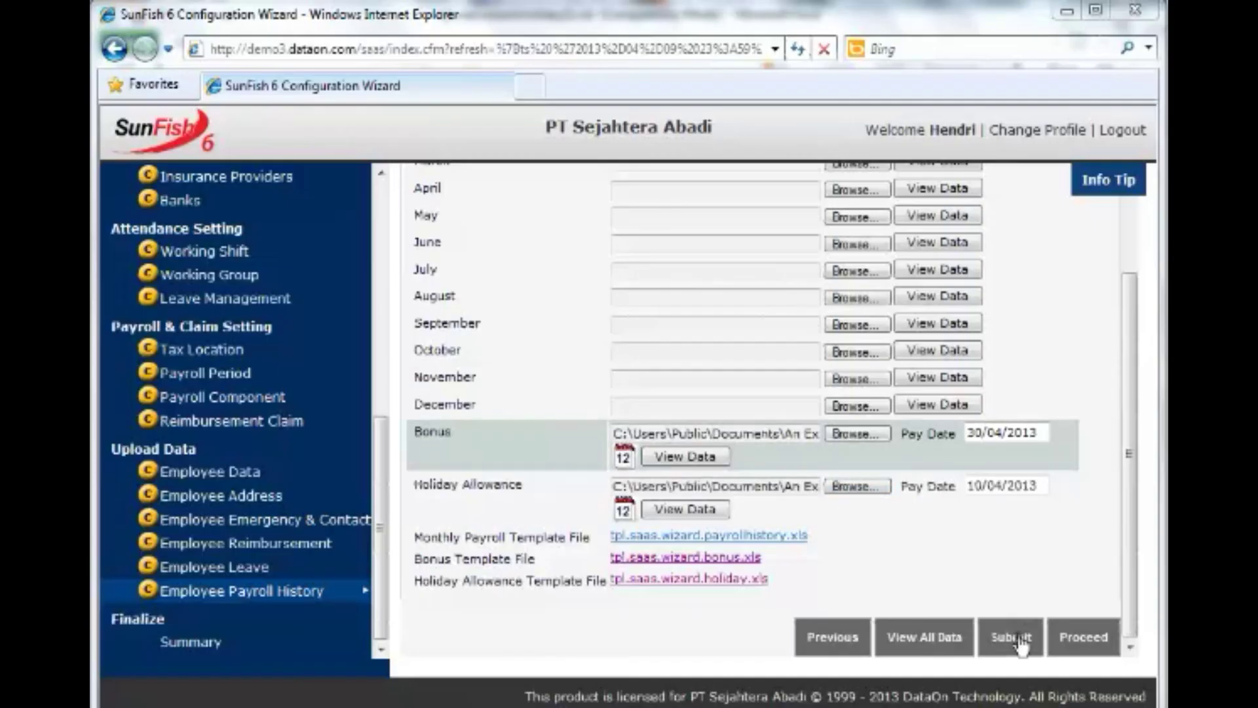
pyautogui.click(1011, 637)
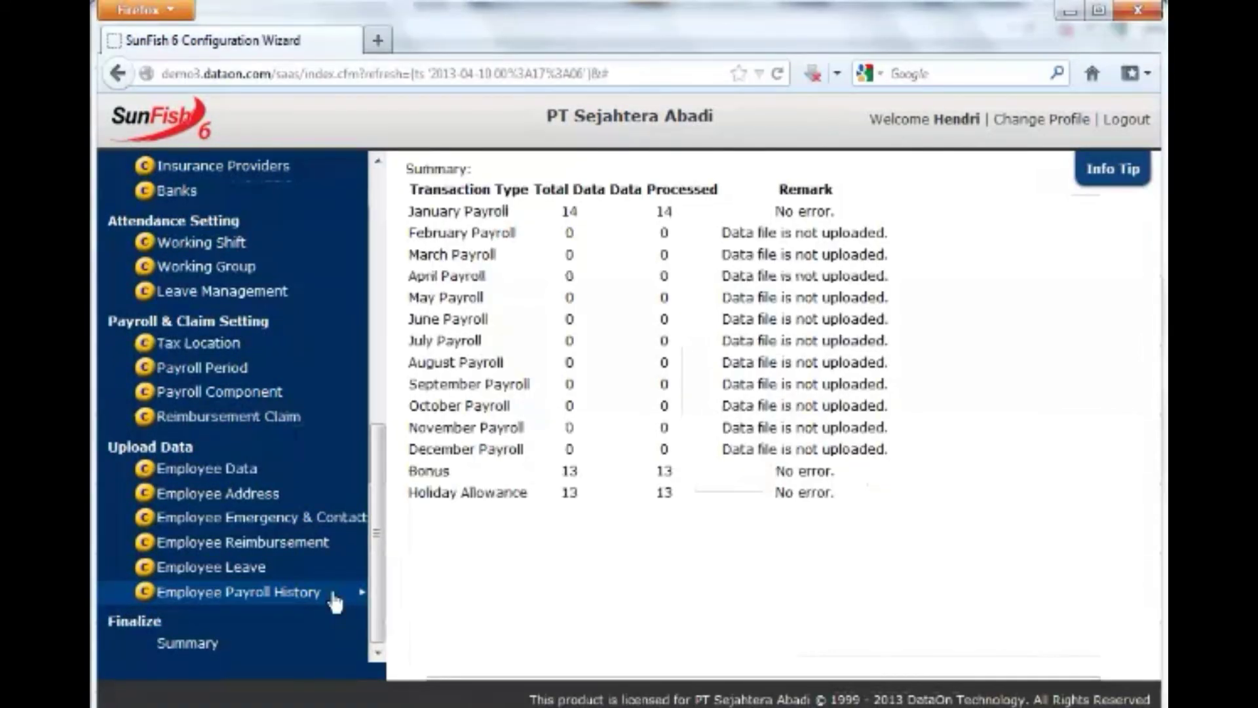
# Show all uploaded payroll history records and enlarge the popup to display every column.
pyautogui.click(333, 593)
pyautogui.click(944, 641)
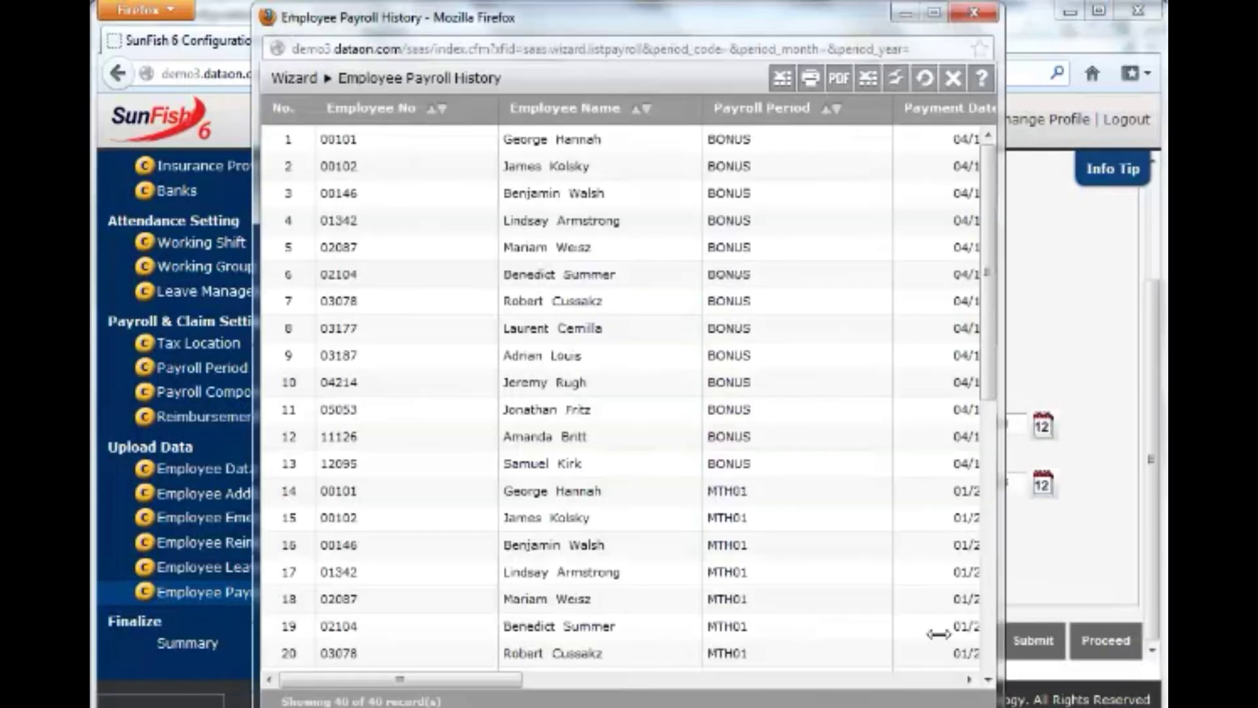
pyautogui.moveTo(1000, 411); pyautogui.dragTo(1144, 416)
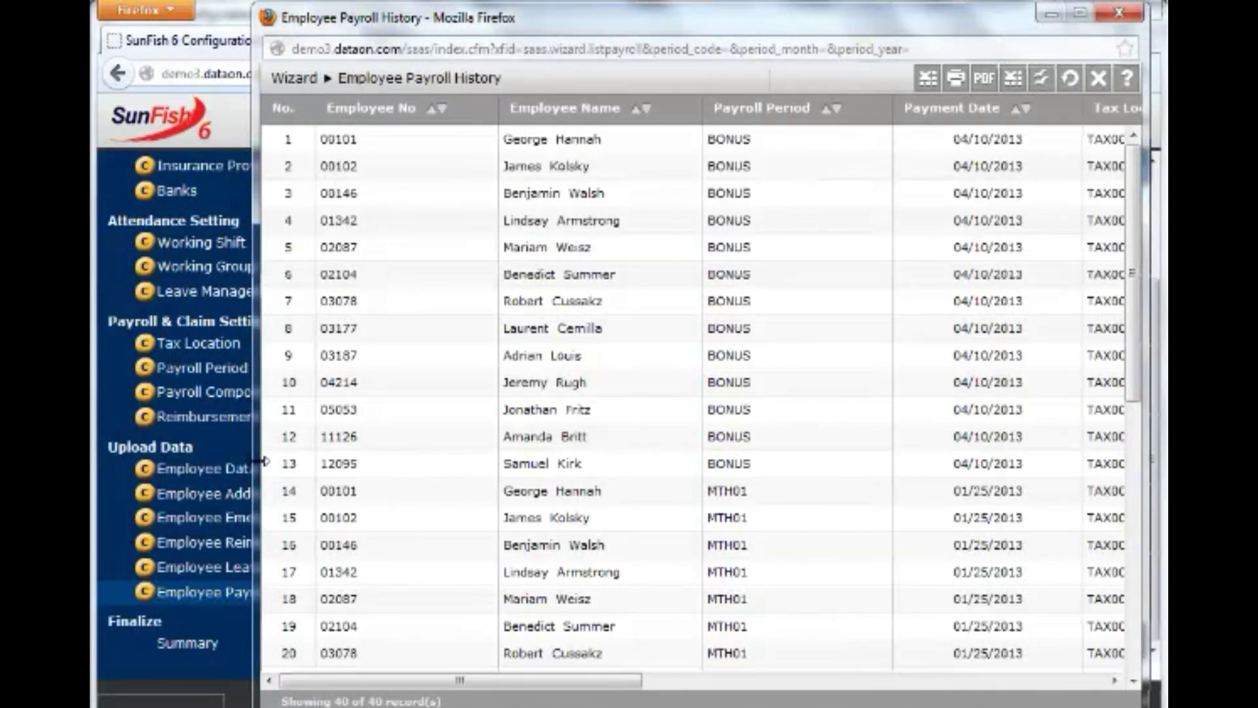
pyautogui.moveTo(262, 461); pyautogui.dragTo(106, 461)
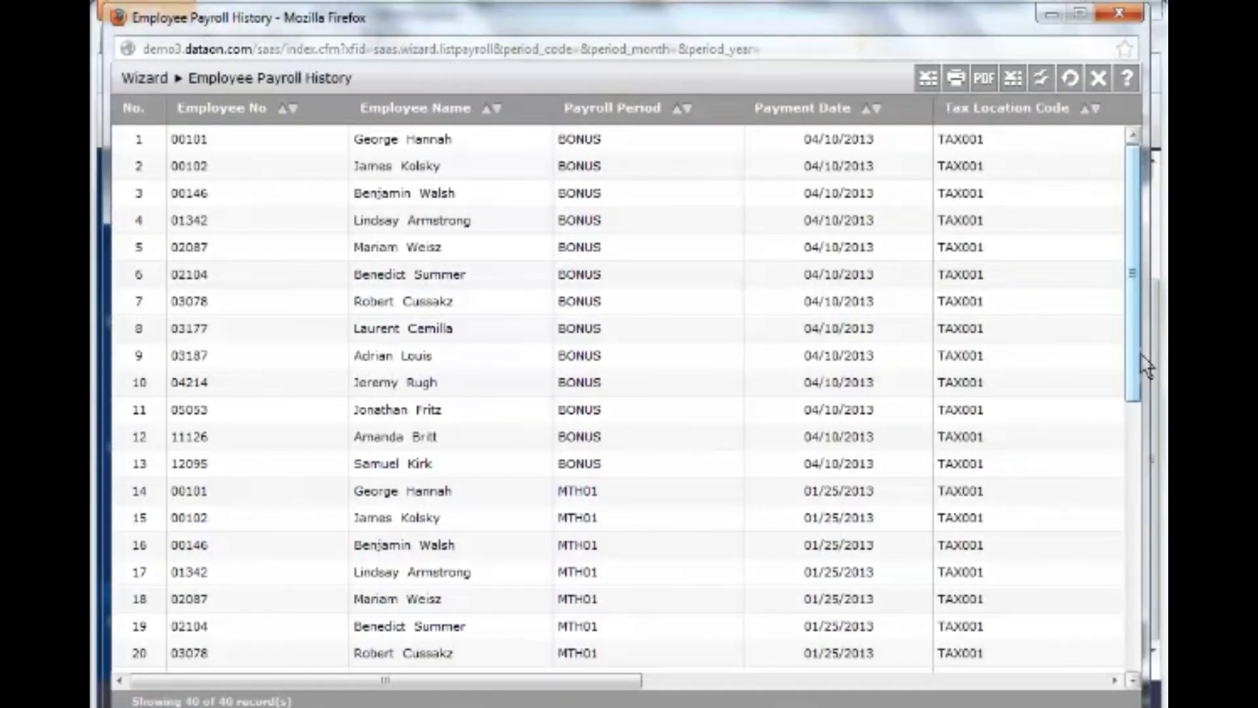
pyautogui.moveTo(1140, 400); pyautogui.dragTo(1140, 652)
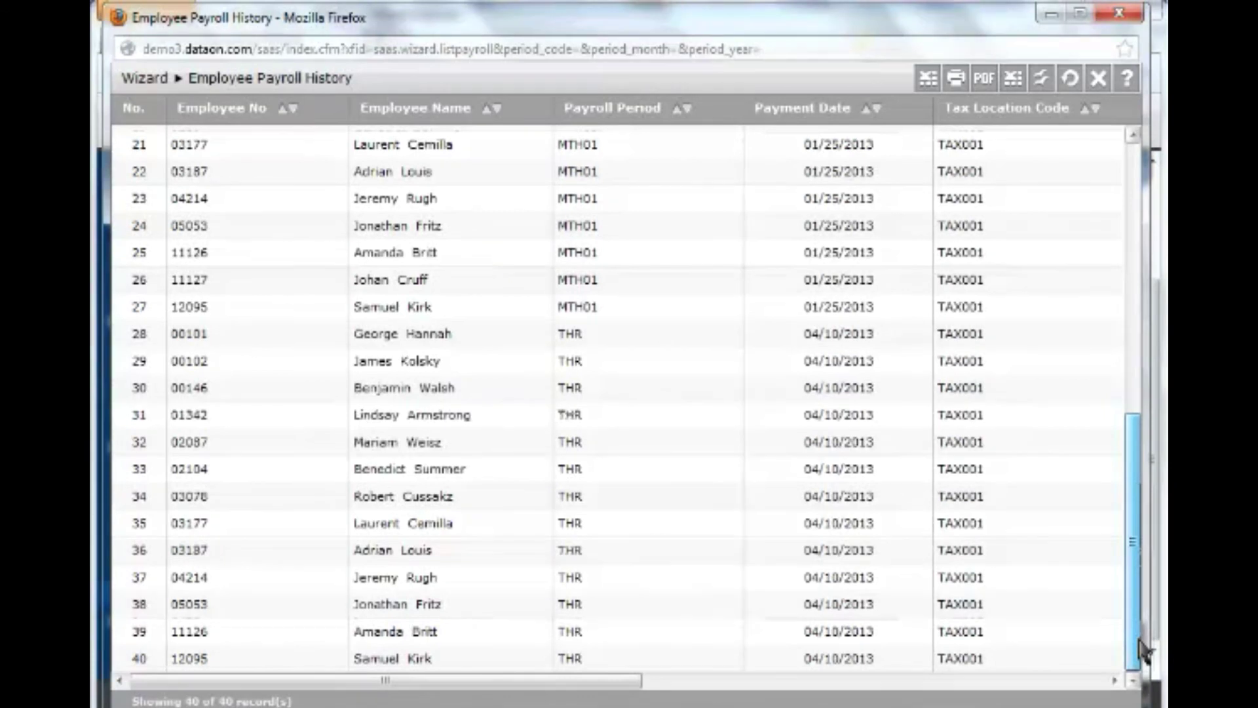
pyautogui.moveTo(620, 685); pyautogui.dragTo(572, 698)
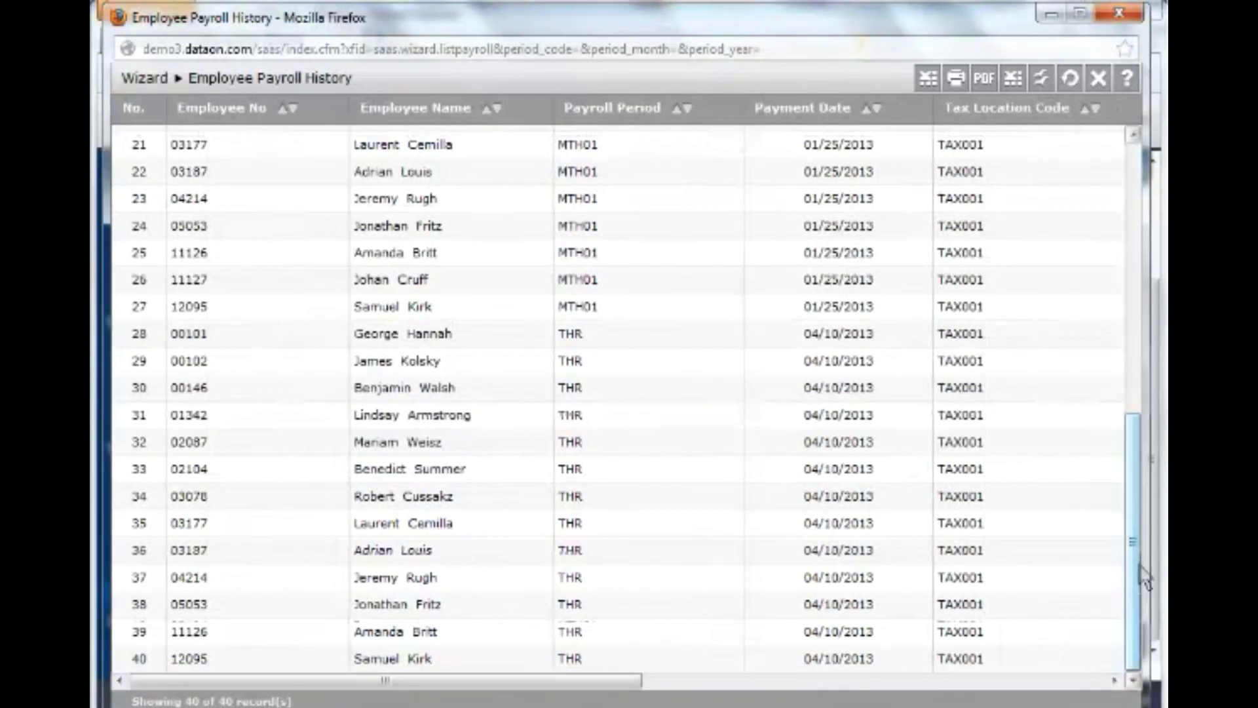
pyautogui.moveTo(1138, 493); pyautogui.dragTo(1138, 226)
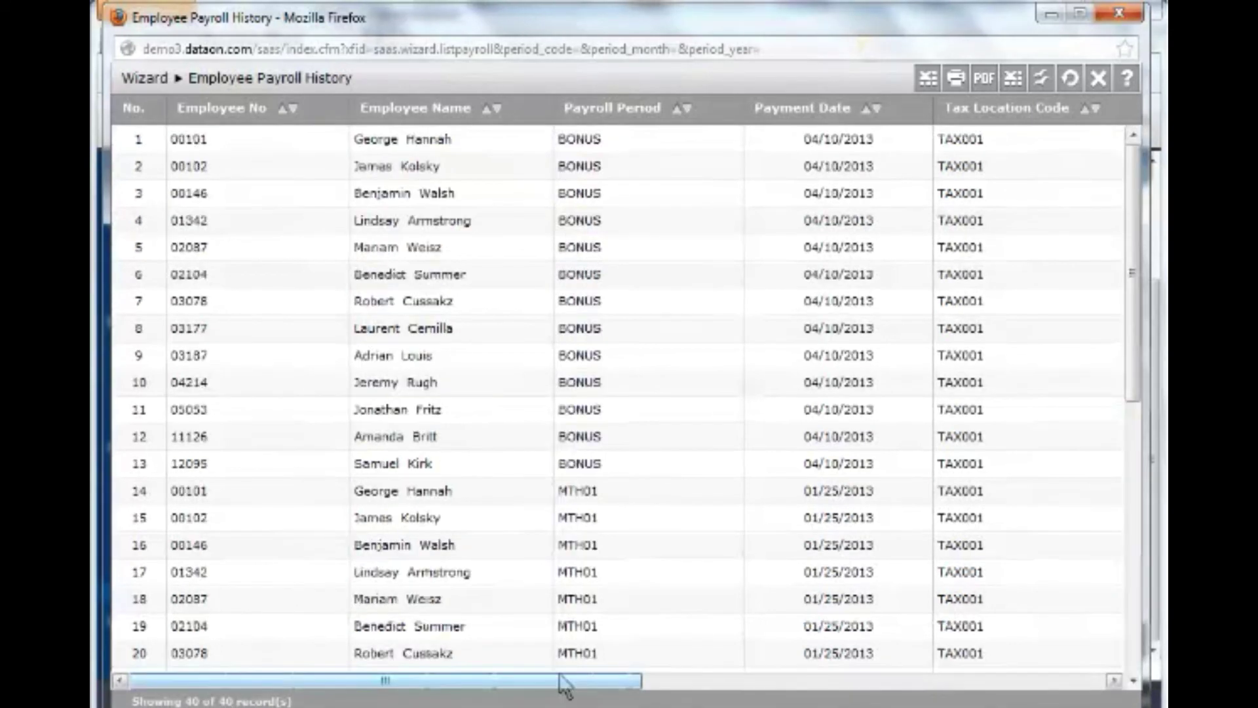
pyautogui.moveTo(562, 685); pyautogui.dragTo(1027, 681)
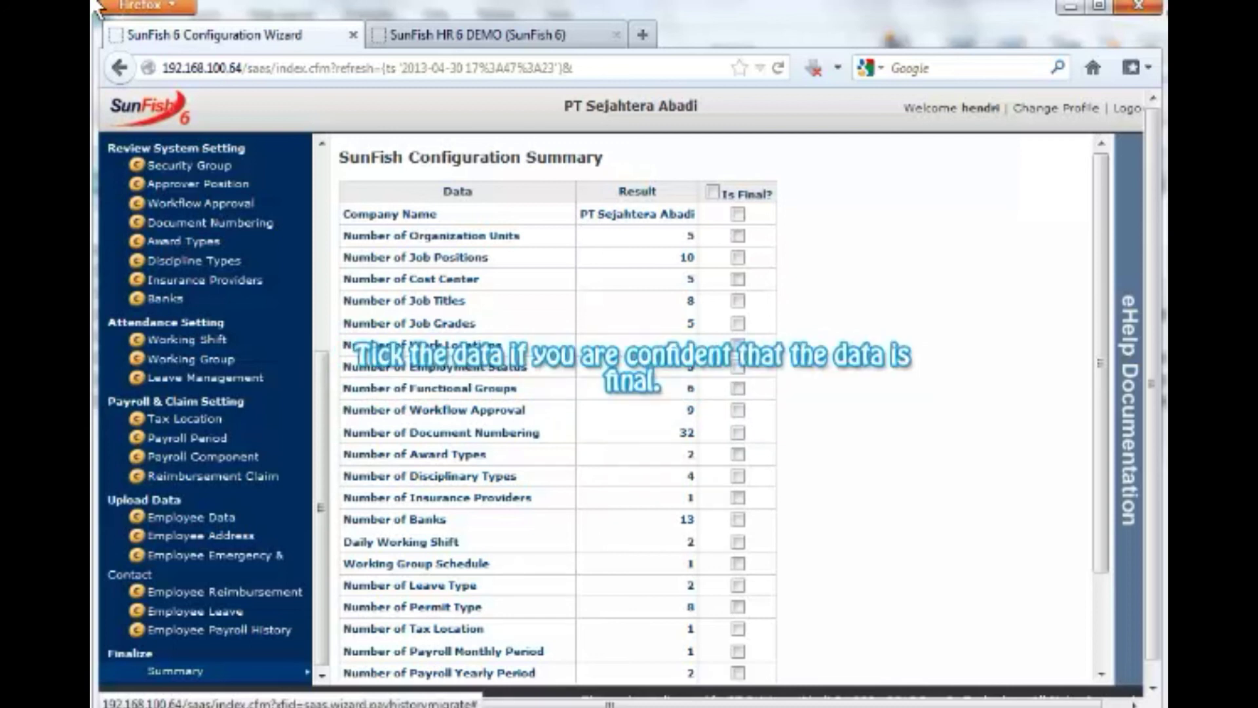
# Tick the header 'Is Final?' checkbox so every summary row is marked final.
pyautogui.click(712, 192)
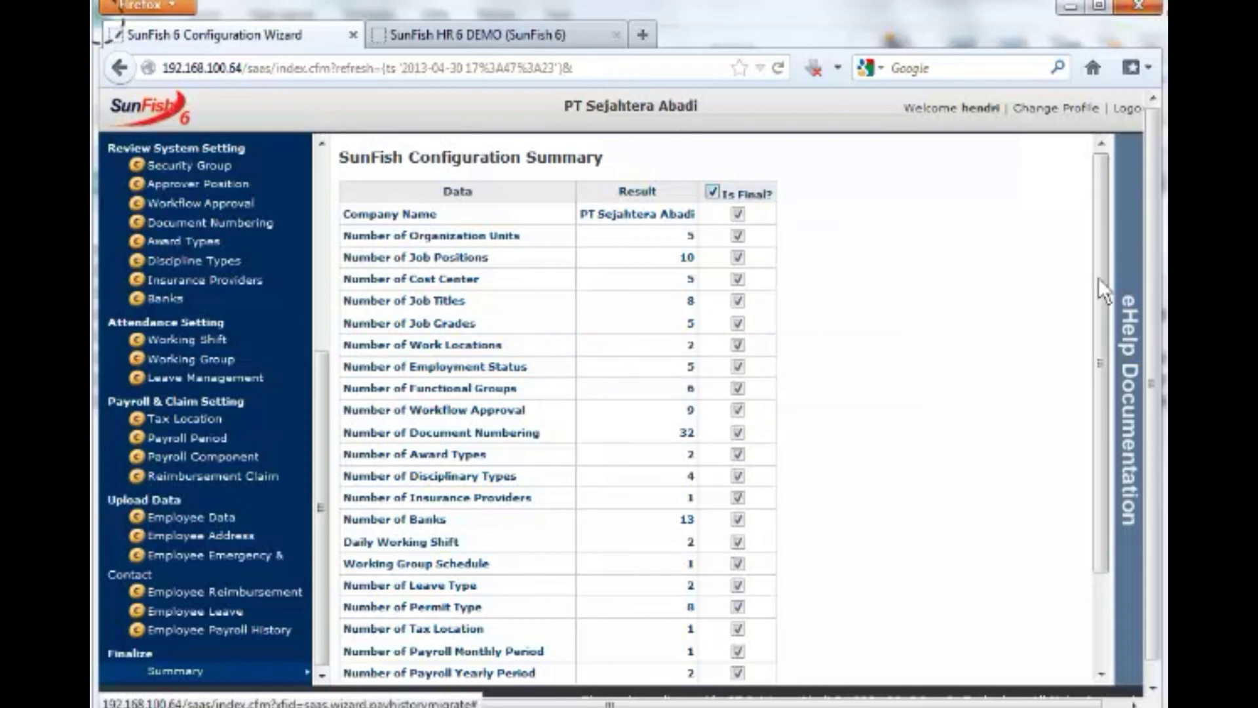